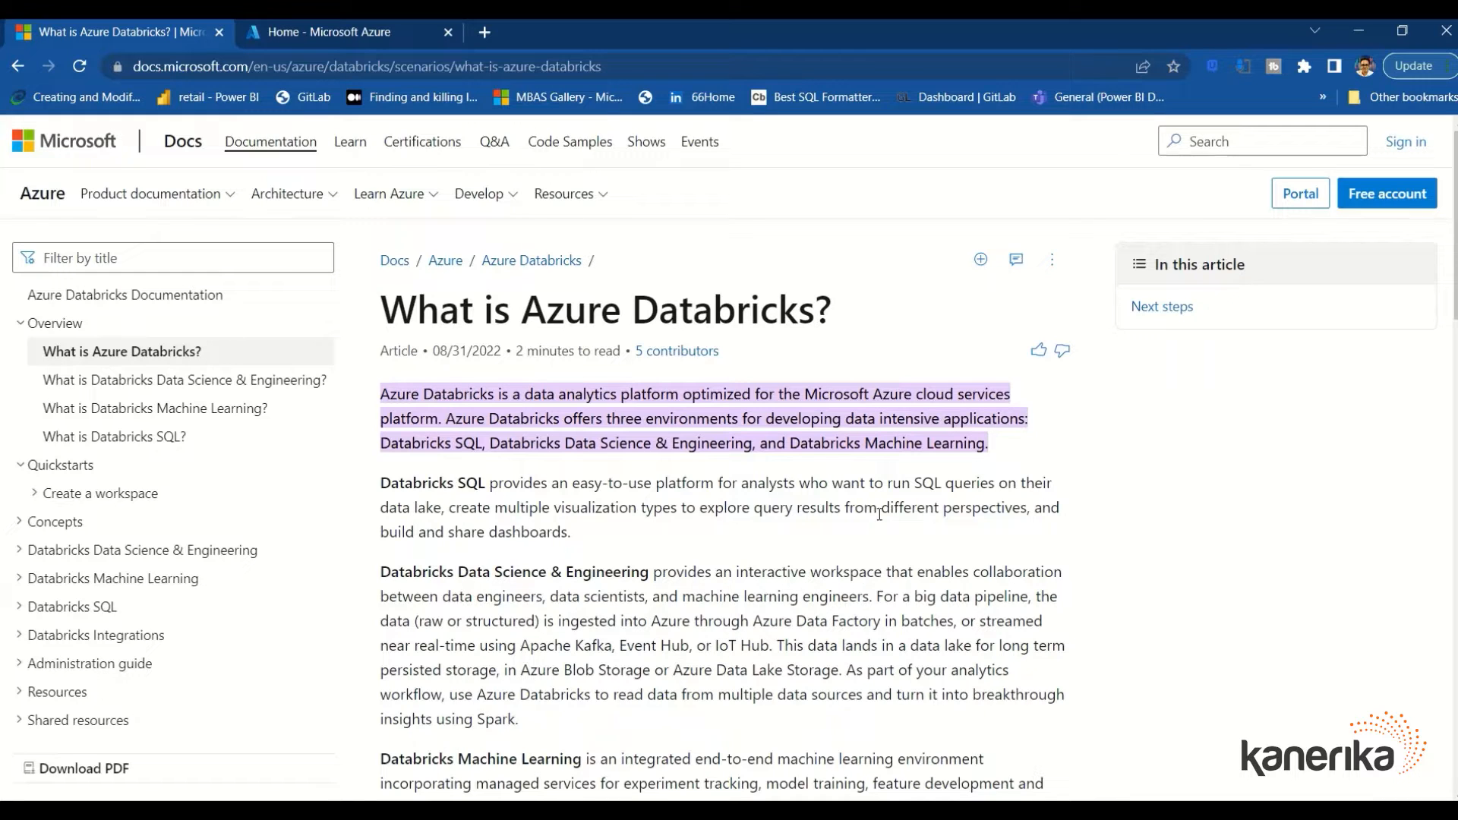
From the Azure portal home page, open Azure Databricks under Azure services
click(355, 36)
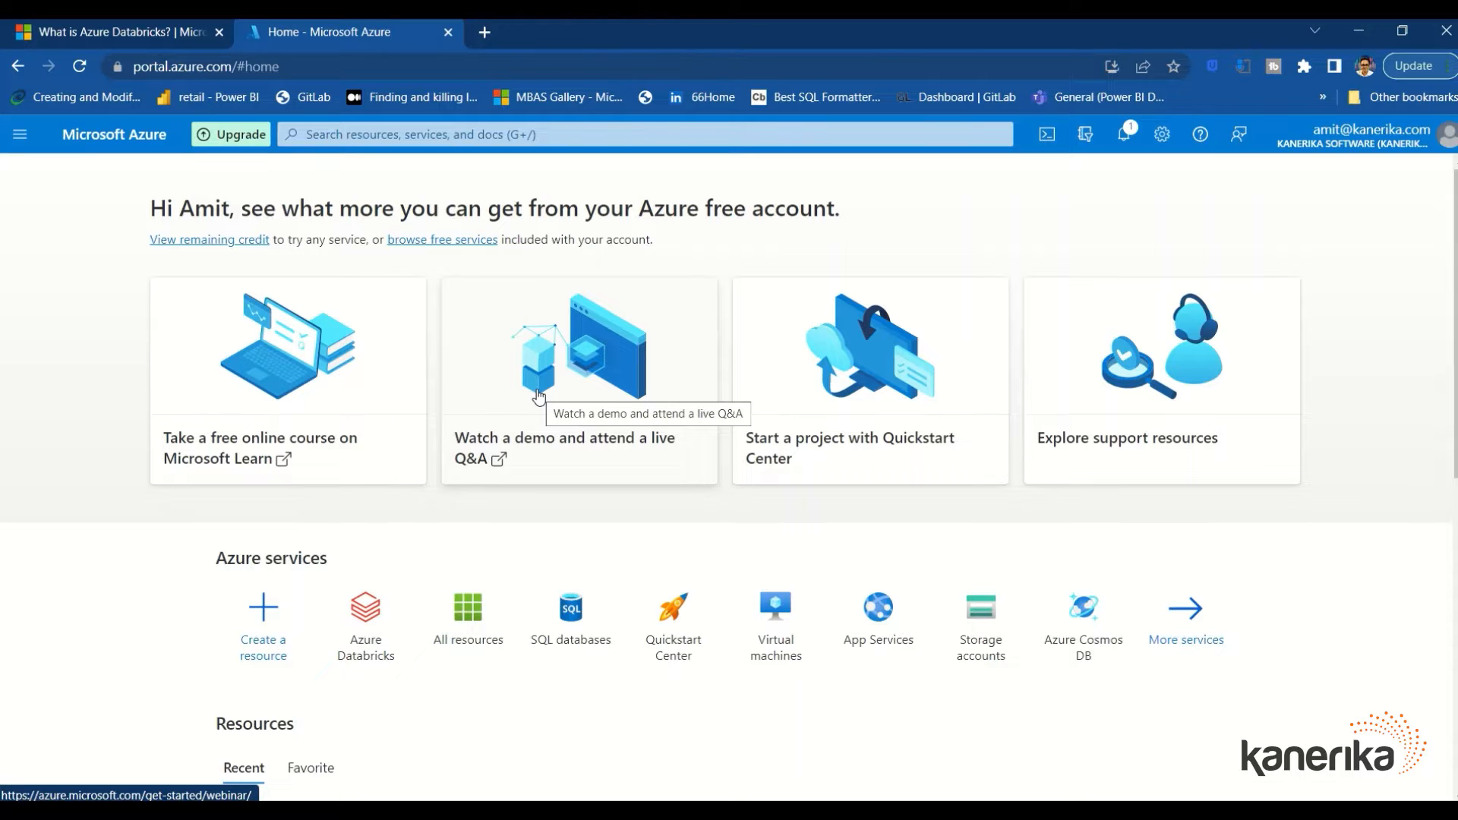
scroll(537, 396, down, 3)
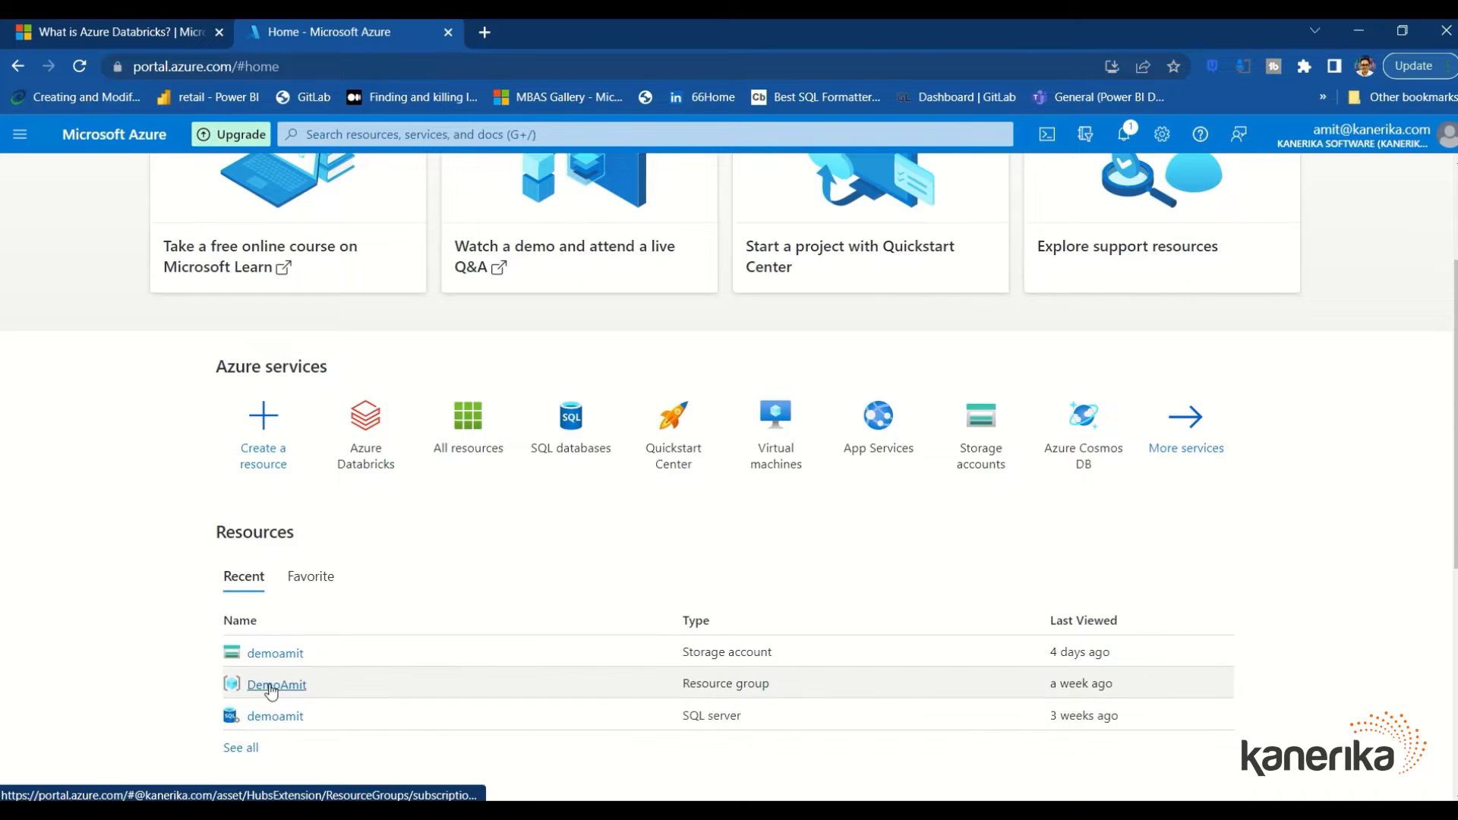
mouse_move(274, 691)
scroll(303, 668, down, 1)
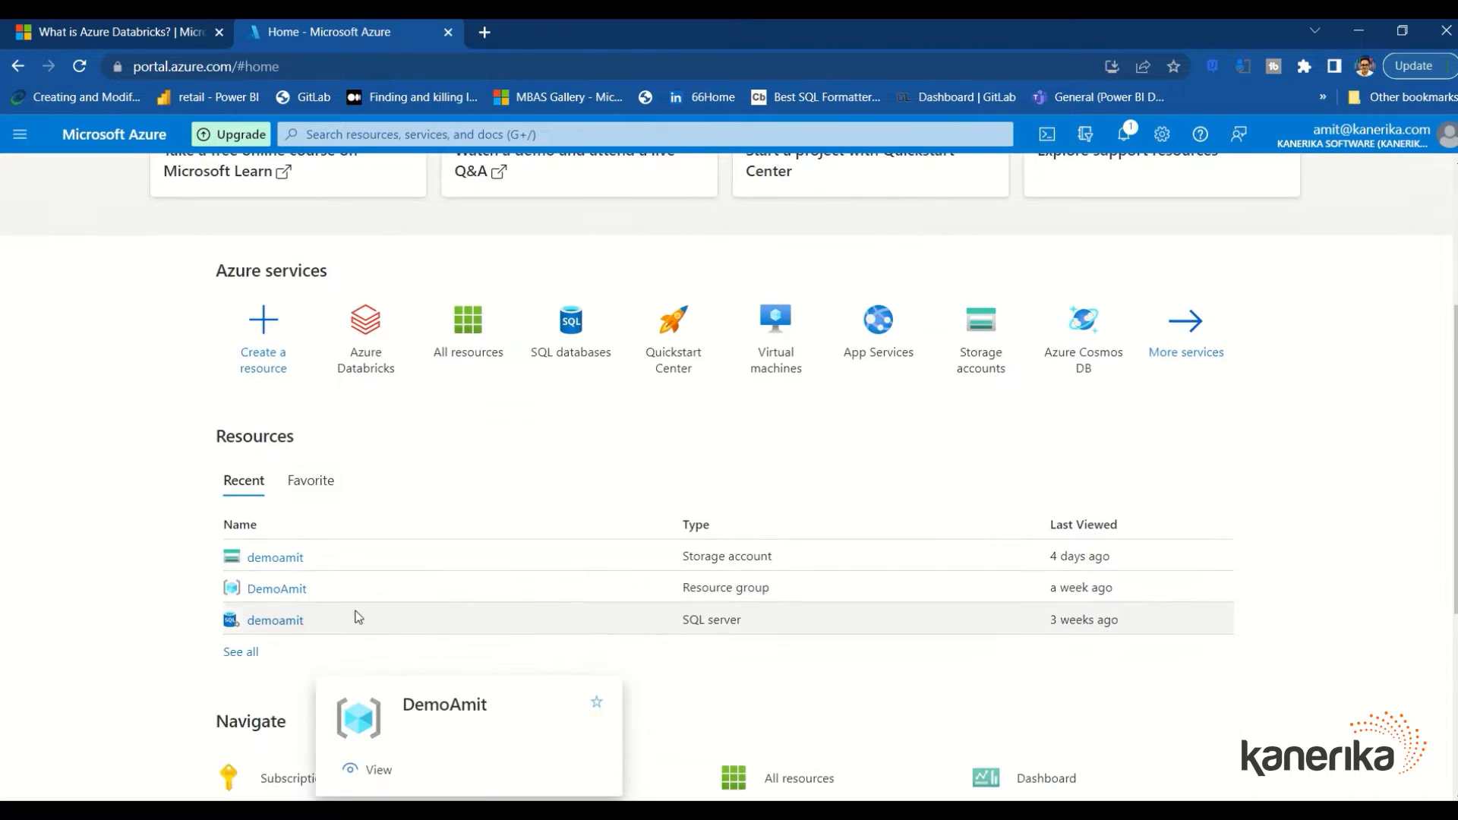
mouse_move(262, 564)
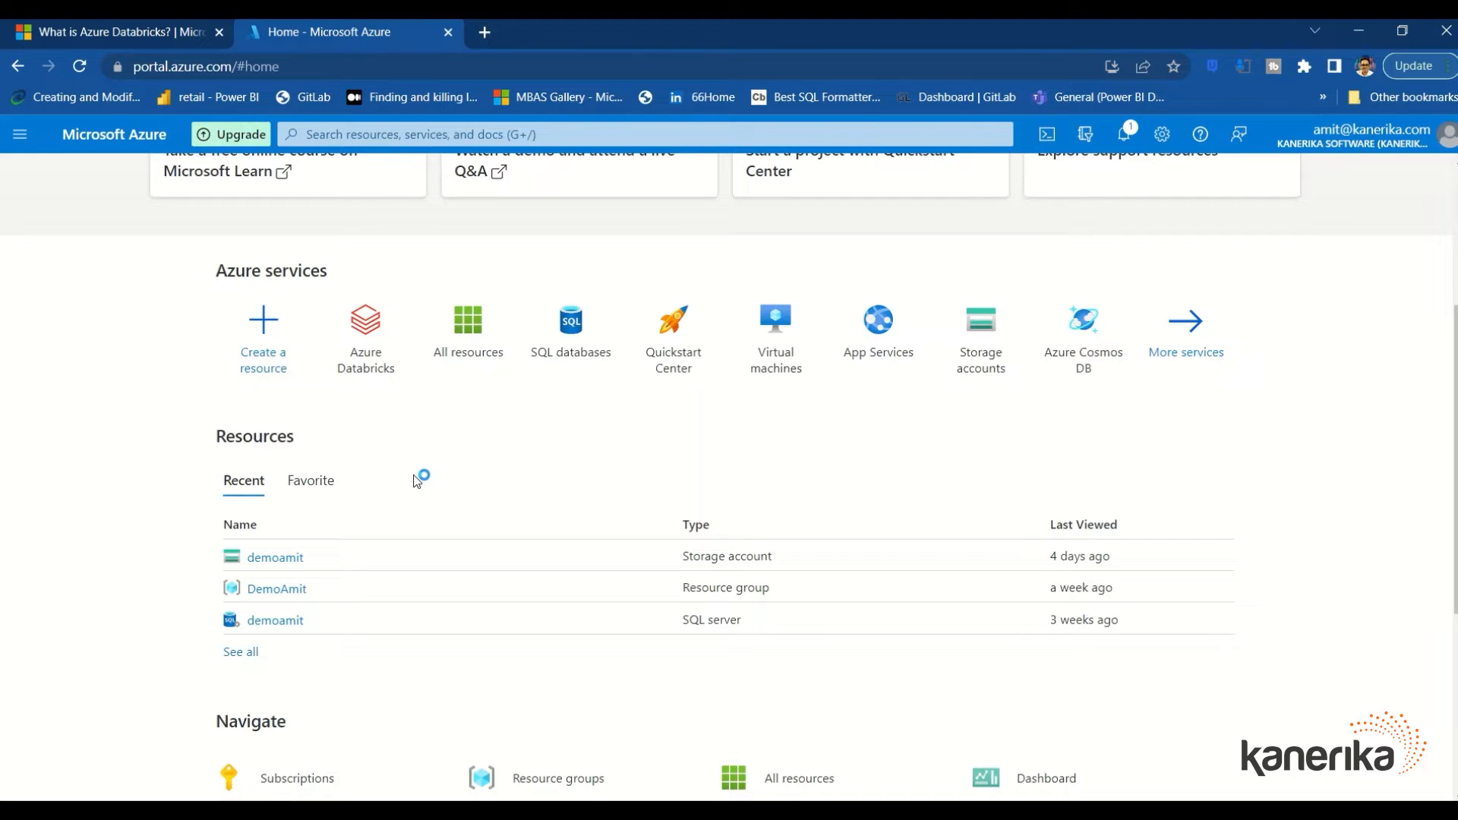
click(367, 370)
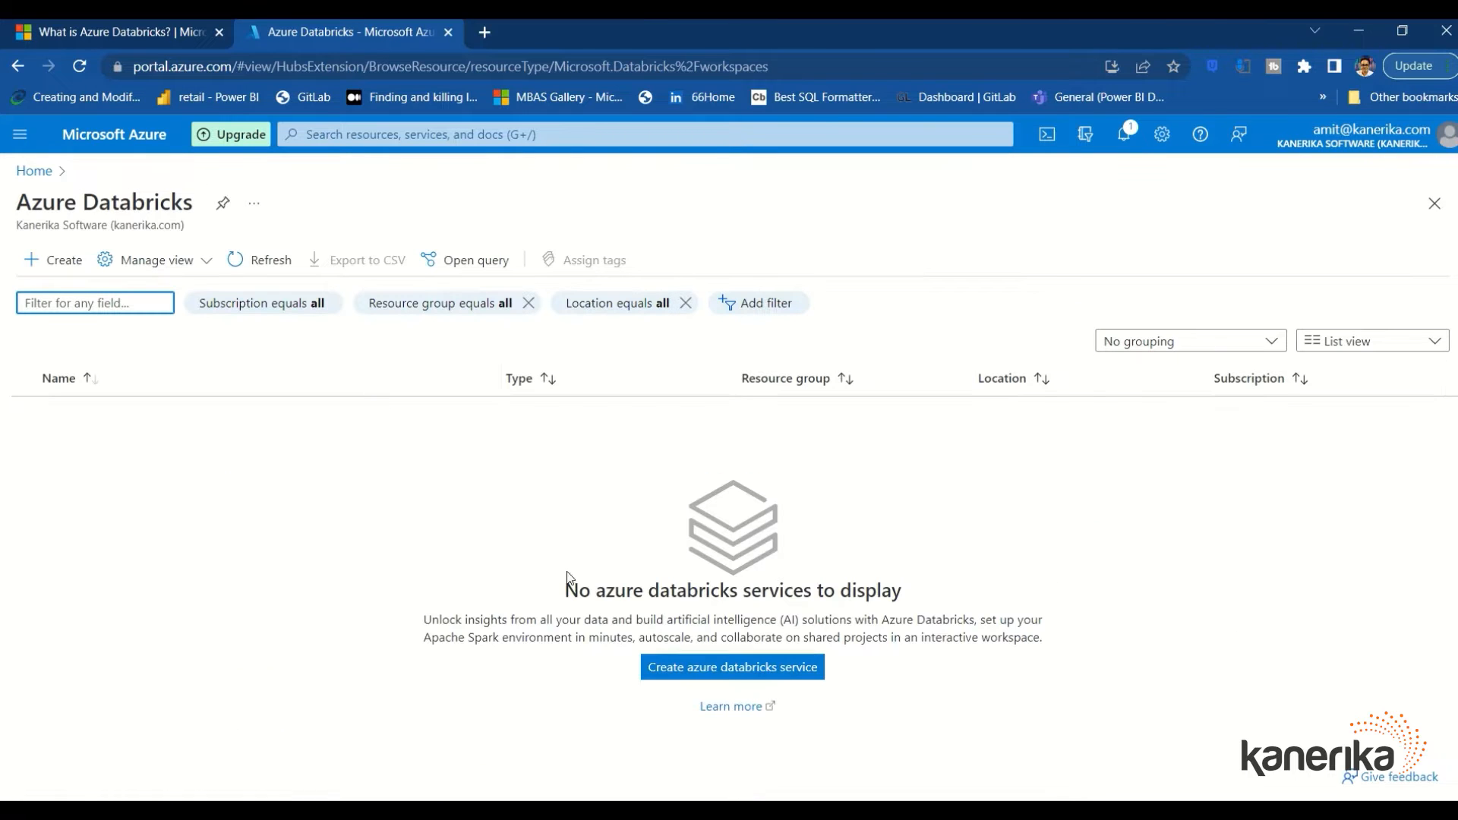
Start a new Databricks workspace named demoamitws in resource group DemoAmit on the Standard tier
click(719, 670)
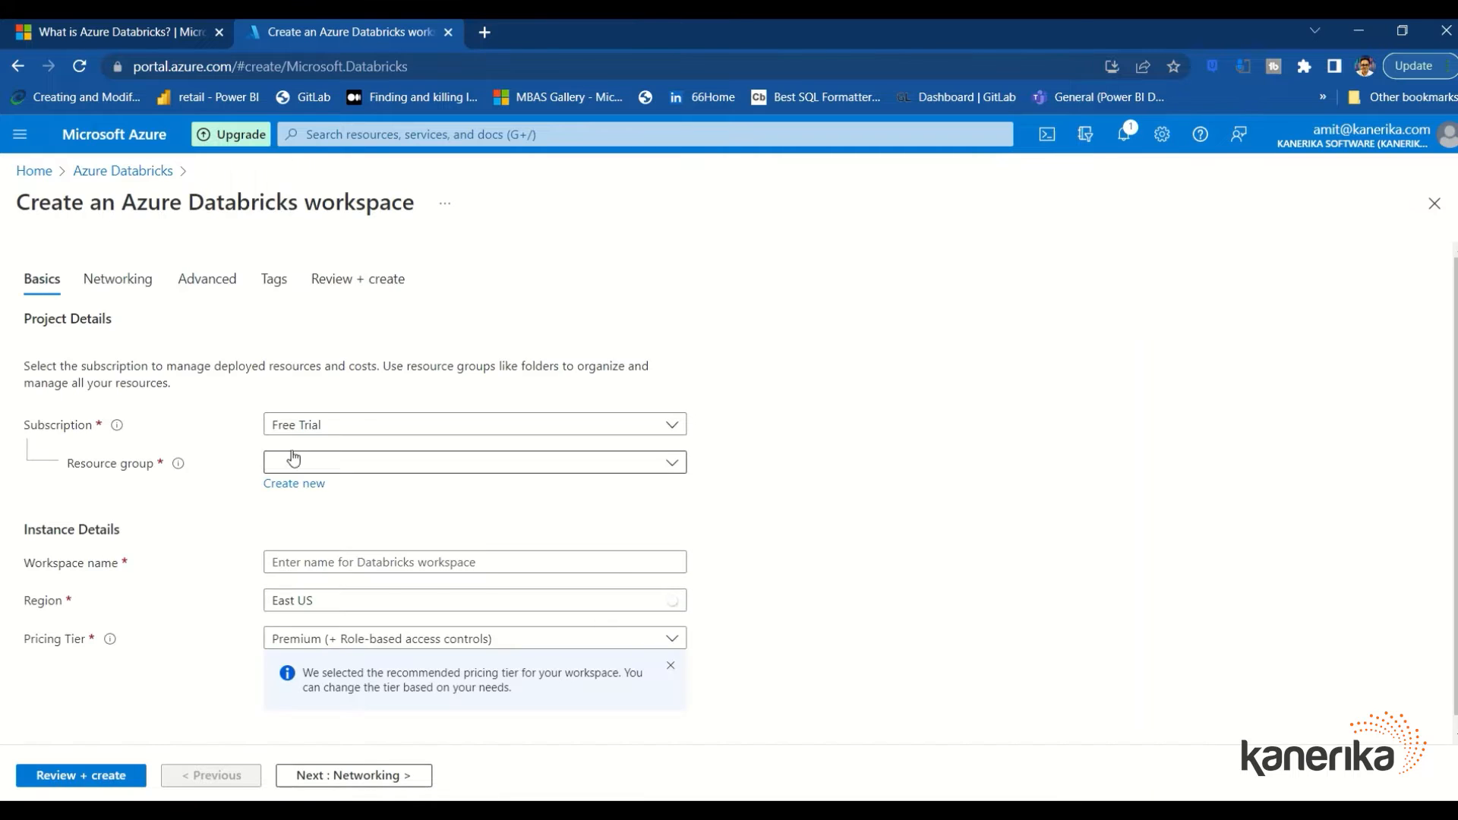
click(288, 466)
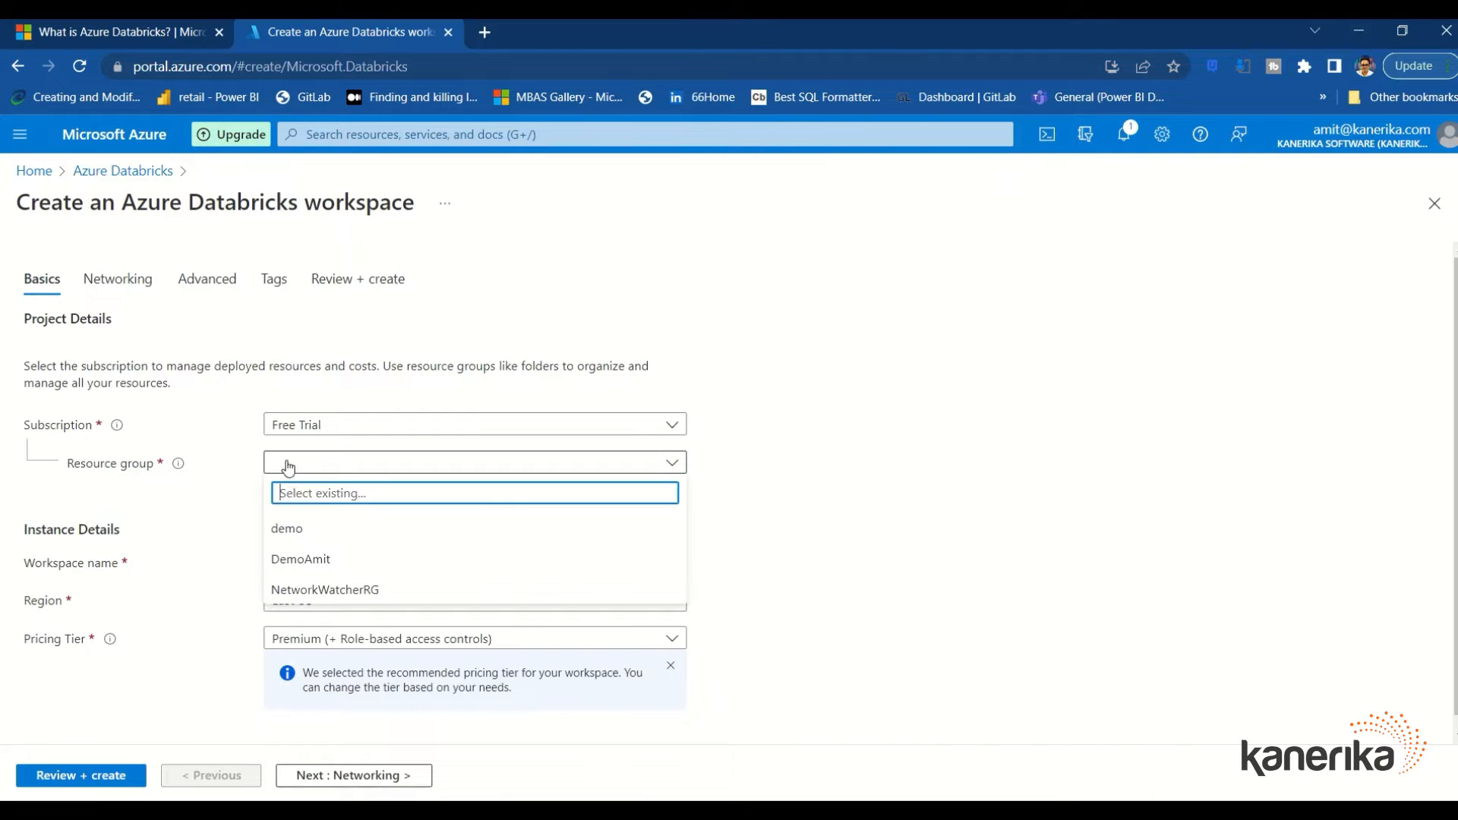
click(295, 557)
click(302, 564)
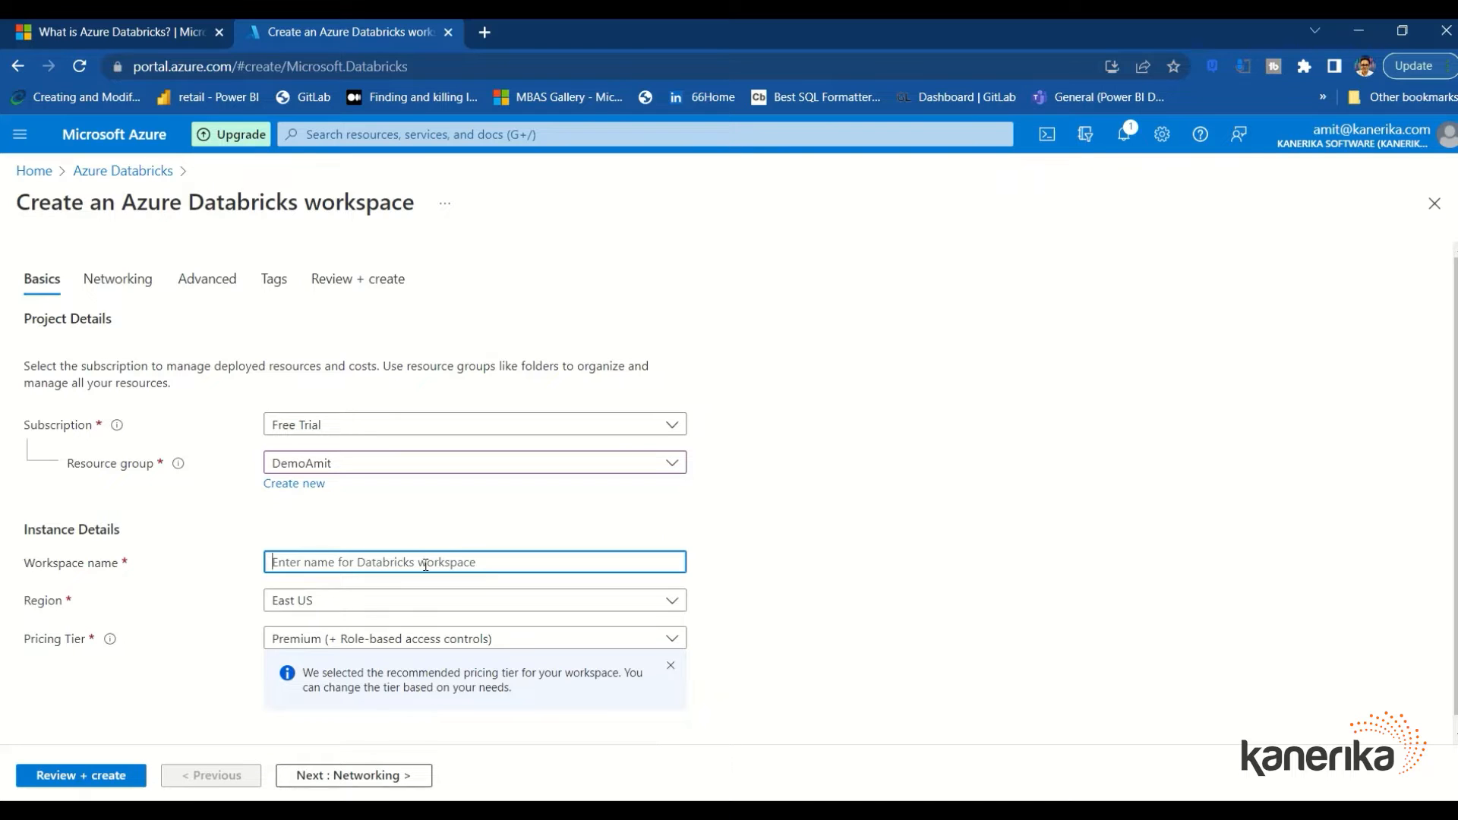
text(demoamitws)
scroll(459, 545, down, 1)
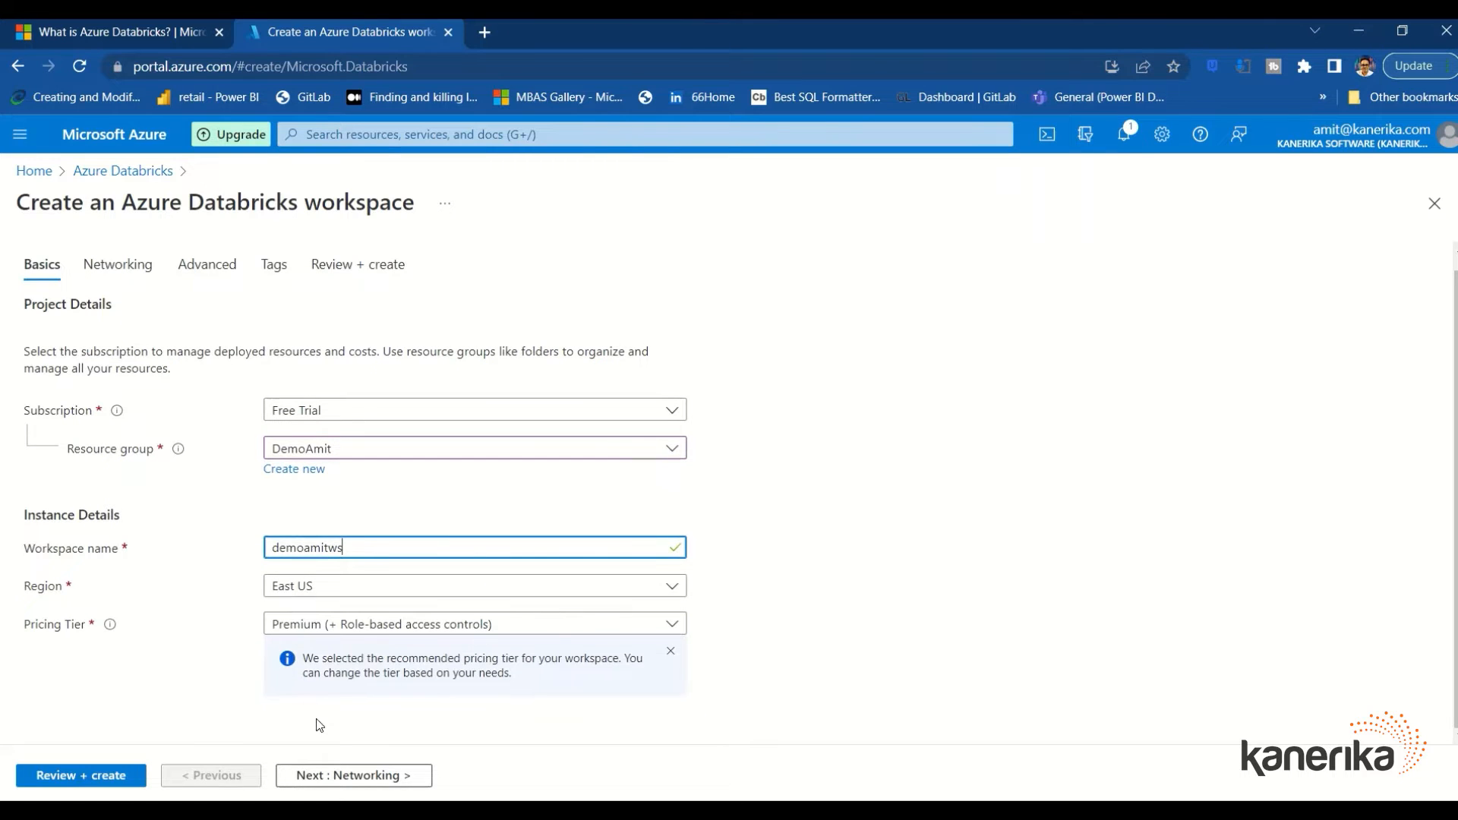
click(319, 624)
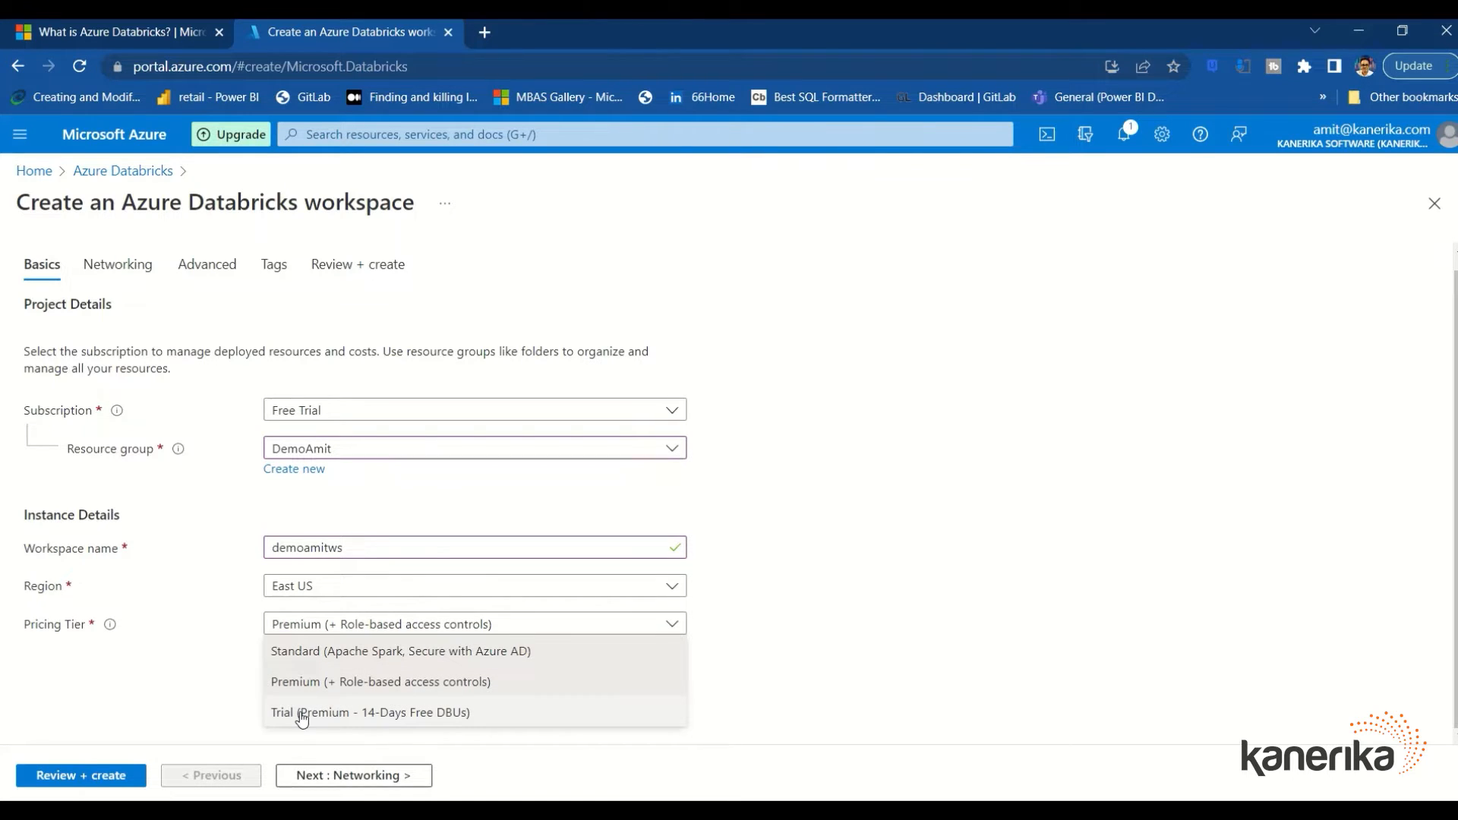
click(302, 719)
click(304, 642)
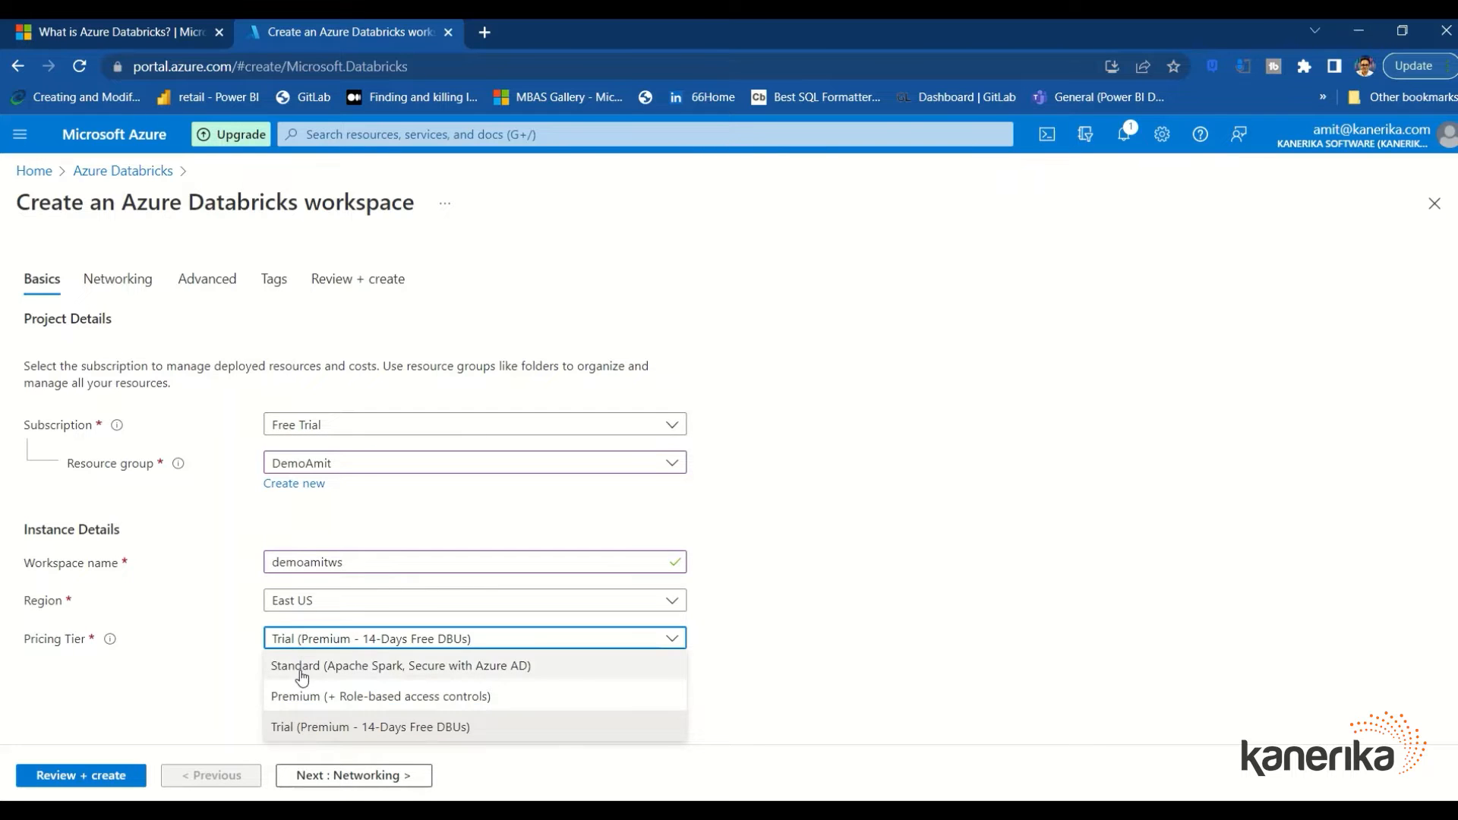
click(302, 668)
Step through the Networking, Advanced and Tags settings, review, and create the workspace
click(357, 778)
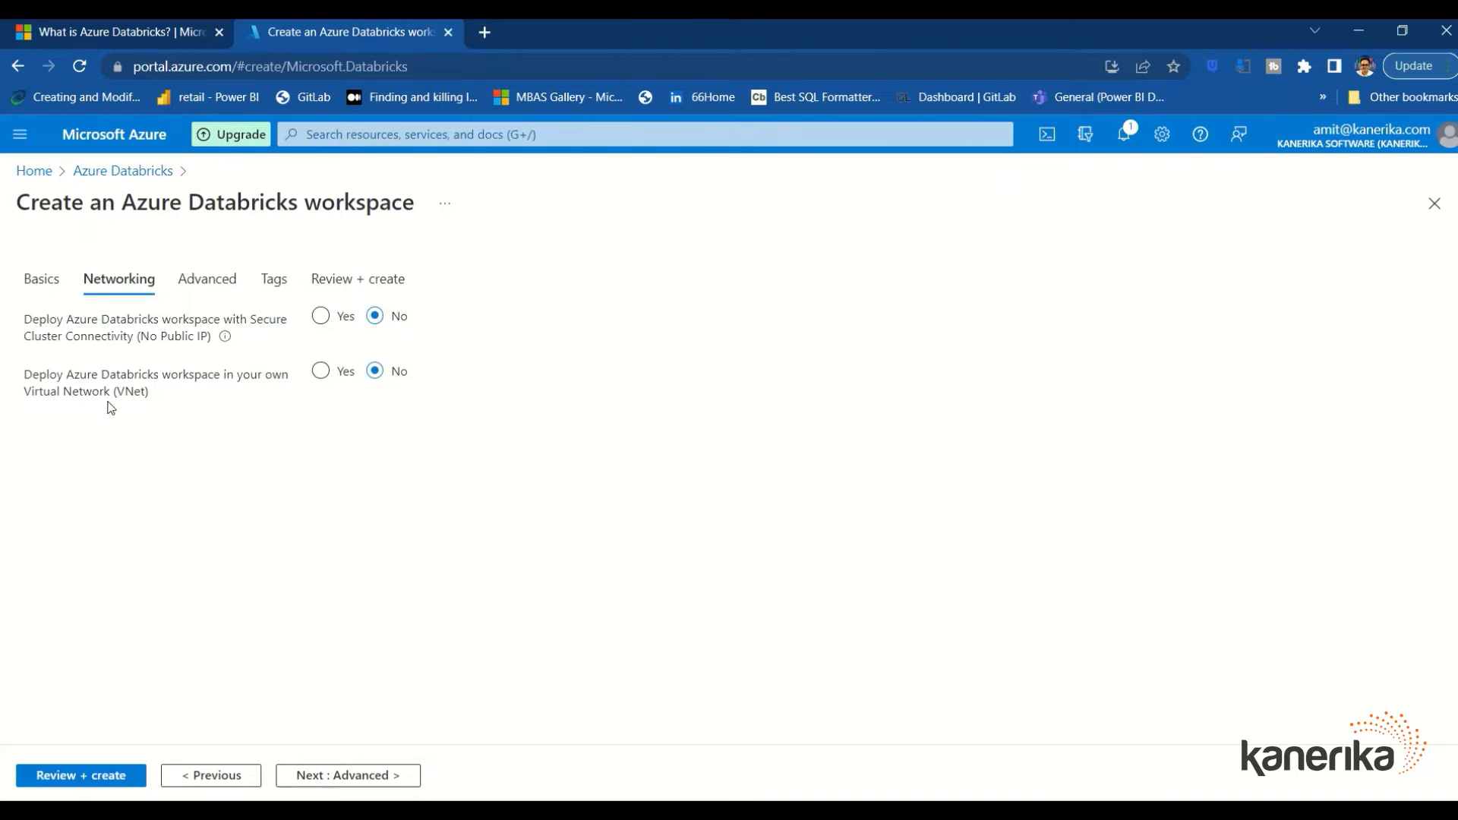
click(384, 775)
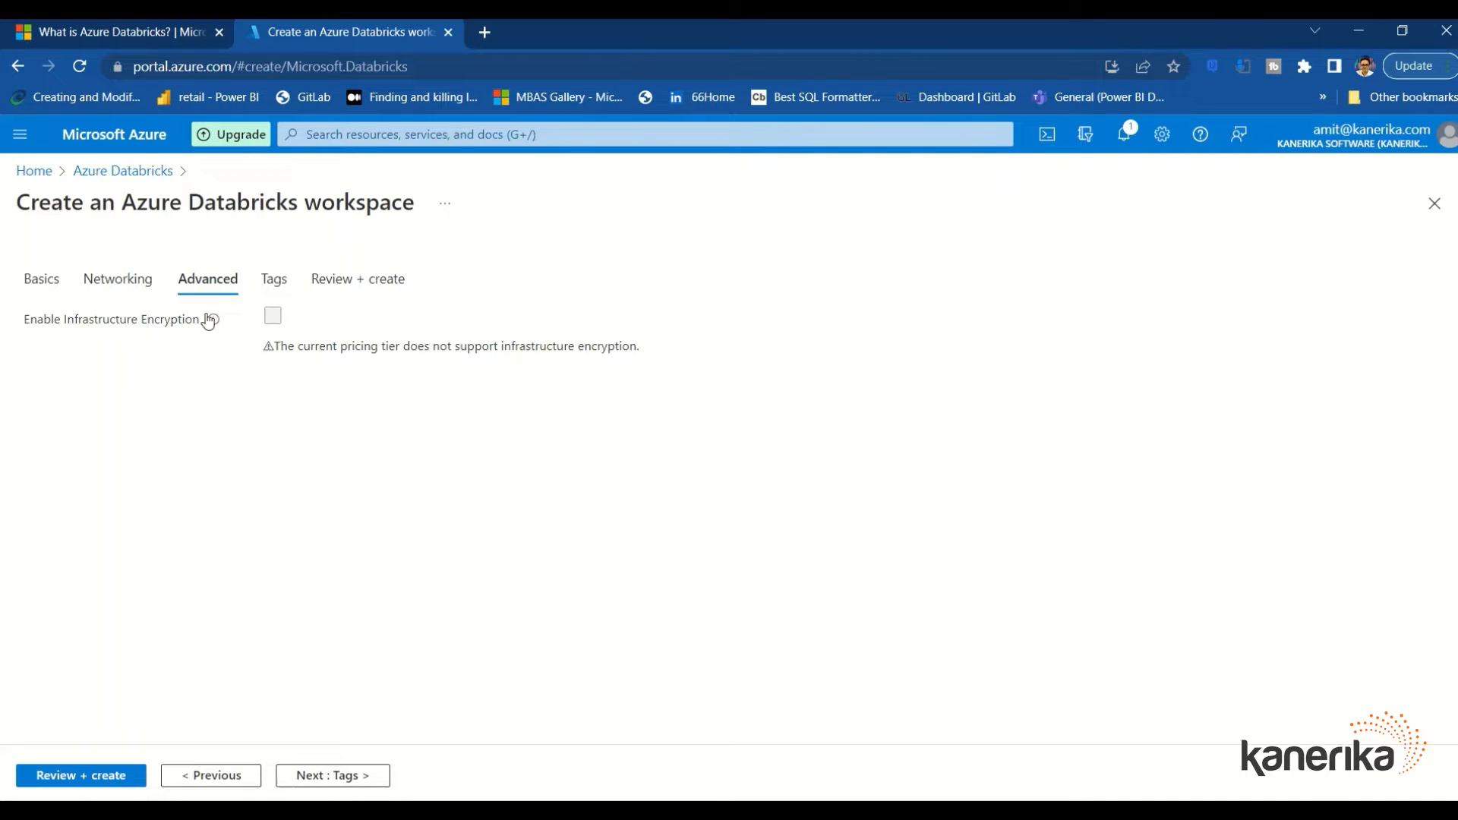
click(380, 788)
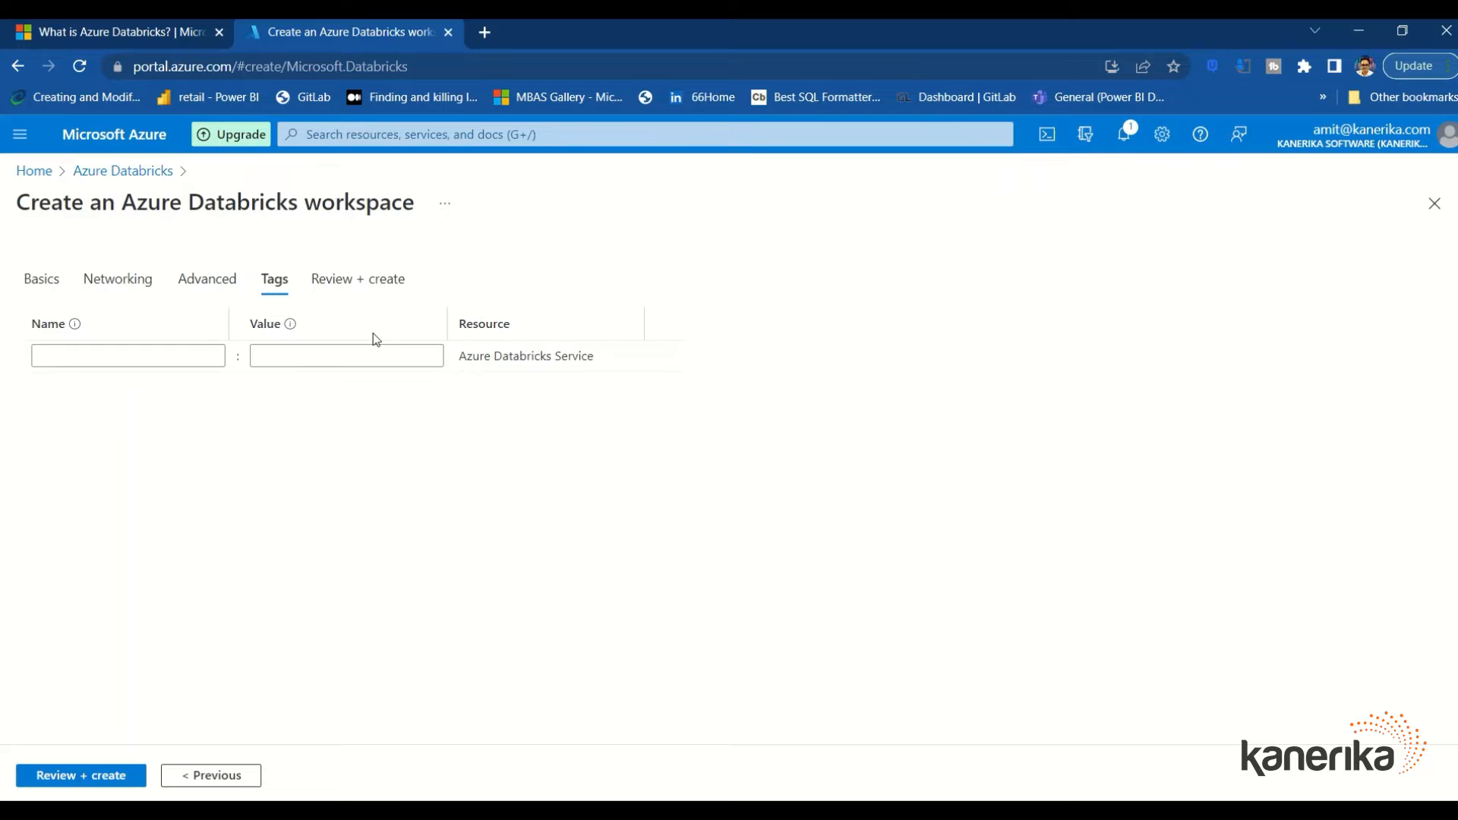
click(118, 775)
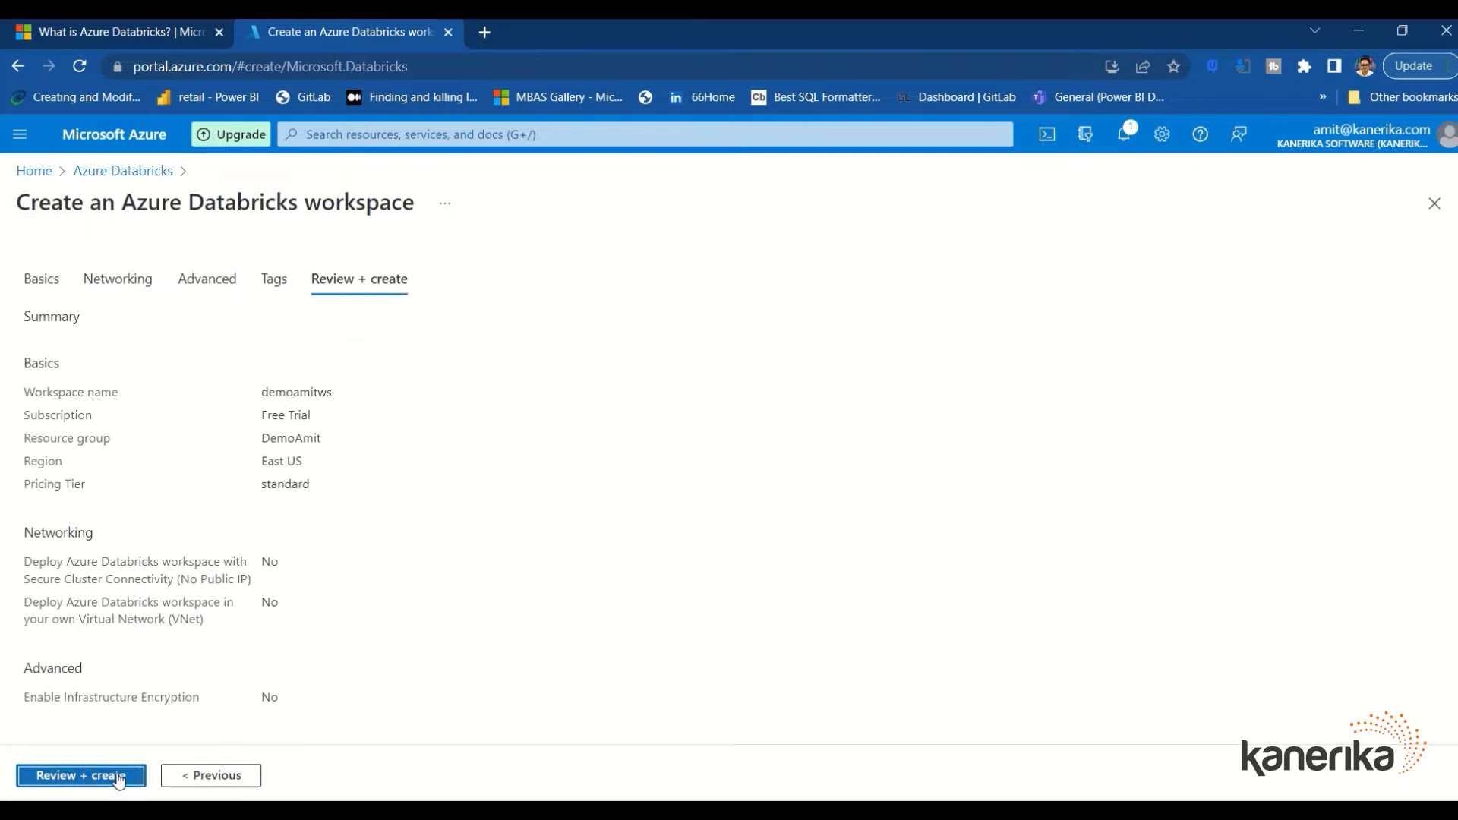
scroll(254, 600, down, 1)
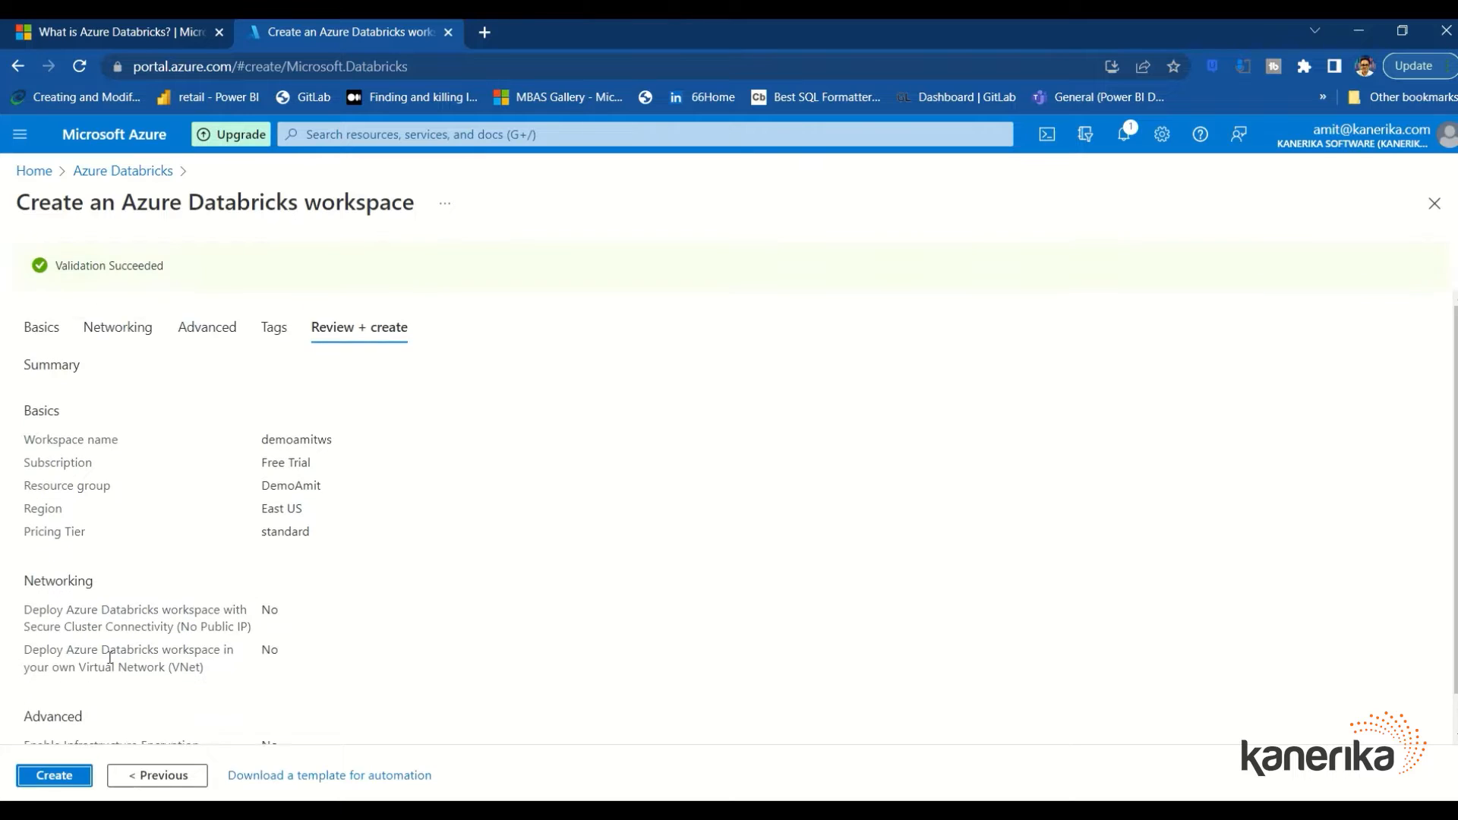
scroll(119, 630, down, 1)
scroll(123, 619, up, 1)
scroll(167, 436, down, 1)
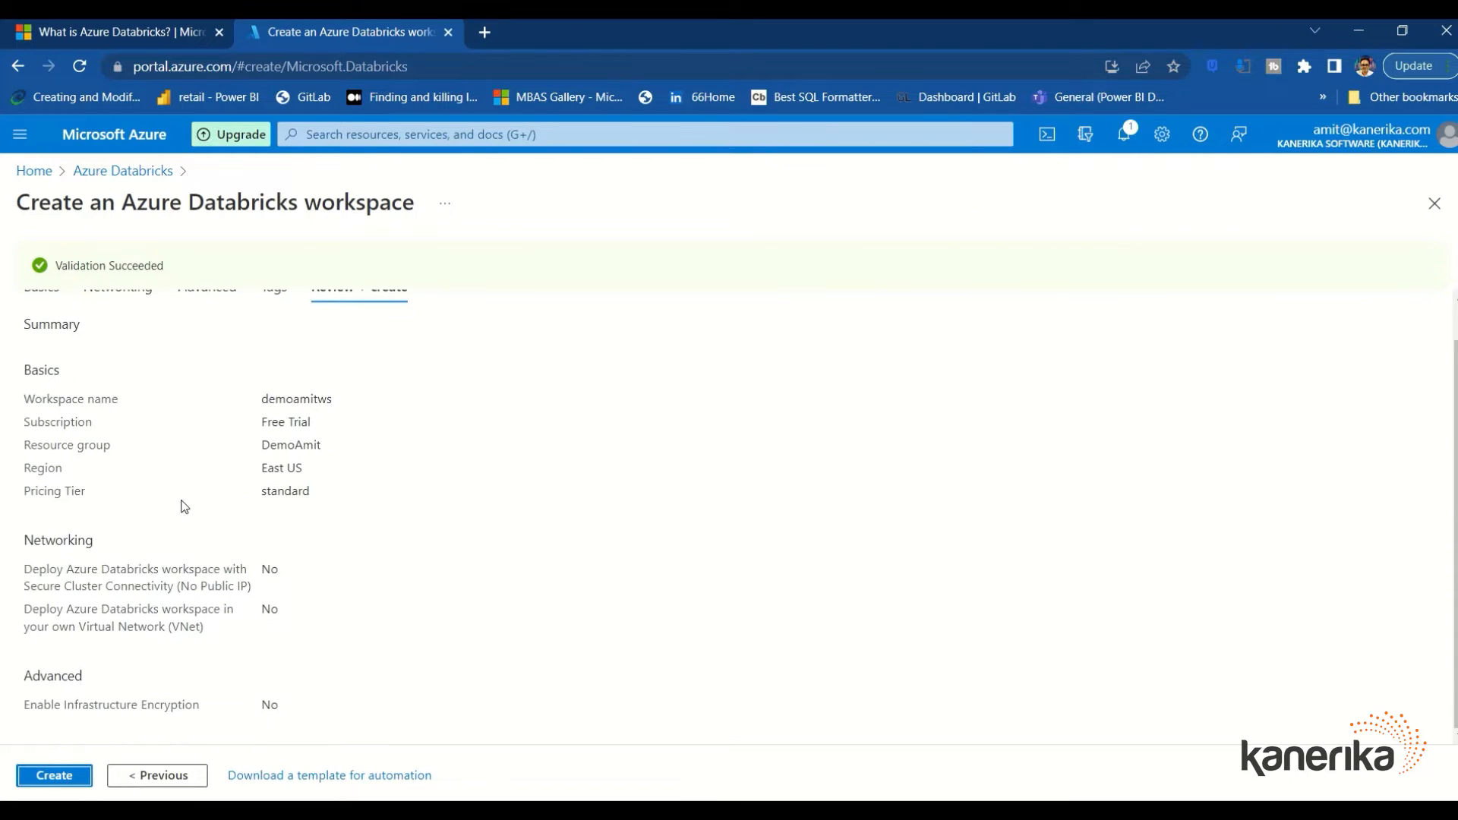
click(54, 775)
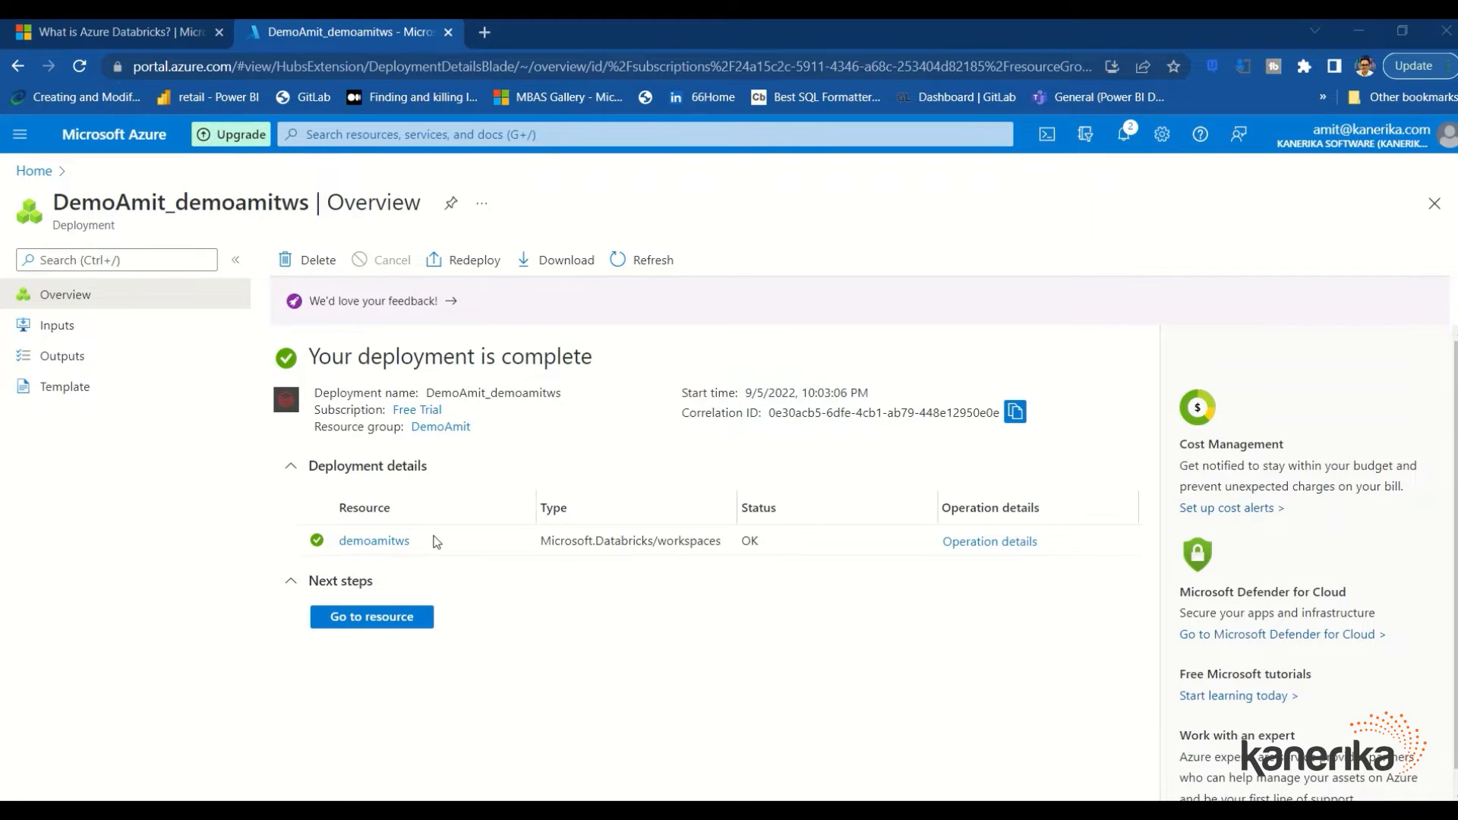
Open the deployed demoamitws resource, review its Overview, and launch the Databricks workspace
click(361, 631)
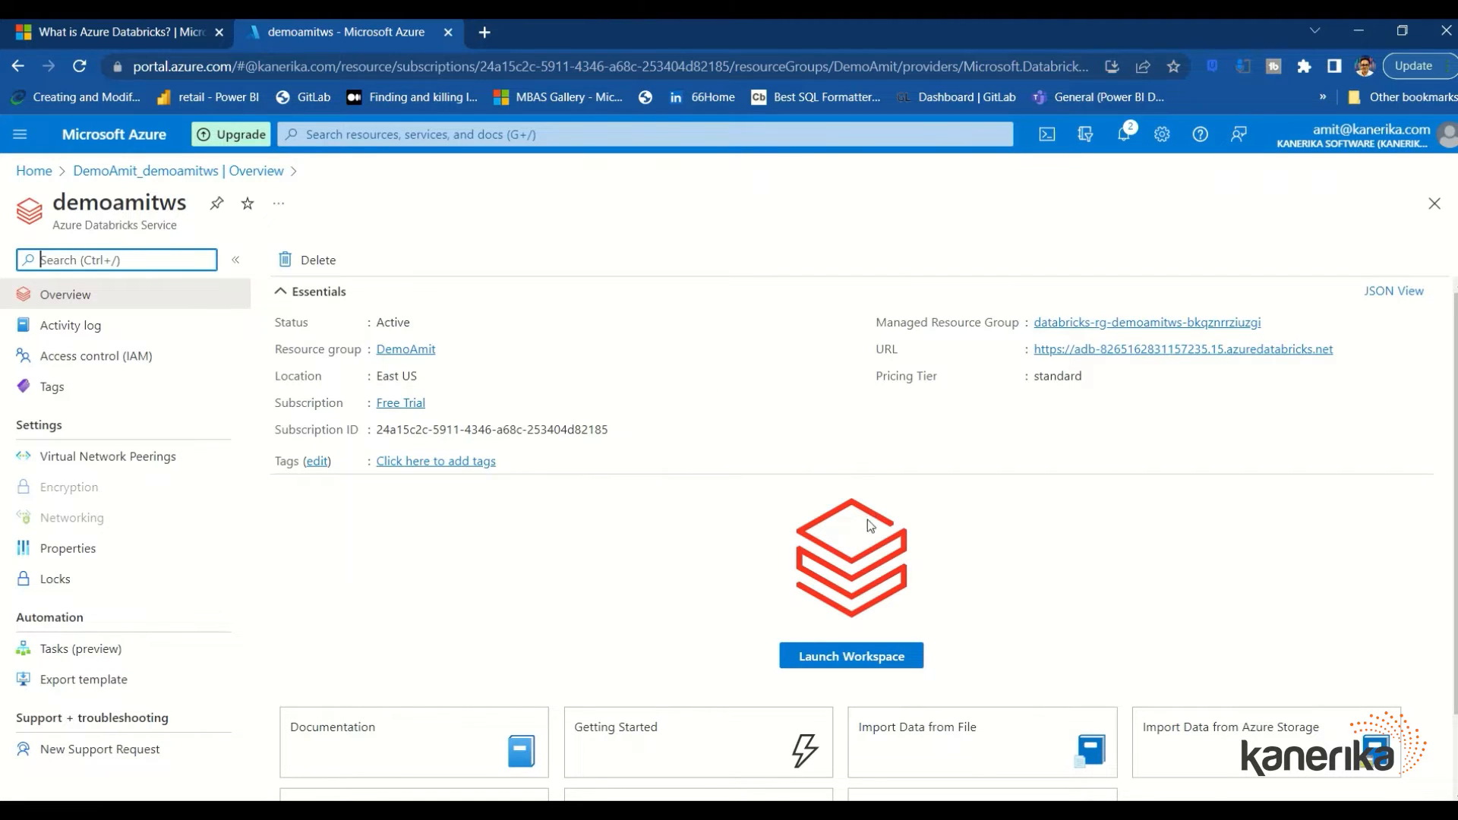
scroll(730, 517, down, 1)
scroll(730, 517, down, 1)
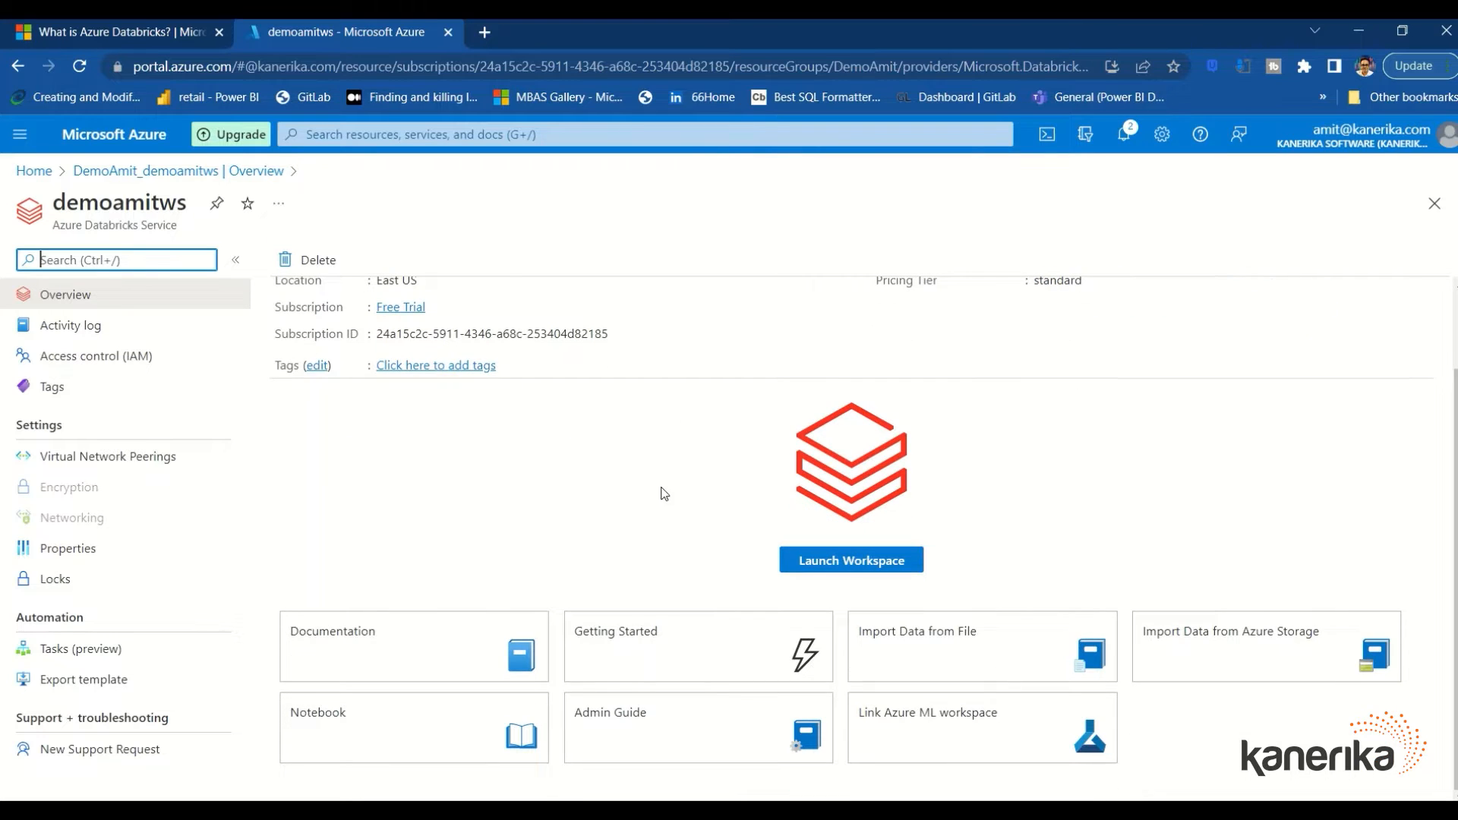
scroll(665, 493, up, 2)
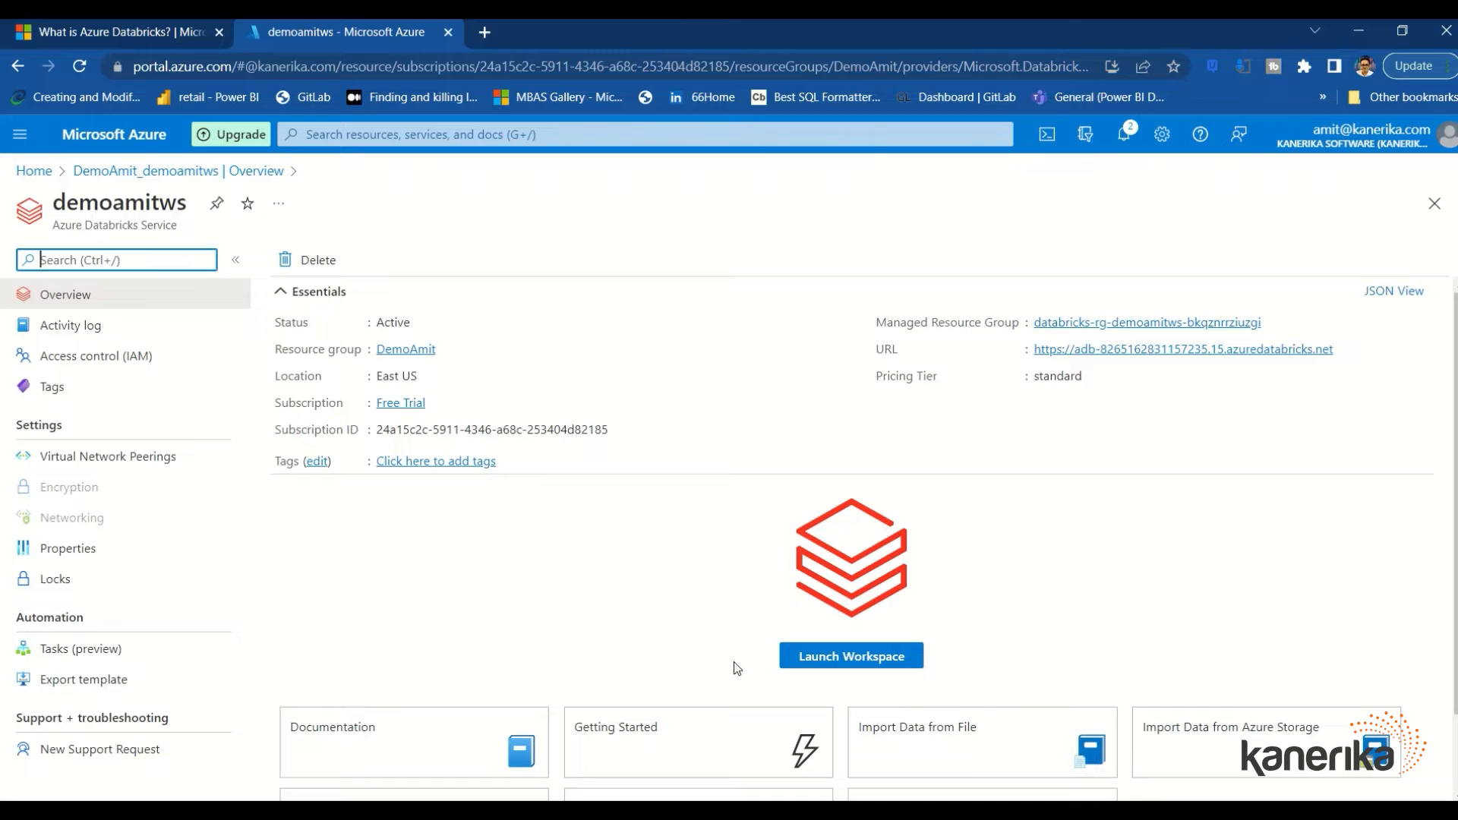
click(815, 672)
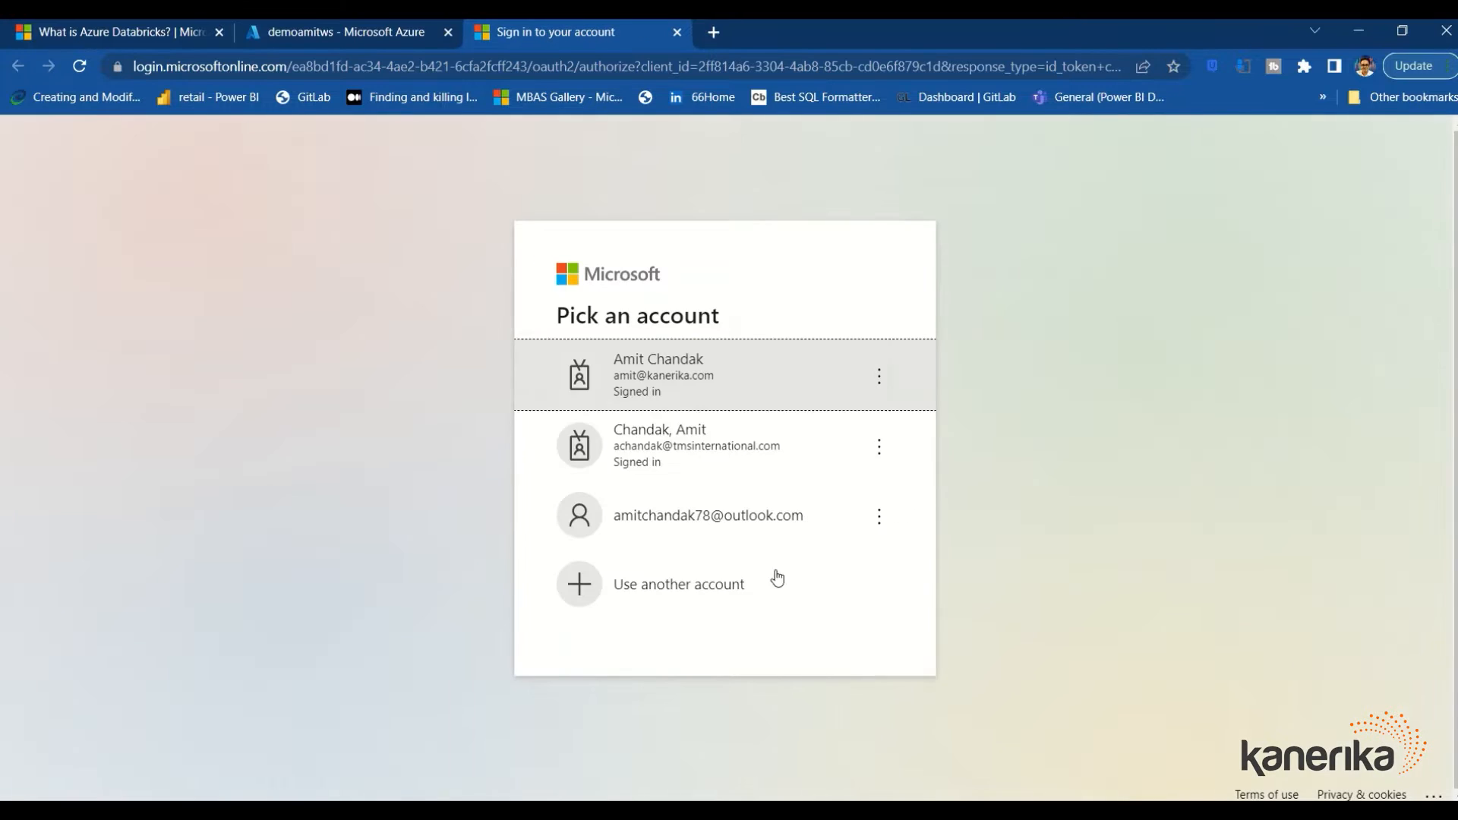
Sign in with the work account, dismiss the data-project question, and start creating a cluster
click(708, 395)
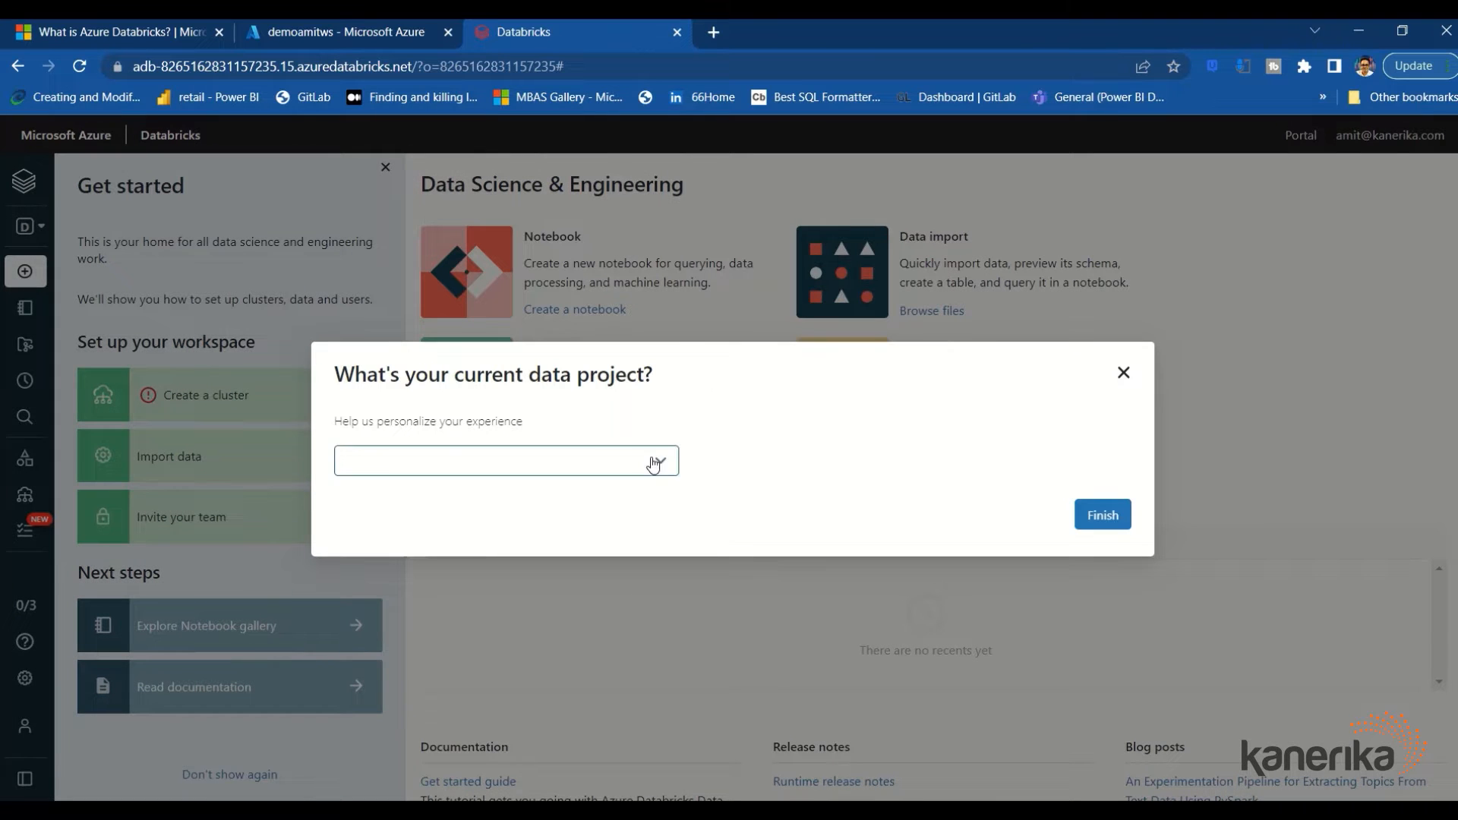
click(1124, 374)
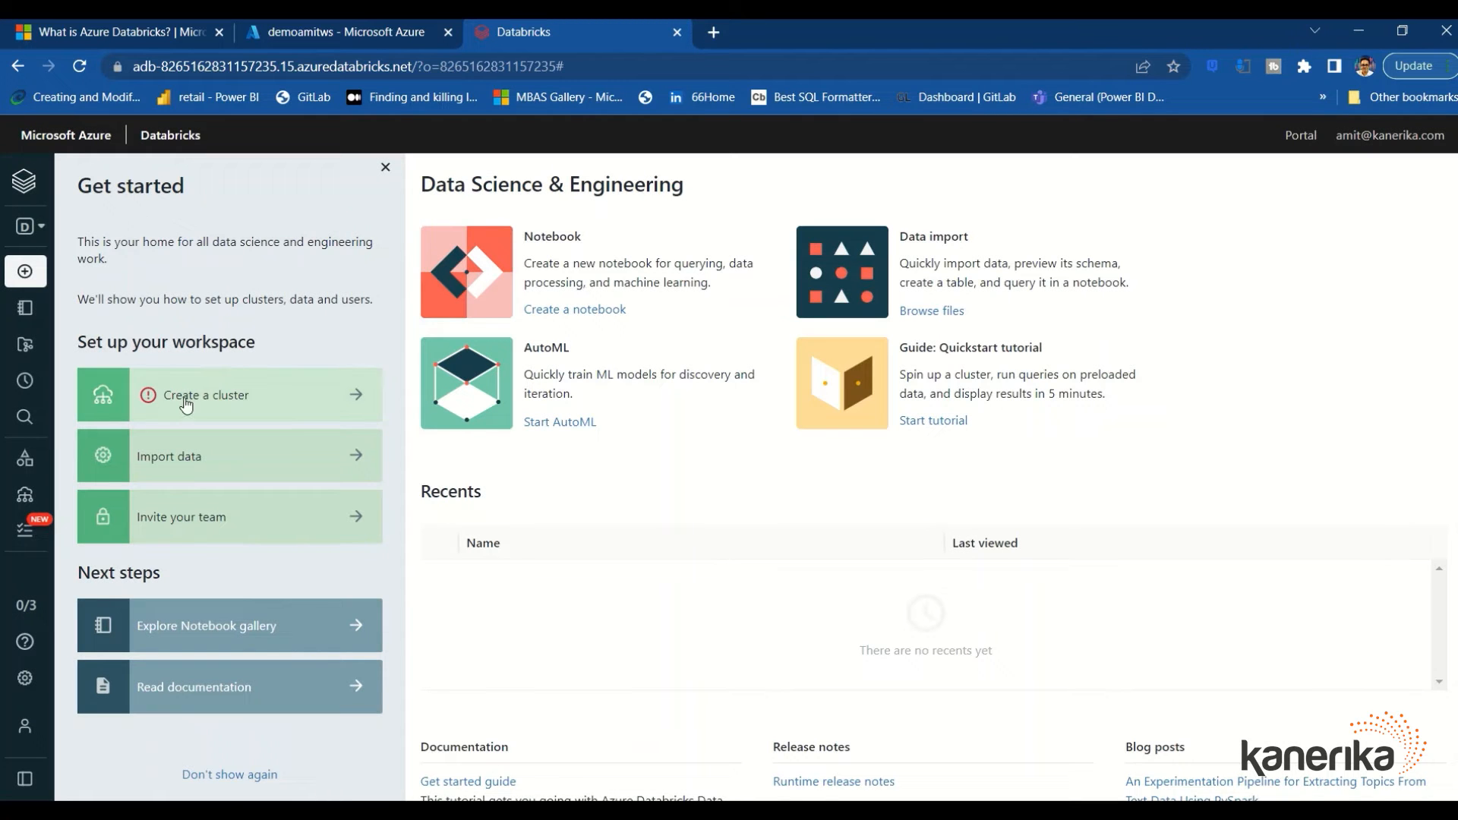
click(228, 406)
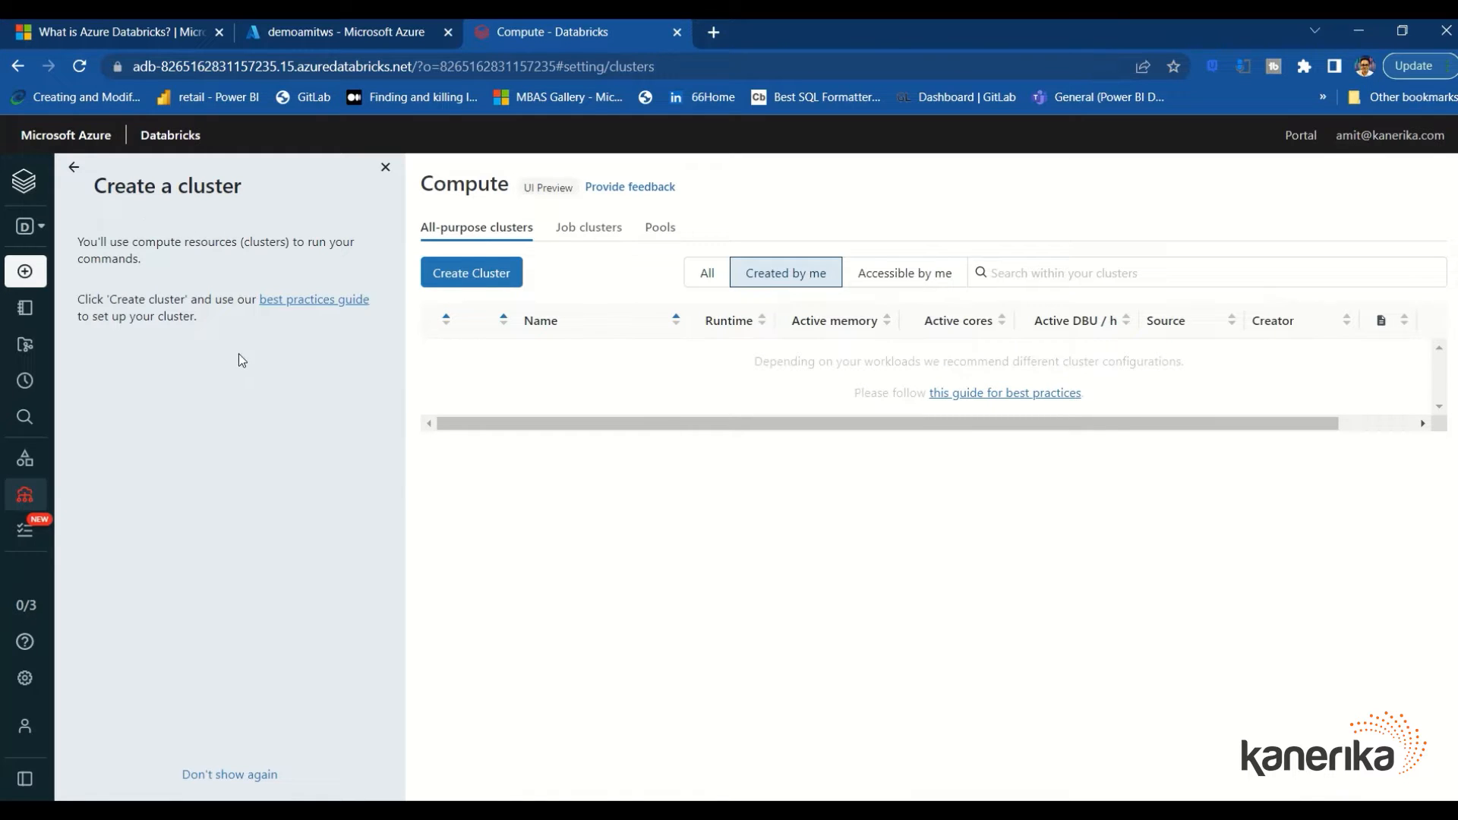
Make the new cluster a single node with node type Standard_D3_v2
click(478, 280)
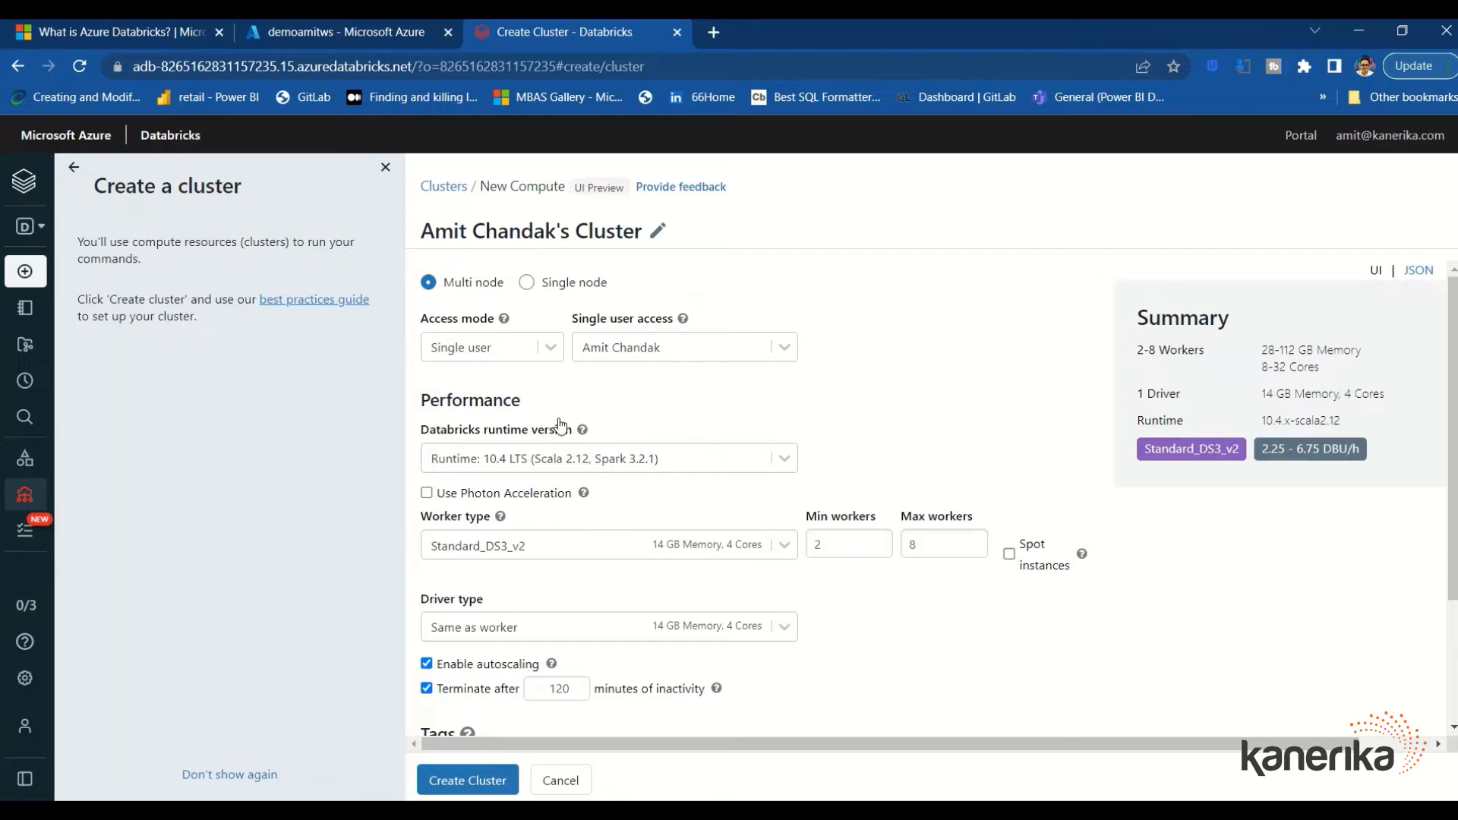
click(526, 283)
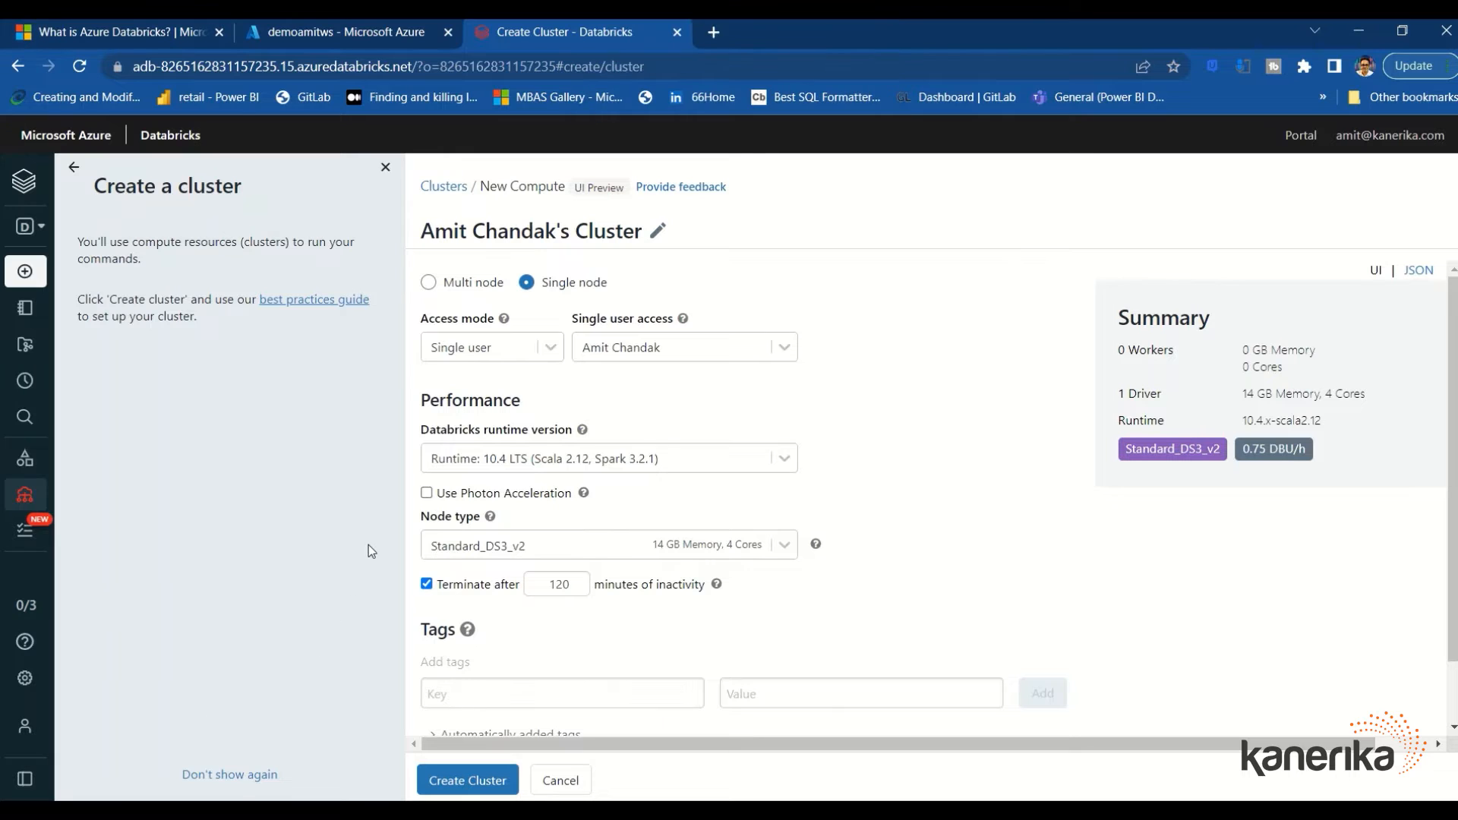
mouse_move(490, 516)
scroll(799, 432, down, 2)
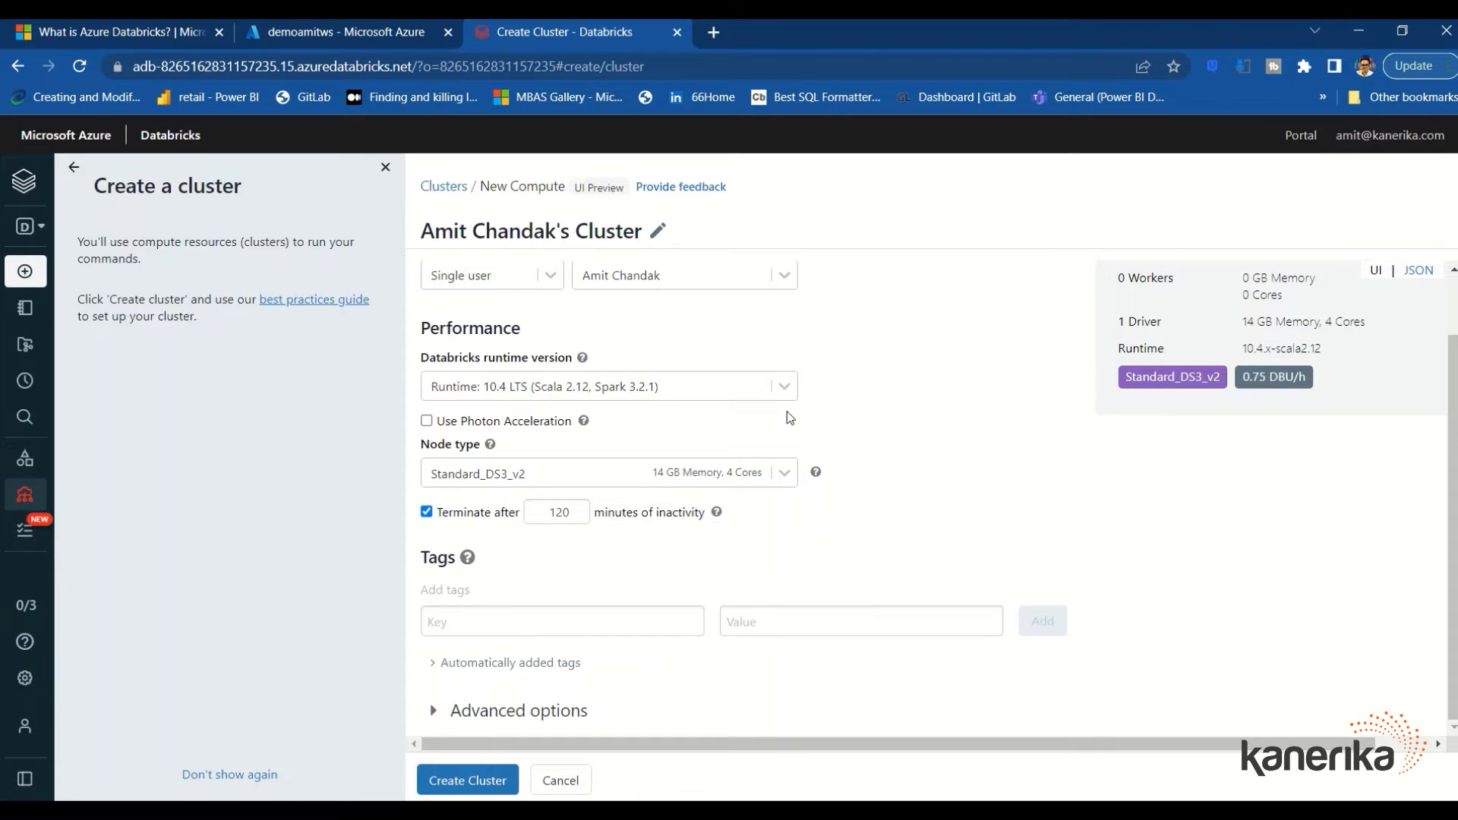
click(784, 473)
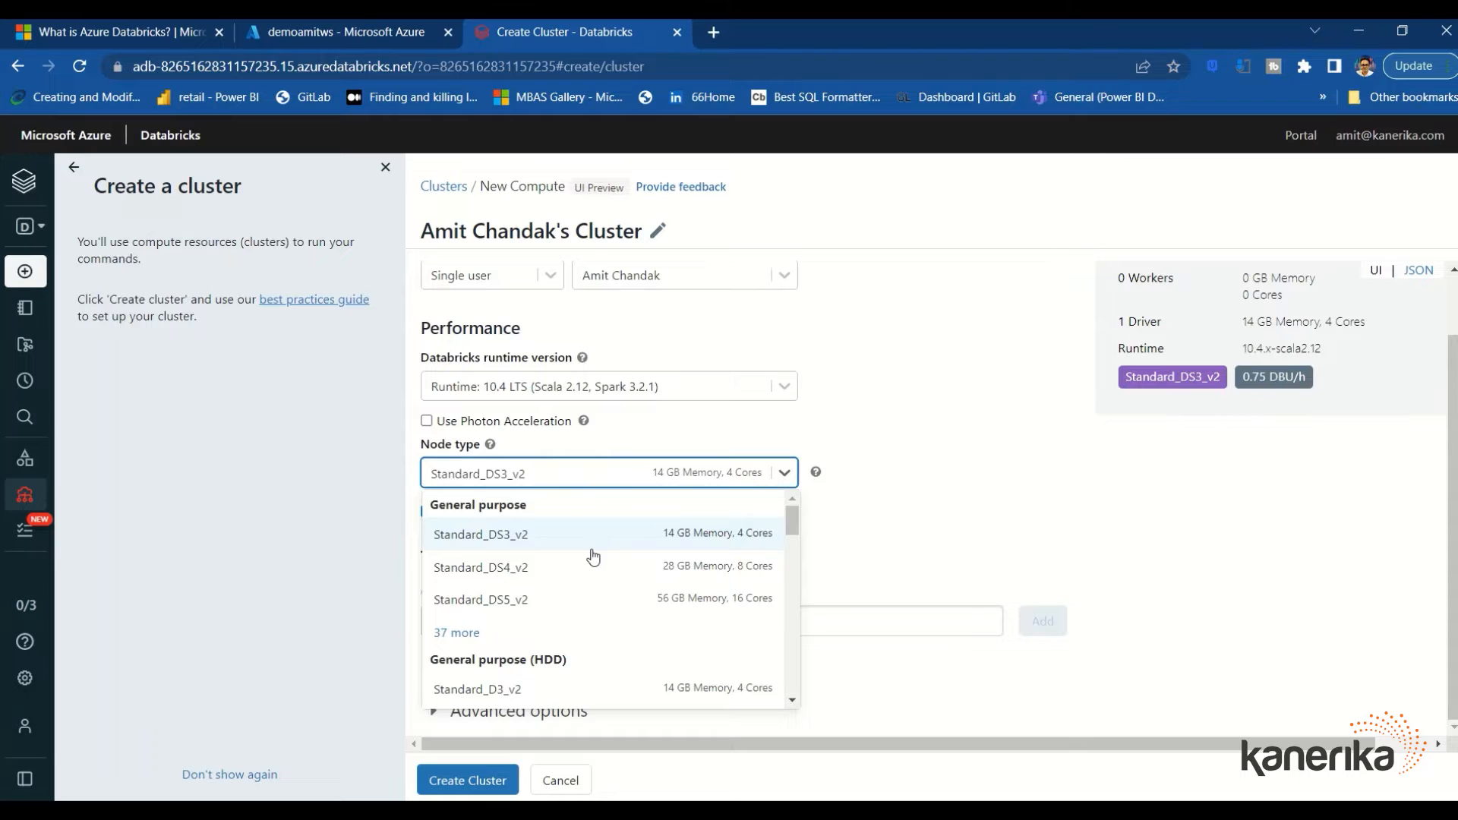
scroll(529, 551, down, 3)
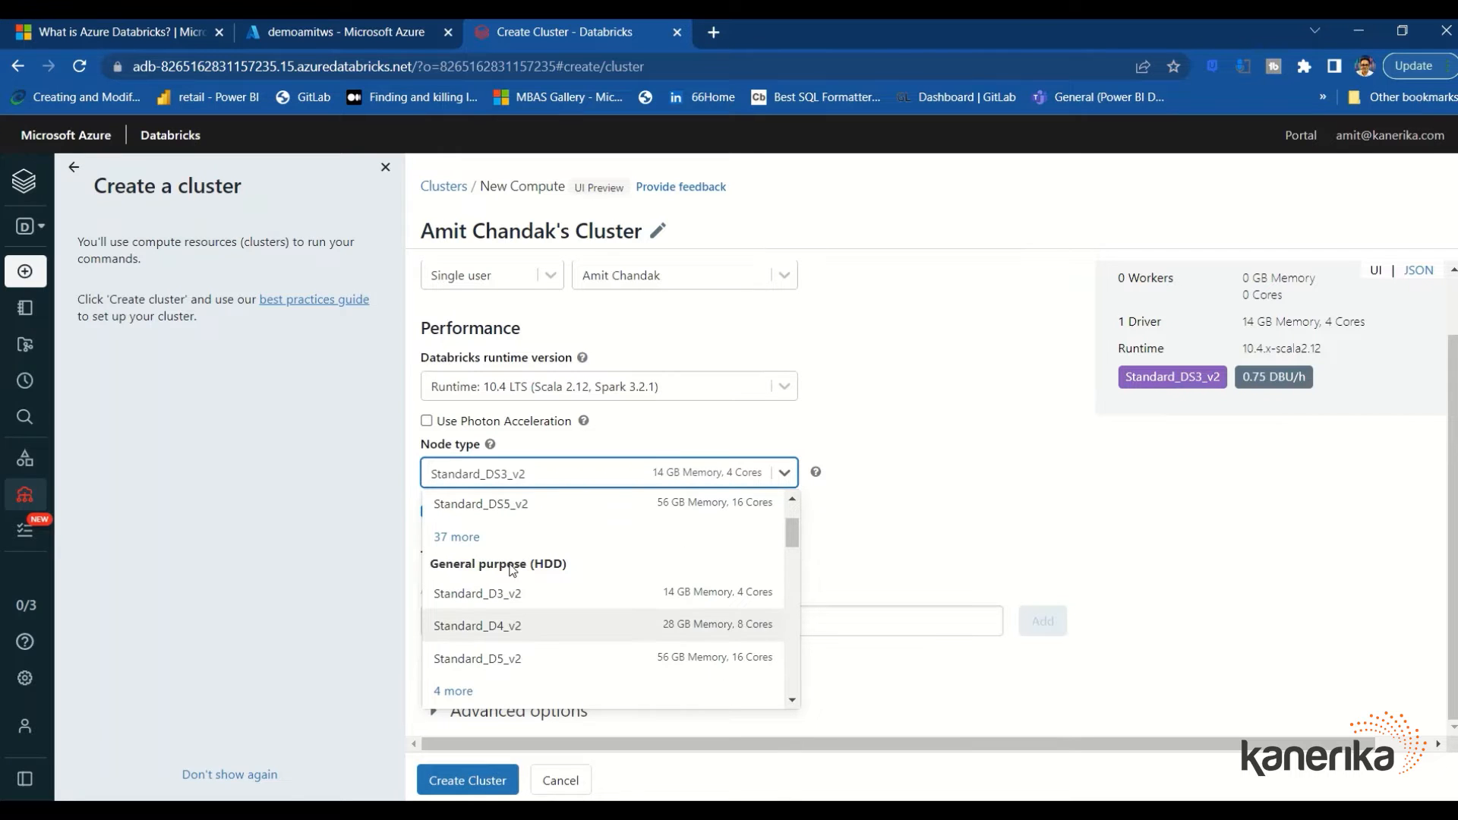
scroll(486, 607, down, 5)
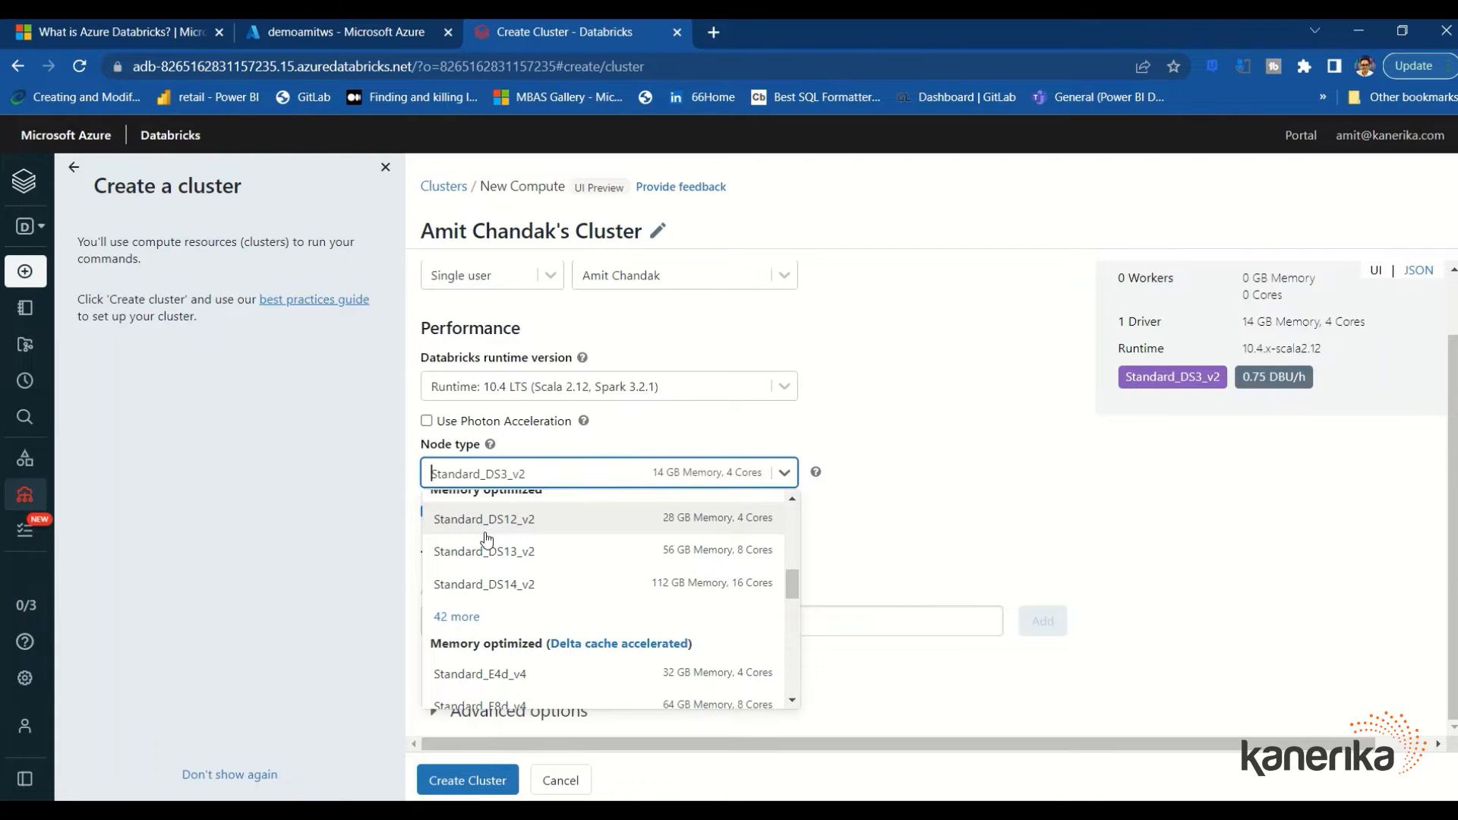
scroll(486, 538, down, 8)
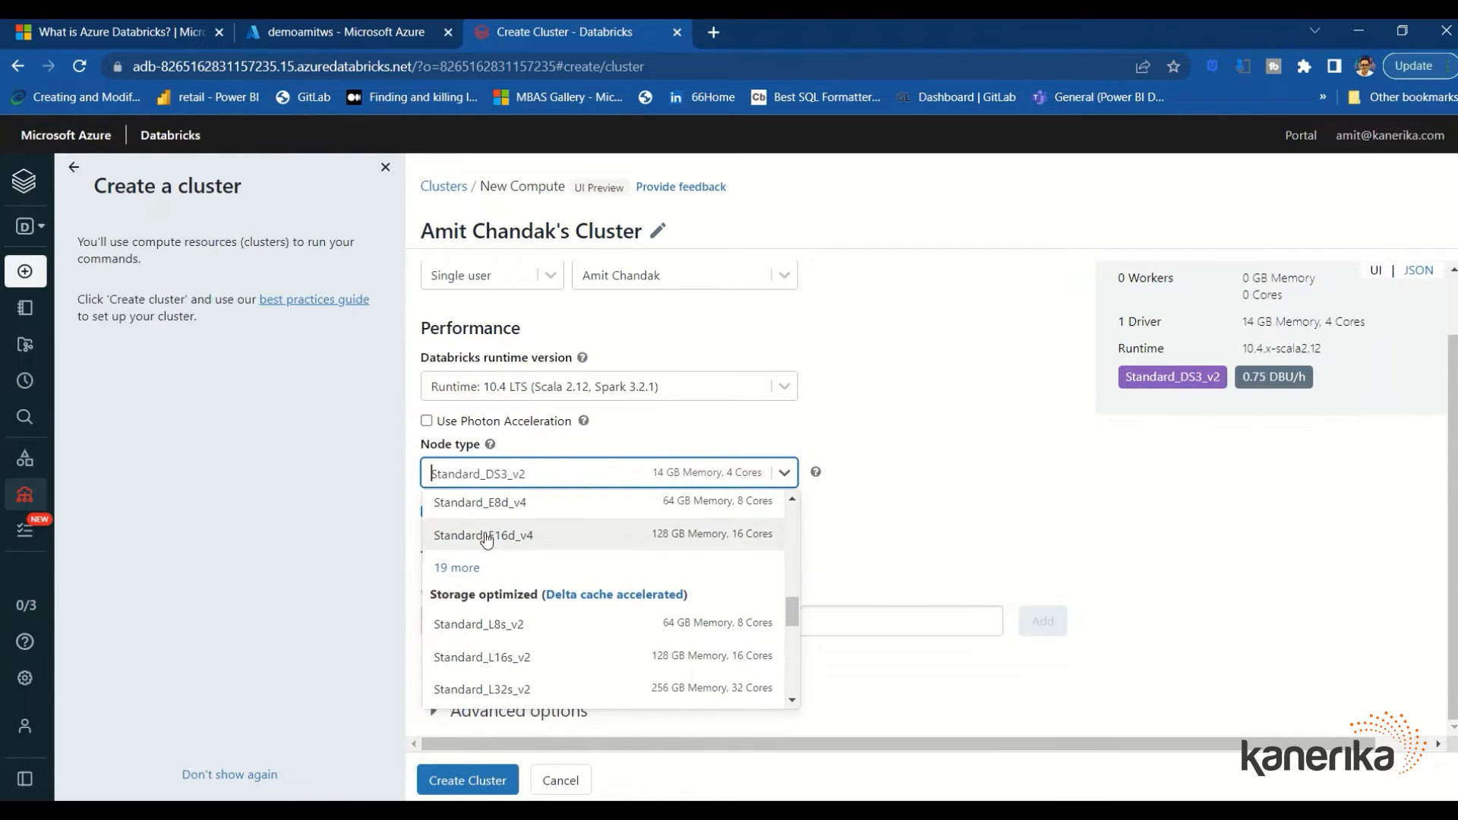
scroll(489, 547, down, 6)
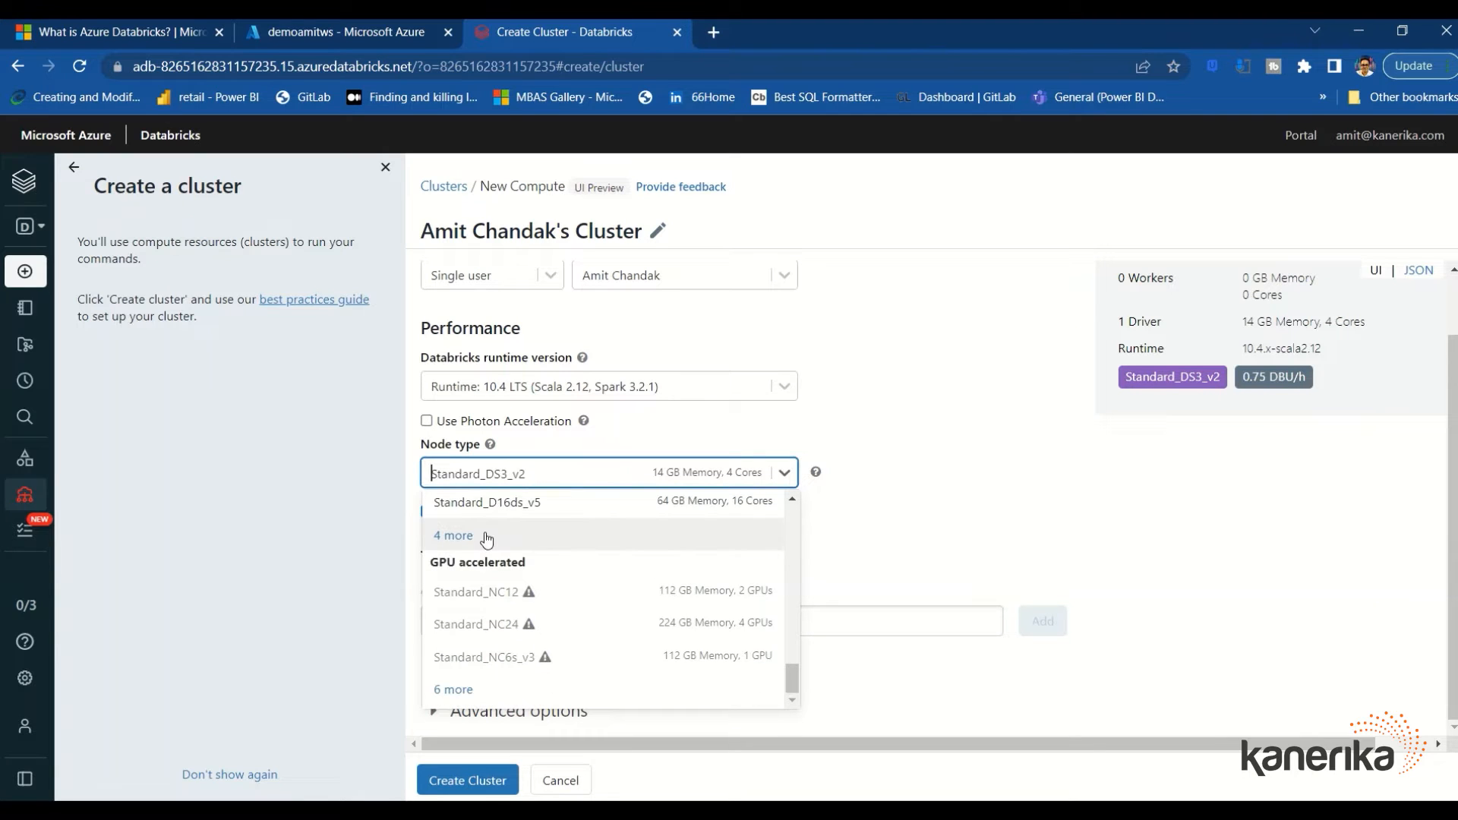
scroll(501, 558, up, 5)
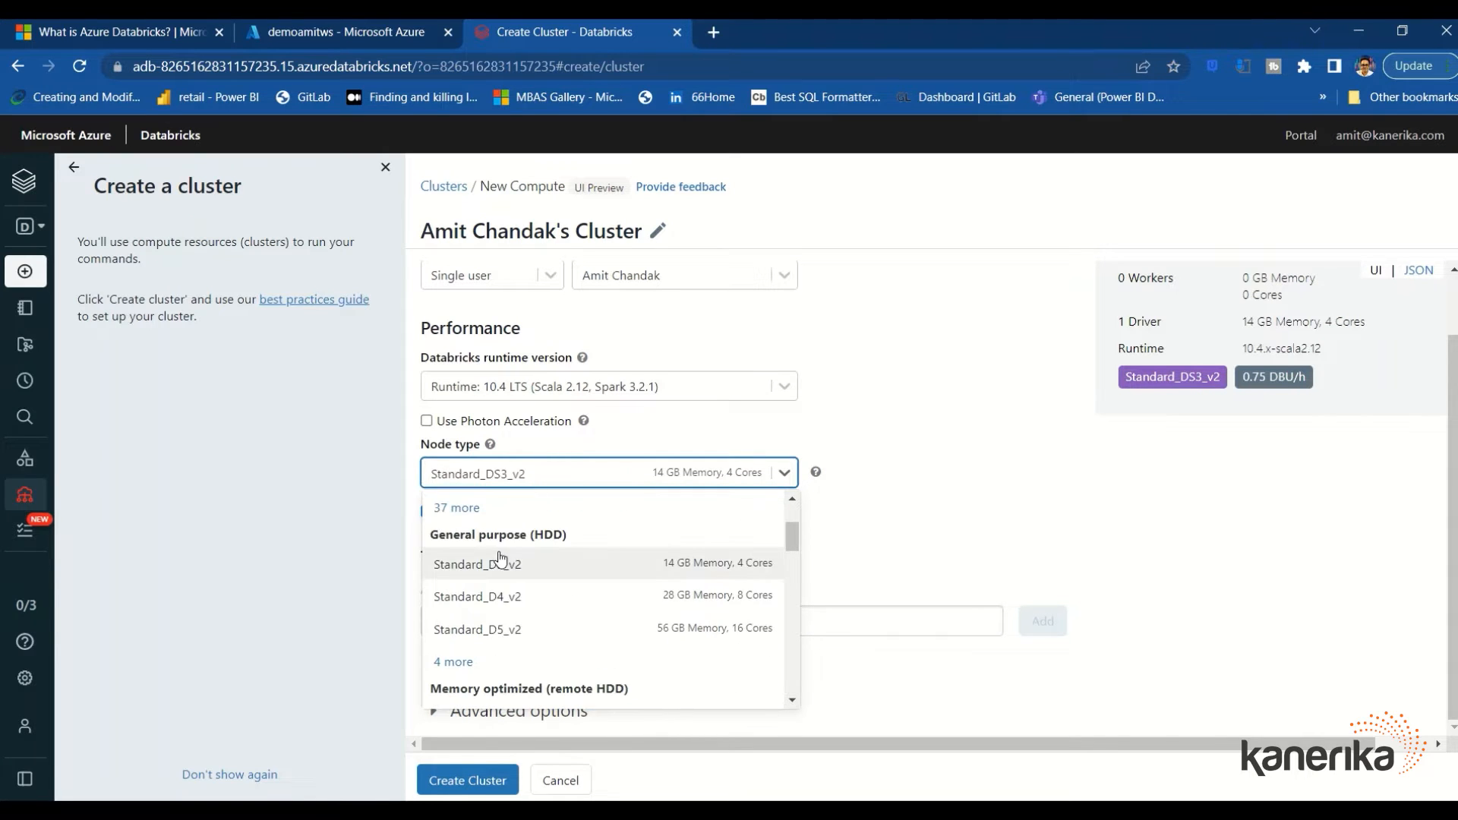
click(483, 566)
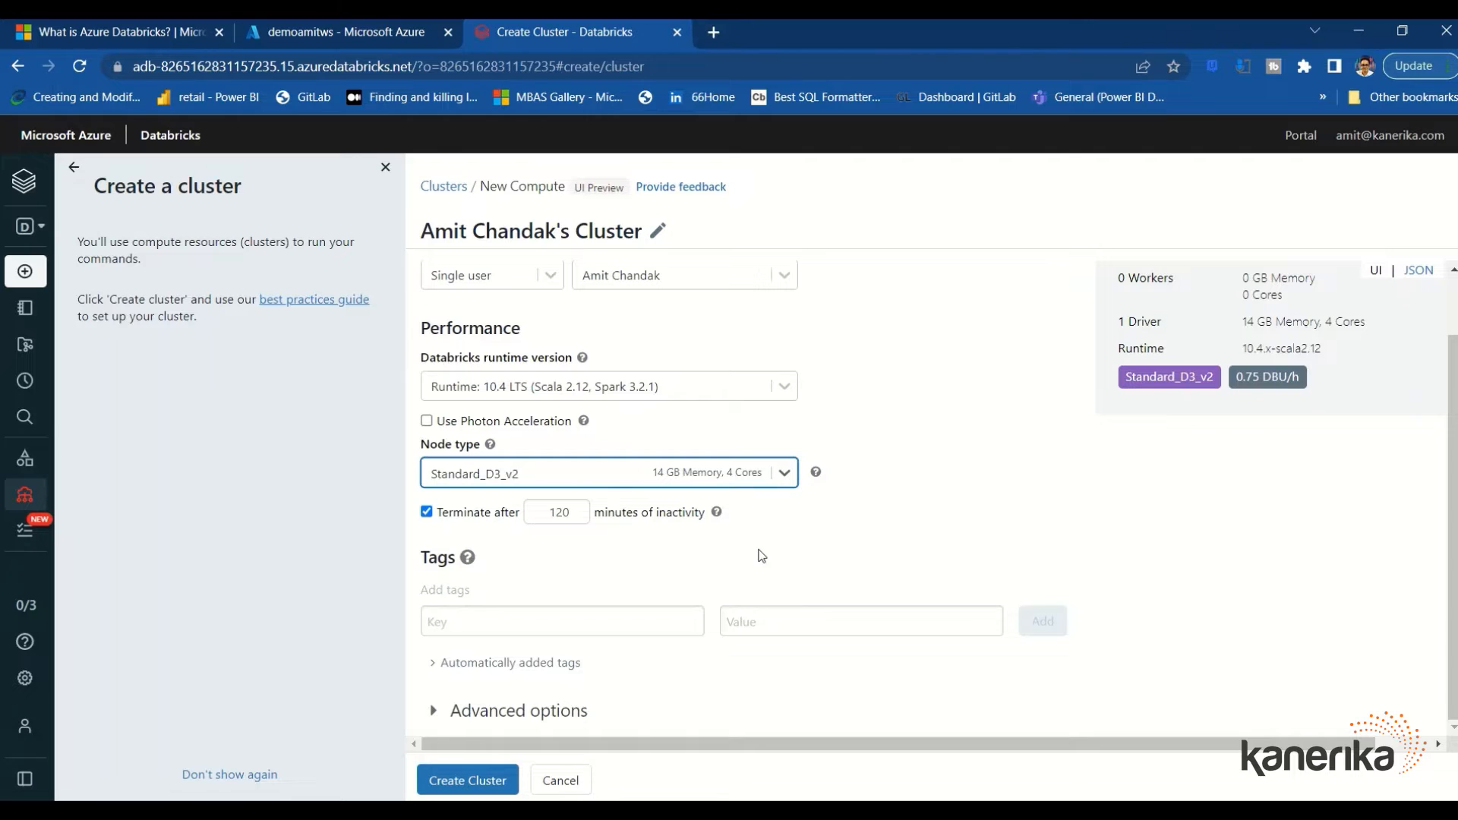
Expand the advanced options and create the single-node cluster
click(448, 711)
scroll(470, 660, down, 4)
scroll(487, 599, down, 3)
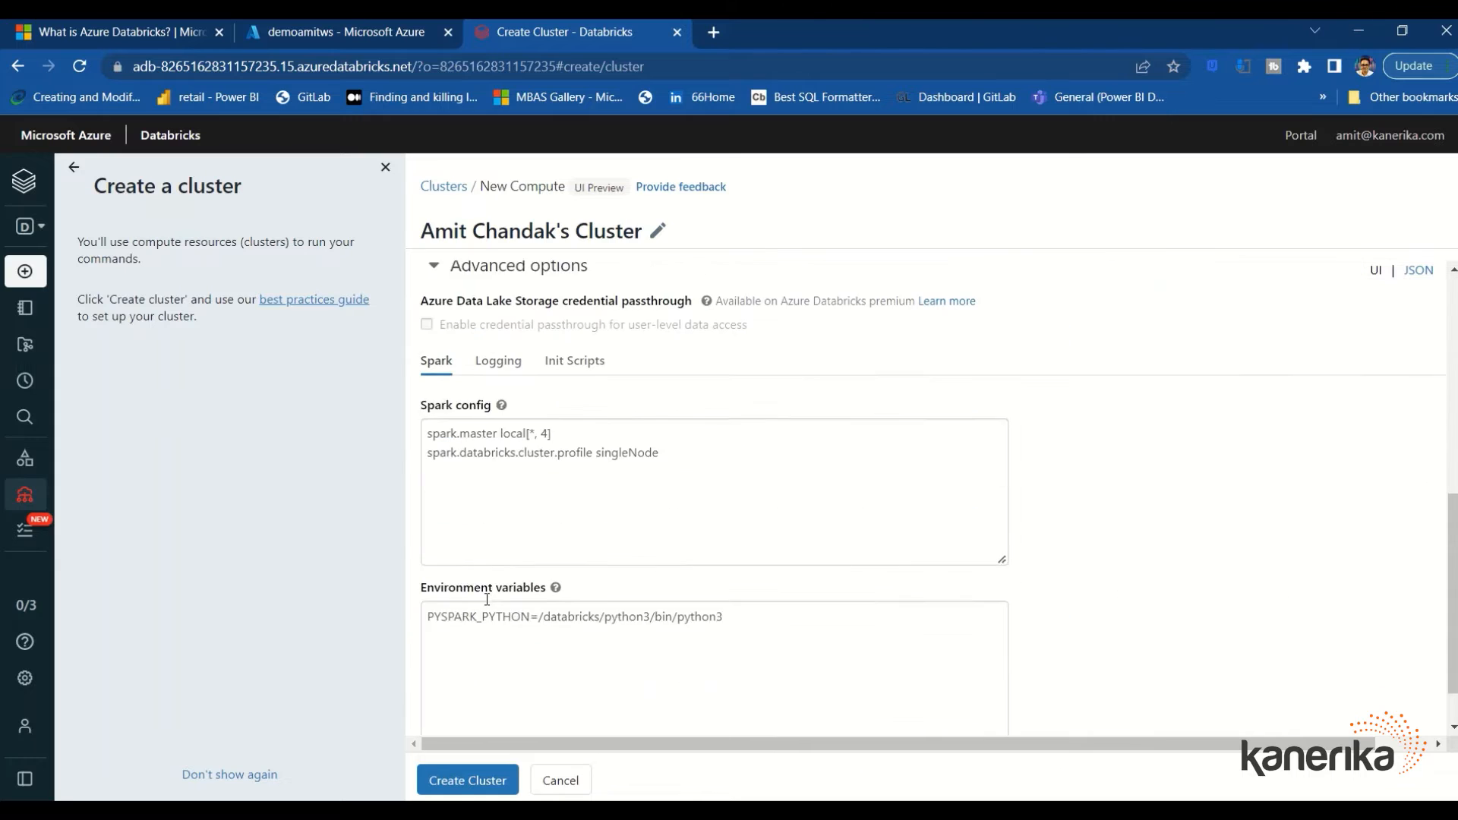
click(463, 780)
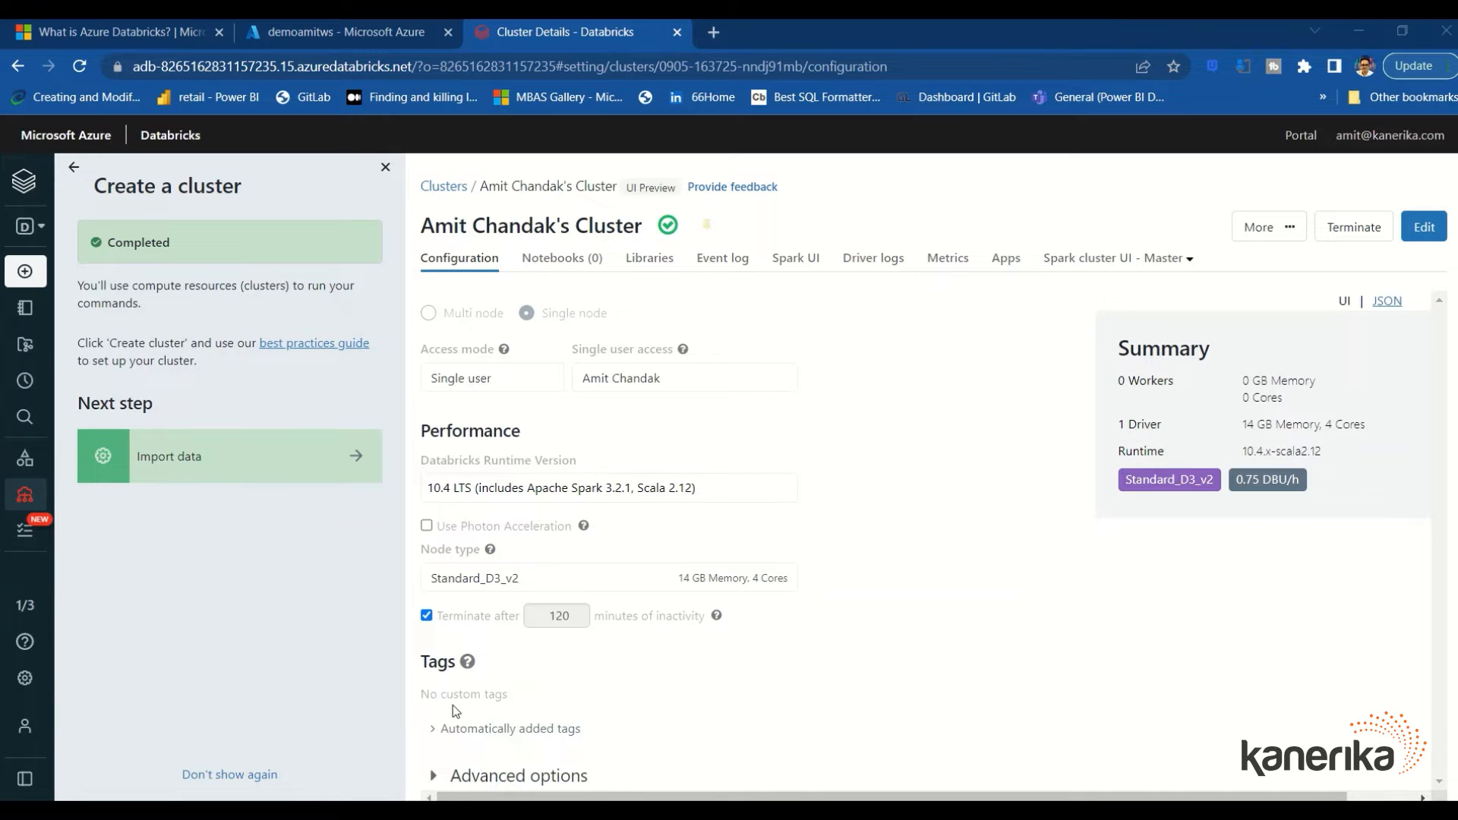
click(433, 775)
scroll(599, 604, down, 1)
scroll(599, 605, down, 4)
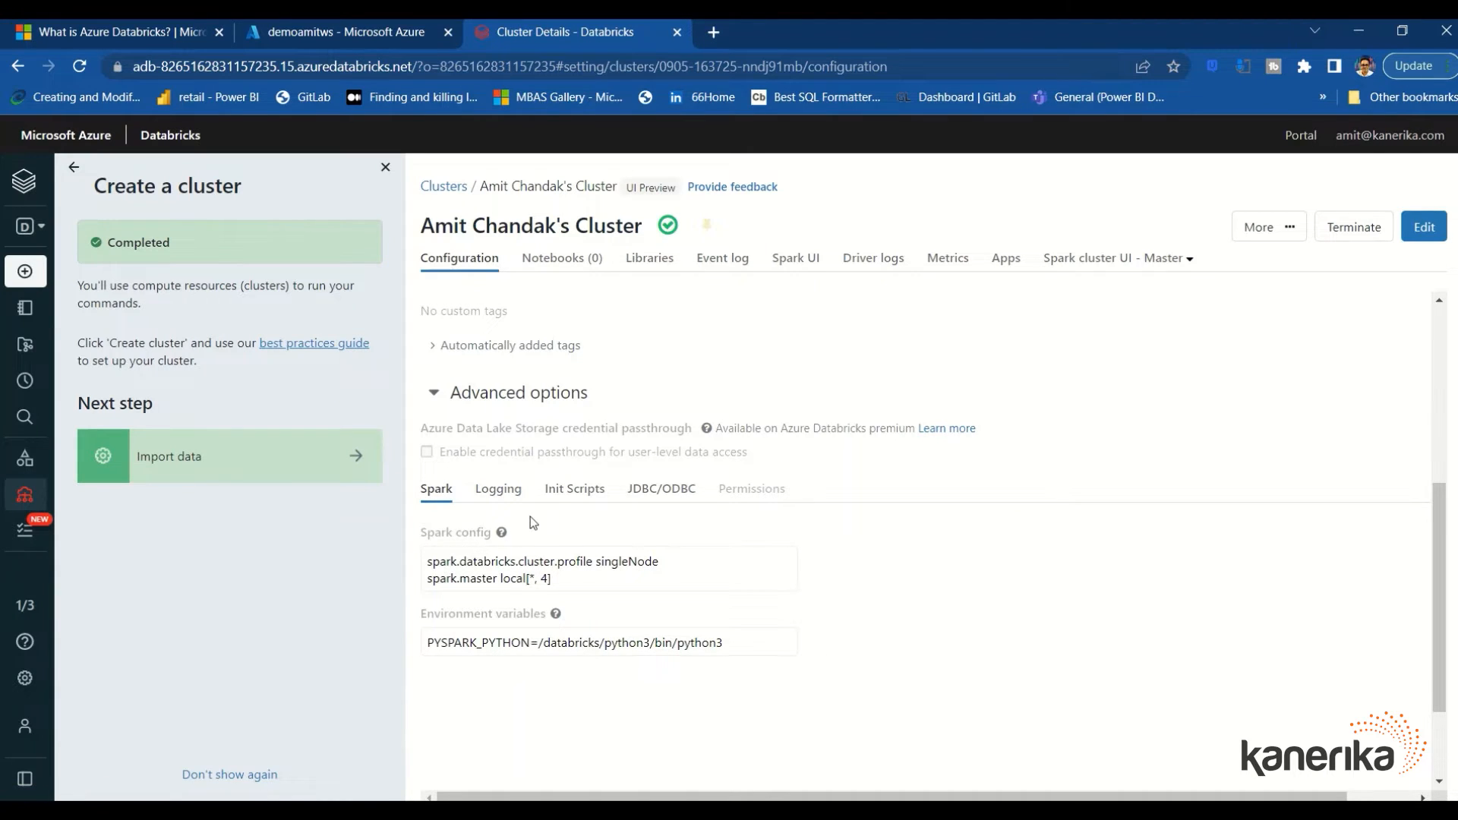
click(565, 489)
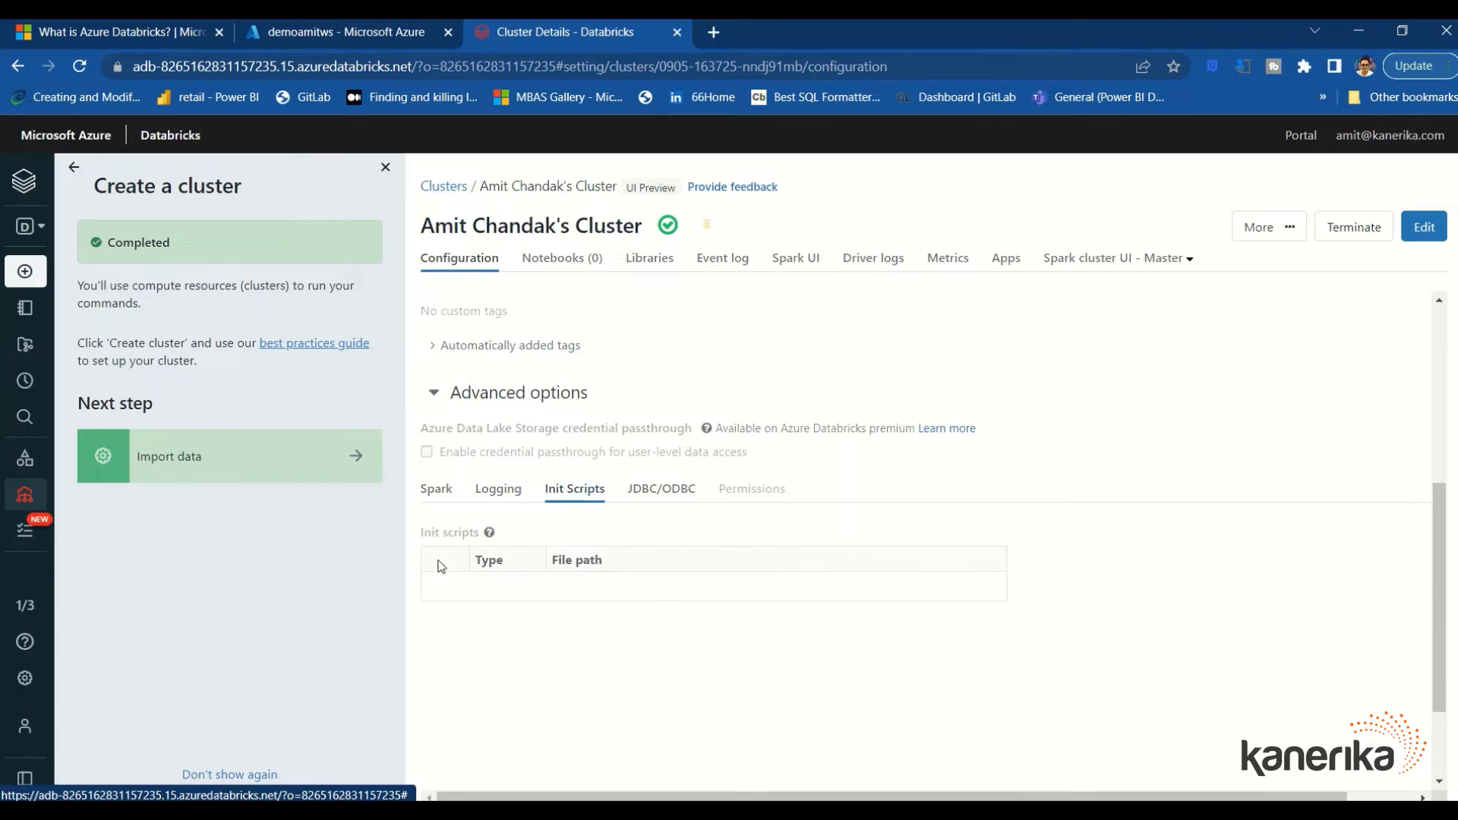
click(515, 494)
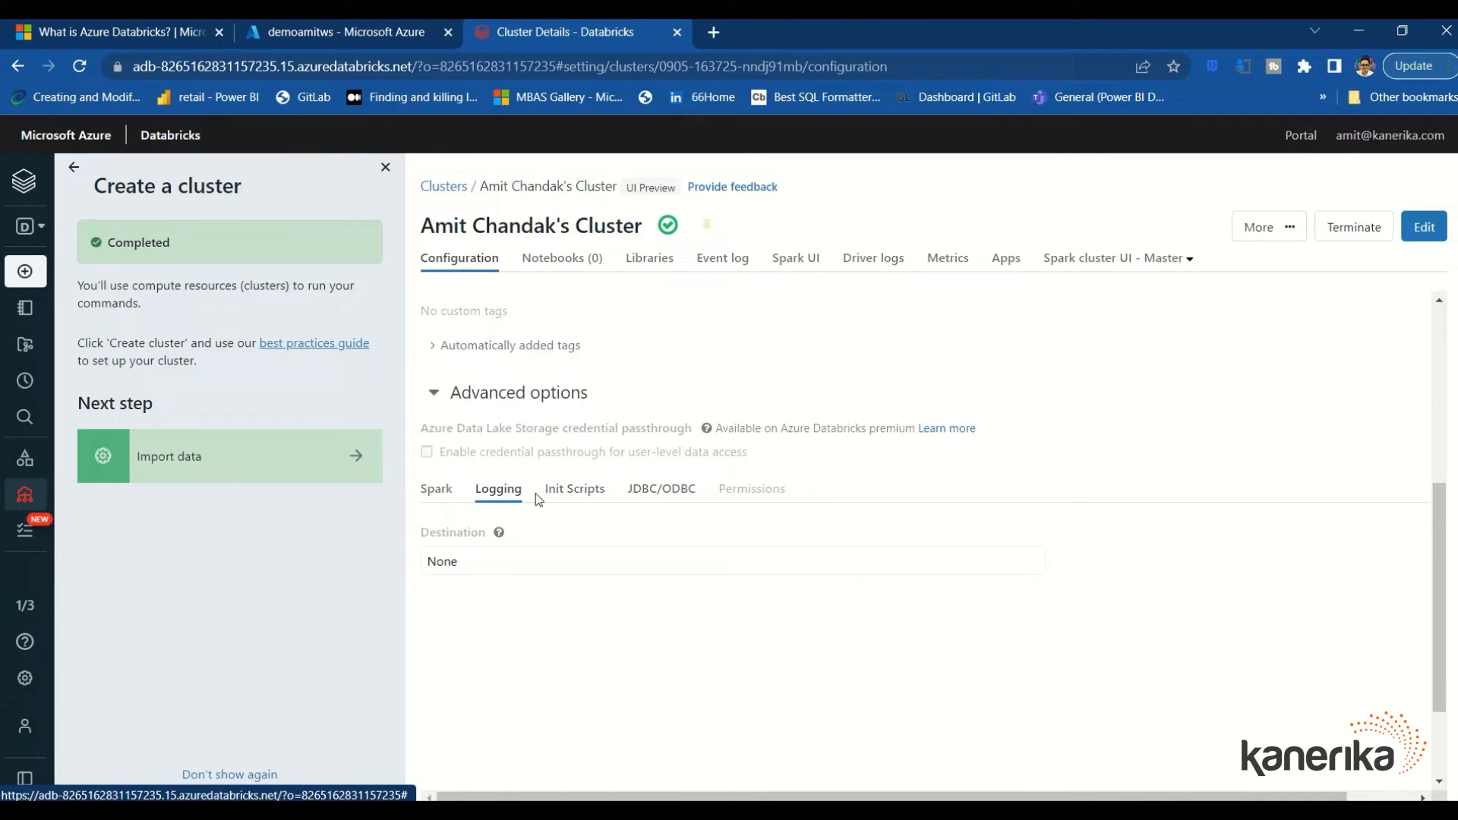
click(650, 493)
scroll(636, 450, down, 1)
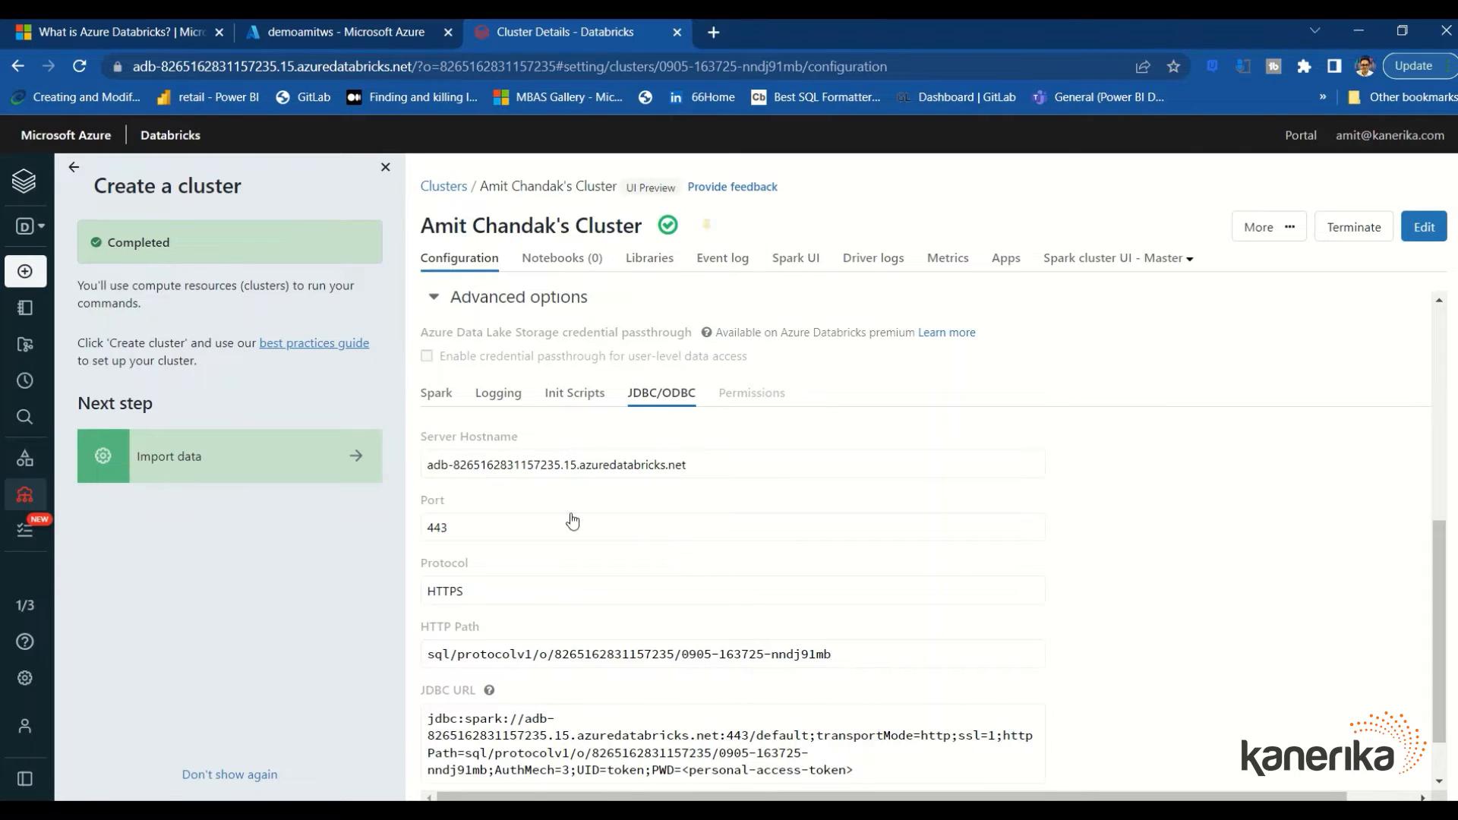
scroll(570, 521, down, 1)
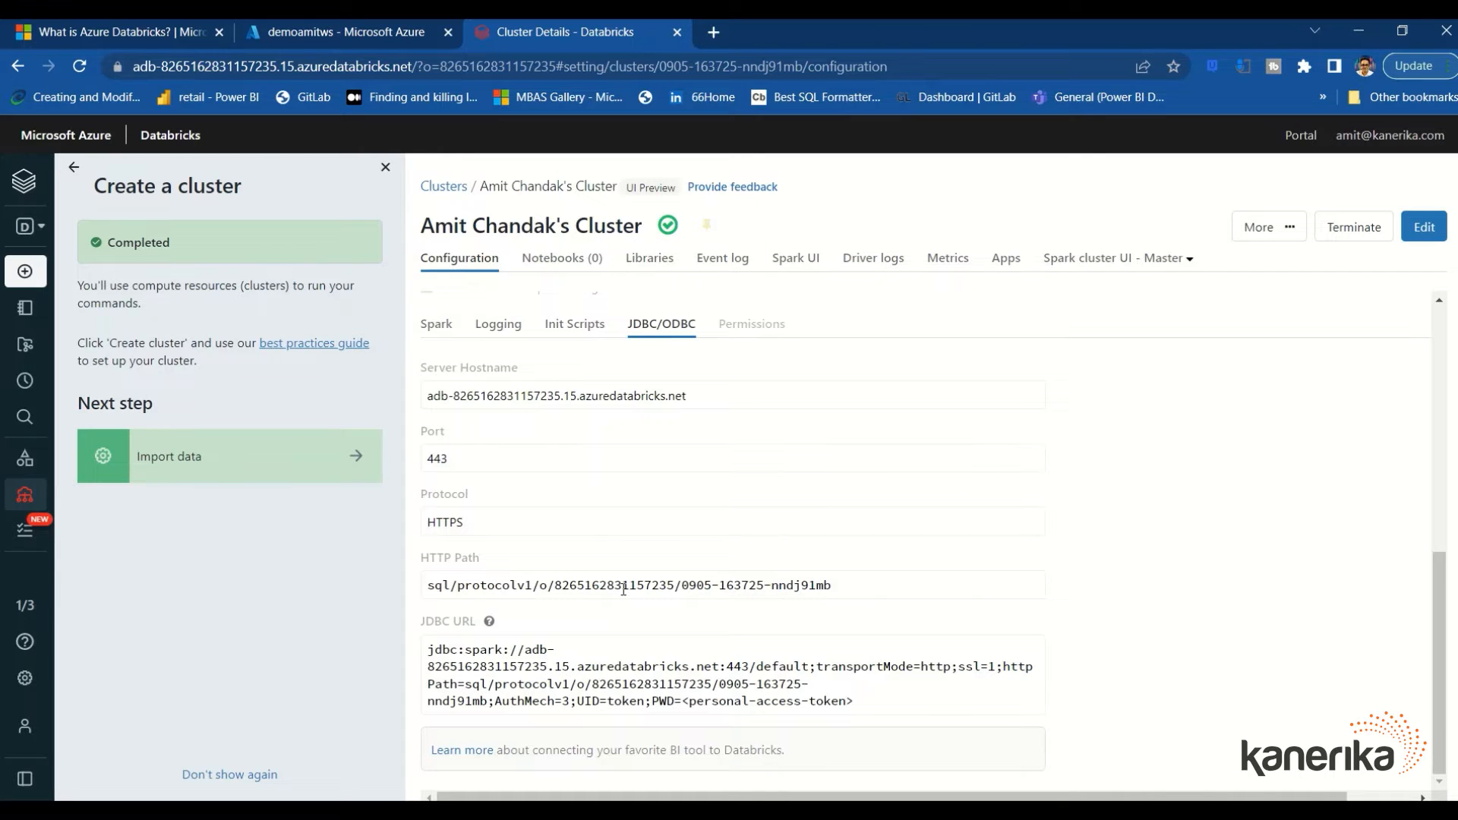
scroll(624, 589, up, 9)
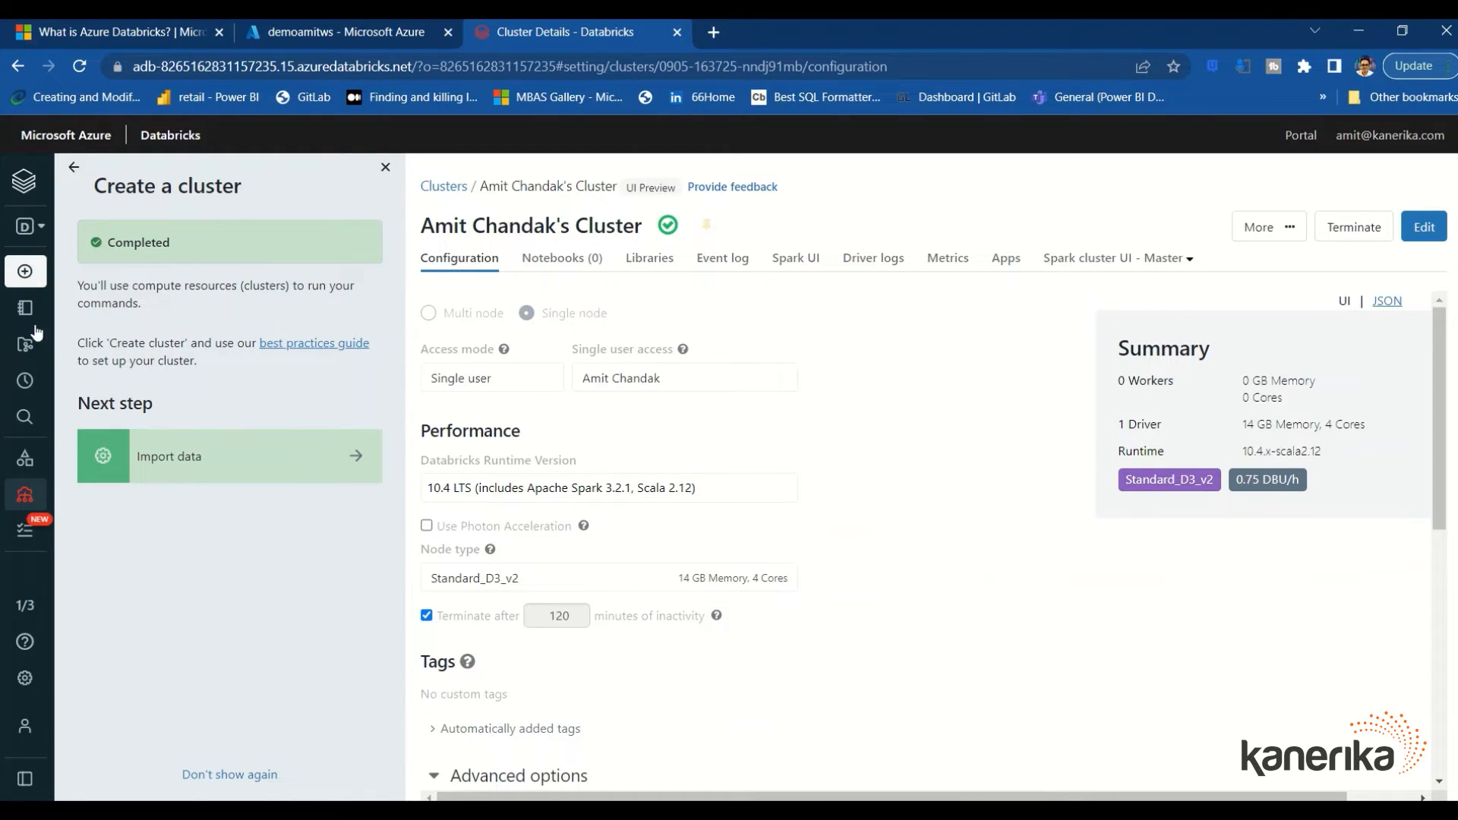
From the sidebar Create menu, make notebook 'Test' with default language SQL on the running cluster
mouse_move(35, 327)
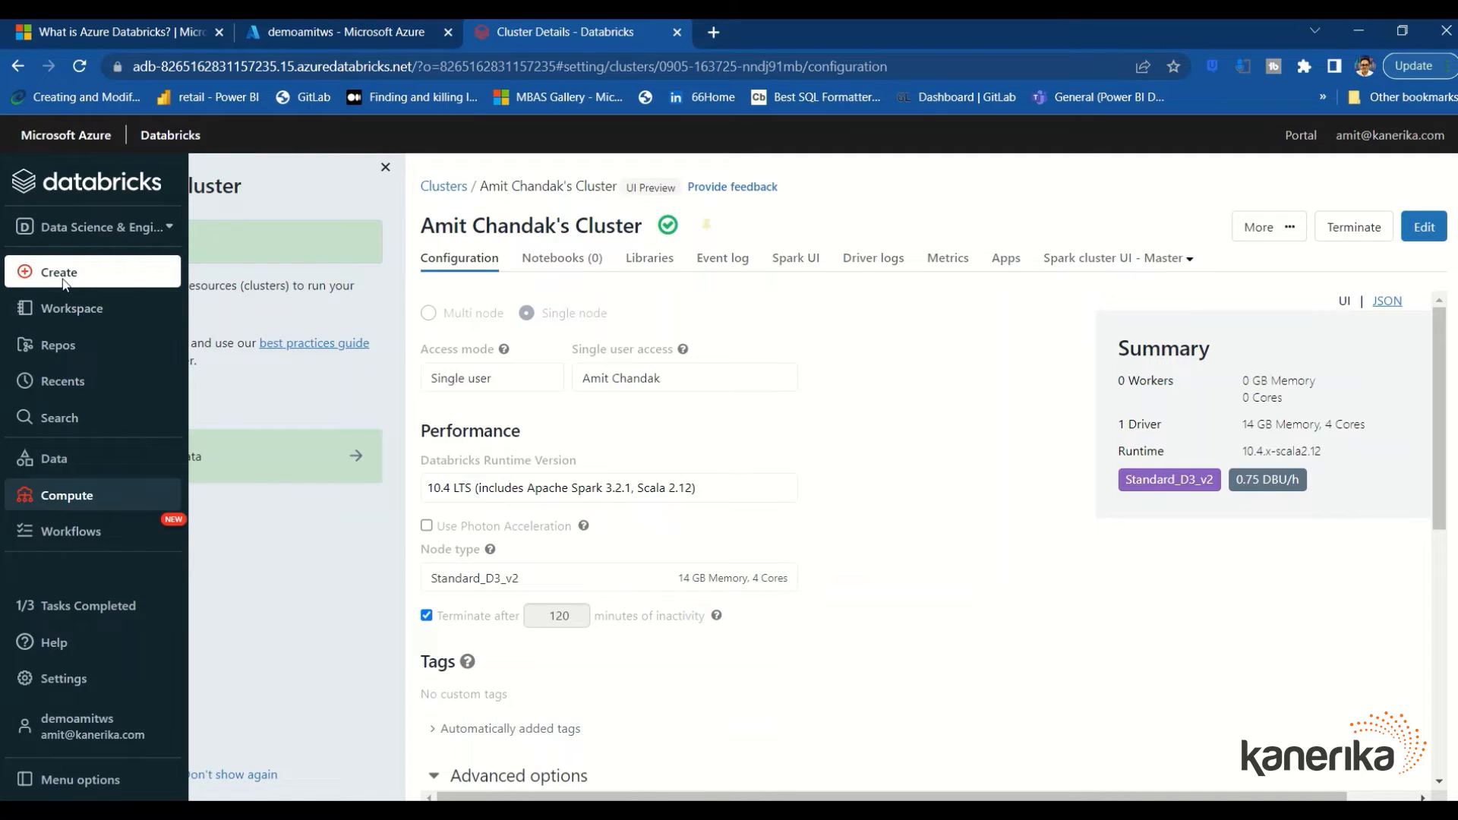
mouse_move(76, 281)
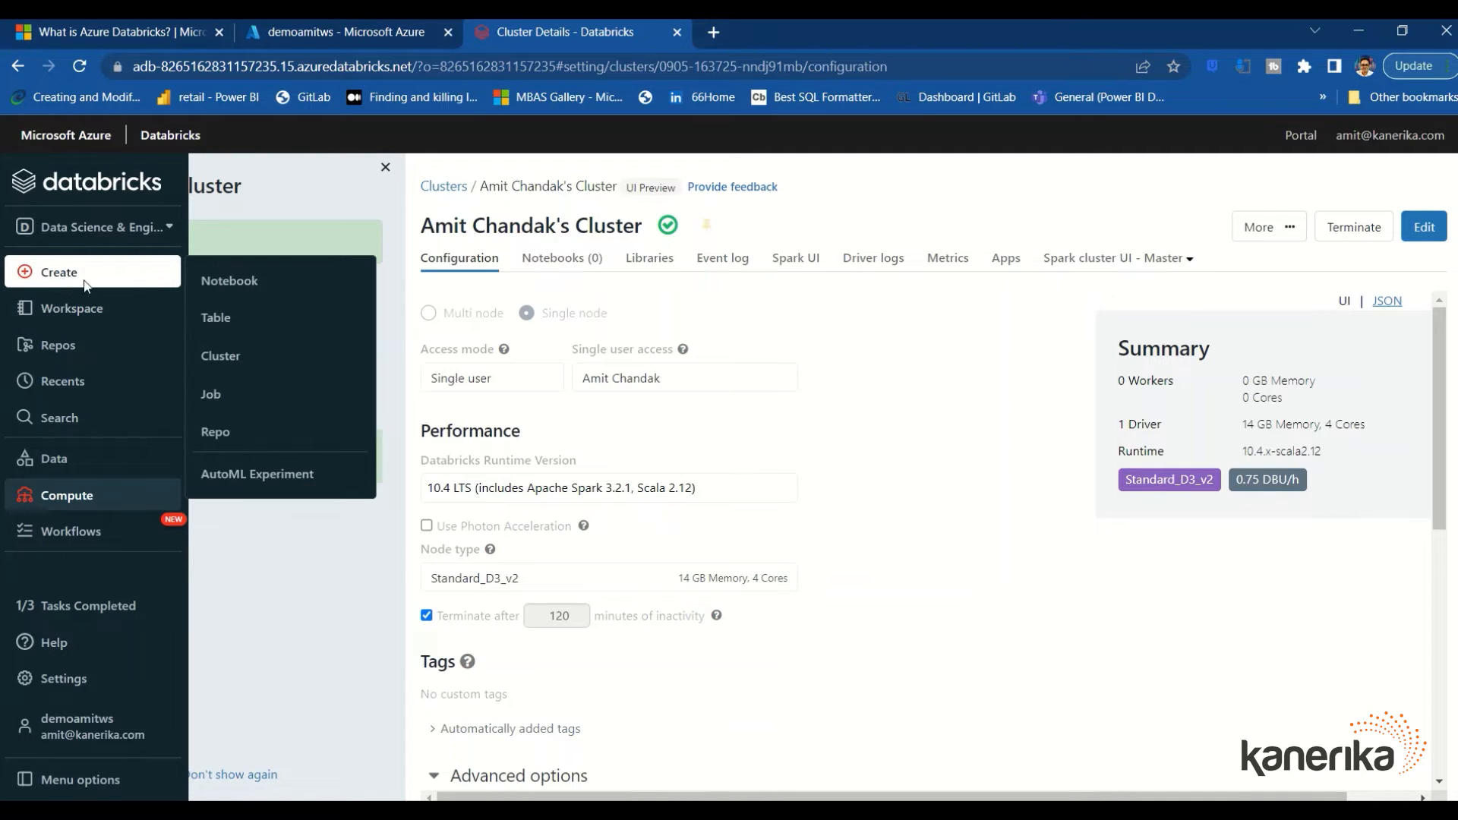
click(226, 283)
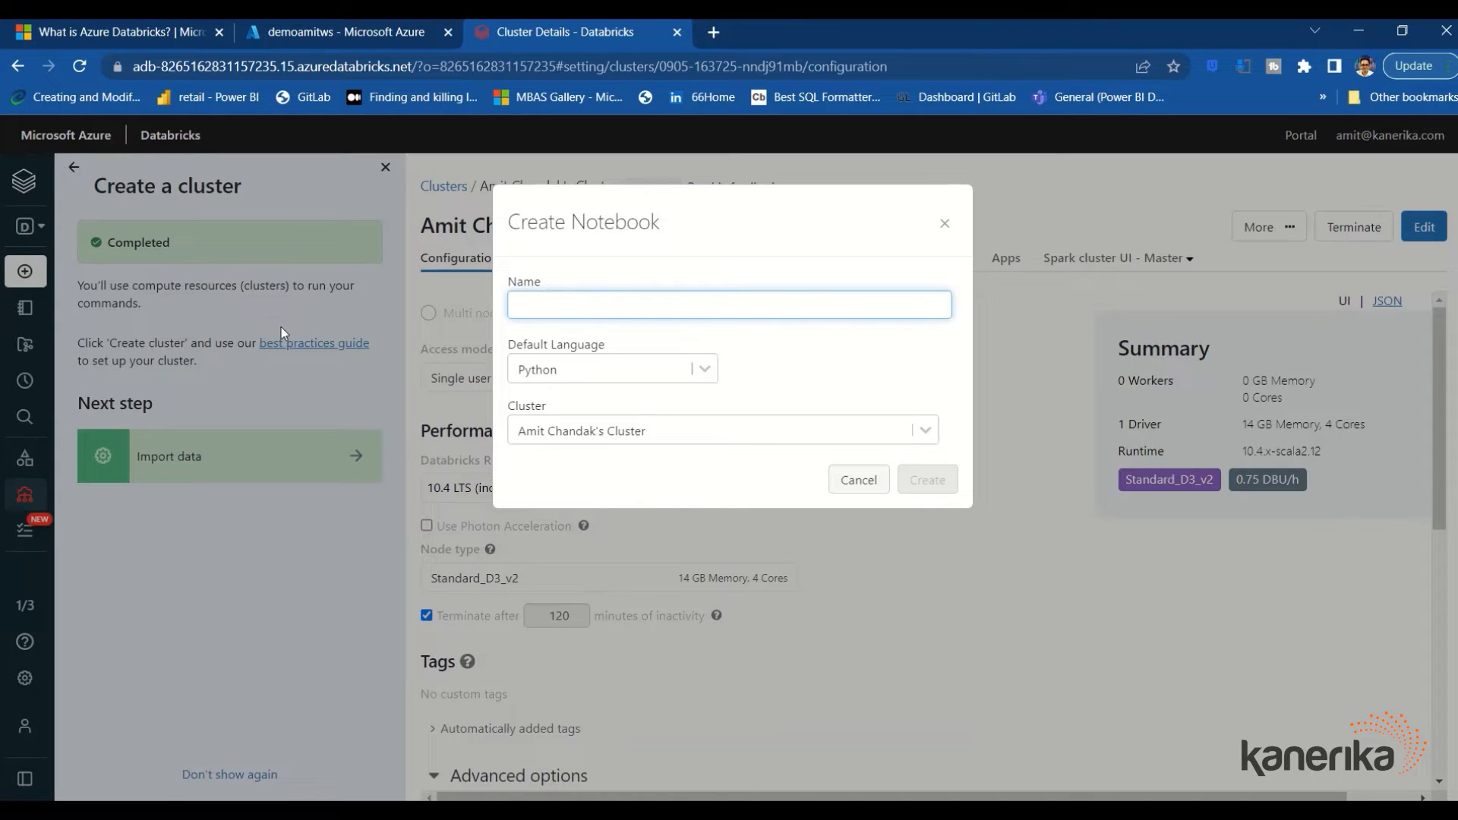
click(707, 375)
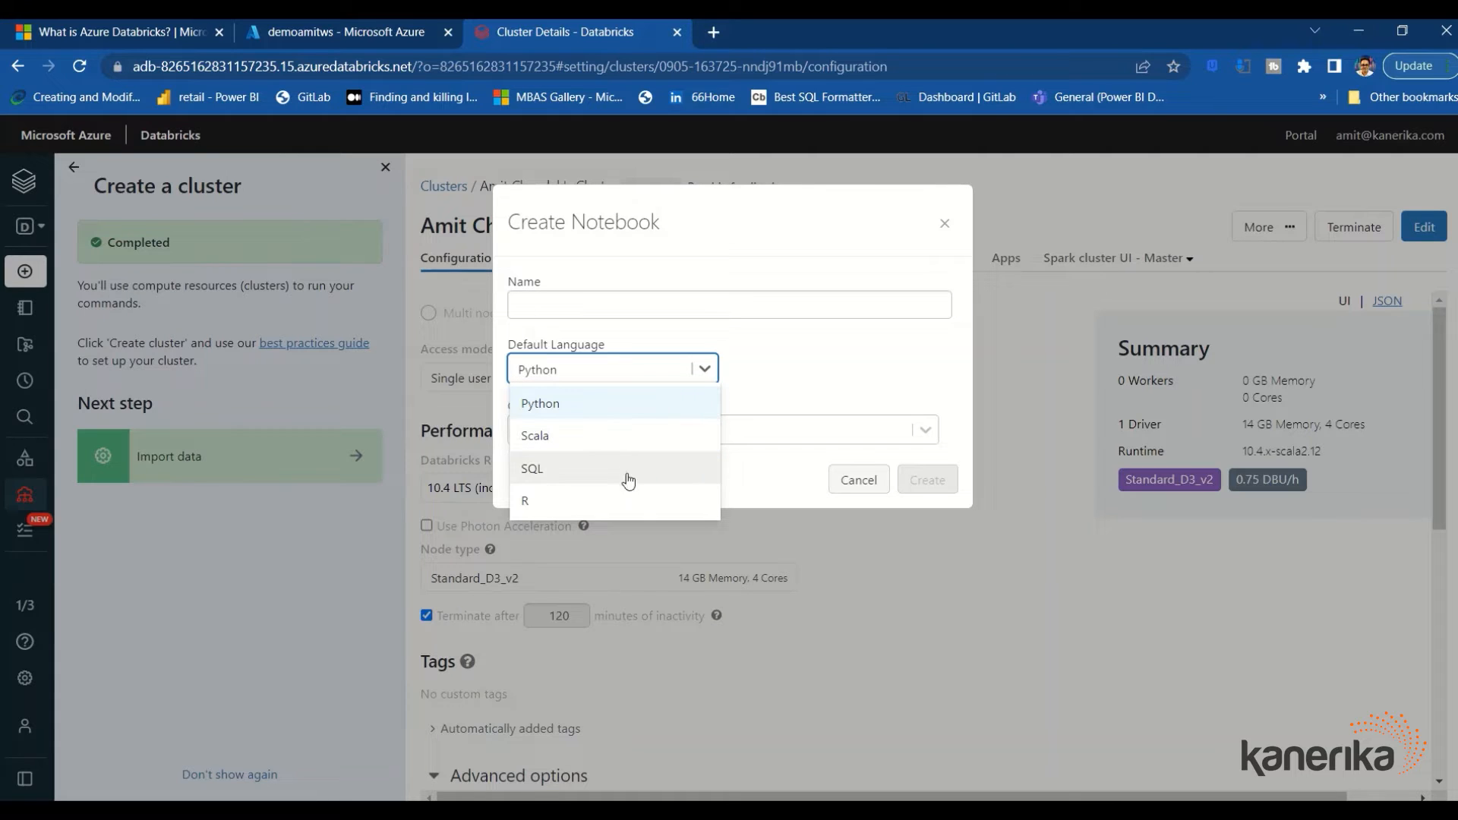
click(742, 340)
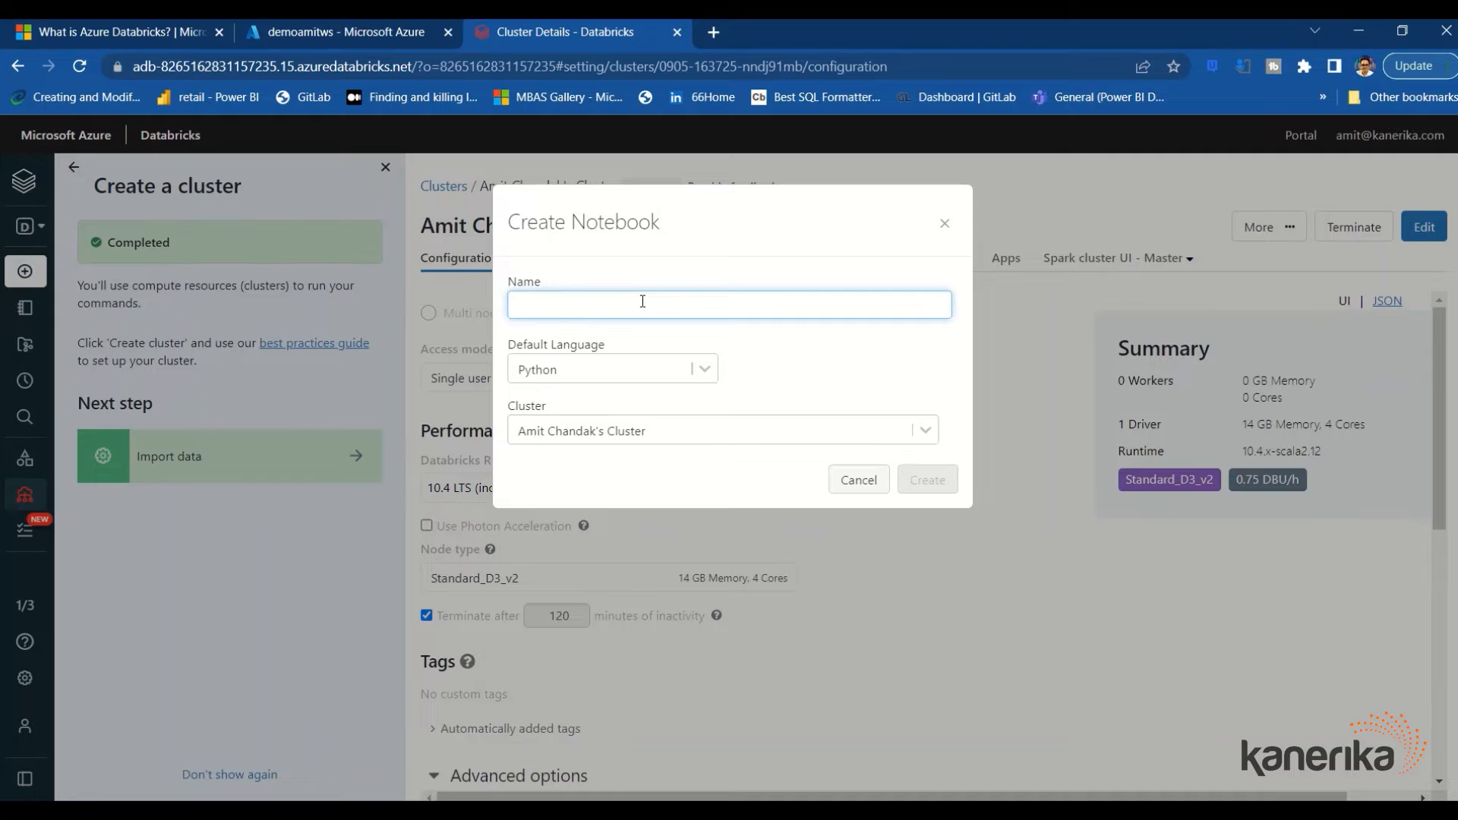
text(Test)
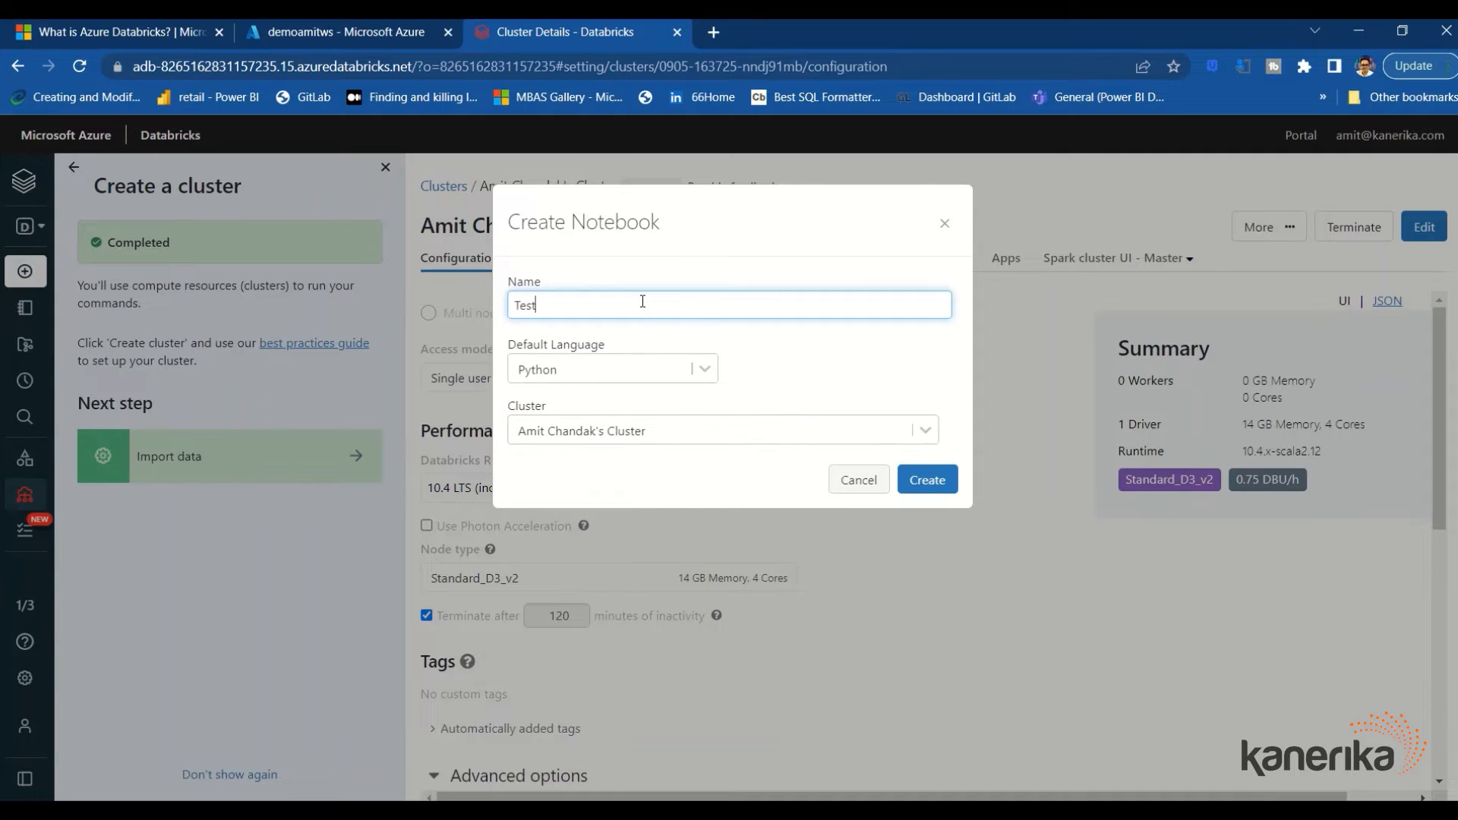
click(694, 376)
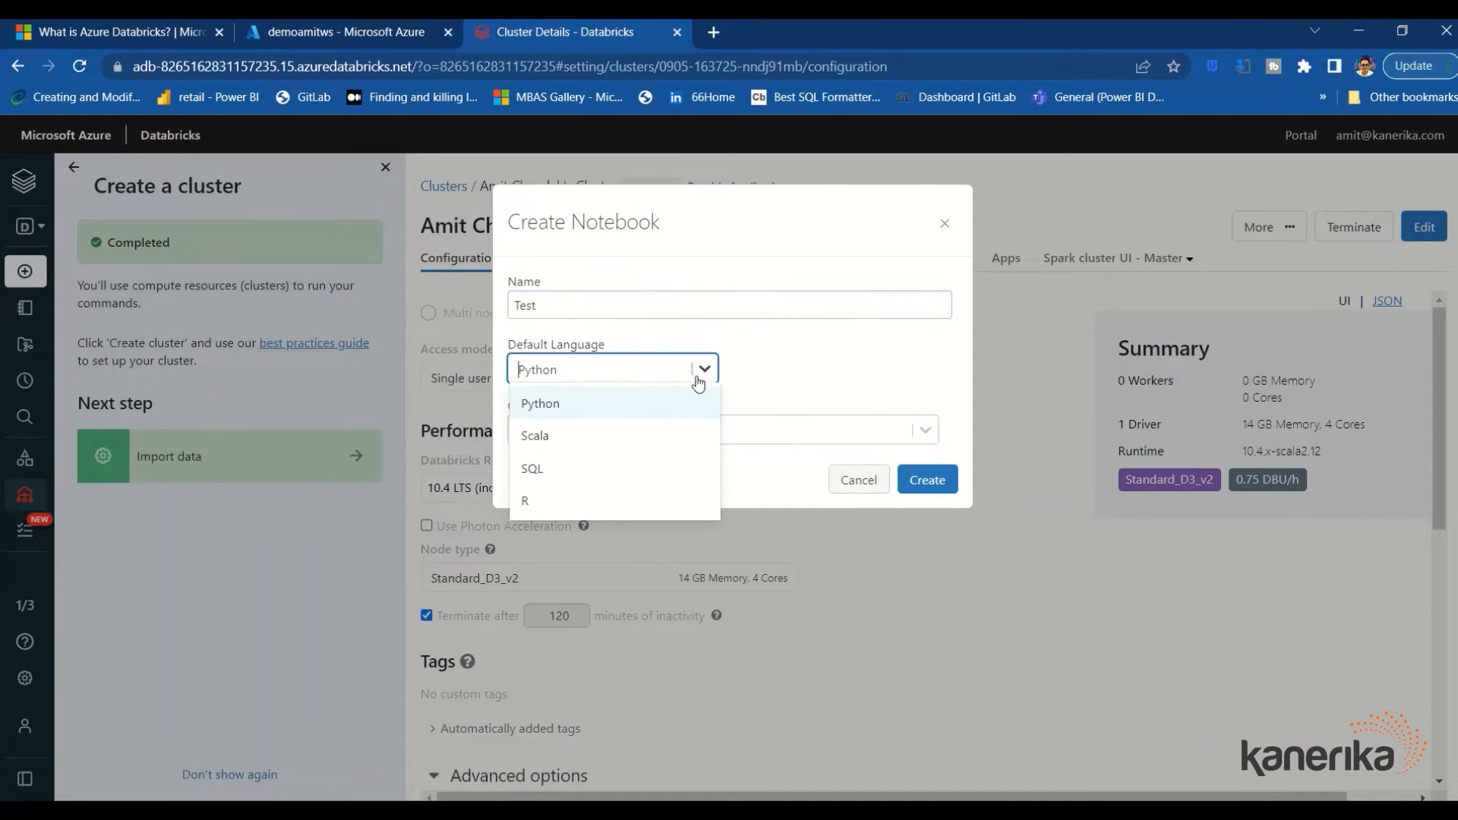
click(588, 467)
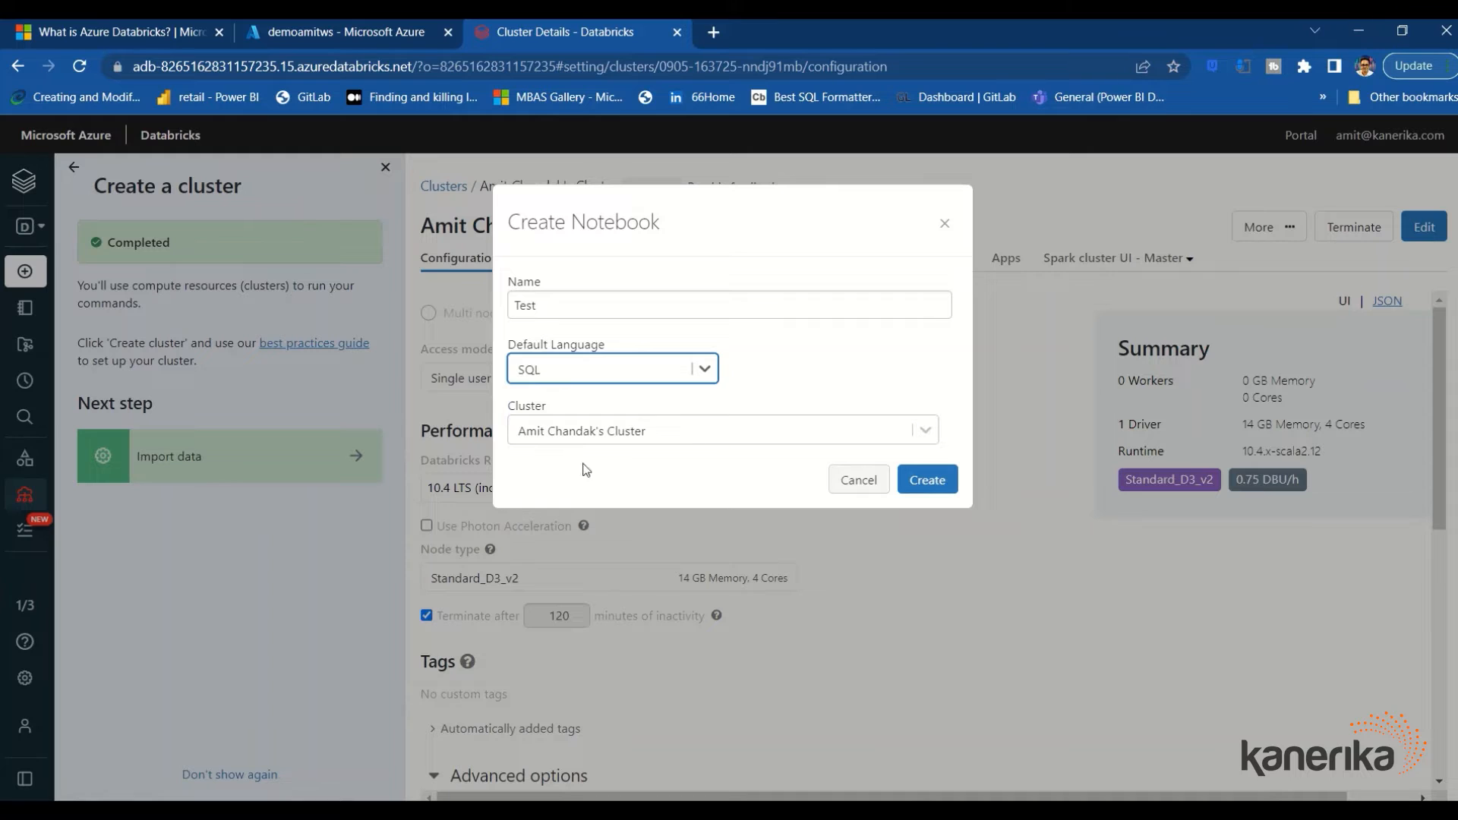
click(920, 487)
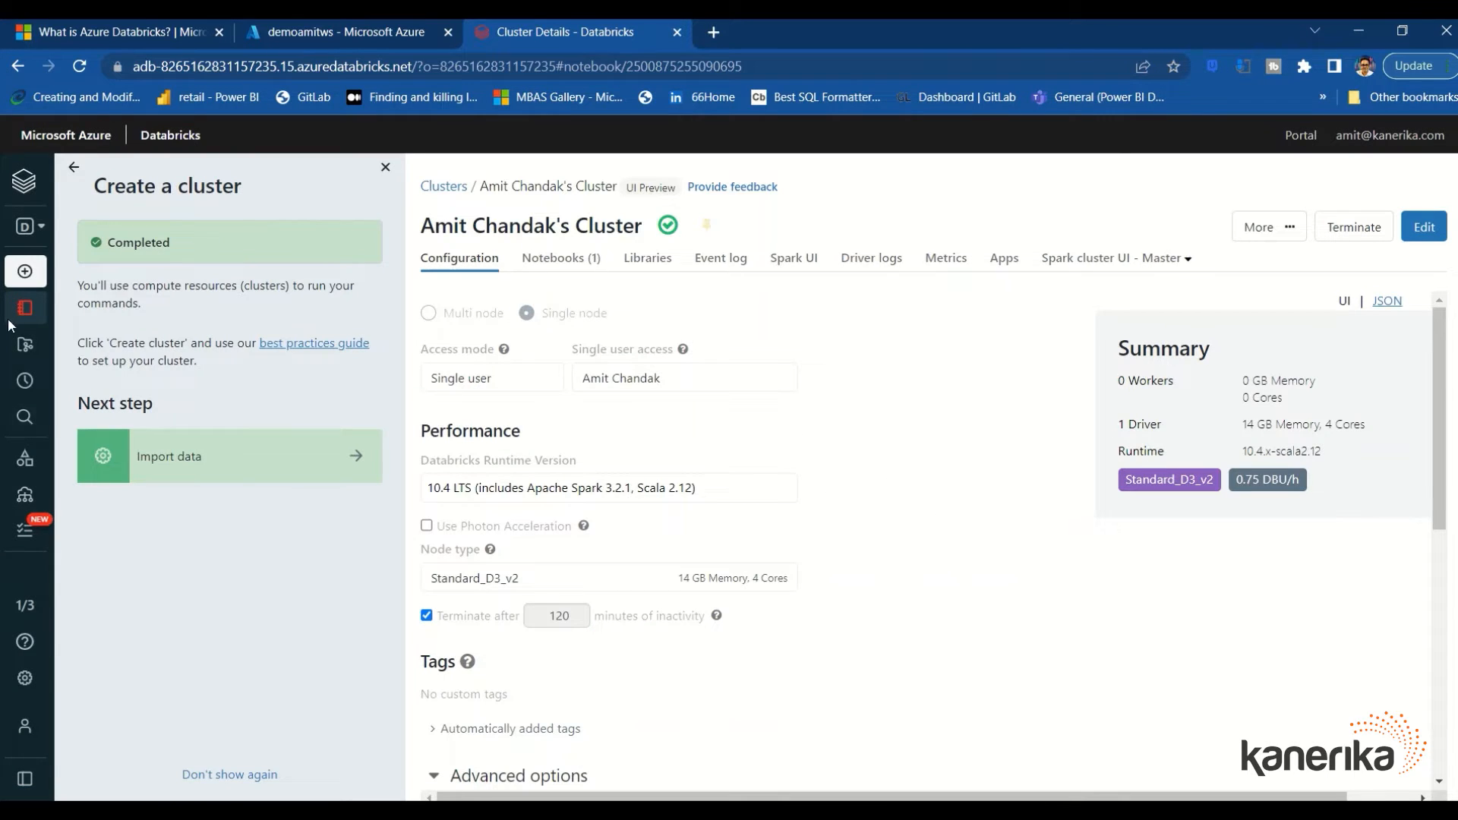
Open the Test notebook from the home folder in the workspace browser
mouse_move(23, 319)
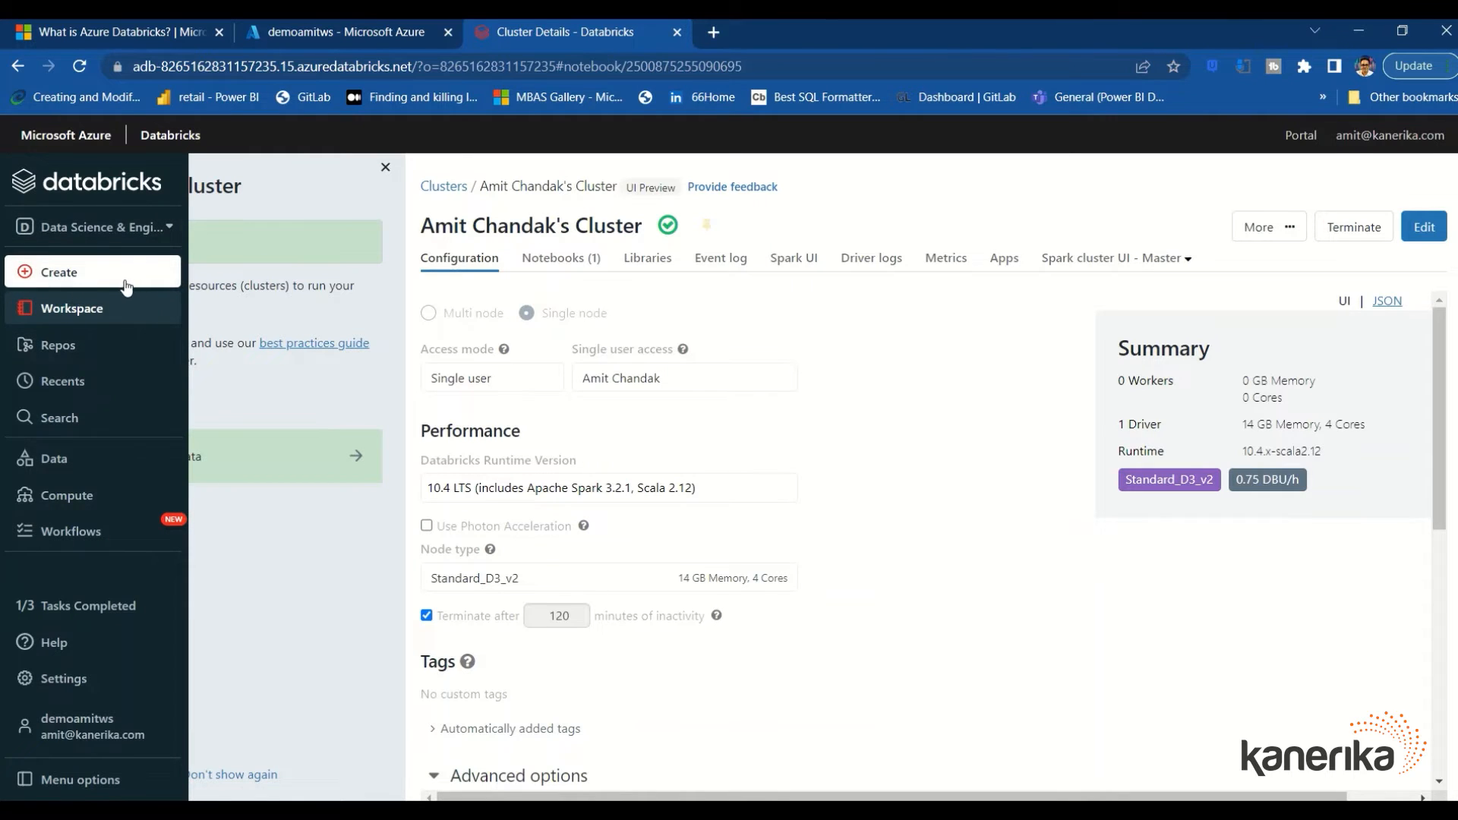
click(121, 313)
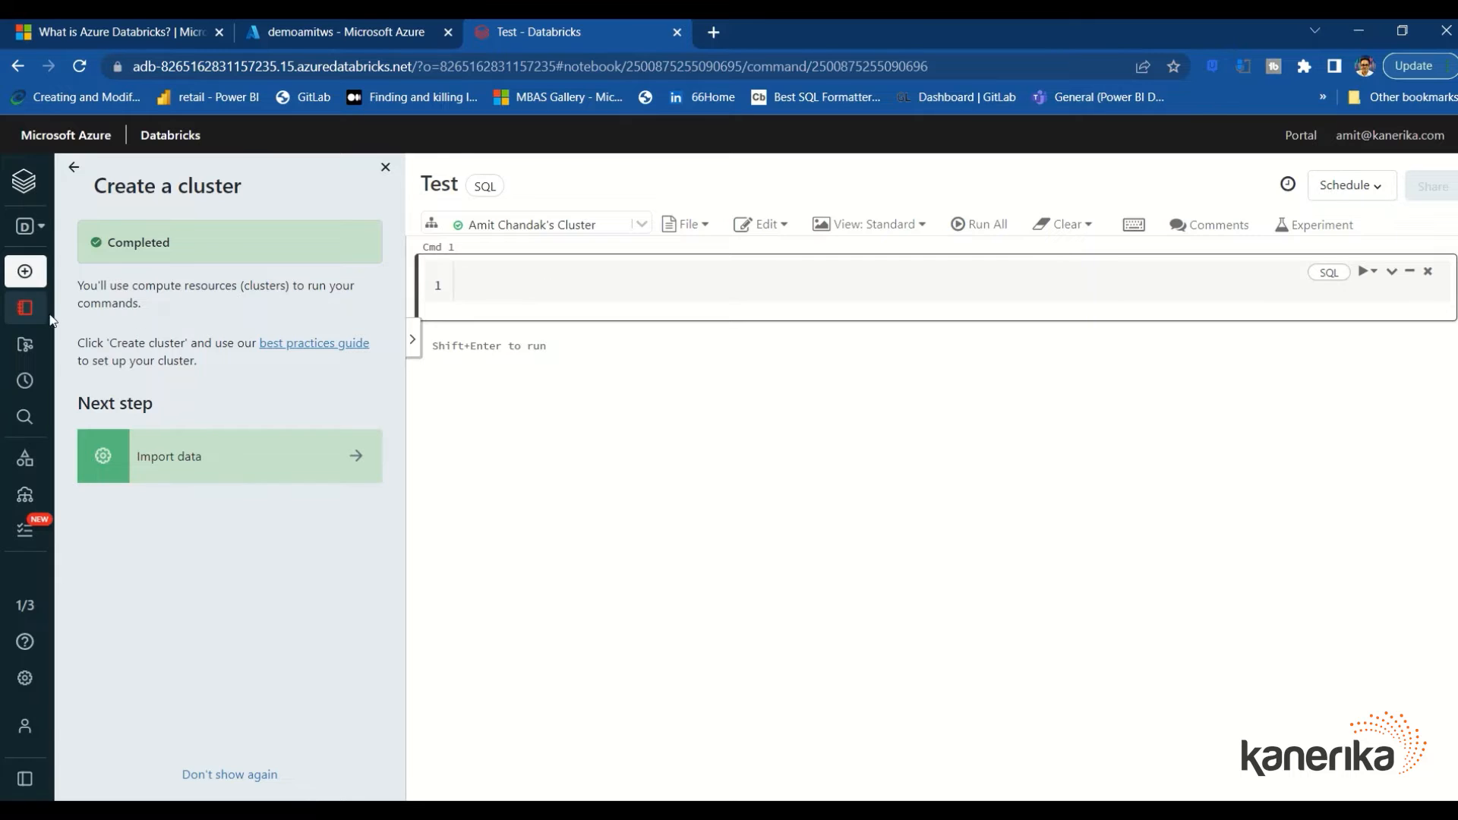
click(85, 311)
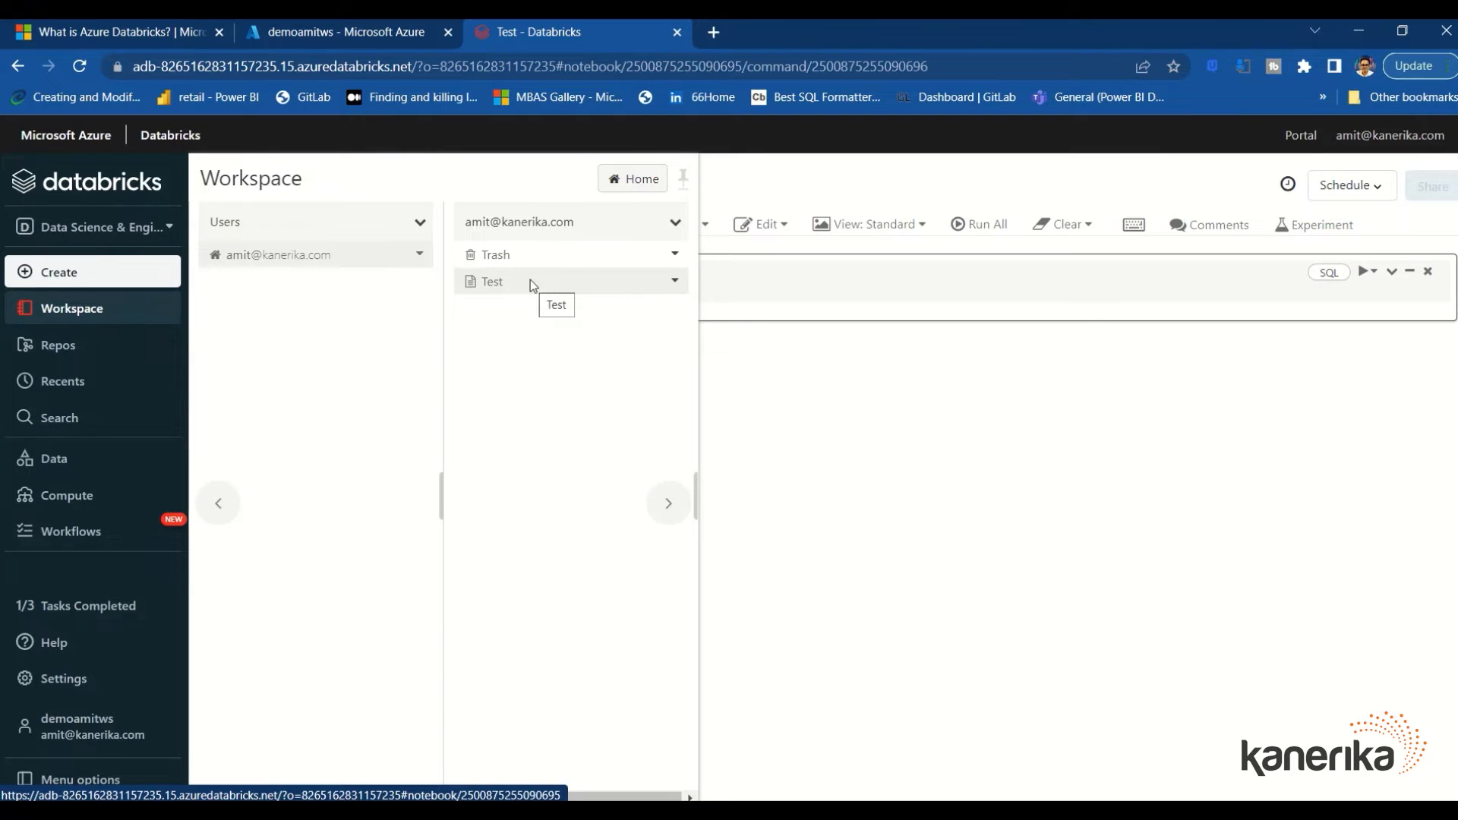
click(530, 279)
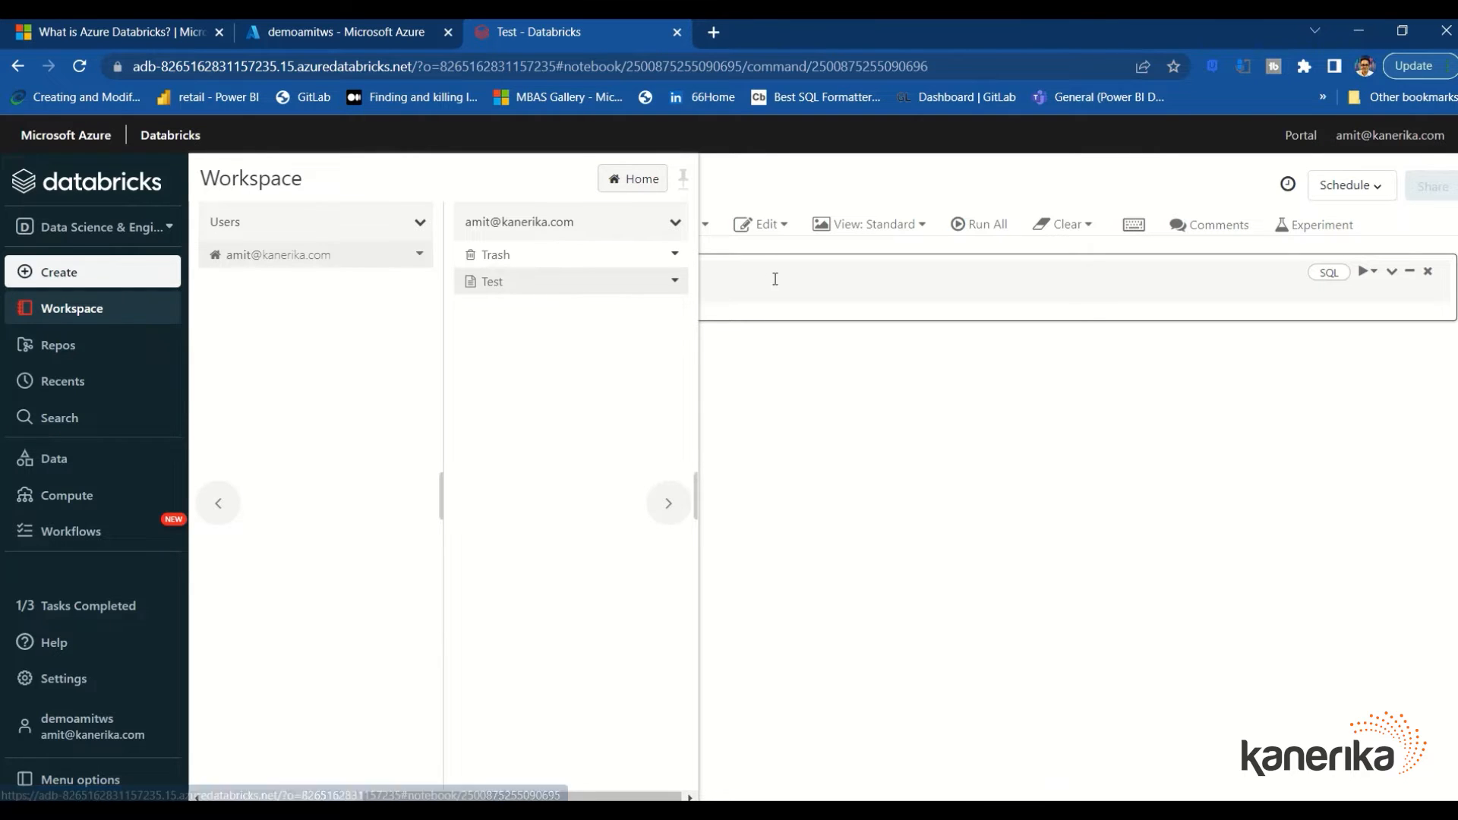
Copy the whole SQL load script from Notepad++ and return to the notebook
key(alt+Tab)
key(alt+Tab)
key(alt+Tab)
key(alt+Tab)
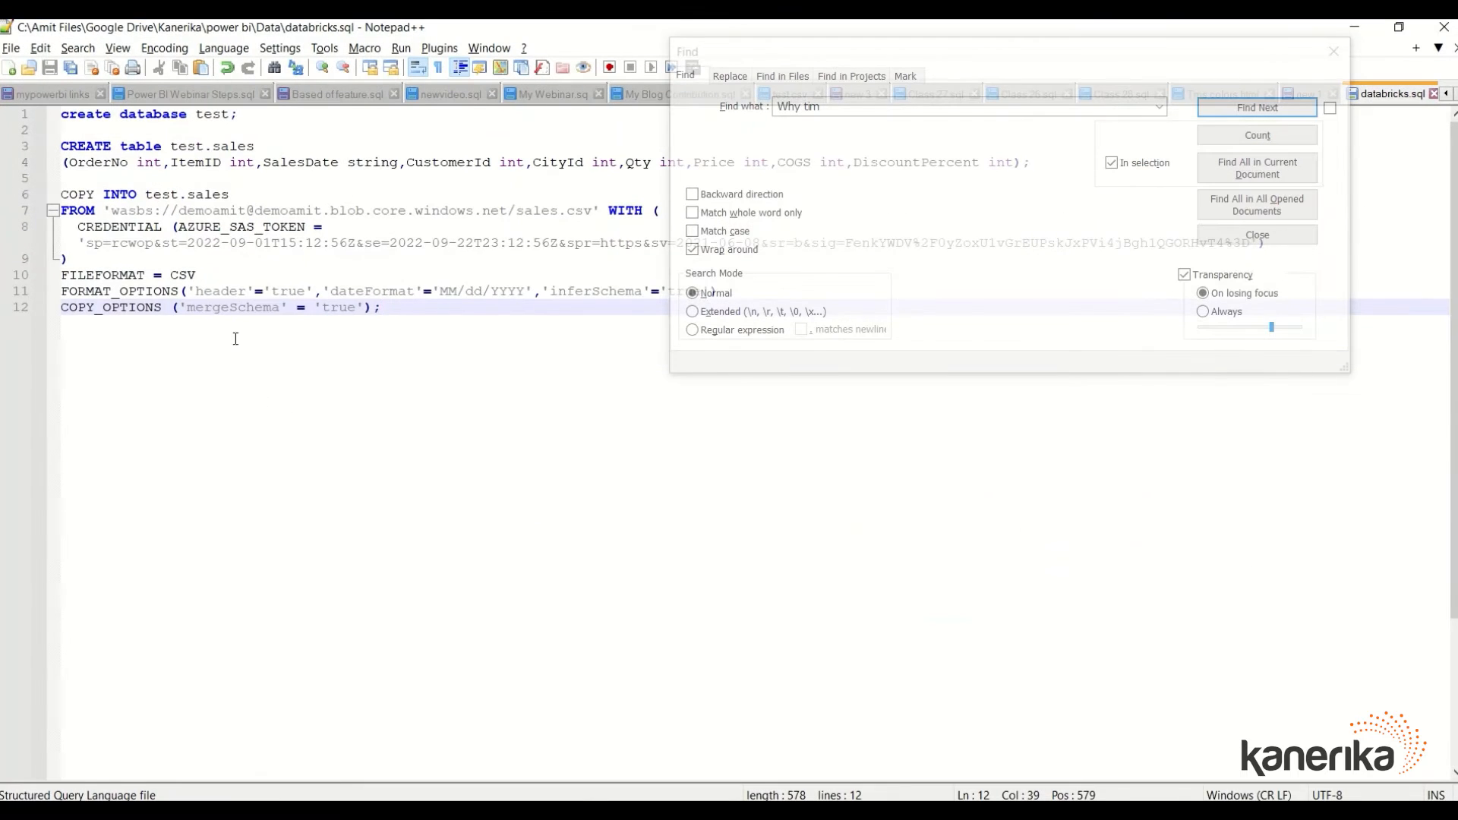
key(ctrl+a)
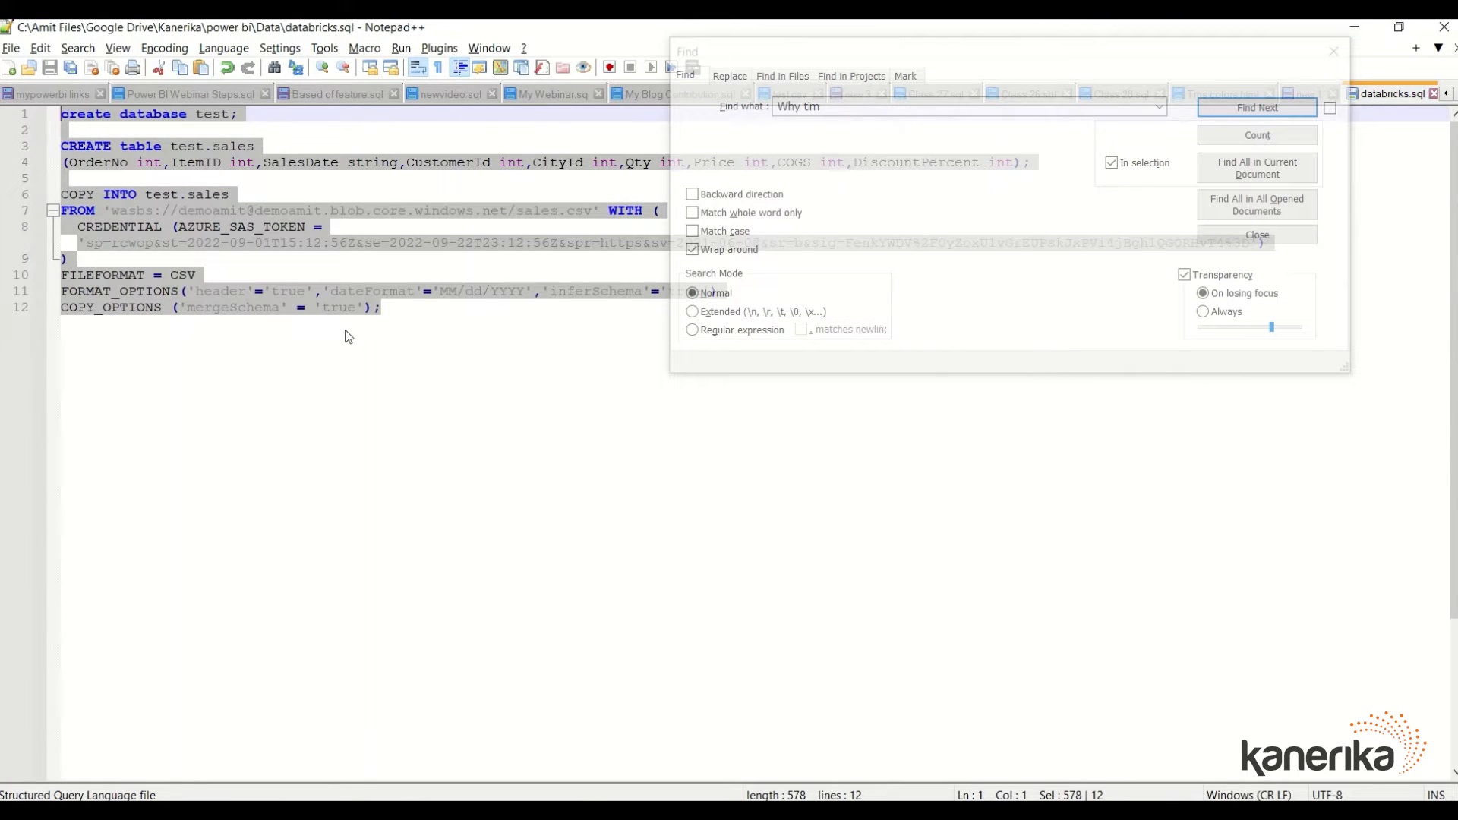
key(ctrl+c)
key(alt+Tab)
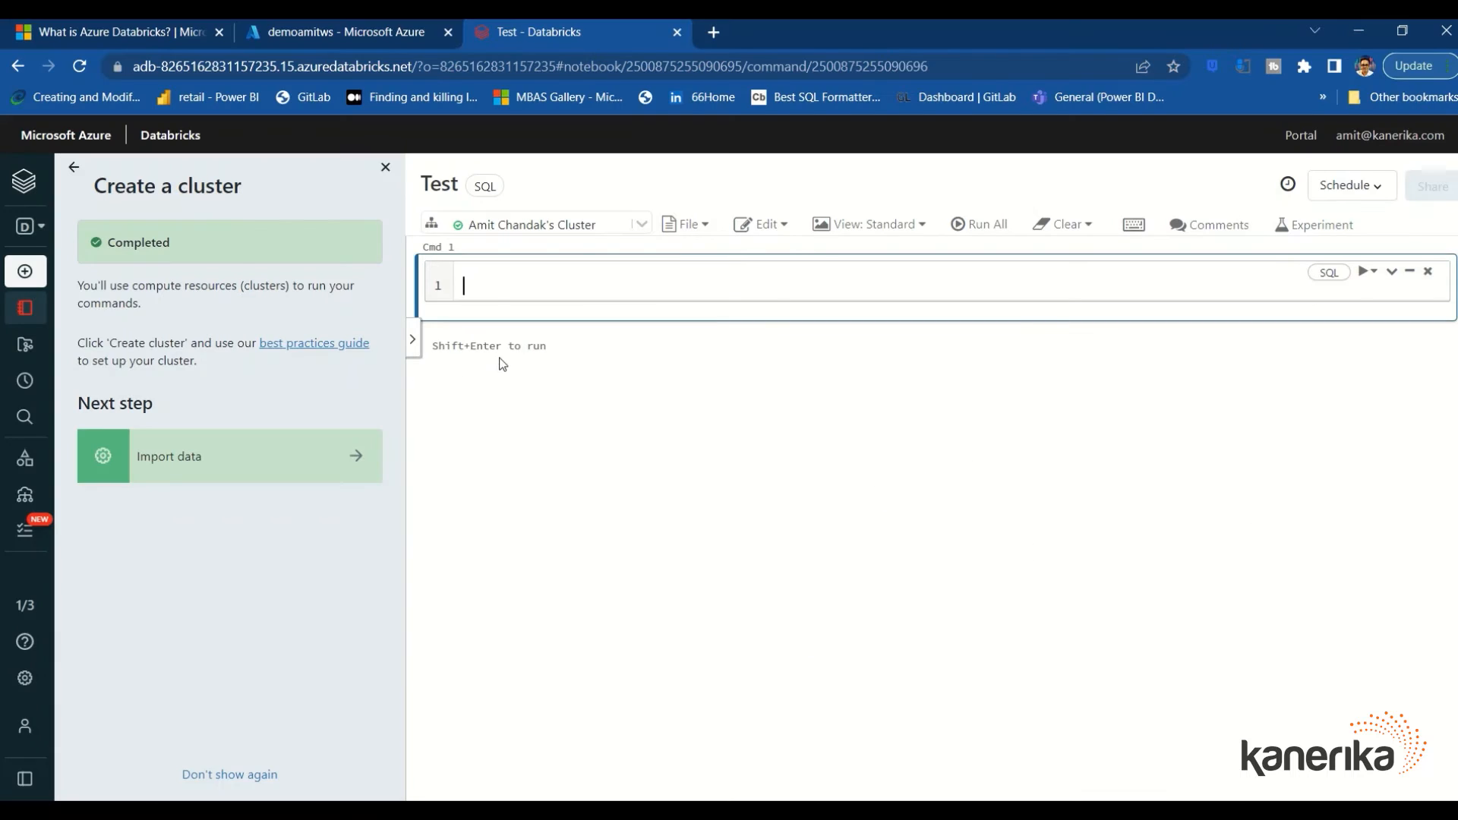
Paste the SQL script into Cmd 1 and check the database test and table sales names
key(ctrl+v)
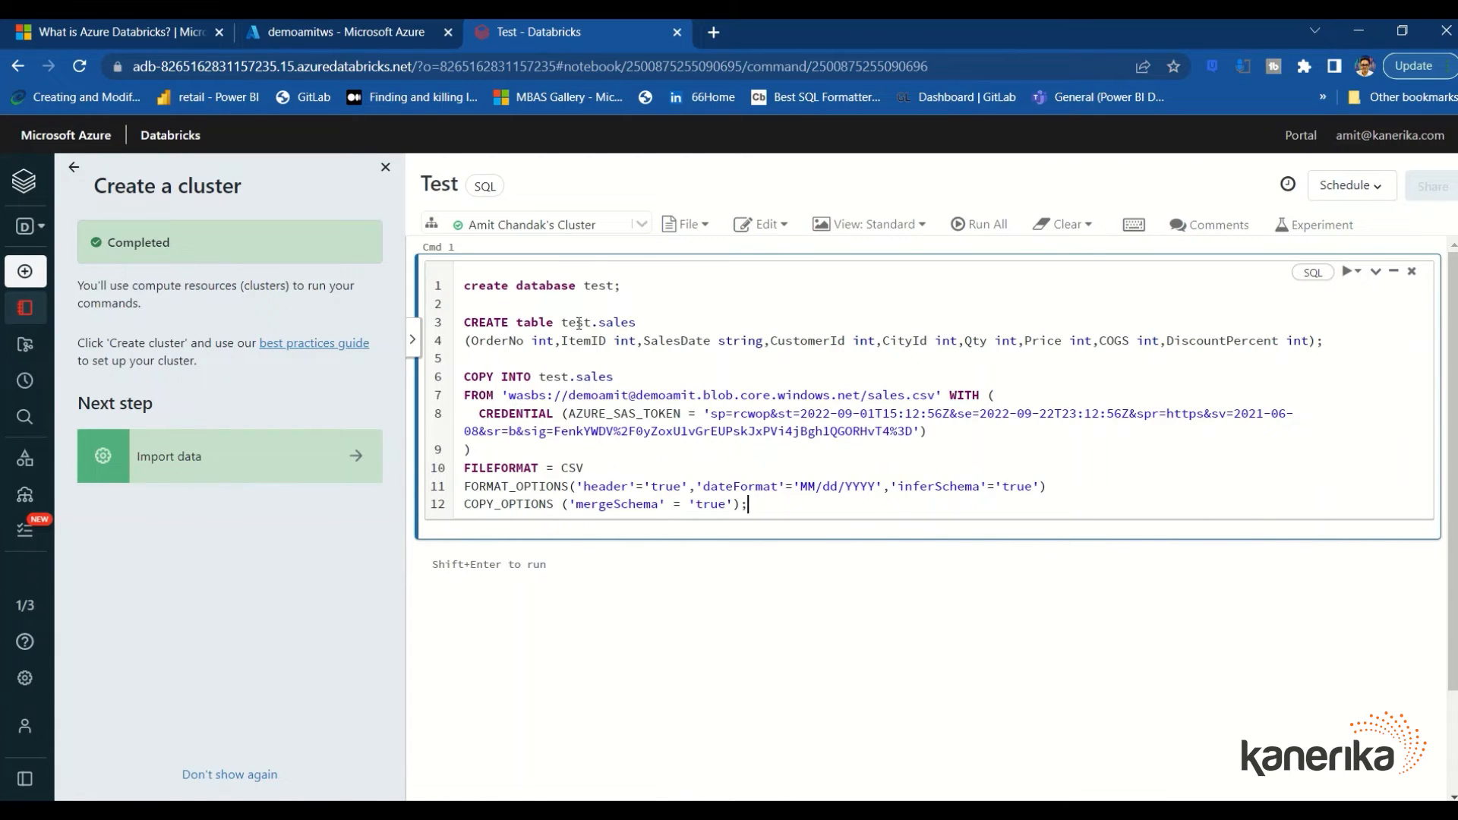
double_click(578, 323)
double_click(617, 323)
Review the column types (OrderNo through DiscountPercent) and the COPY INTO block with its credential
double_click(548, 341)
click(621, 341)
double_click(621, 341)
double_click(750, 341)
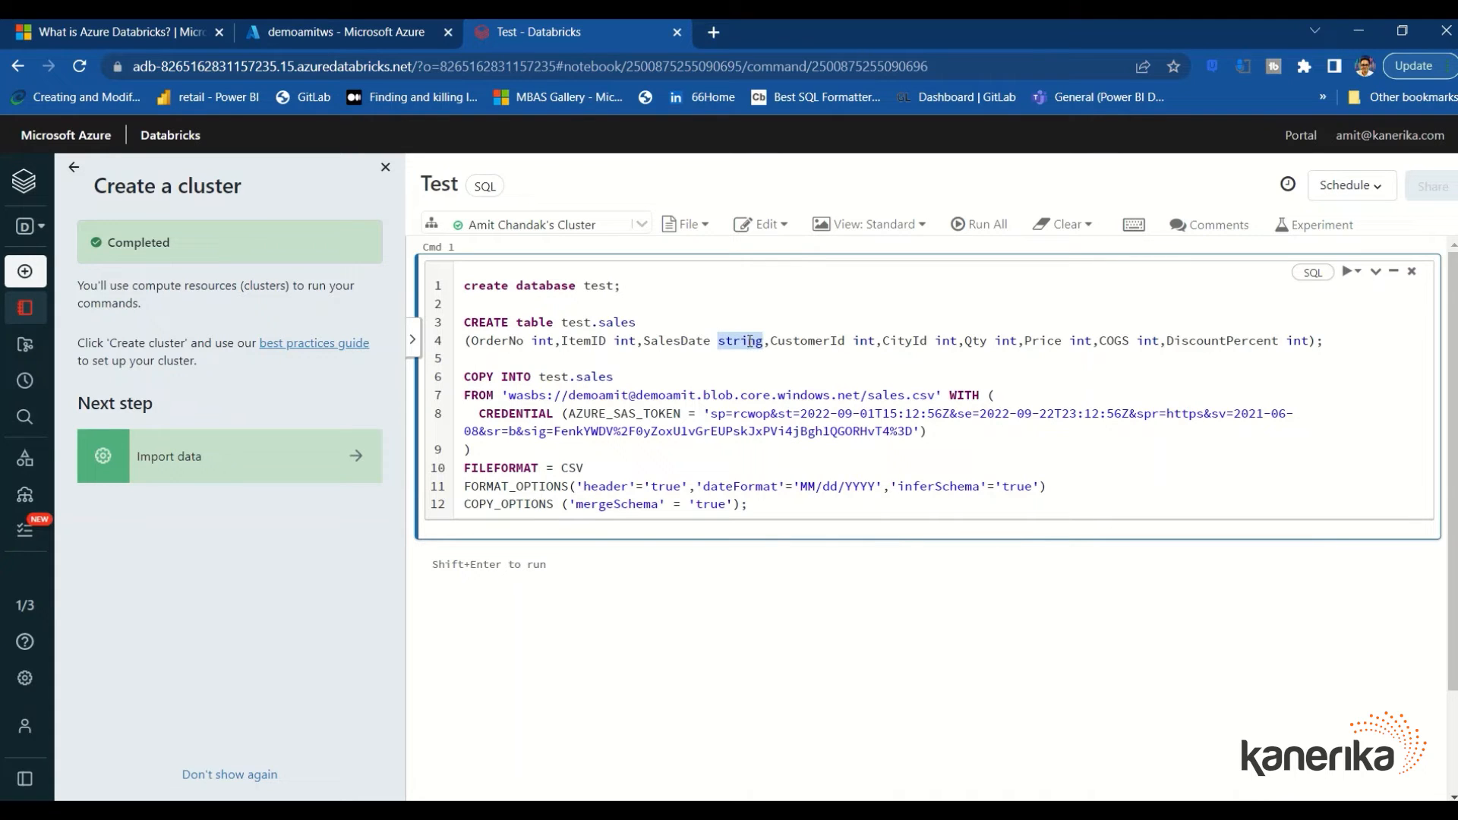
double_click(869, 342)
double_click(945, 342)
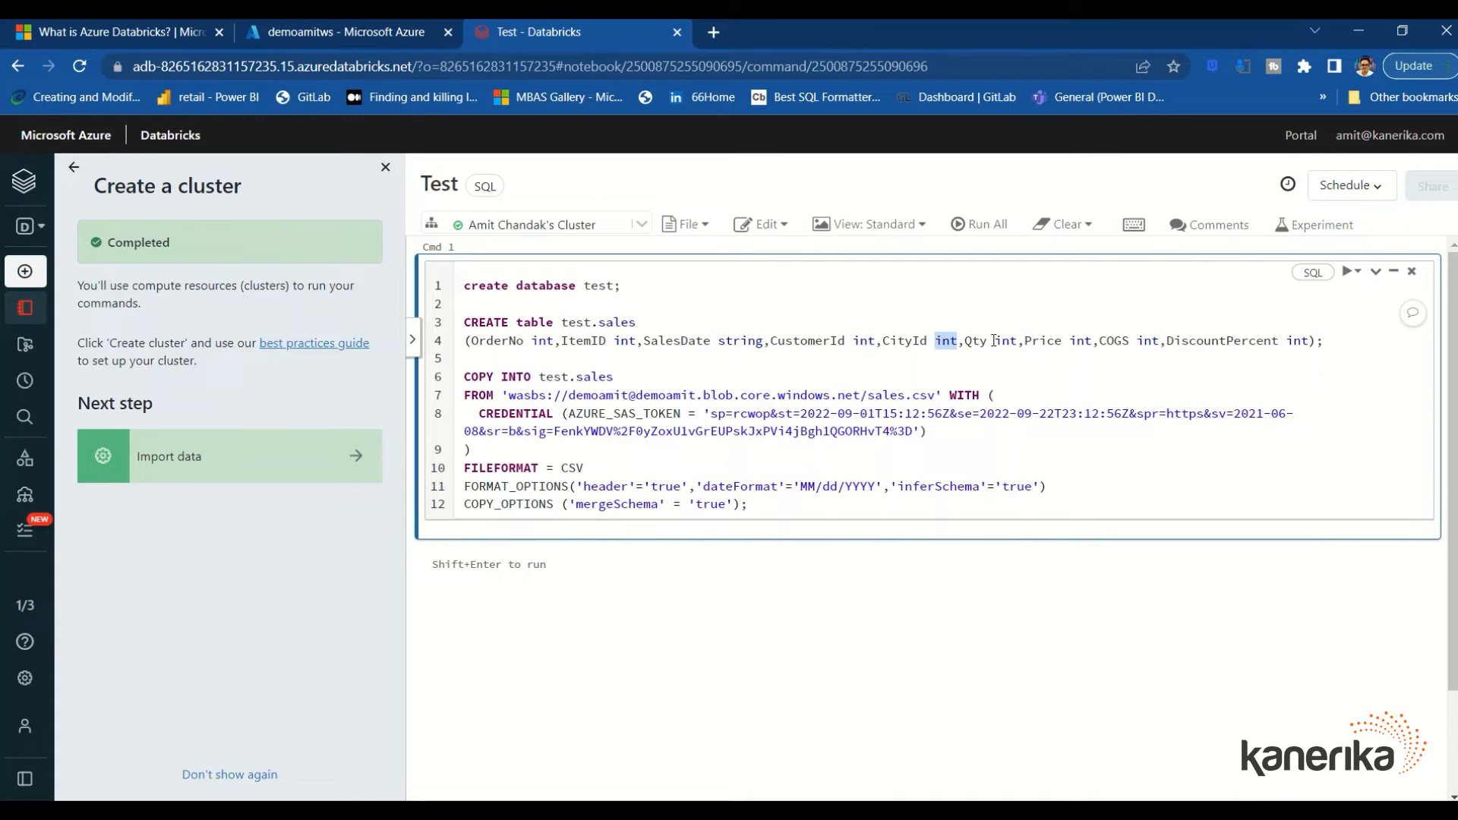
double_click(1009, 341)
double_click(1081, 342)
double_click(1146, 342)
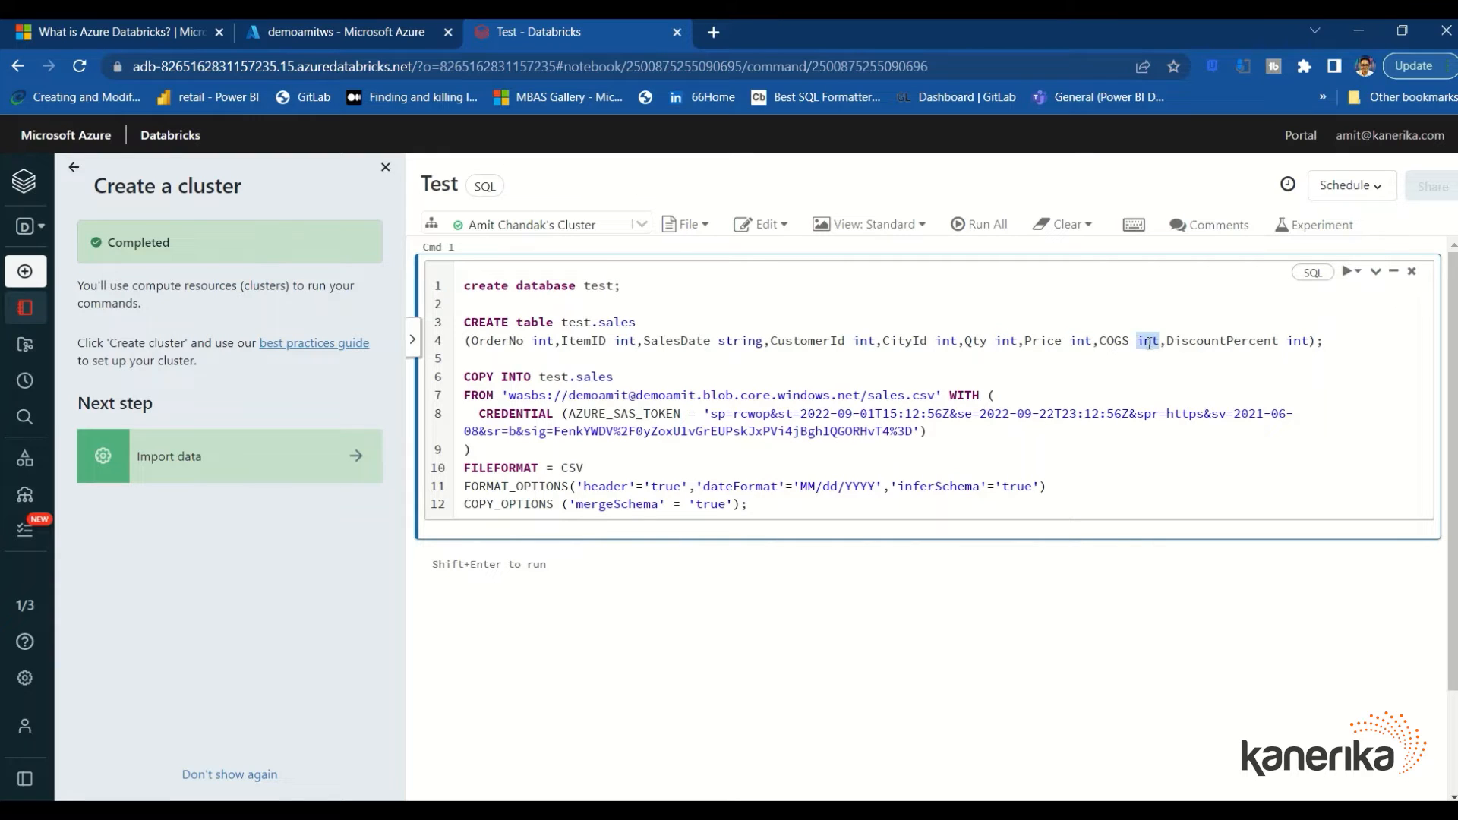
double_click(1299, 342)
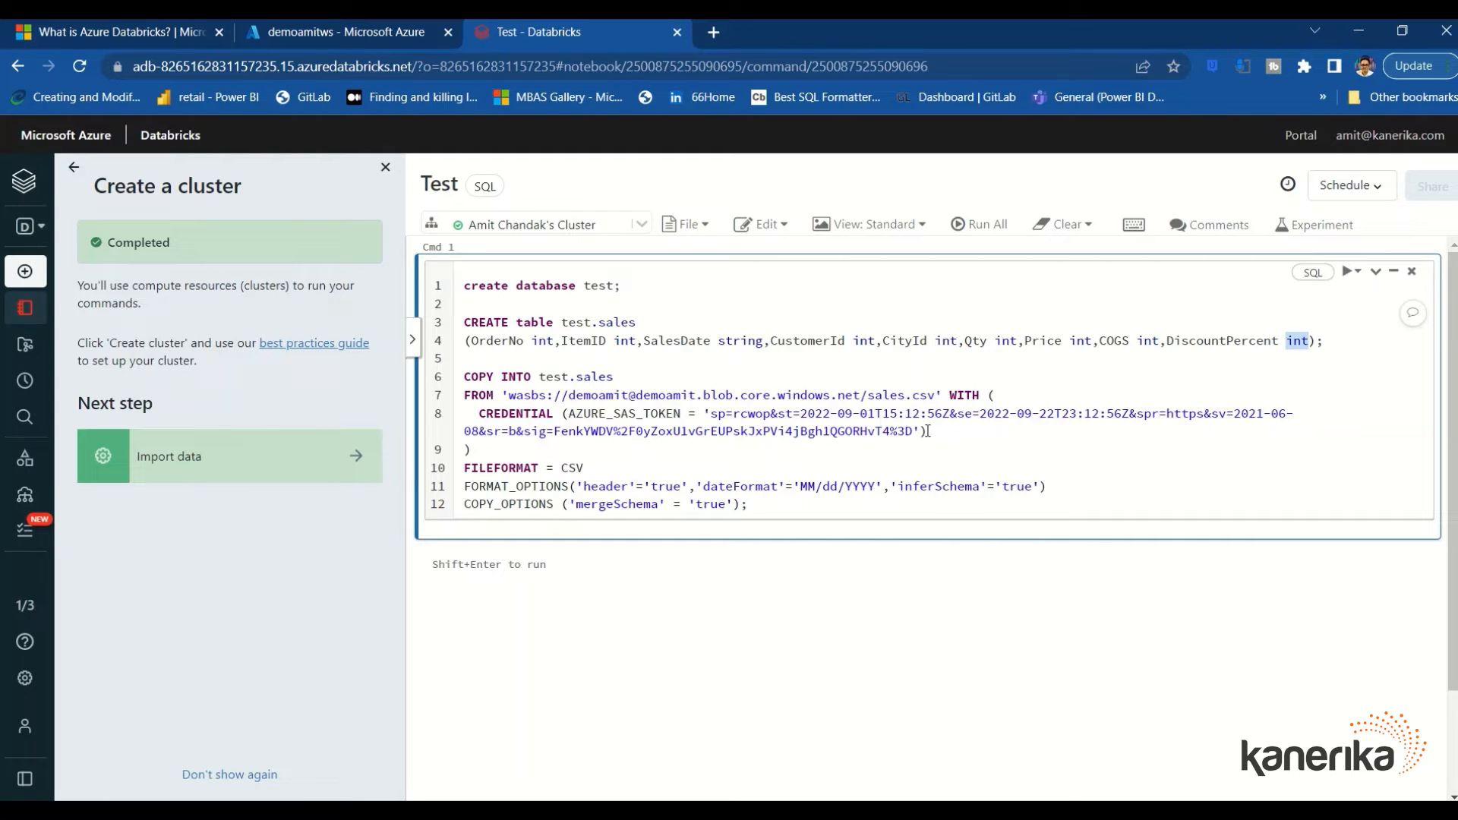
drag(927, 431, 463, 375)
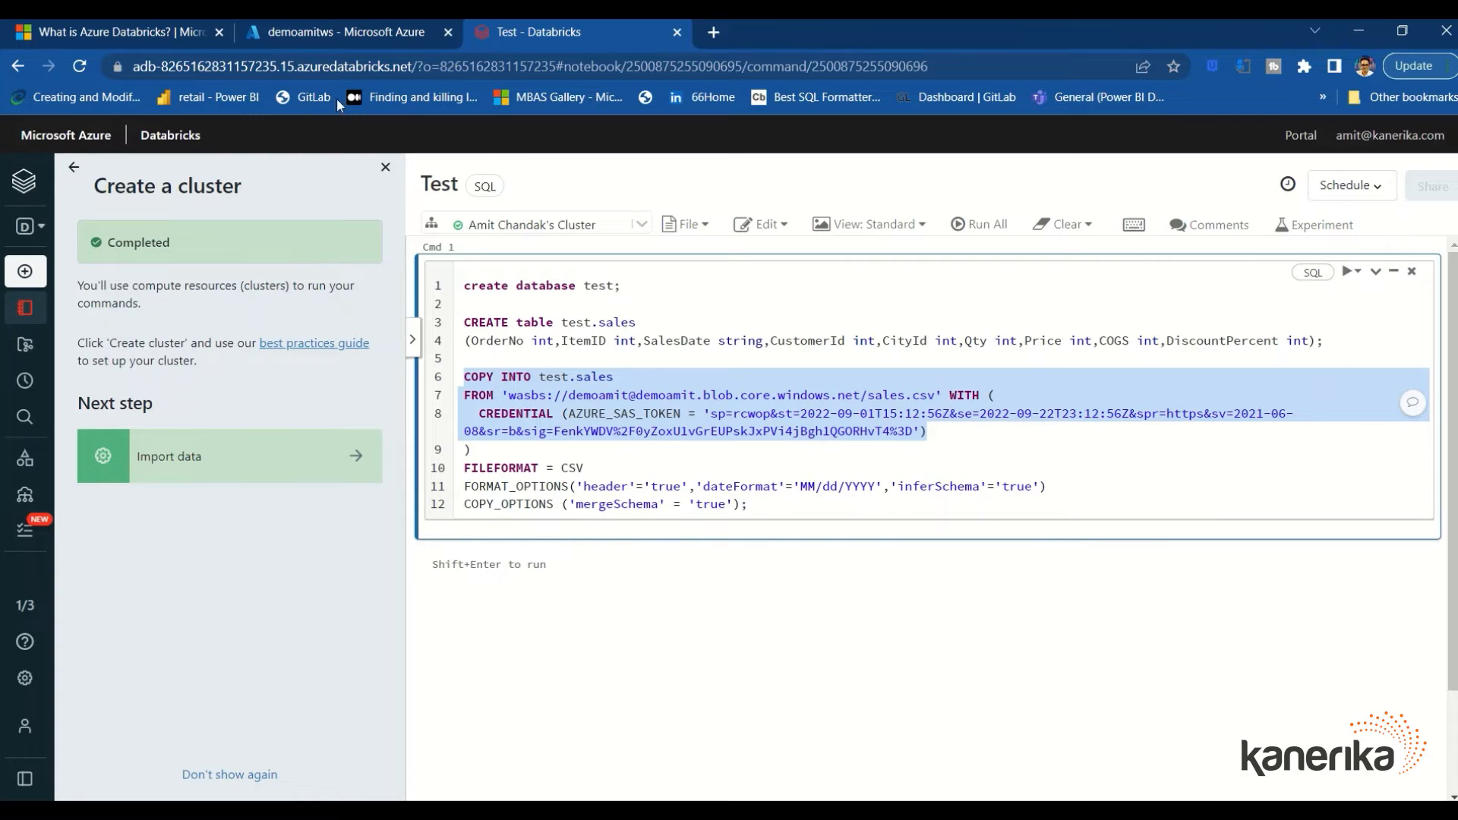
click(346, 38)
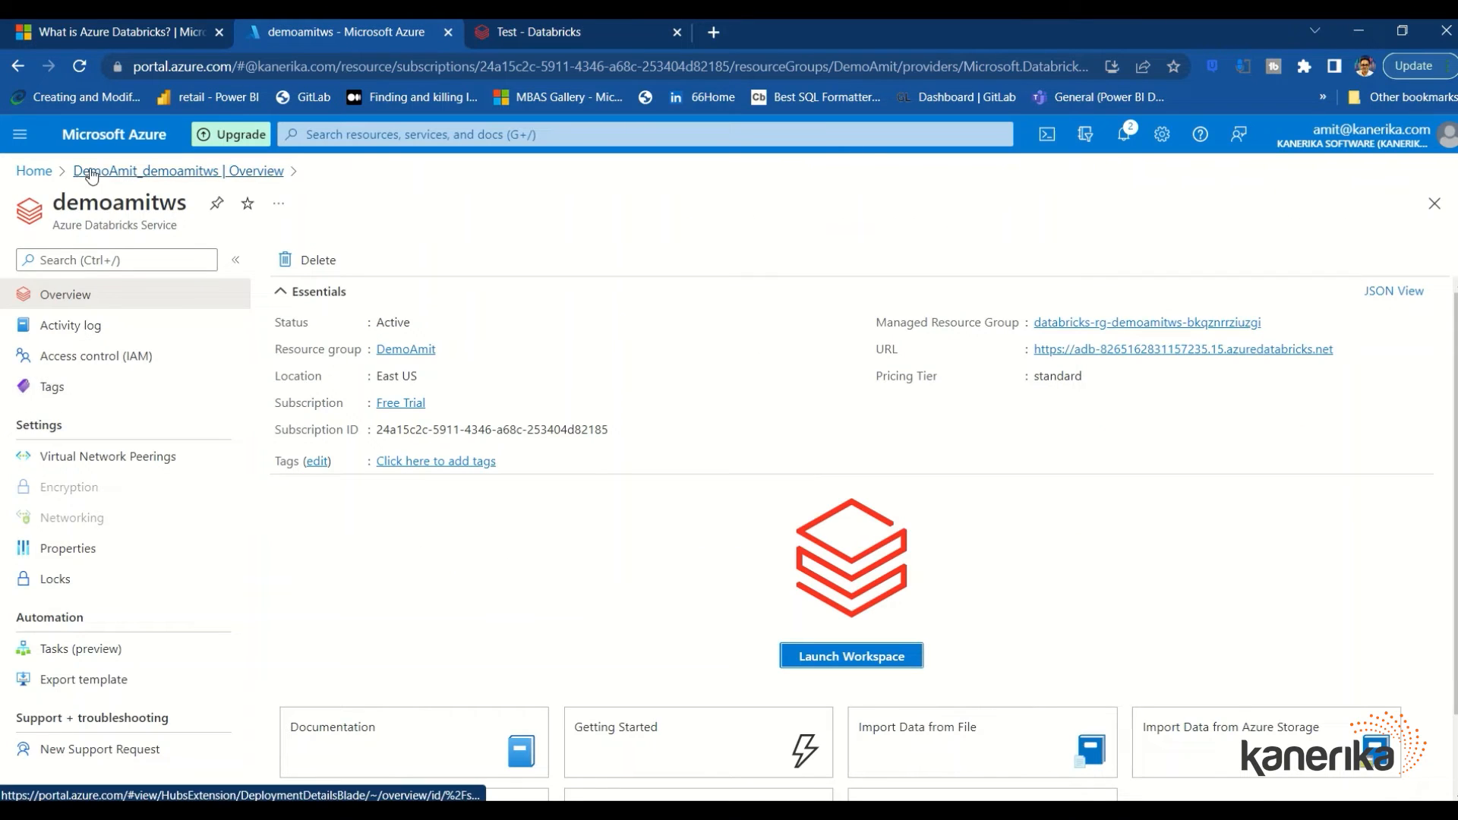
Open the demoamit storage account from Home, check its Access keys, and return to Overview
click(35, 171)
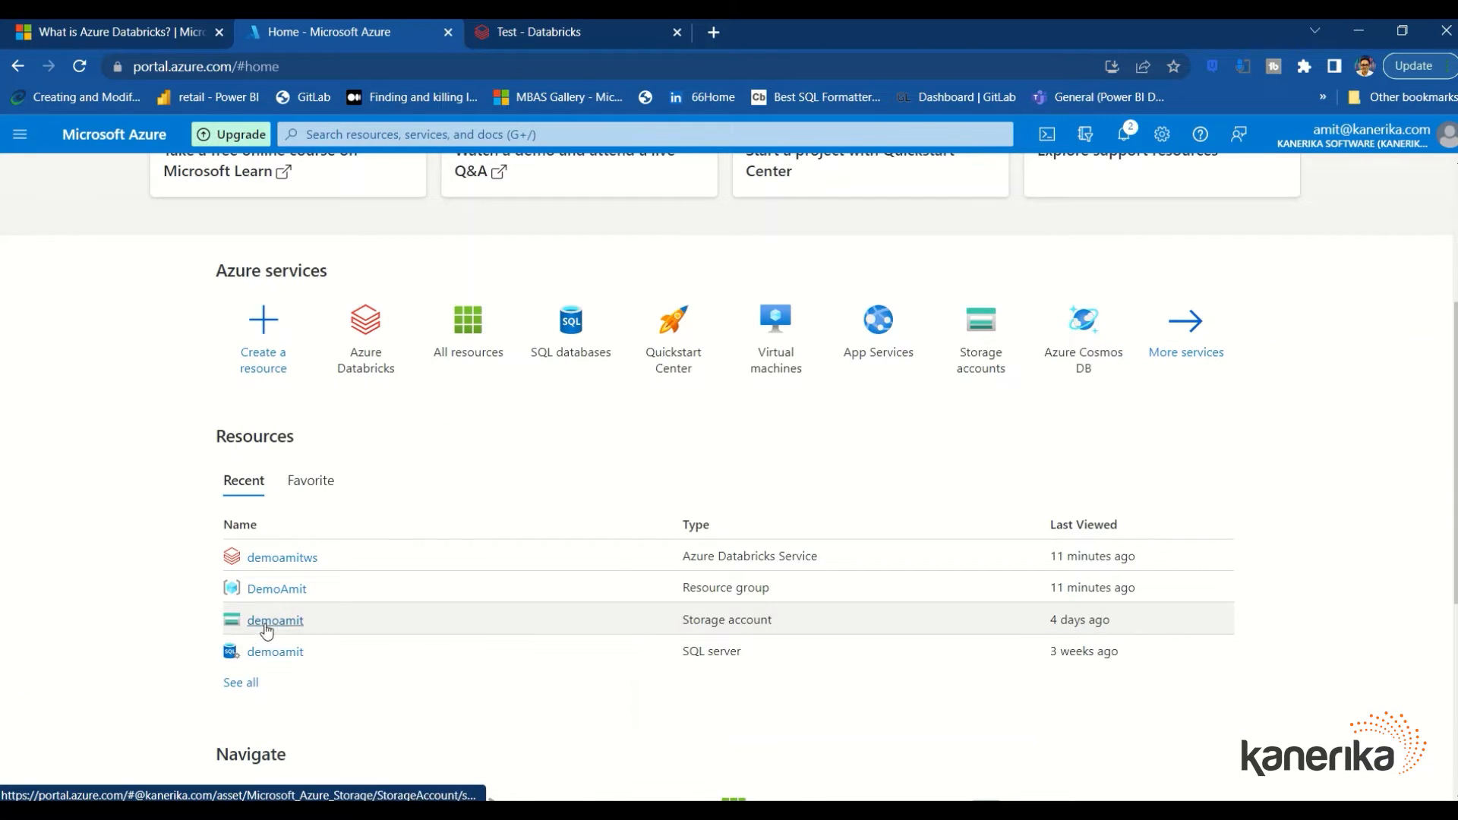
click(274, 621)
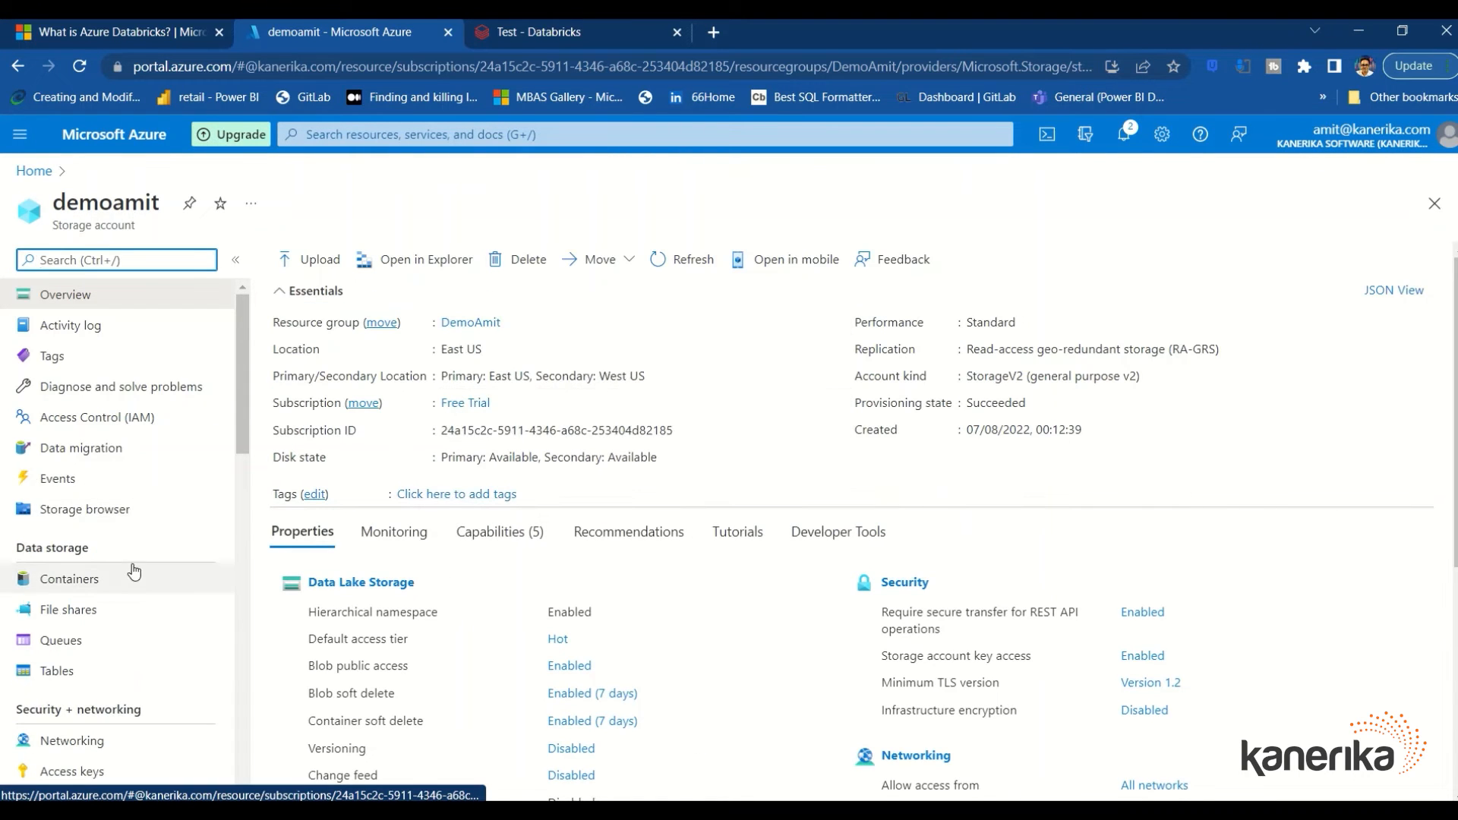
scroll(134, 571, down, 1)
scroll(57, 558, up, 1)
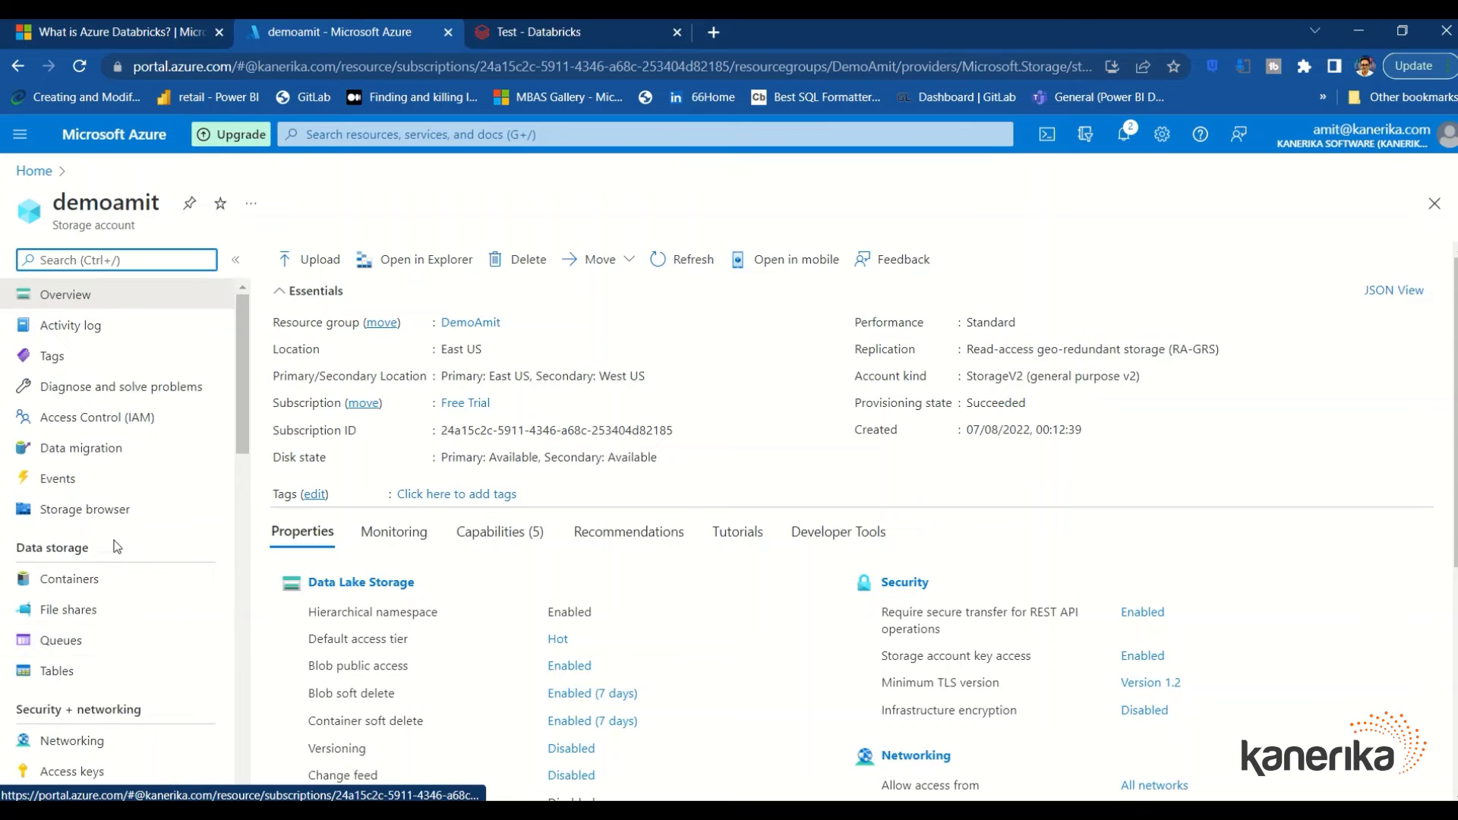
scroll(114, 501, down, 2)
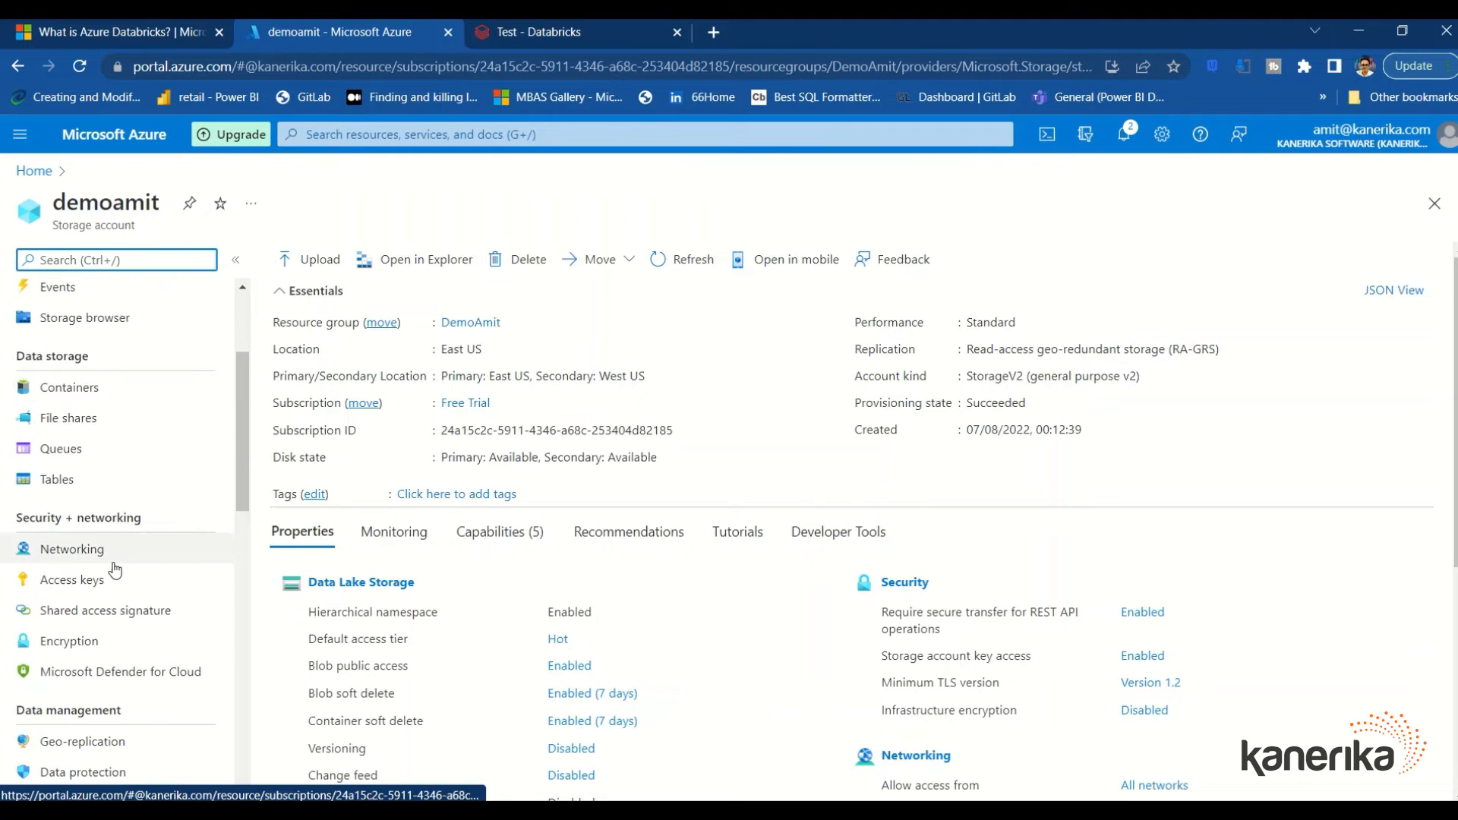
click(107, 581)
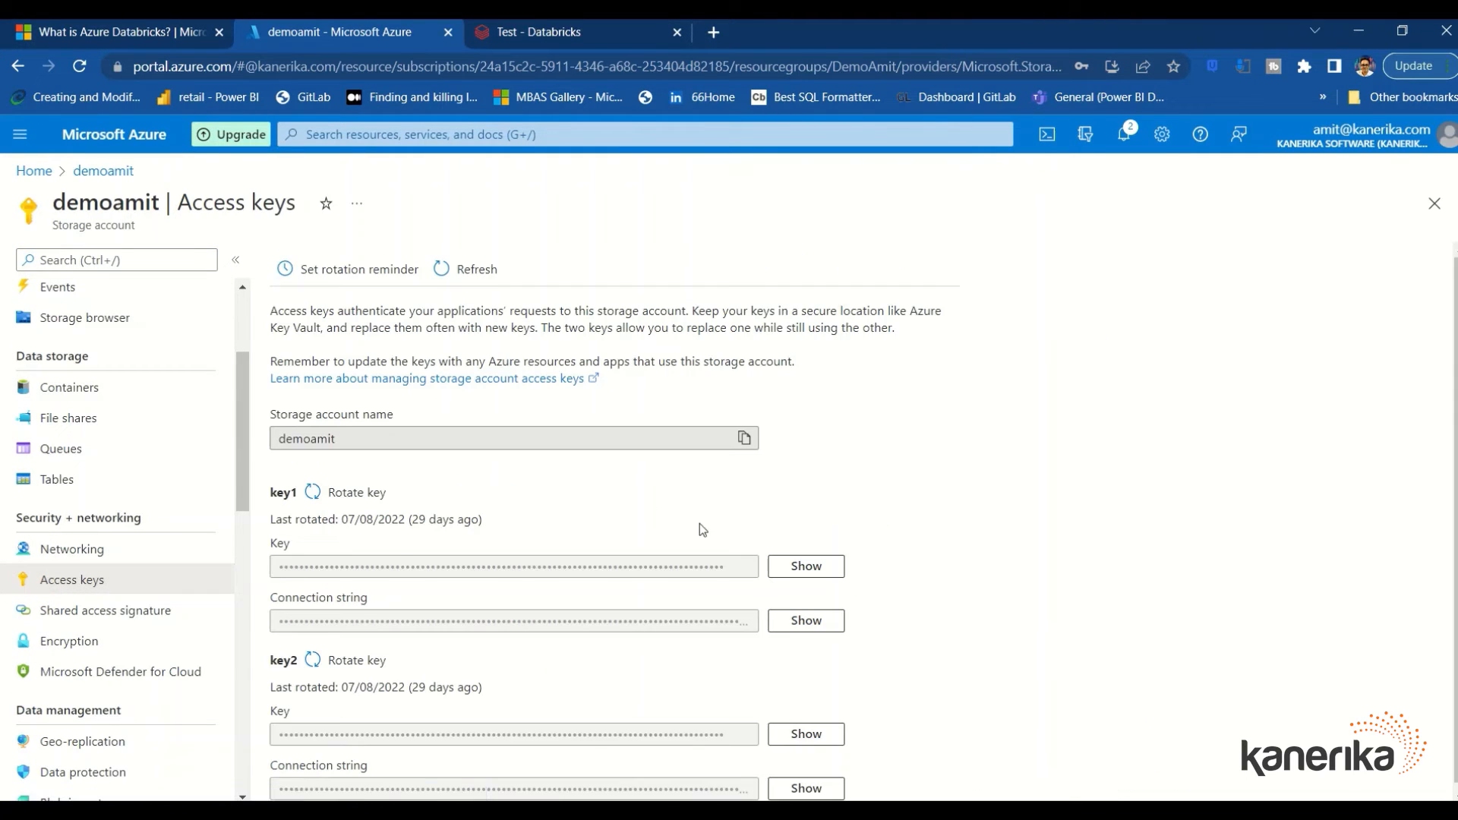
scroll(136, 540, up, 2)
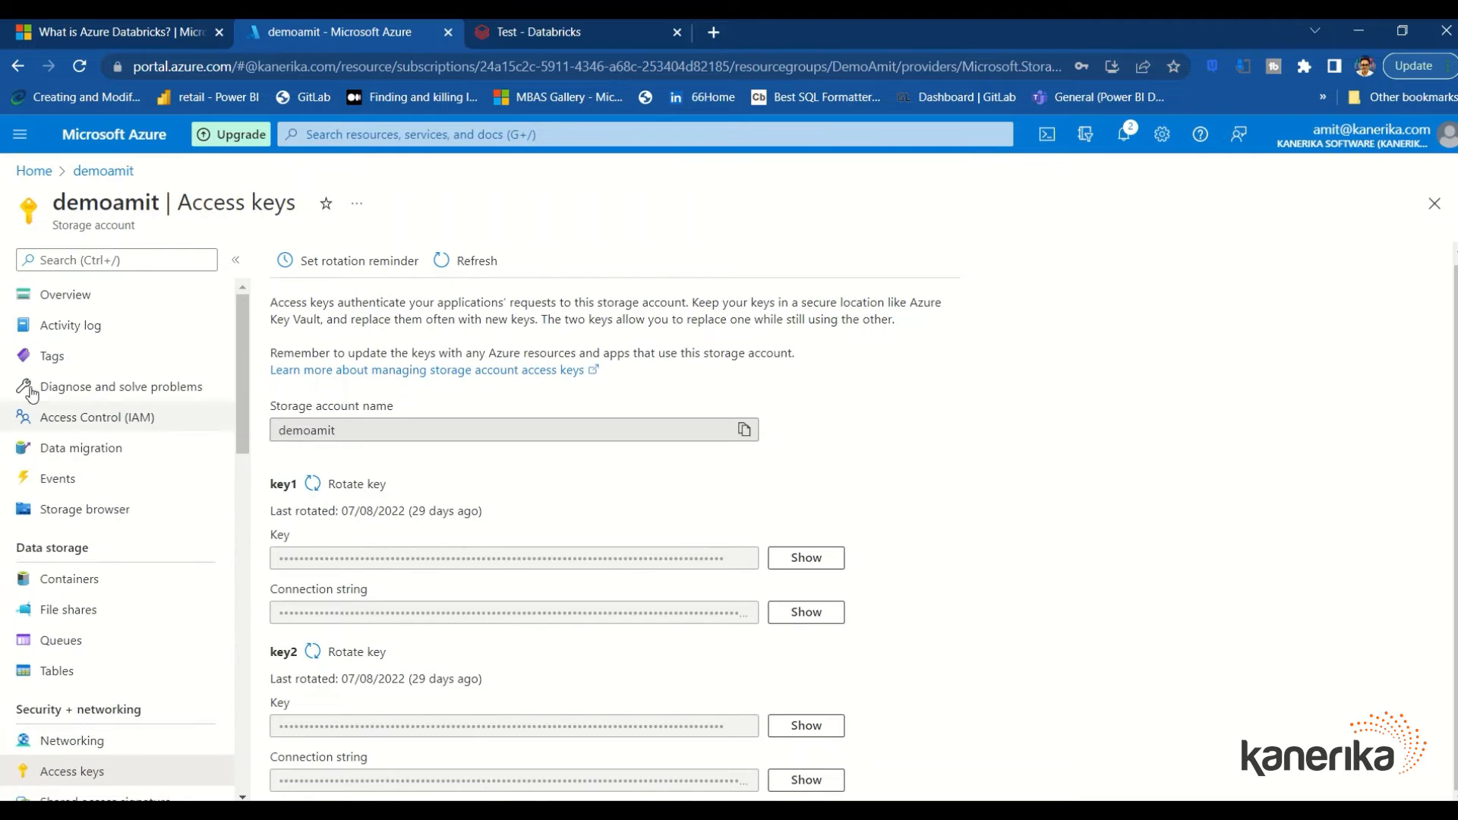
click(66, 294)
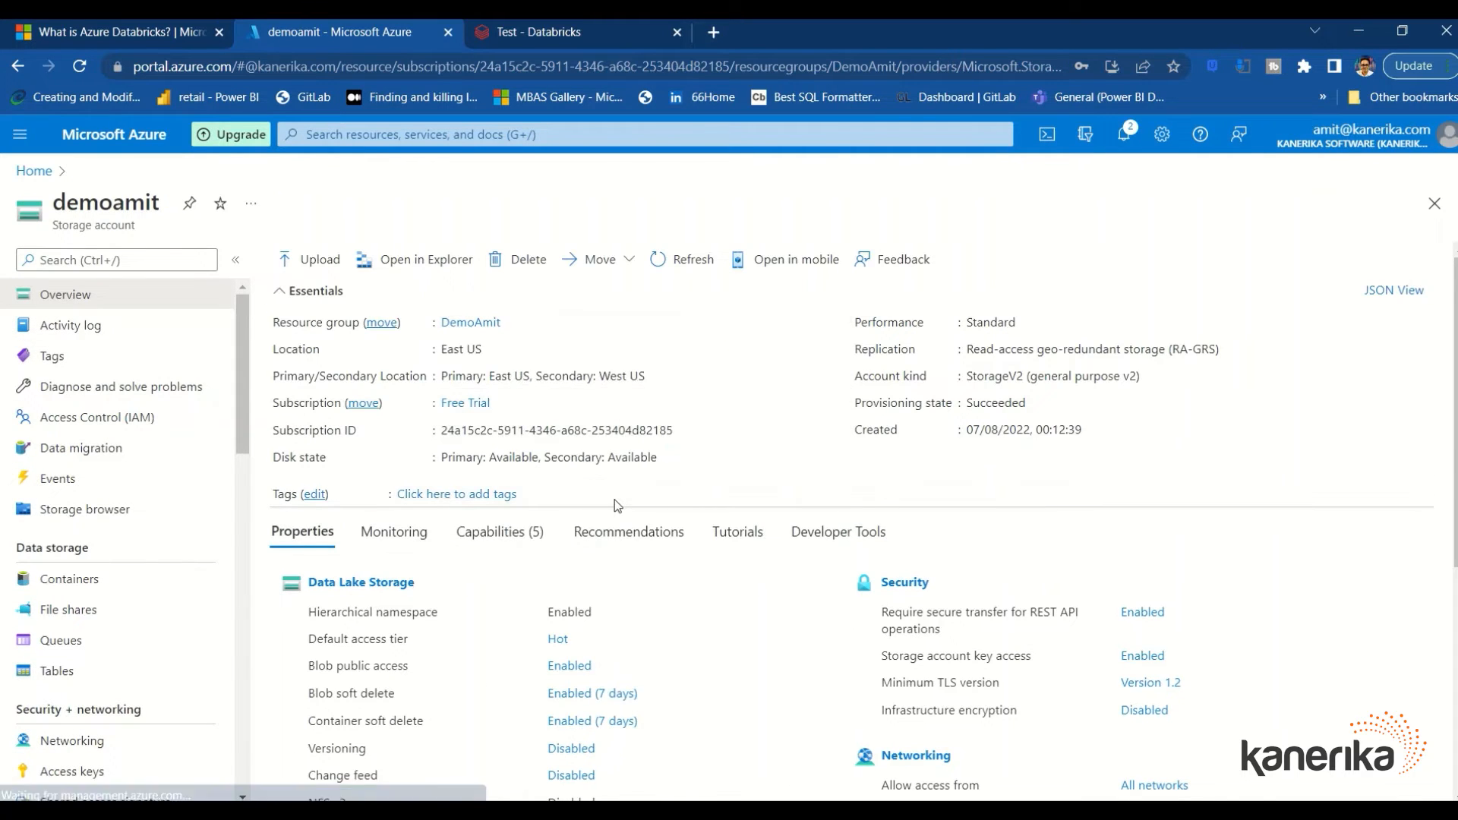
scroll(389, 495, down, 1)
scroll(140, 474, down, 1)
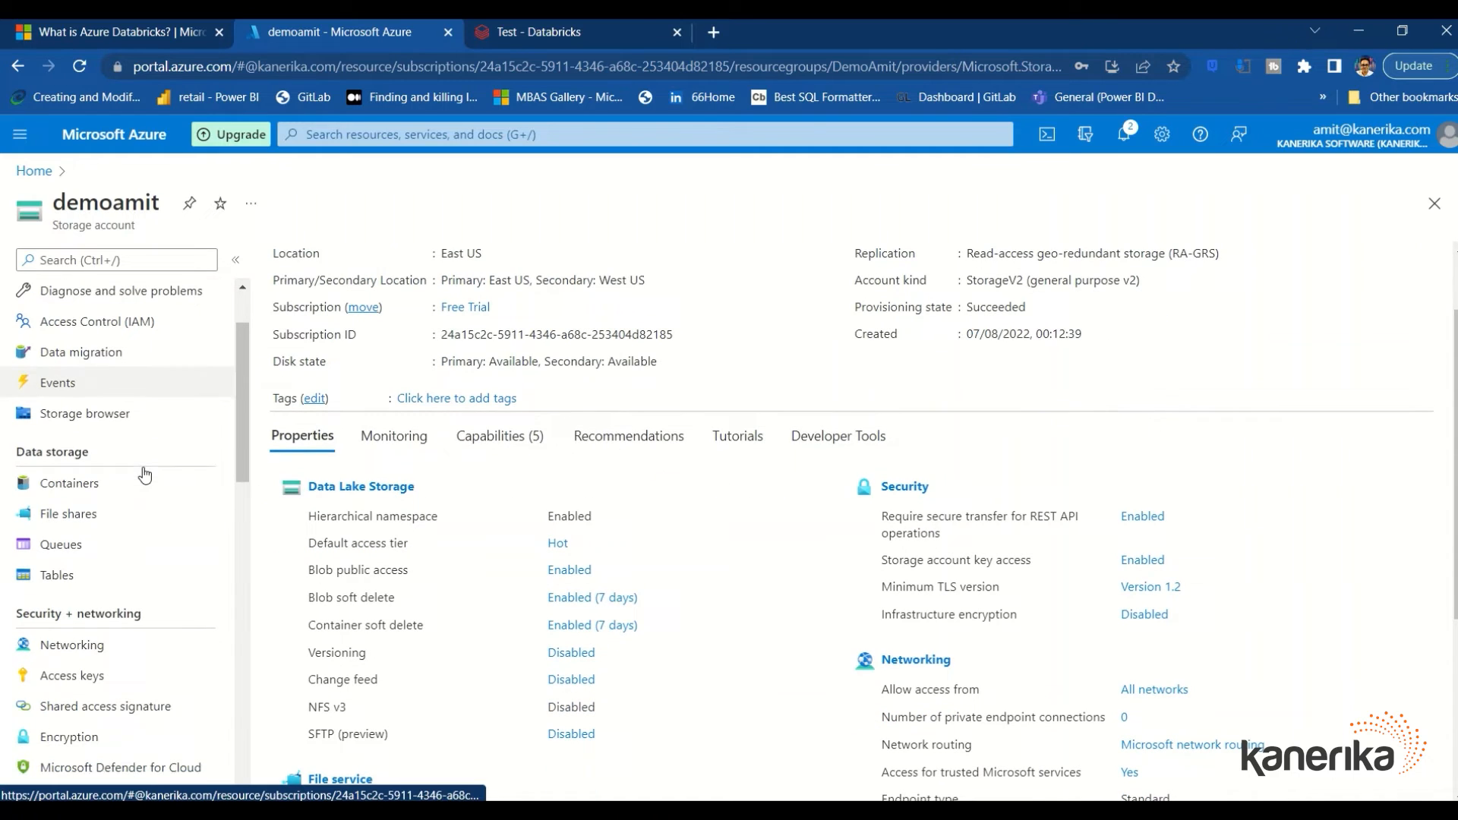
click(66, 574)
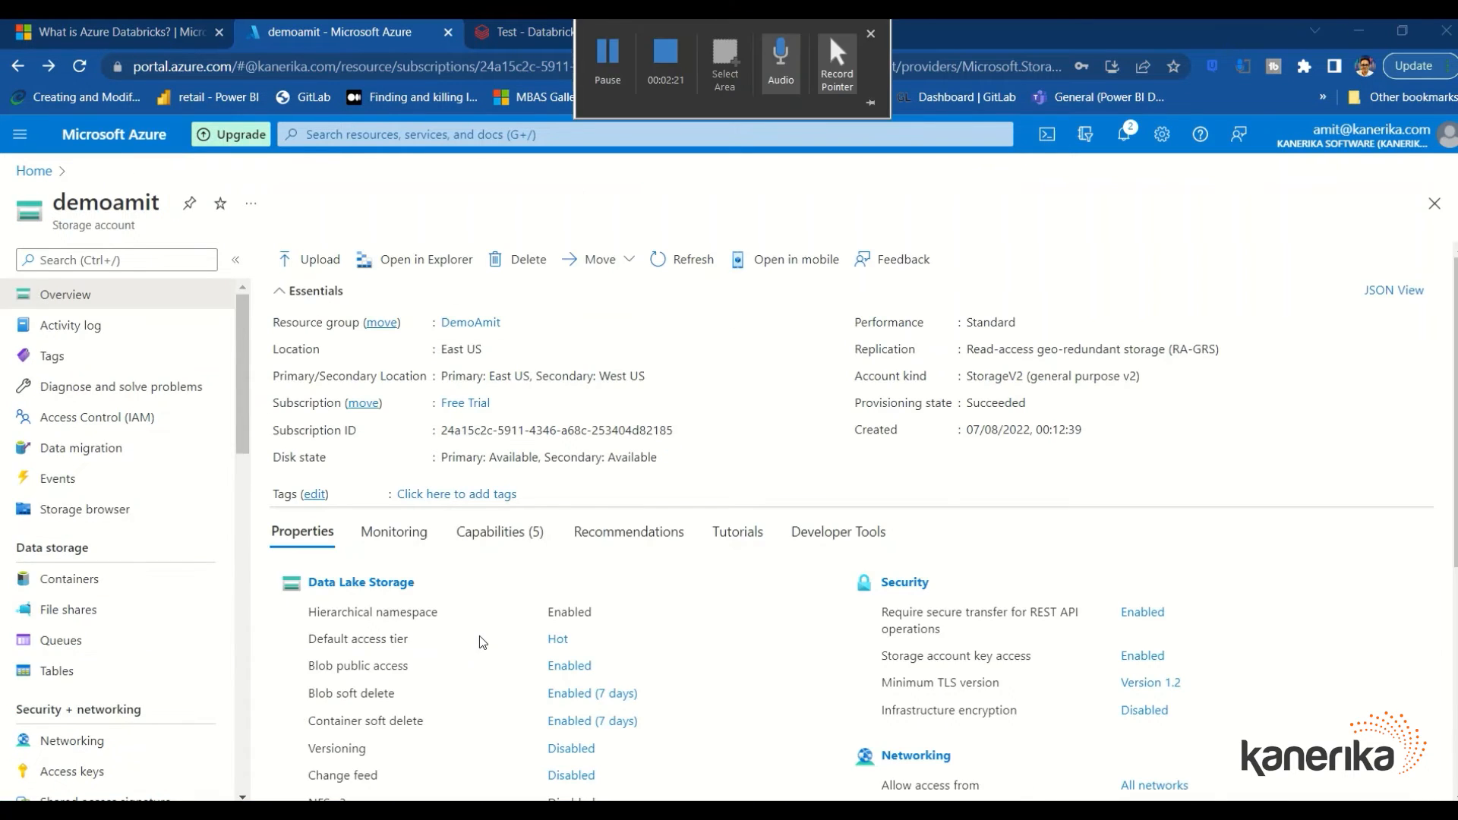
Browse Blob containers > demoamit to view sales.csv properties, then return to the Test notebook
click(100, 522)
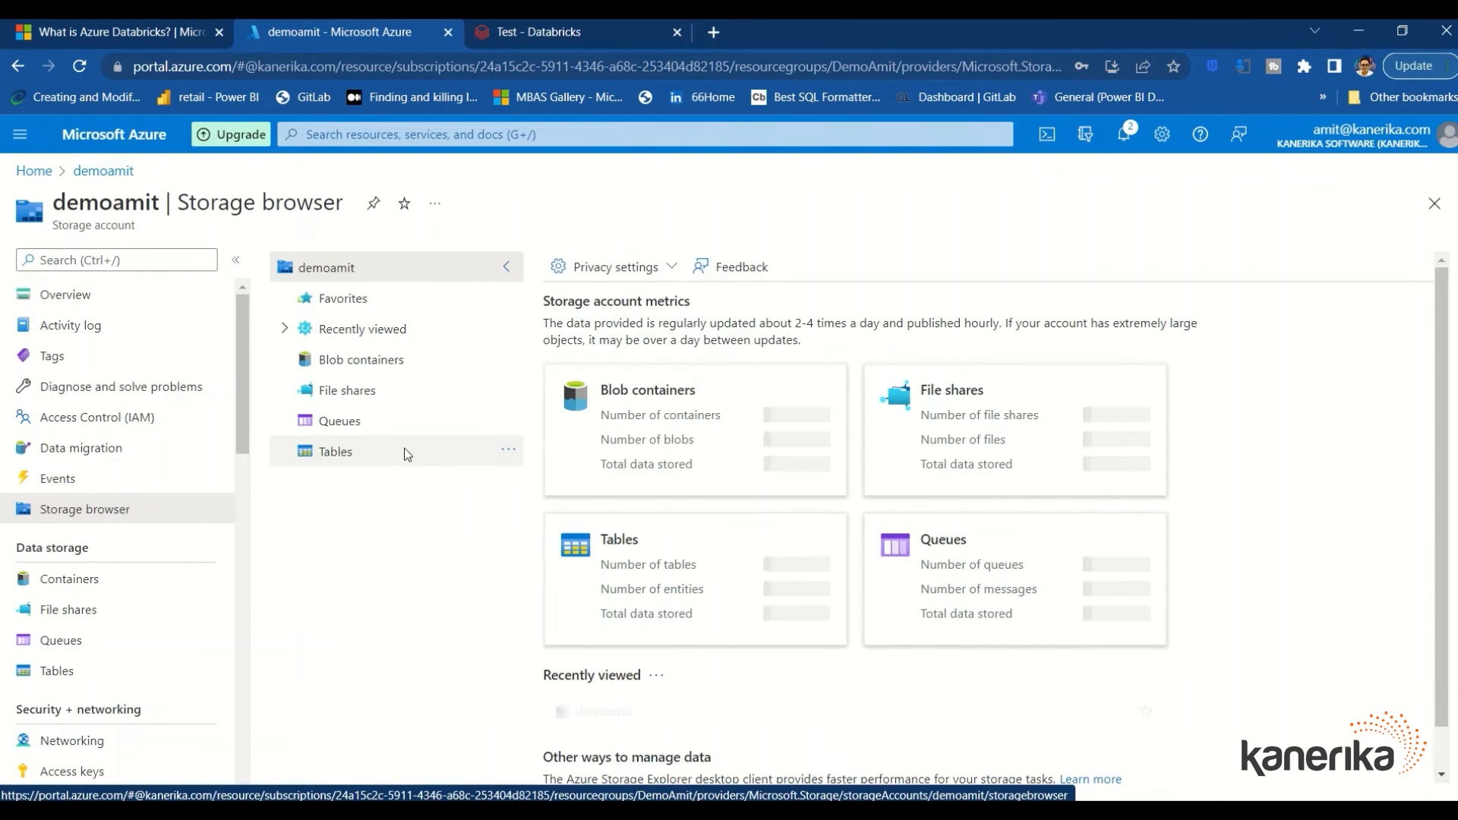
click(360, 361)
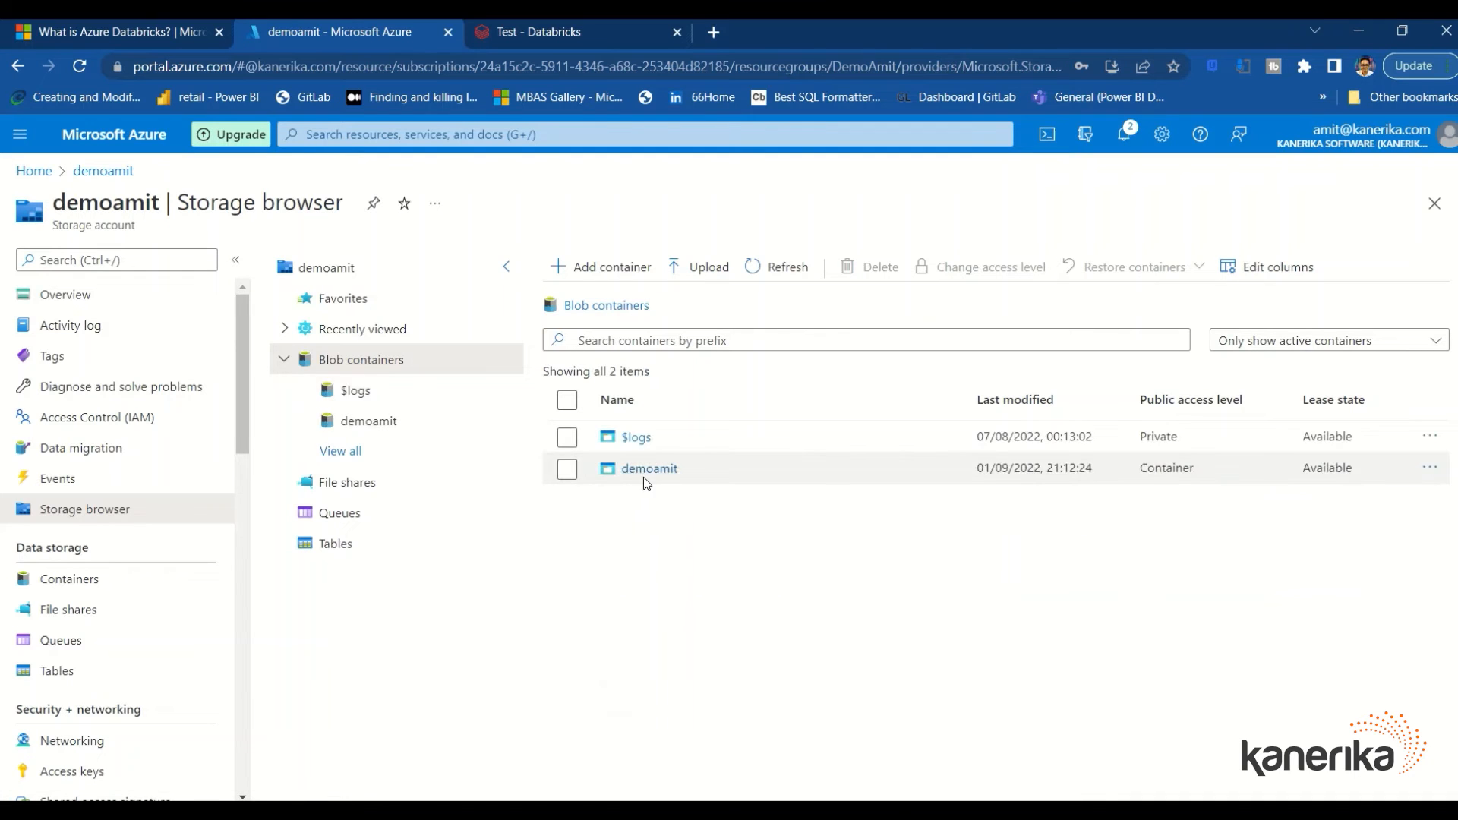
click(649, 469)
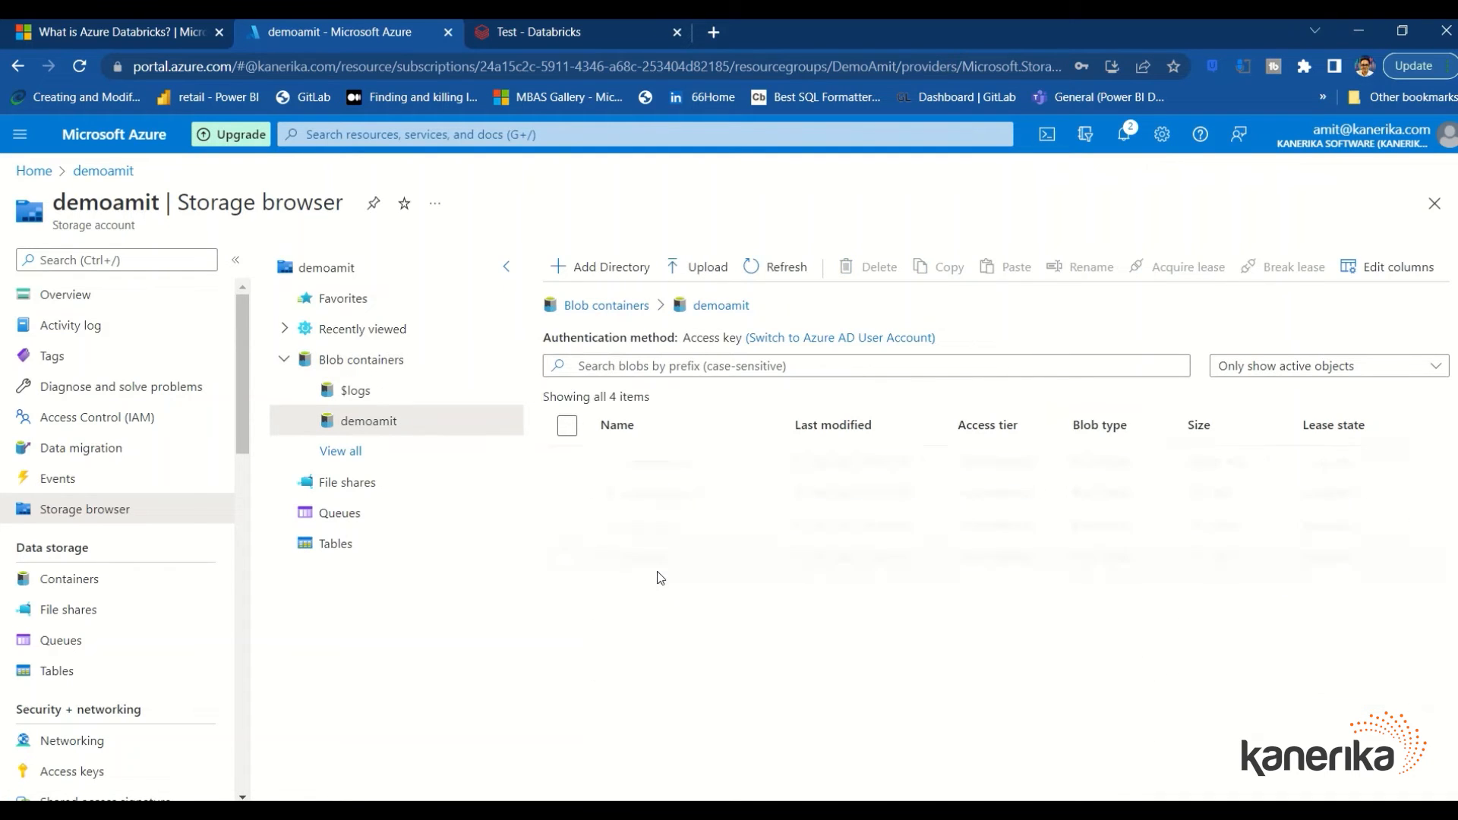
click(645, 558)
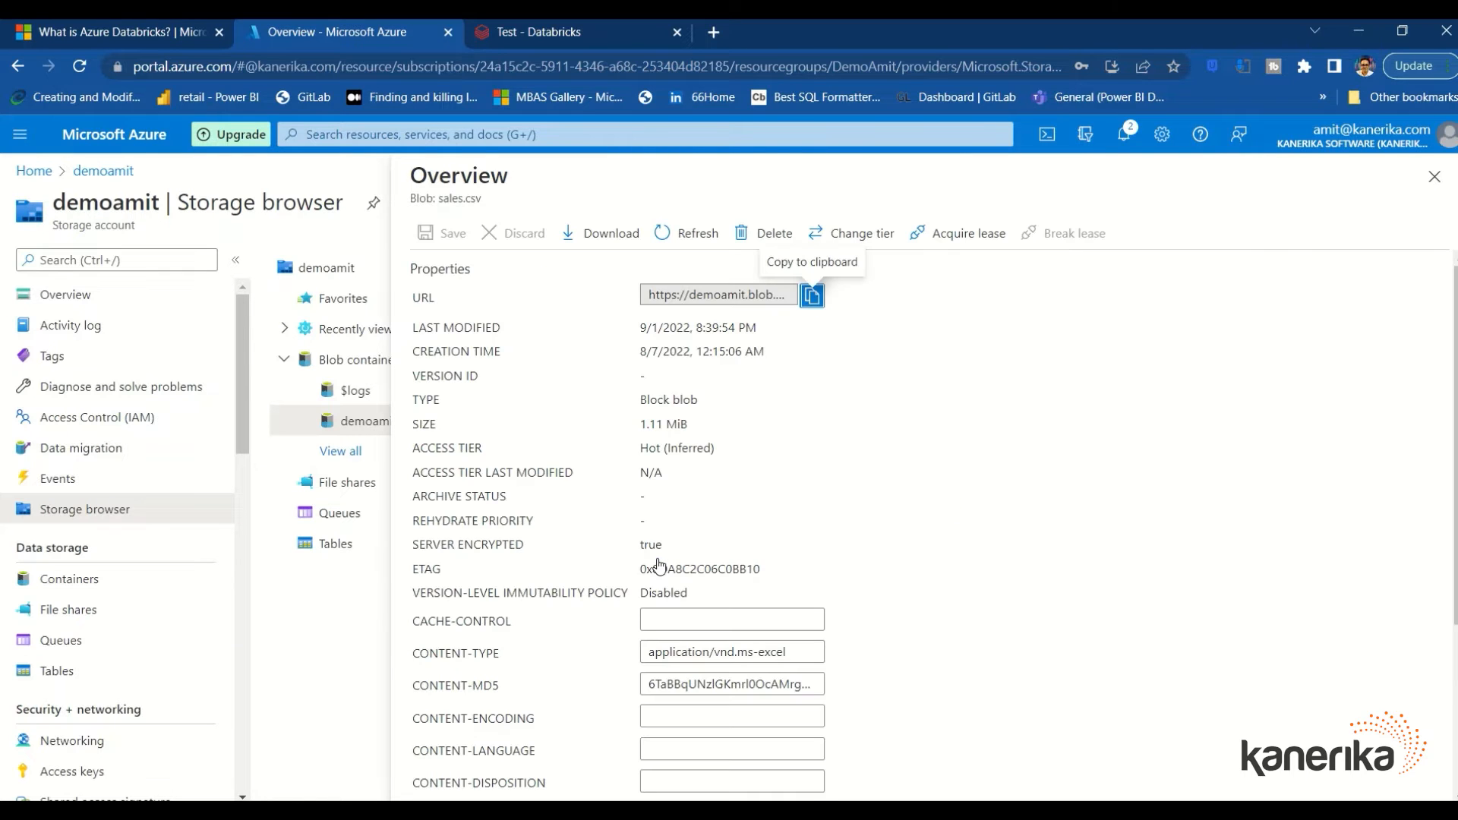
scroll(757, 554, down, 3)
scroll(758, 554, up, 3)
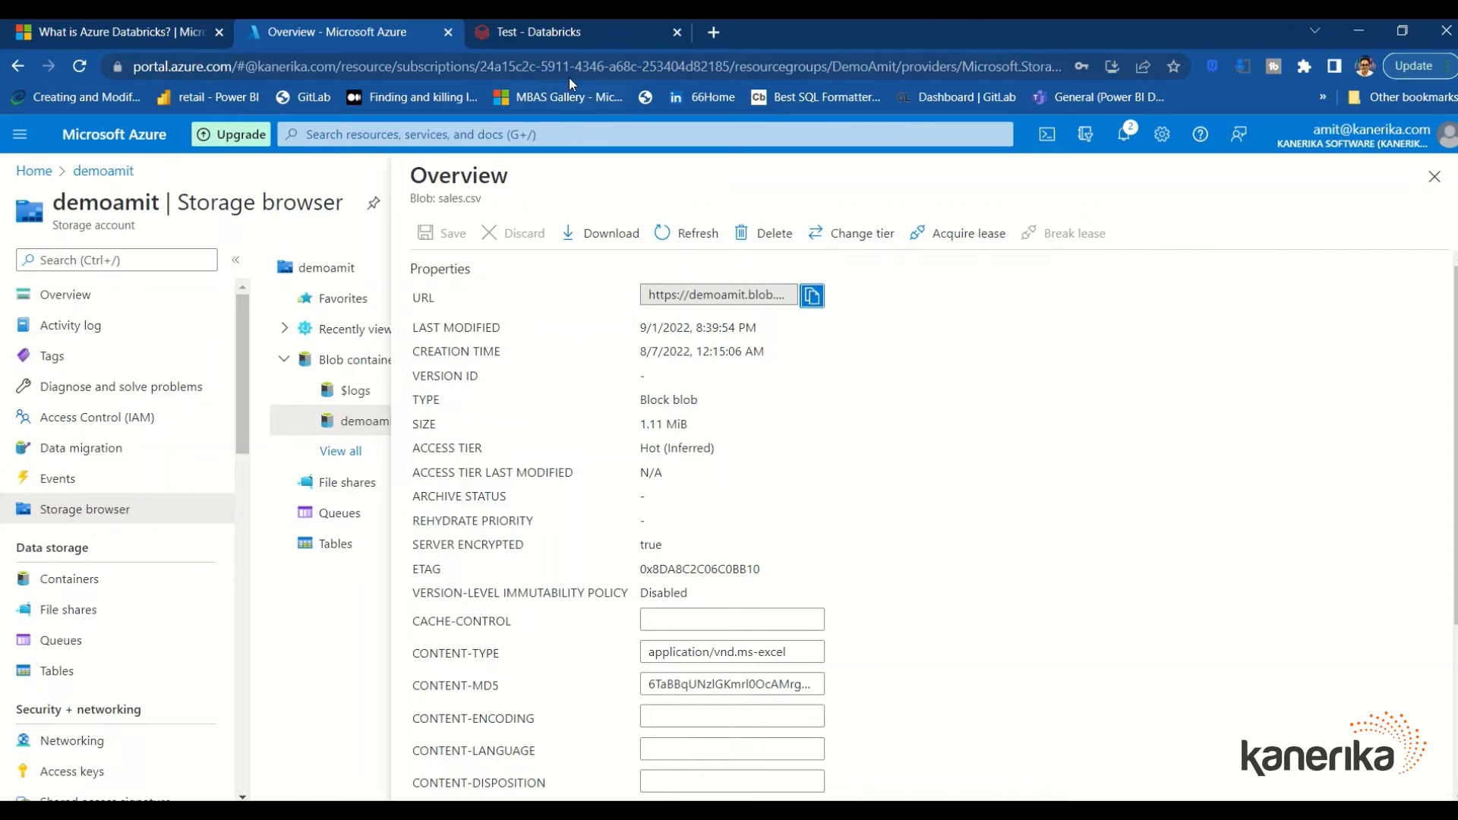
click(560, 36)
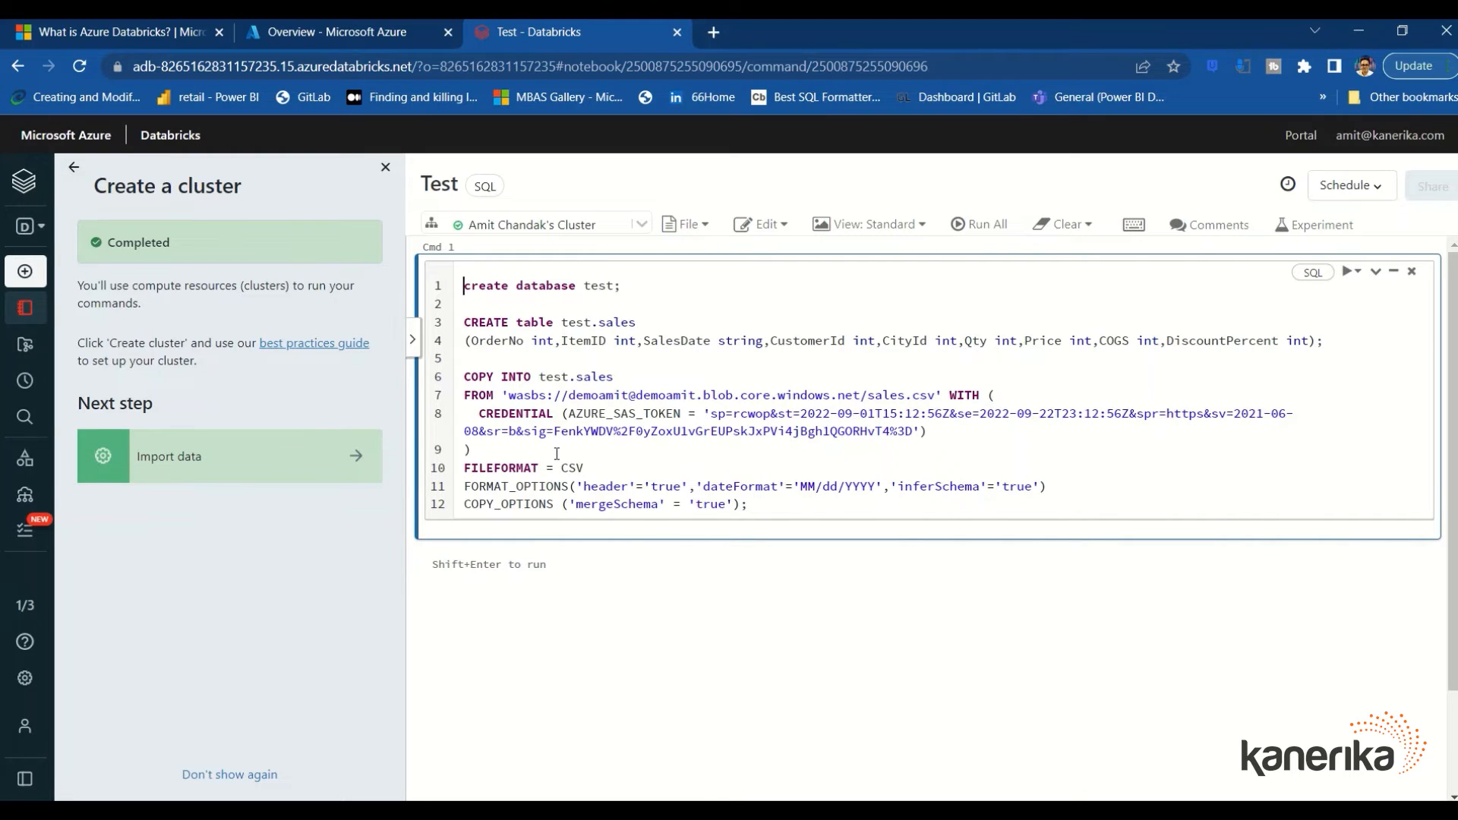
Run all notebook cells so sales.csv is loaded into the test.sales table
double_click(575, 471)
drag(781, 503, 605, 269)
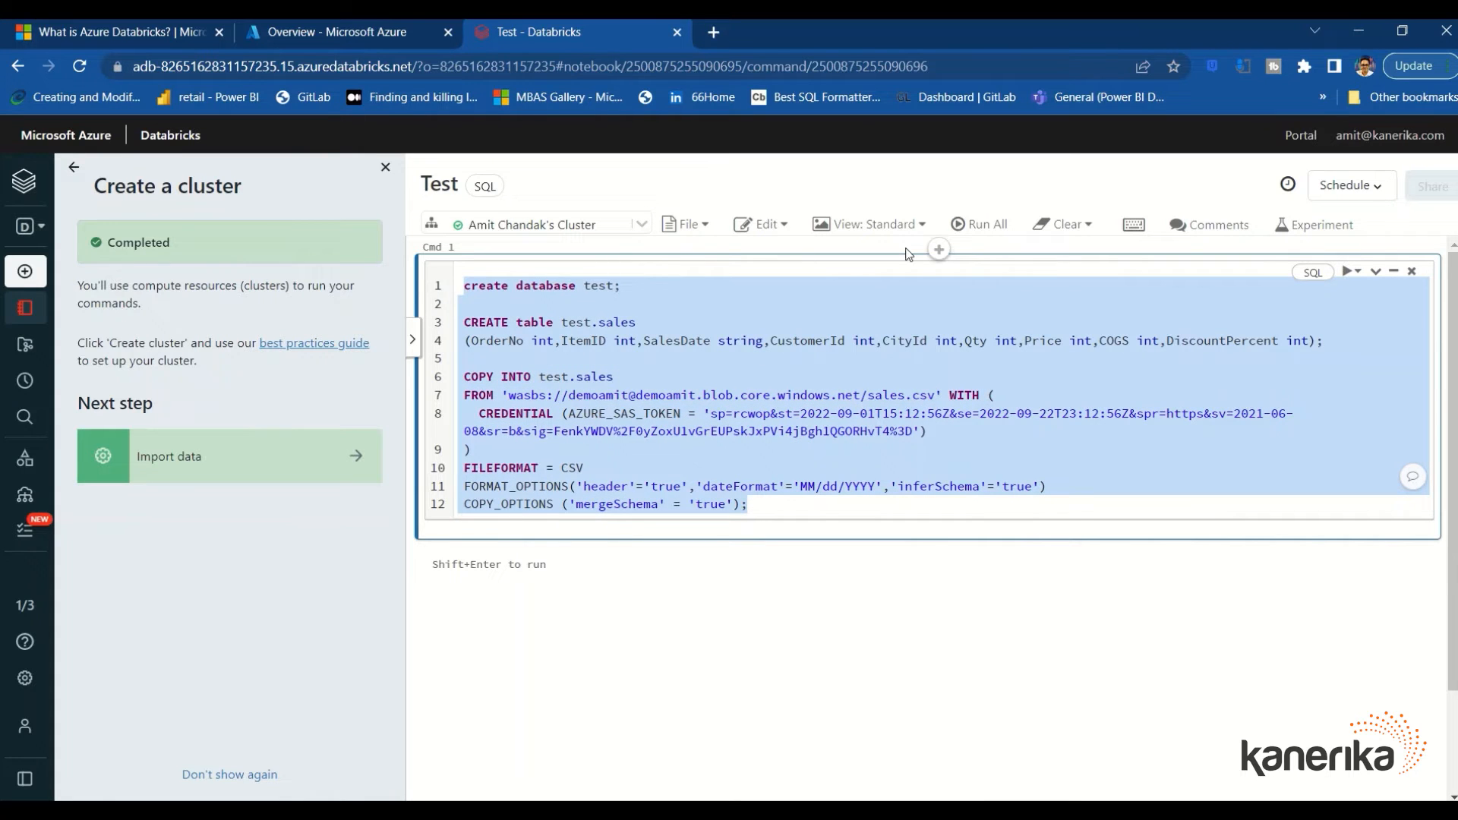
click(987, 234)
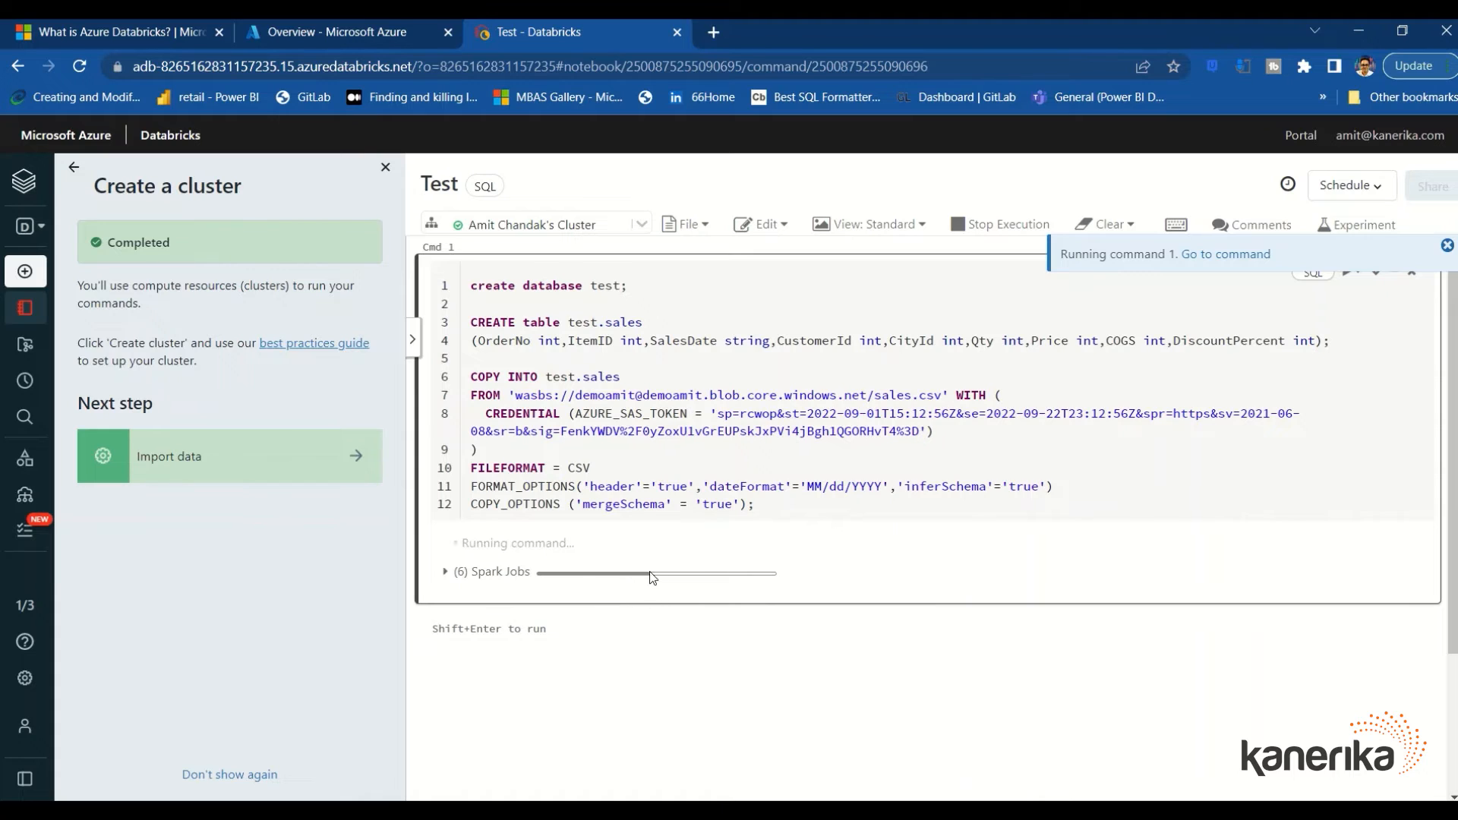
Expand the Spark Jobs list to check the 30000-row result, then collapse it
click(444, 573)
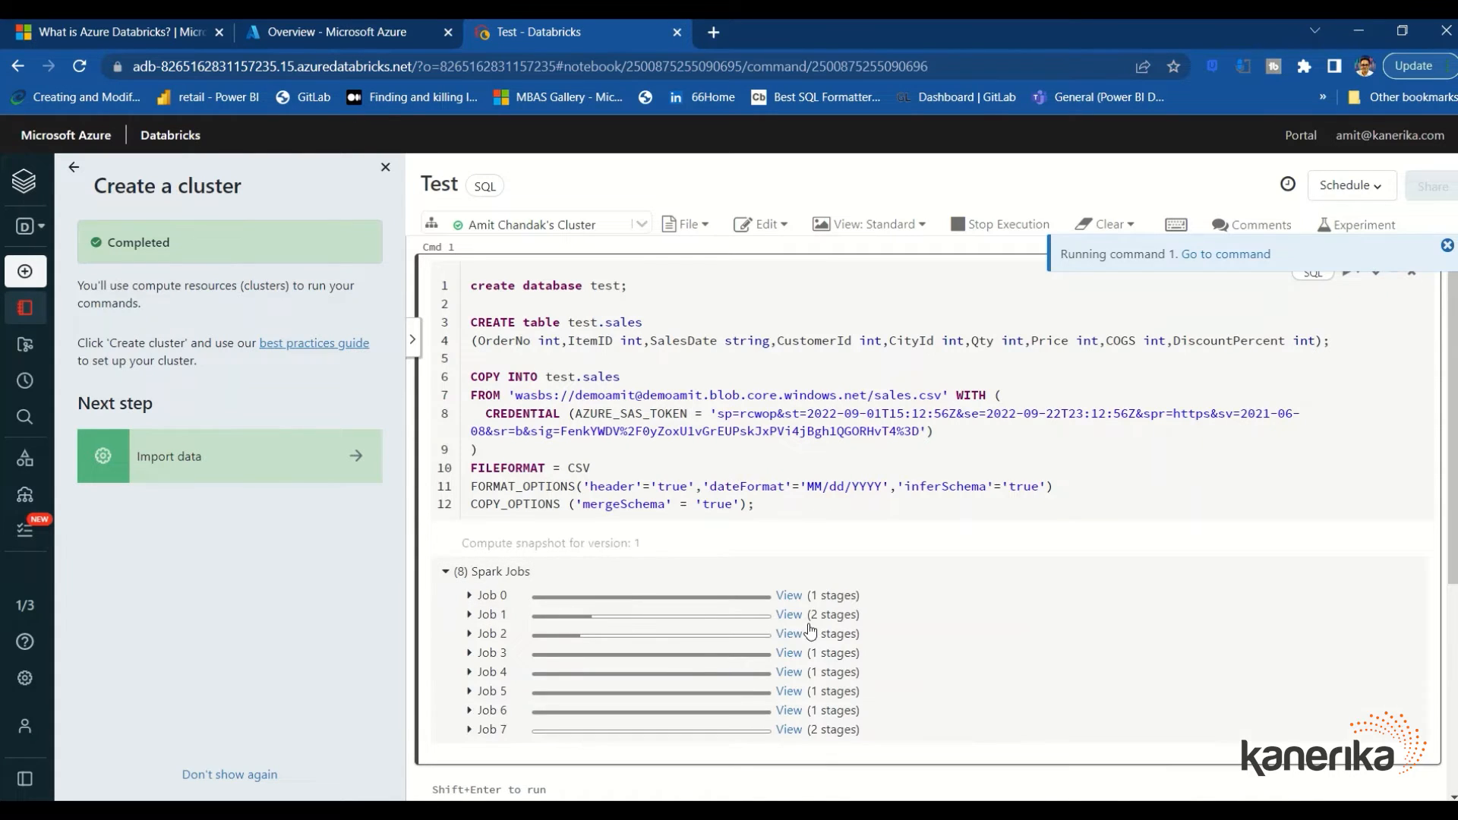
scroll(955, 616, down, 1)
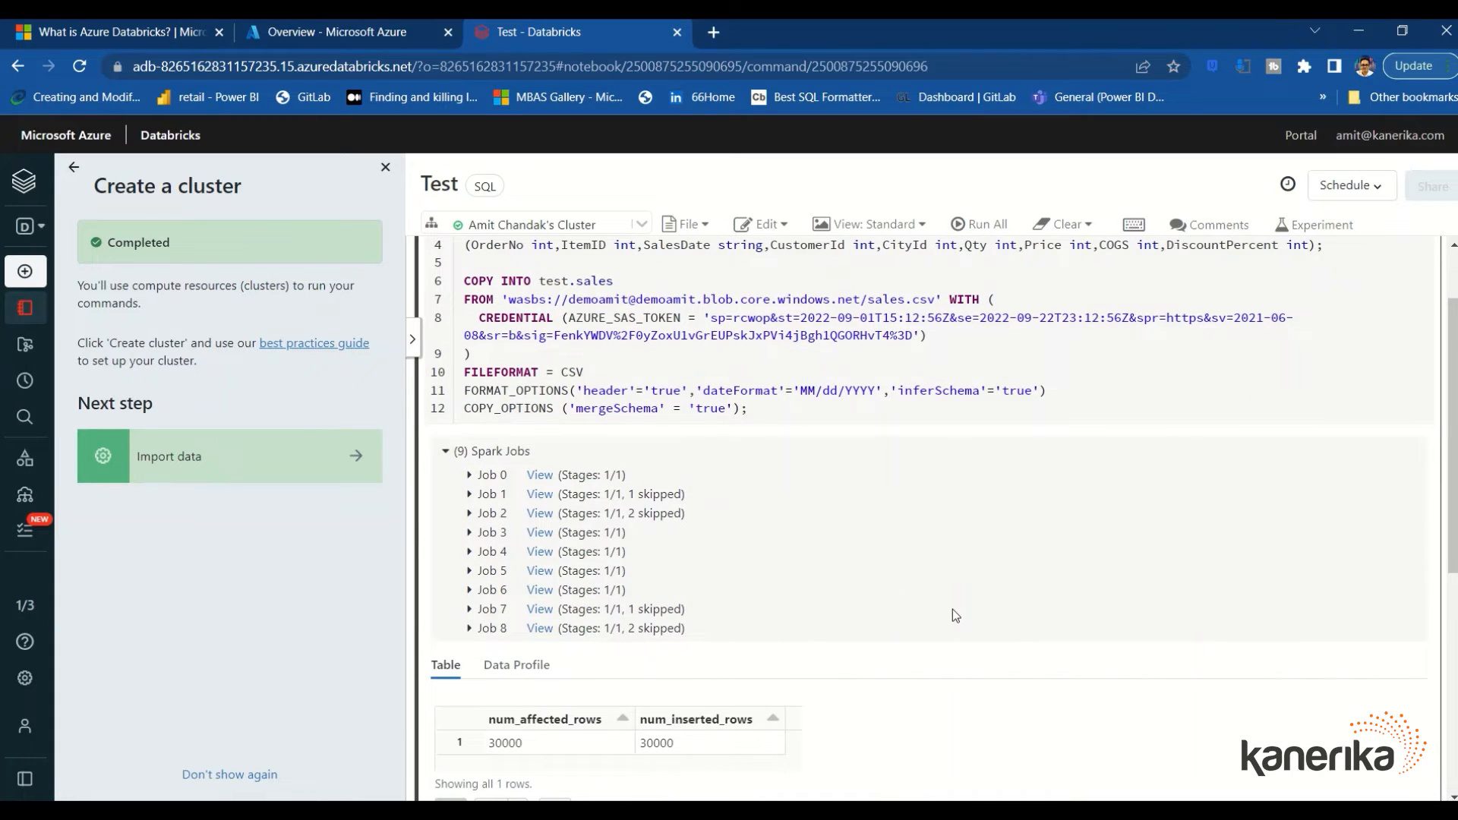
scroll(956, 616, up, 1)
scroll(955, 616, down, 4)
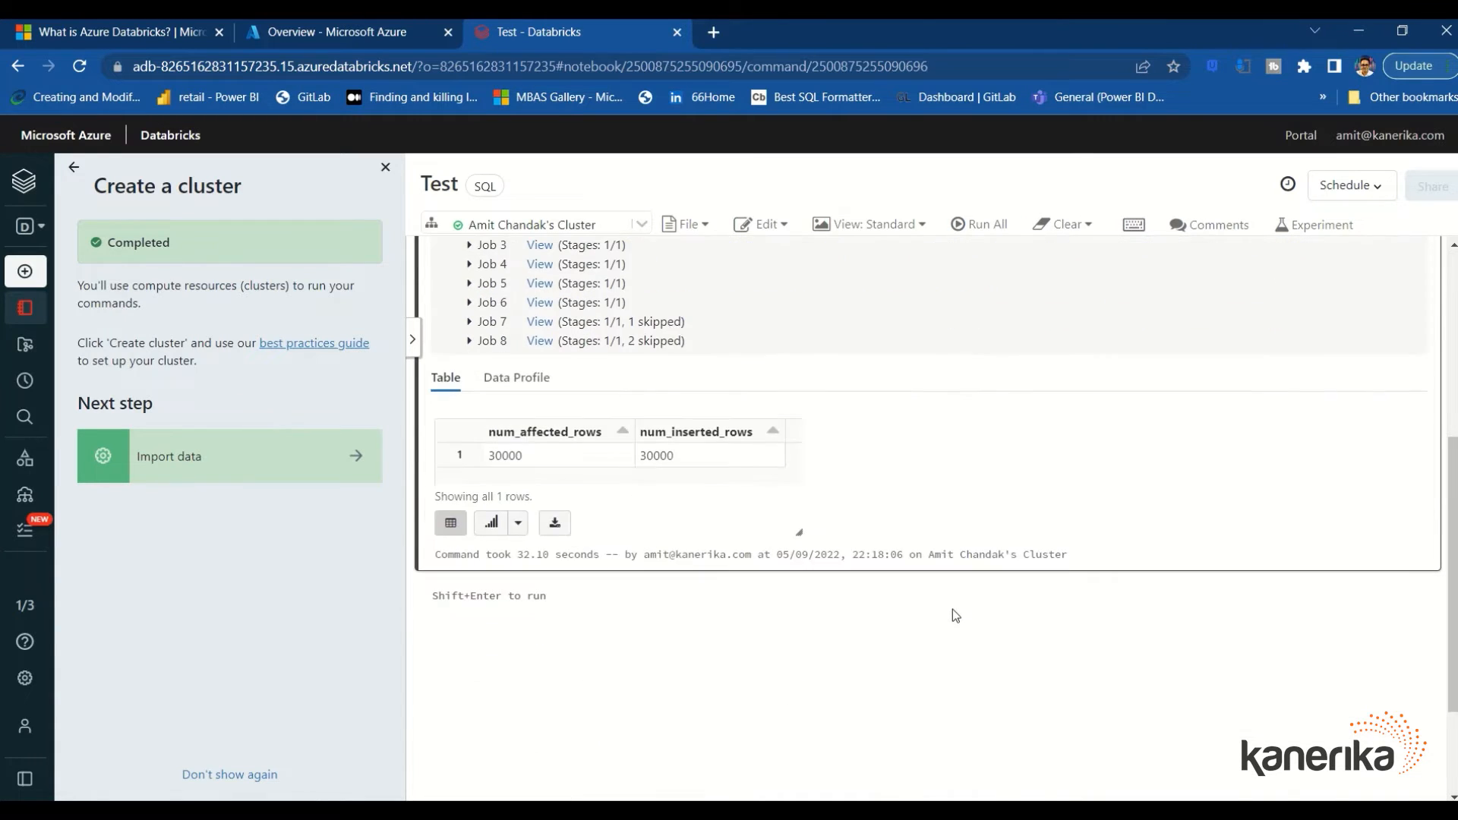
scroll(955, 615, up, 3)
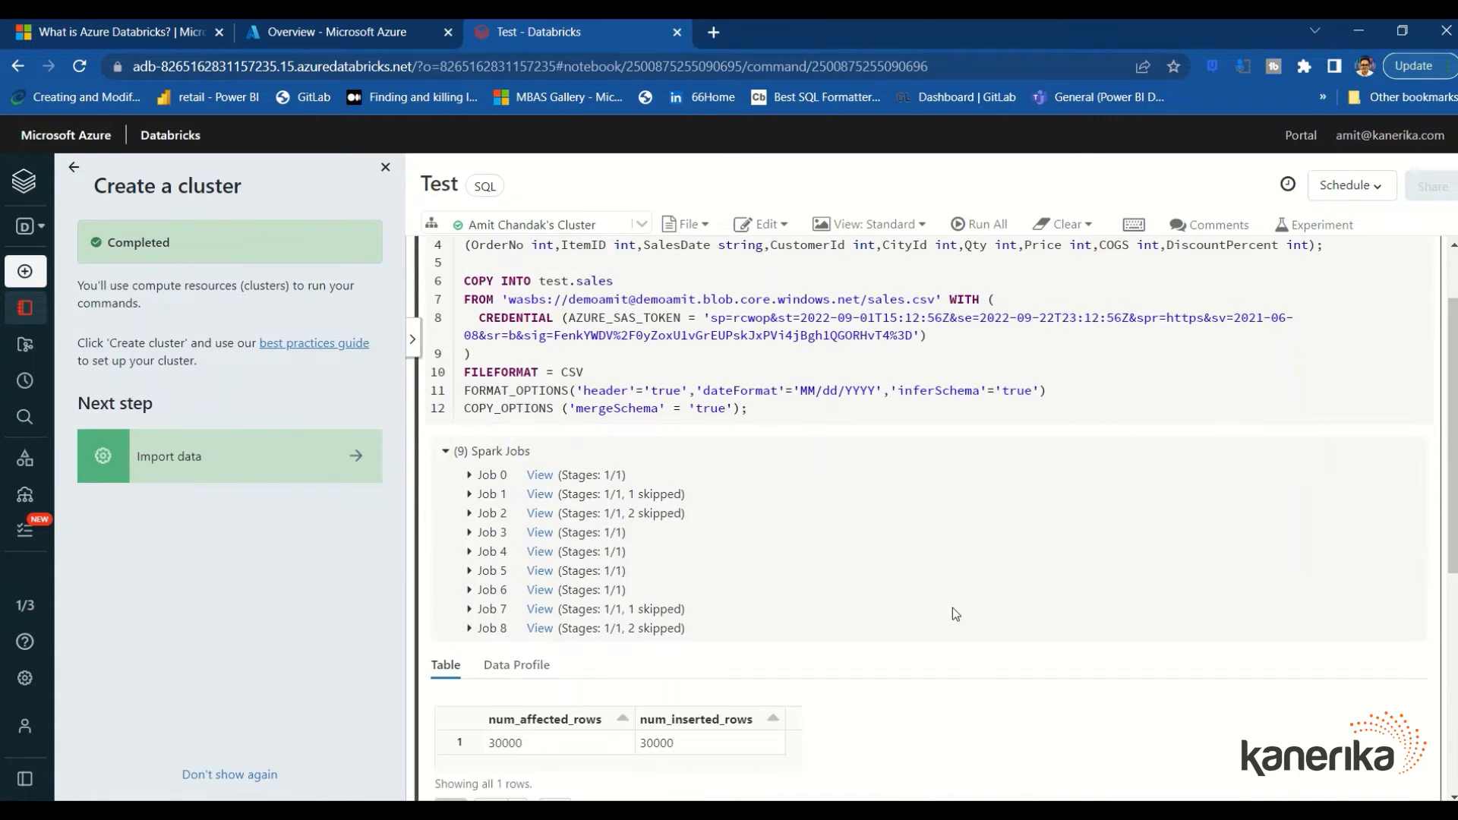
click(446, 452)
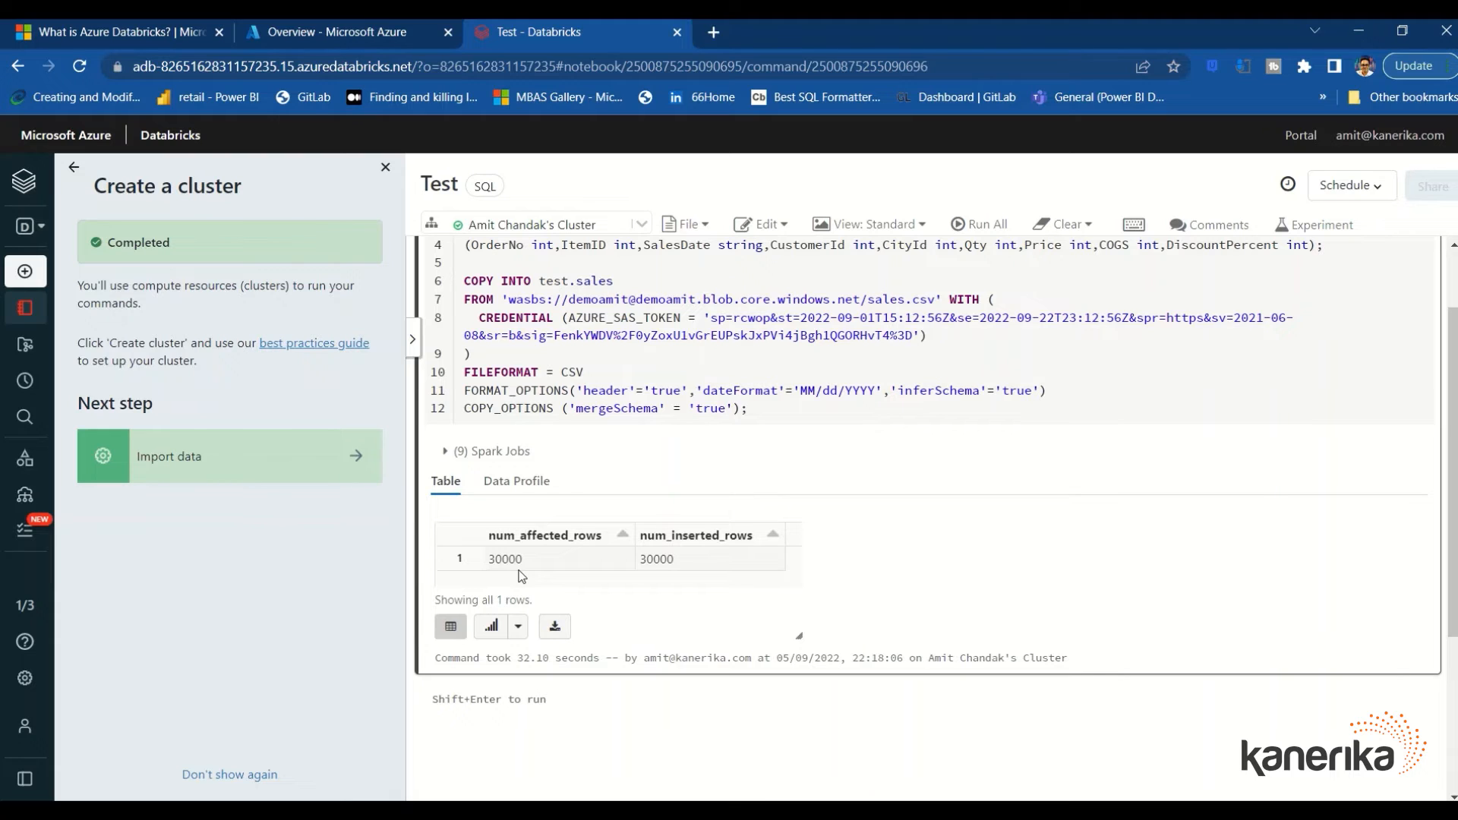
scroll(904, 555, up, 1)
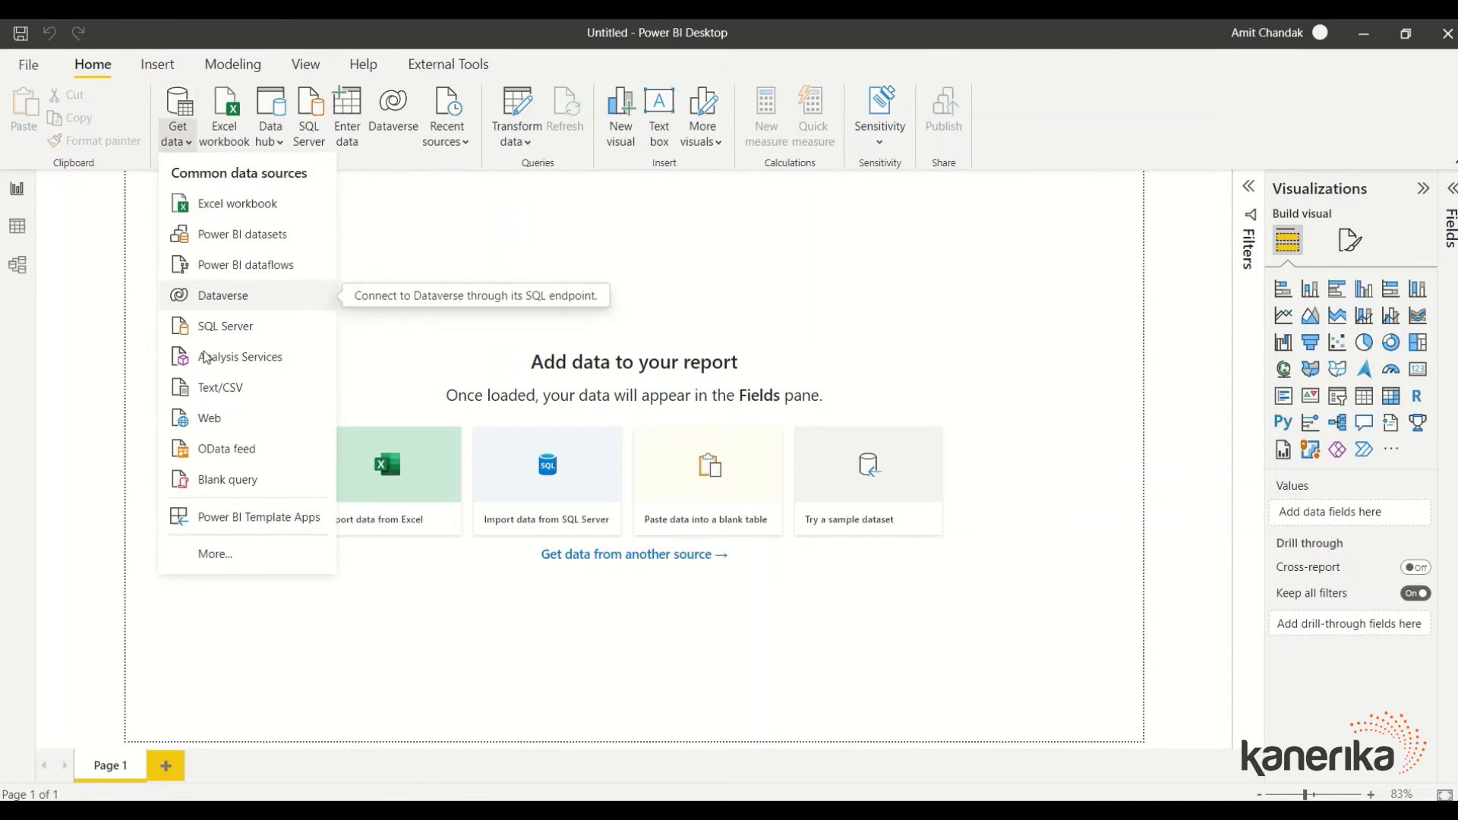
Pick Azure Databricks from the full data source list and connect to it
click(224, 562)
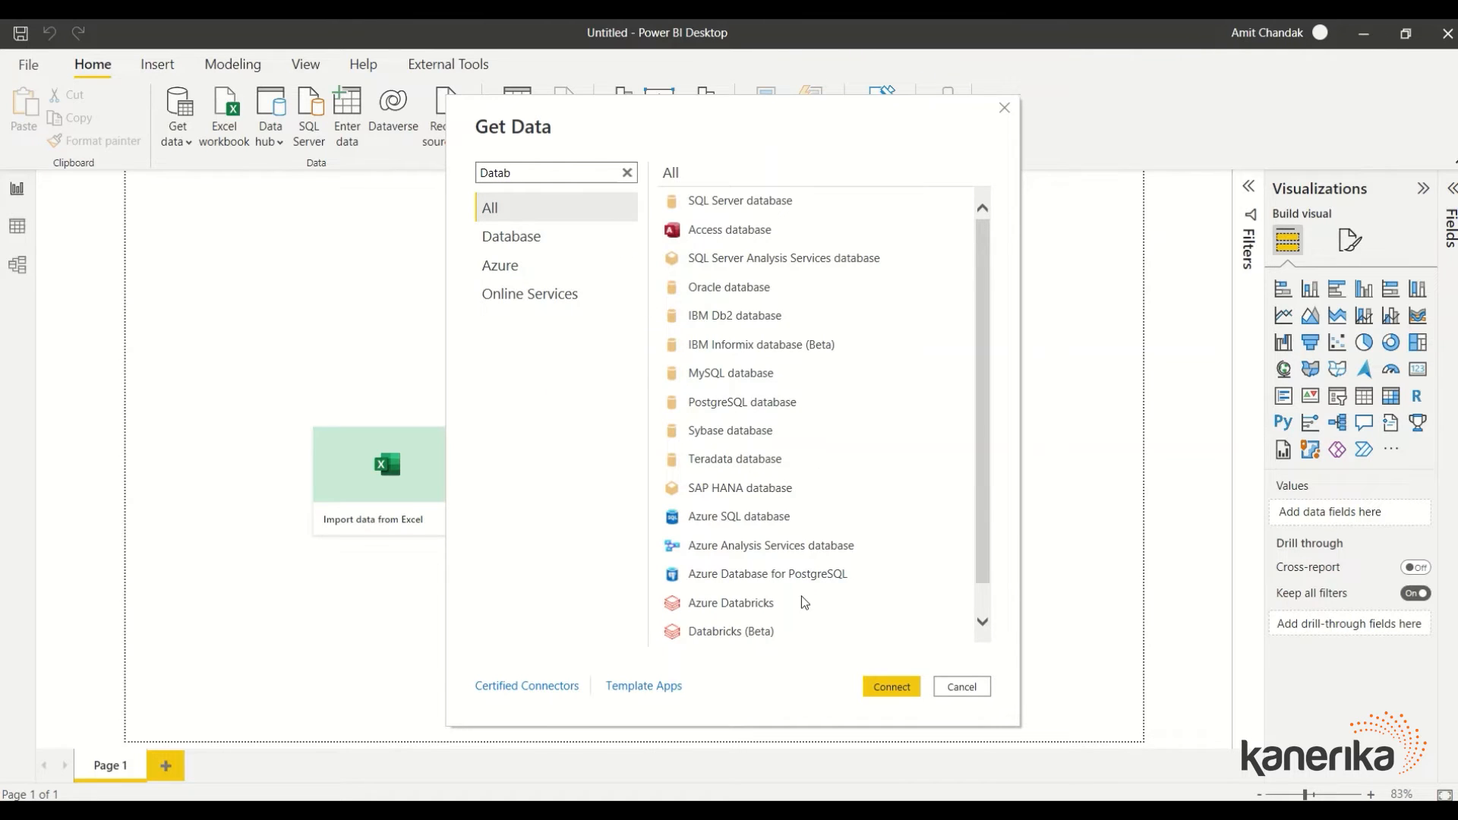
click(723, 609)
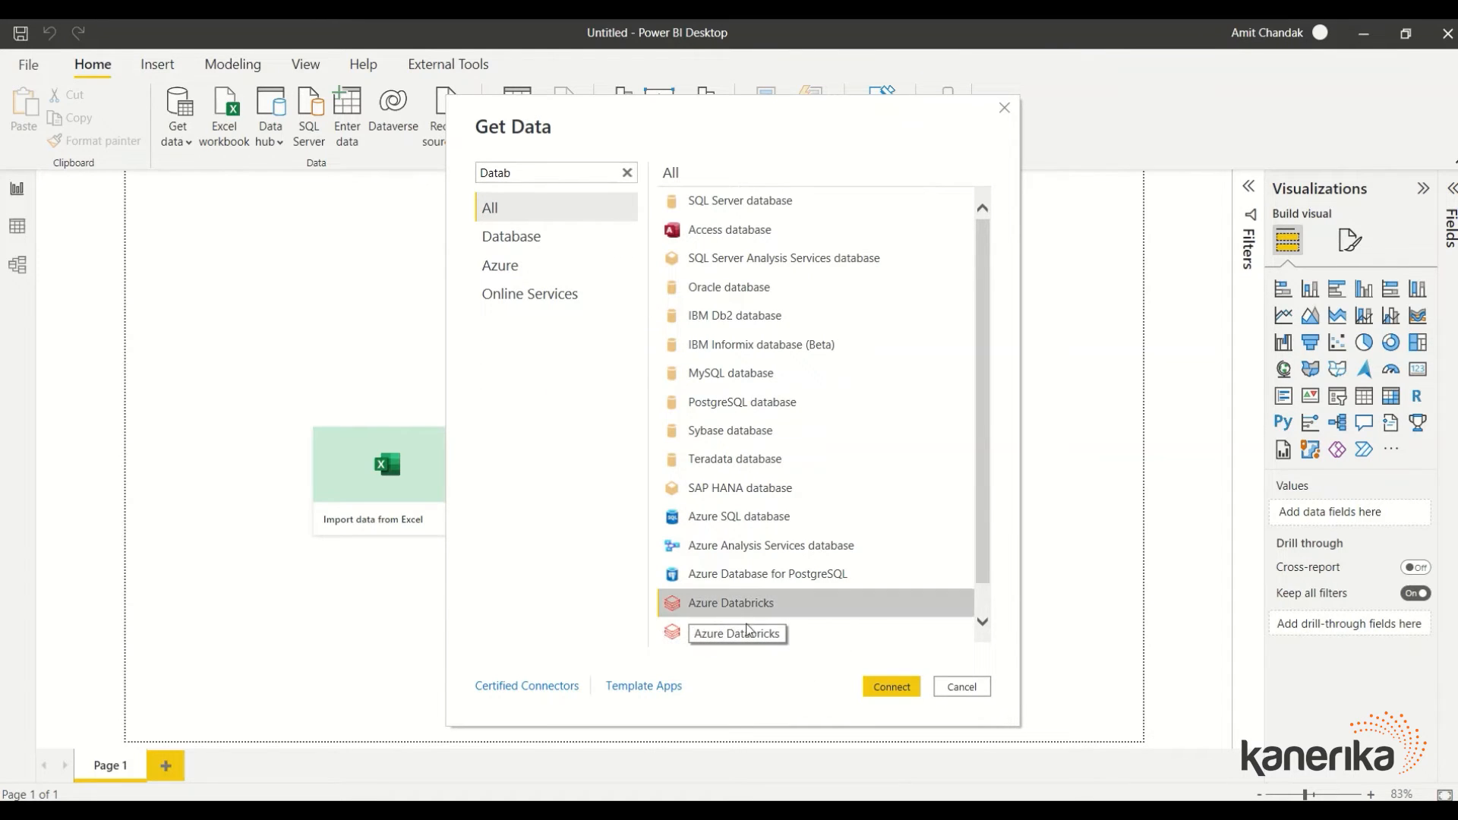
click(884, 688)
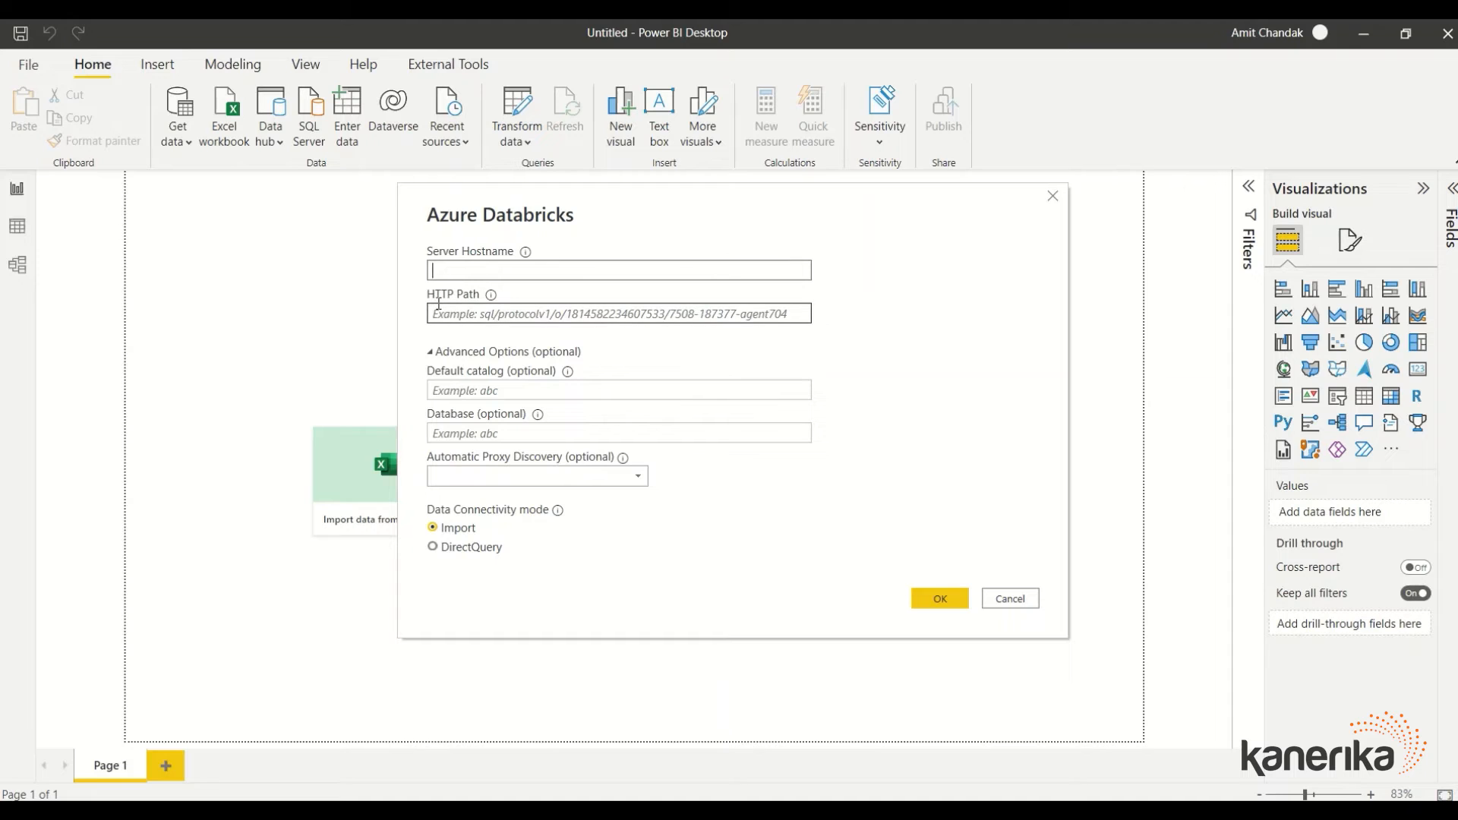
Paste the cluster's server hostname and HTTP path into the dialog, choose DirectQuery, and submit
key(alt+Tab)
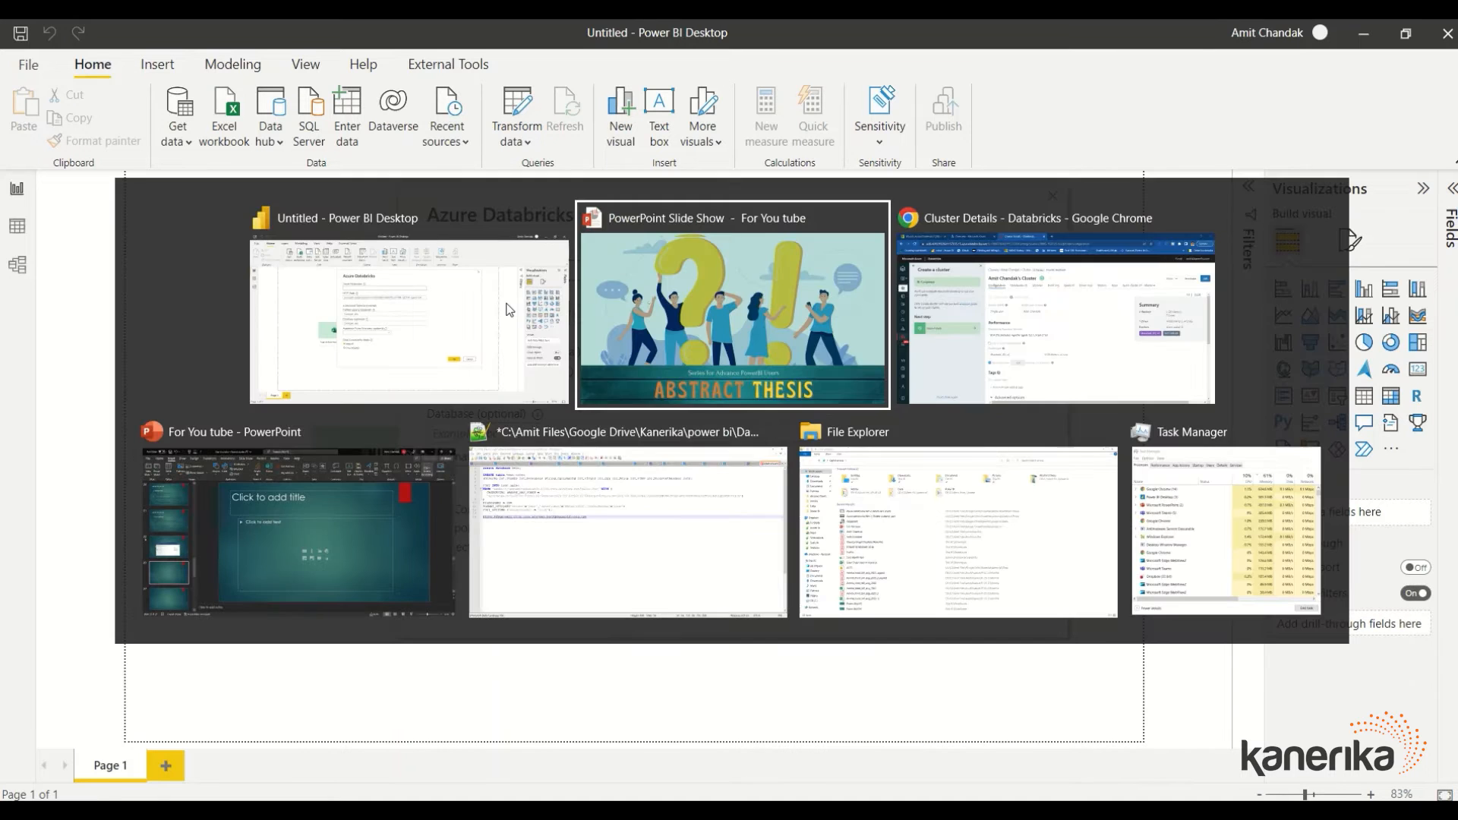
key(alt+Tab)
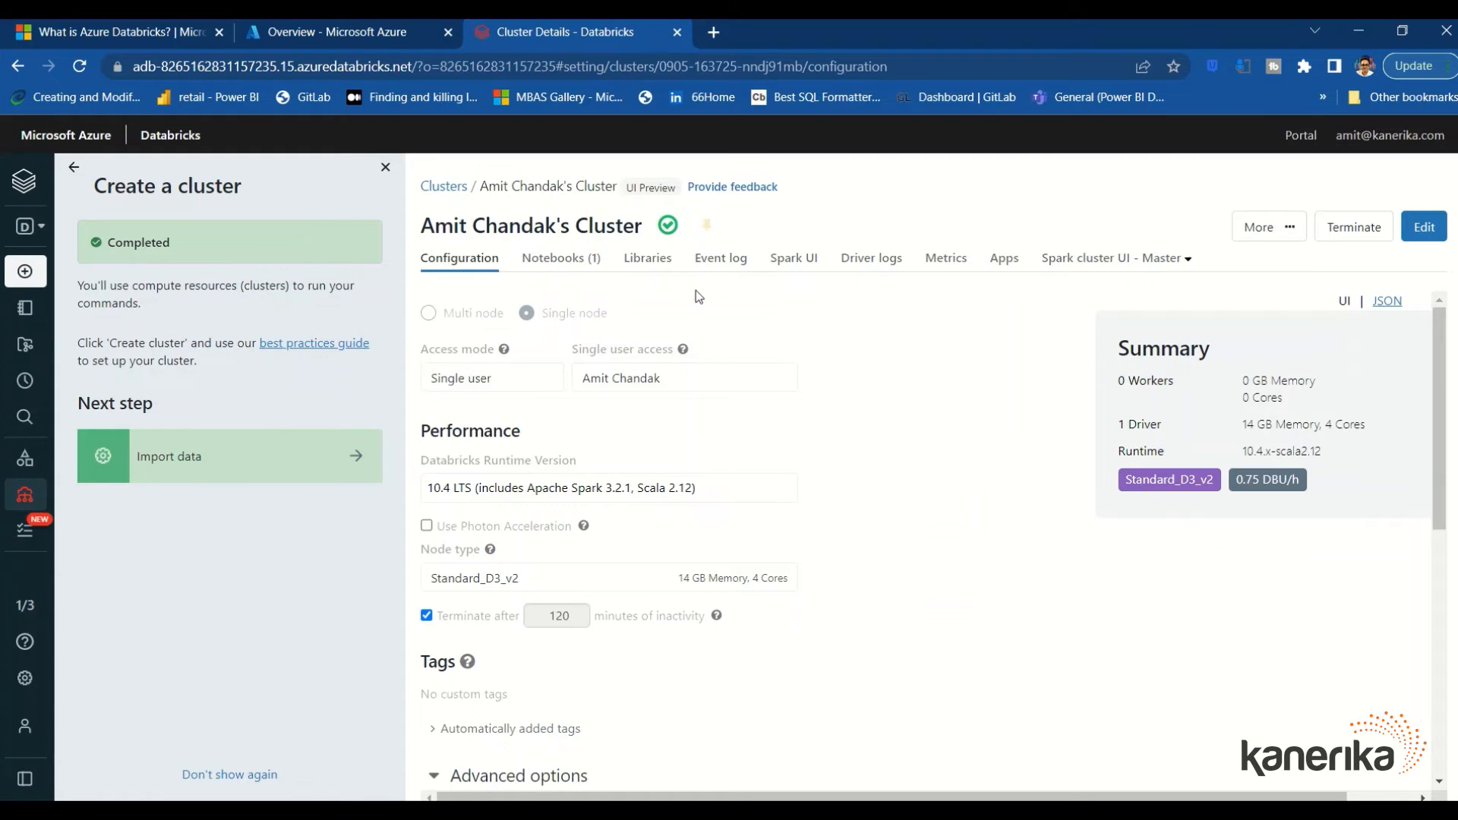
scroll(698, 341, down, 7)
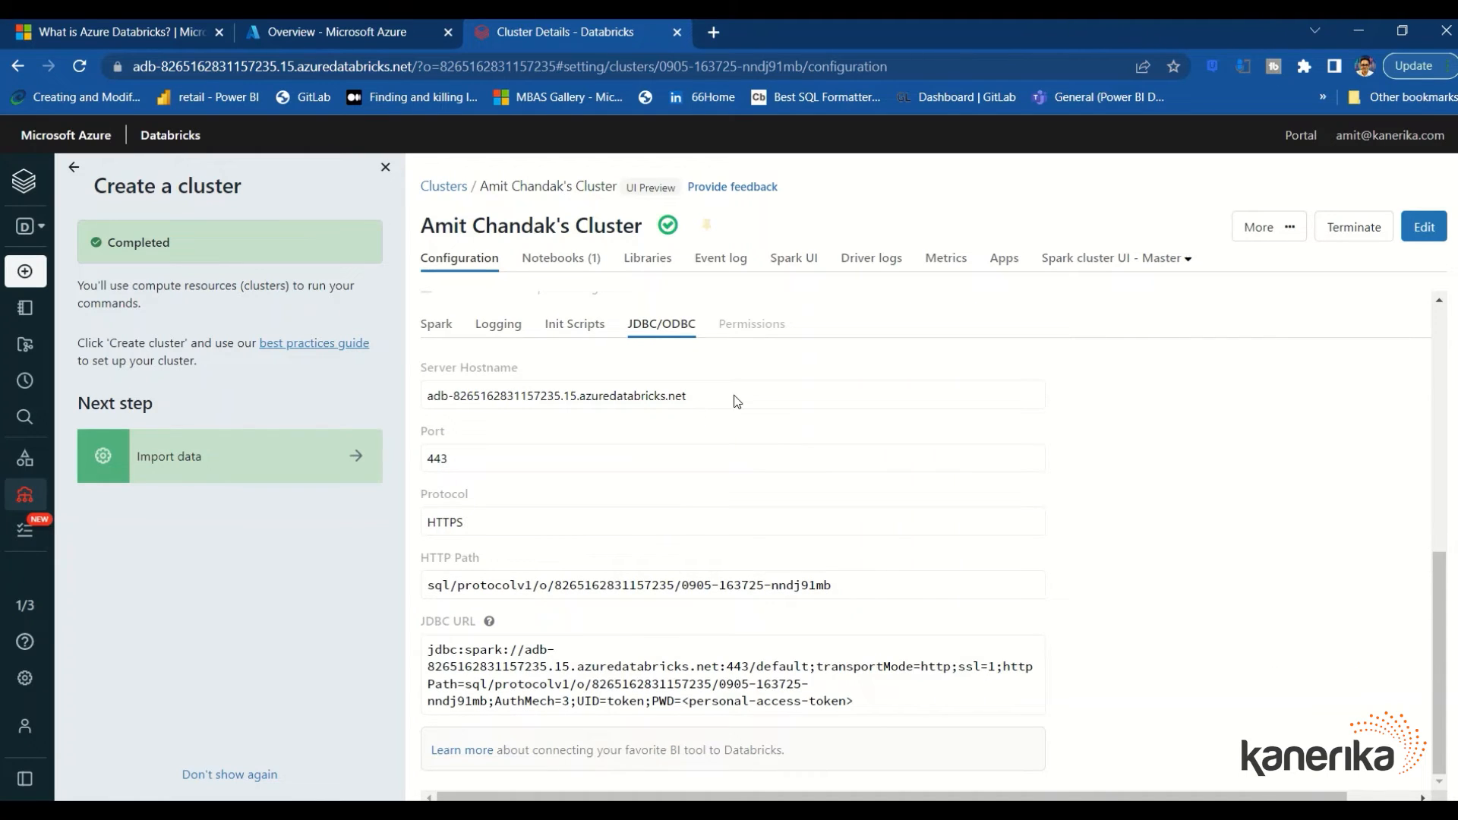
drag(734, 401, 418, 401)
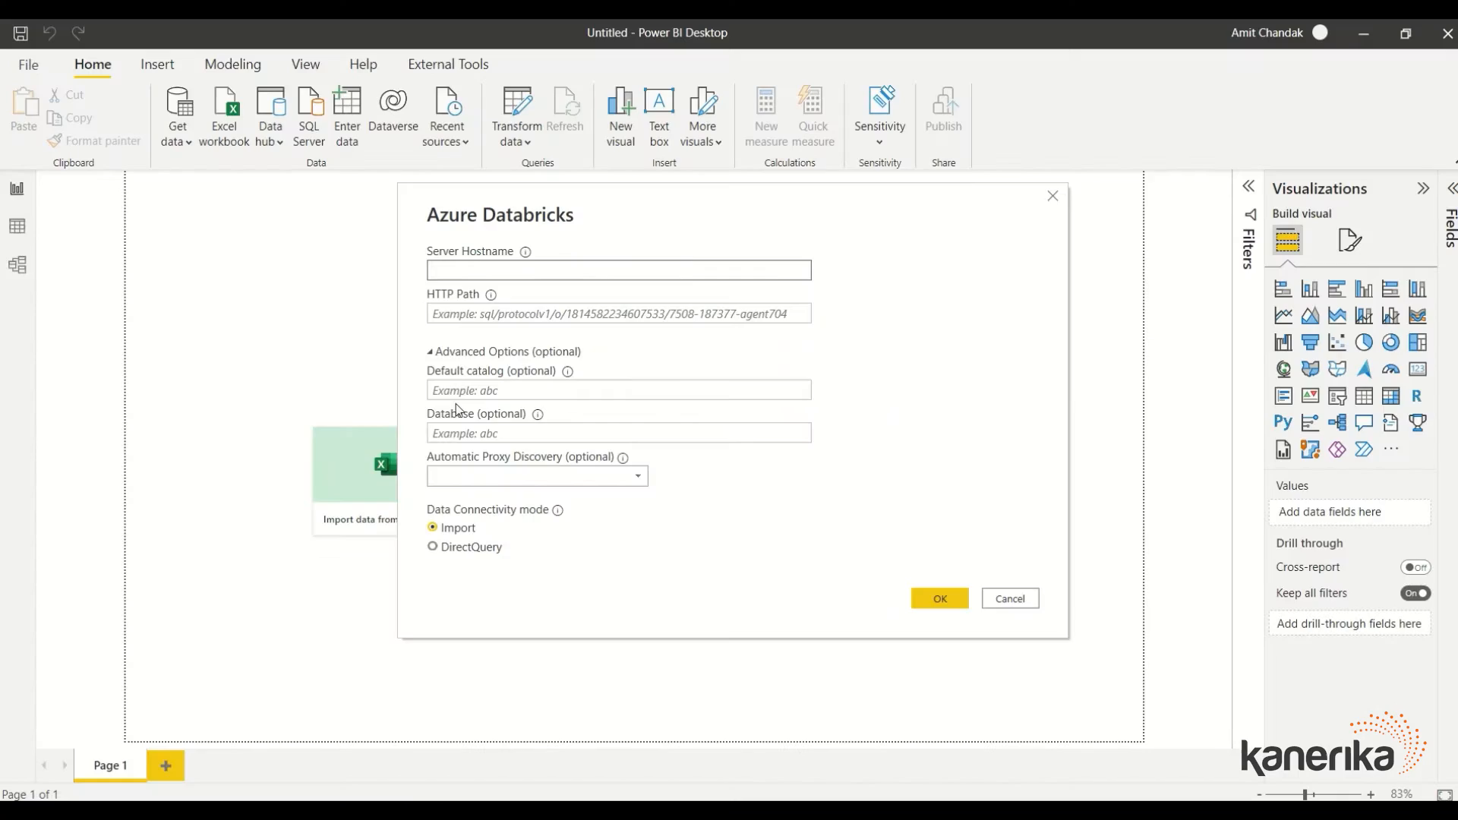
text(adb-8265162831157235.15.azuredatabricks.net)
key(alt+Tab)
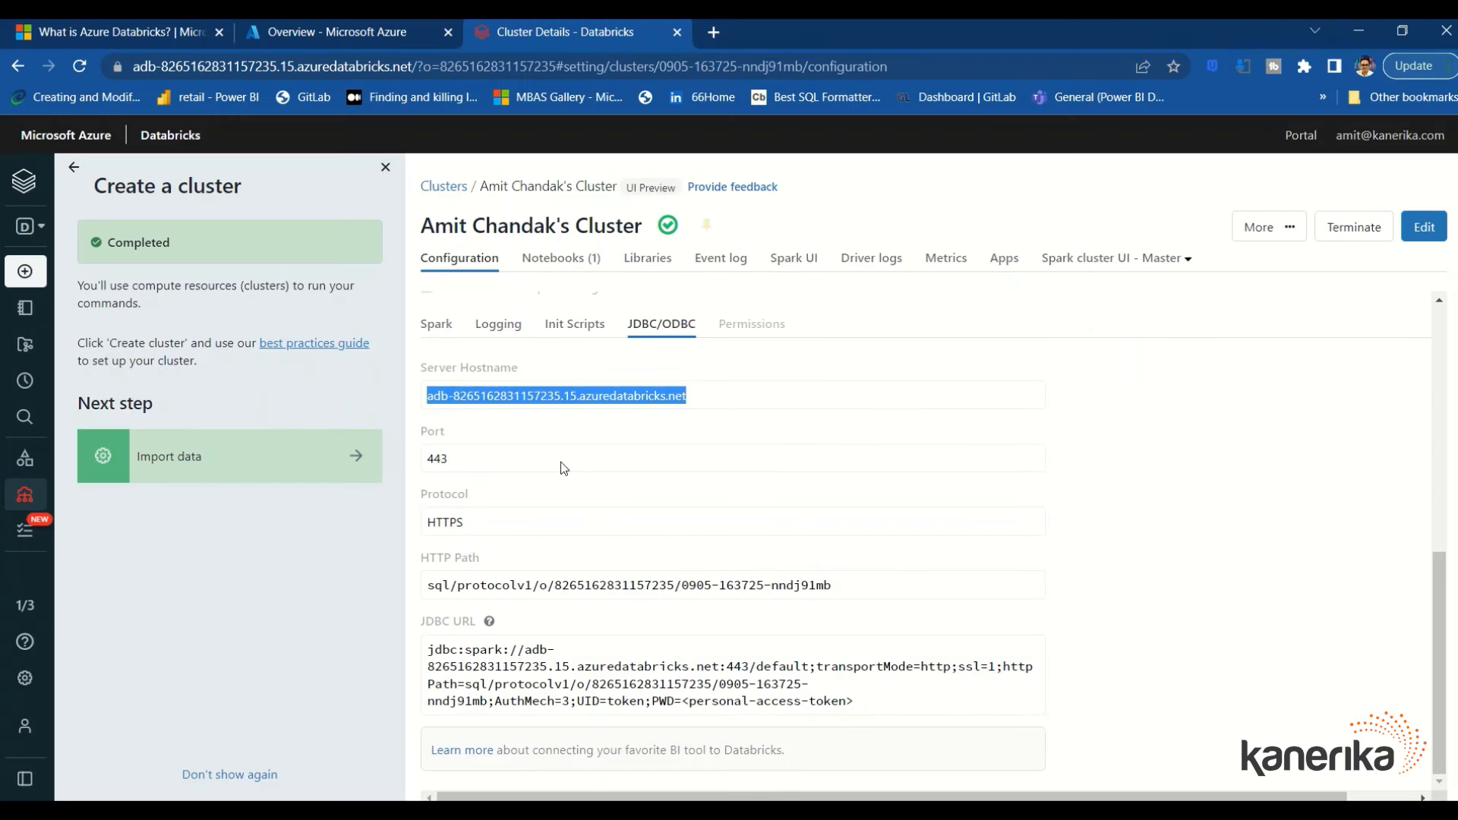
drag(865, 589, 410, 592)
key(ctrl+c)
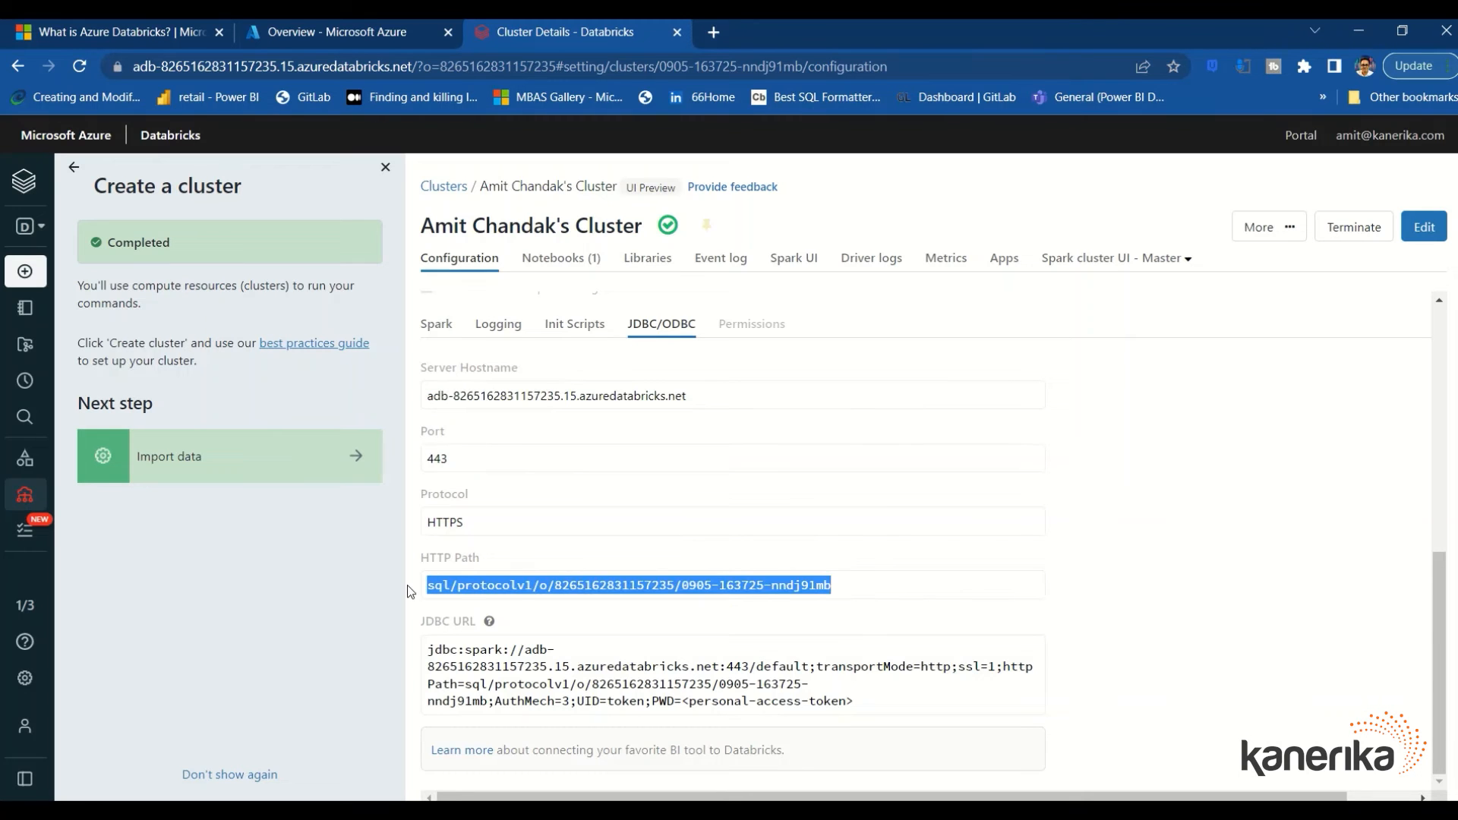
key(alt+Tab)
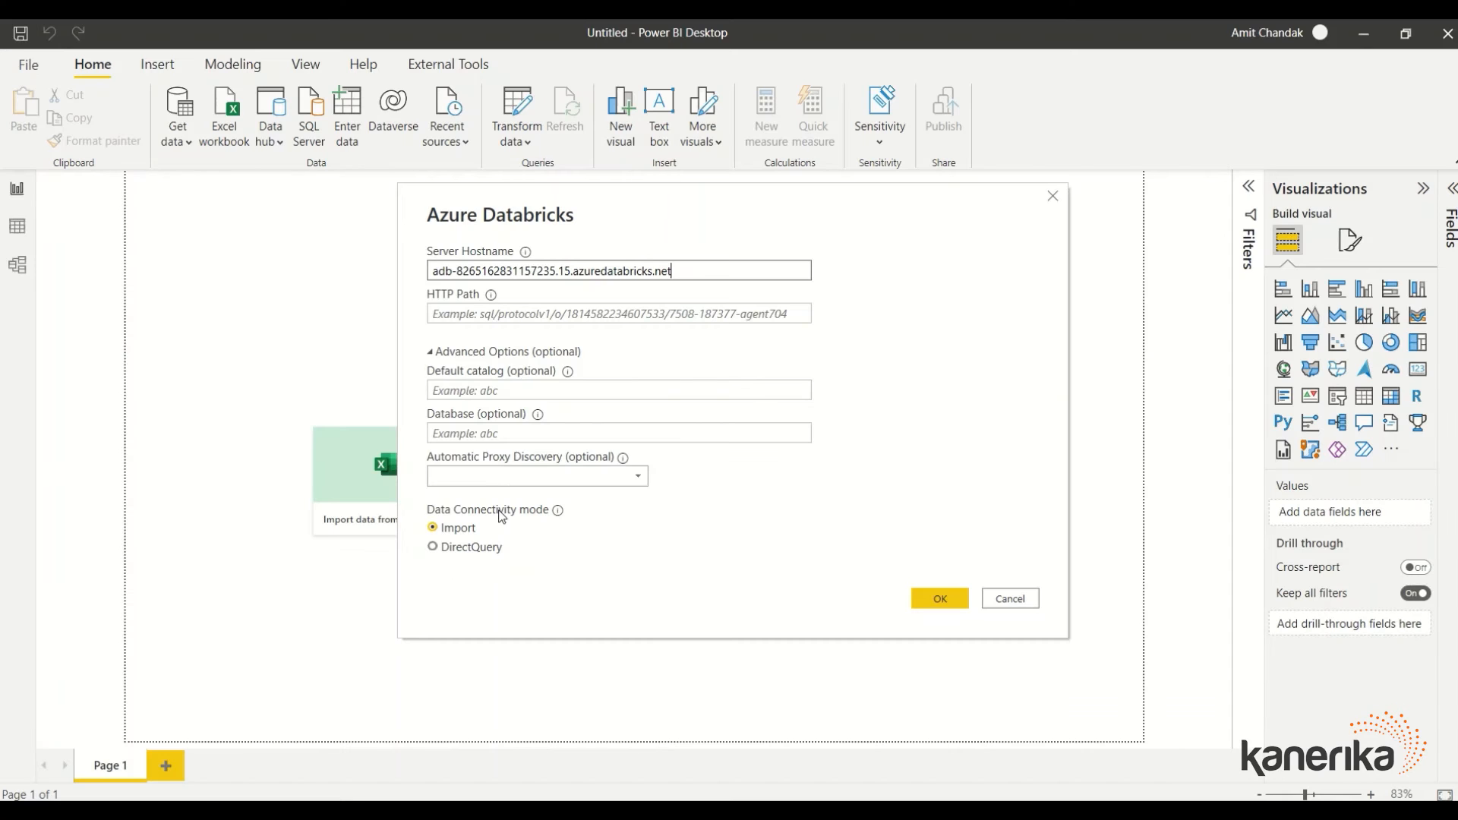
click(479, 389)
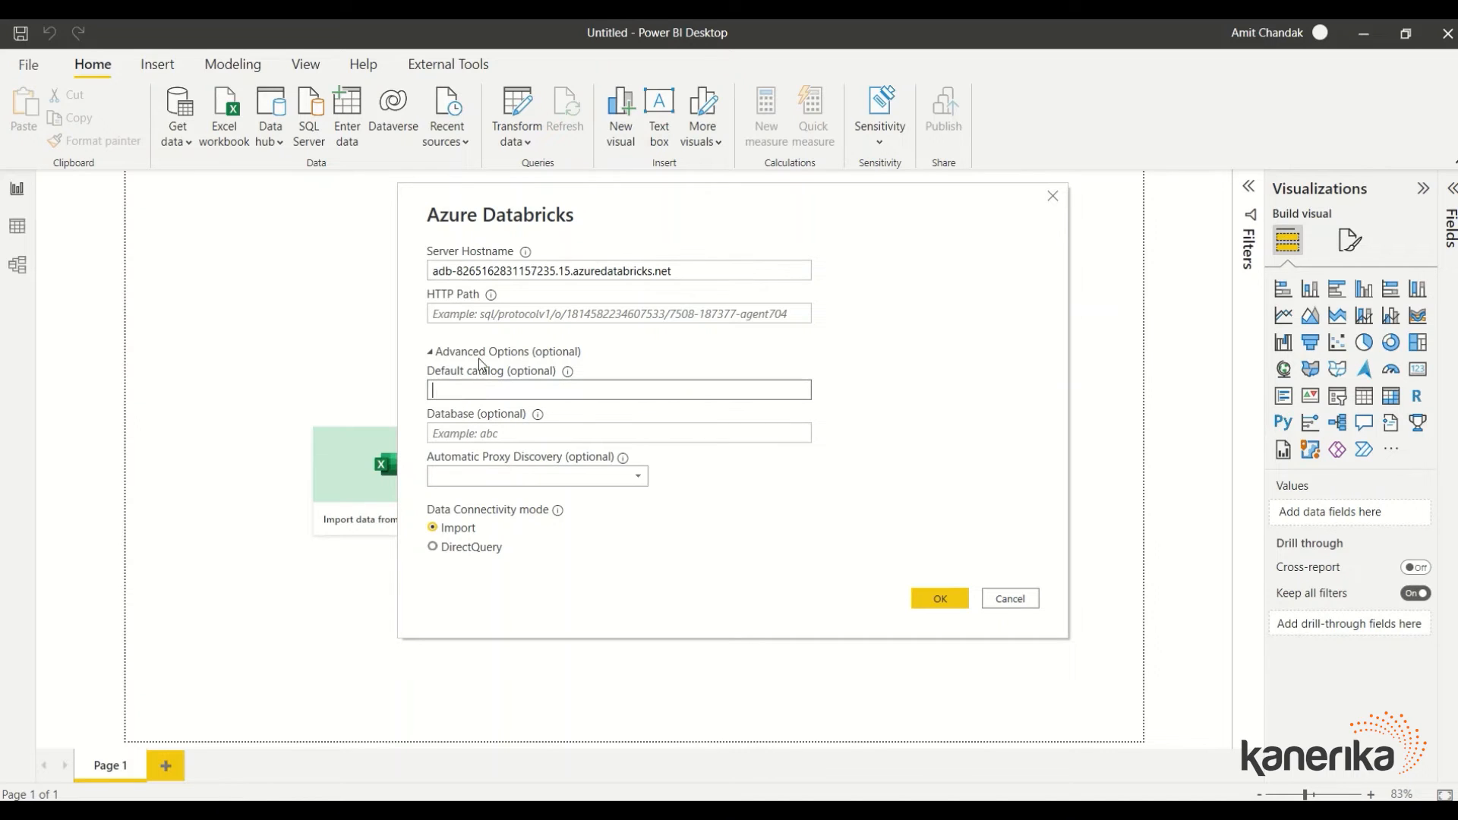
click(467, 311)
key(ctrl+v)
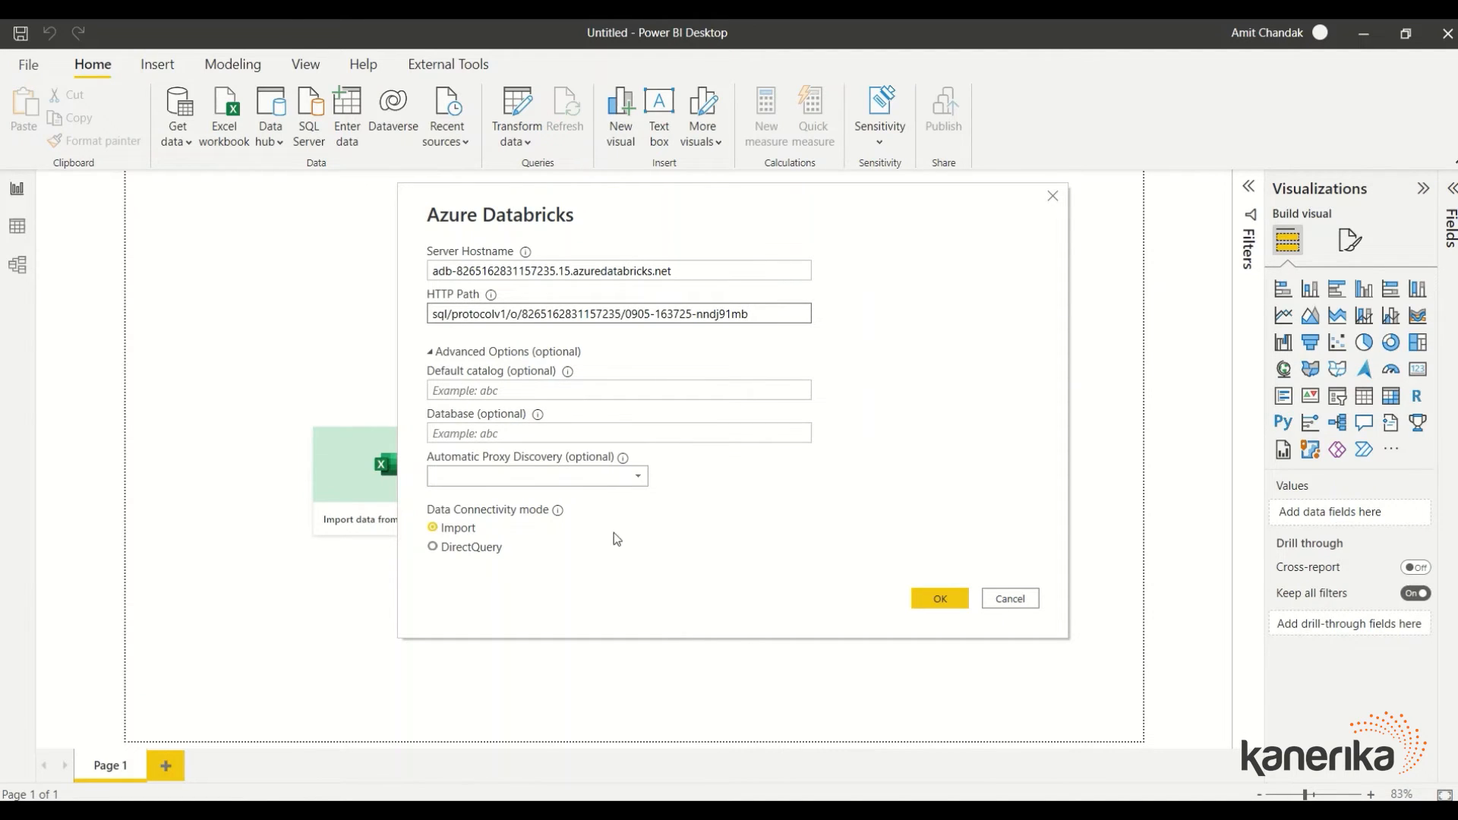
click(458, 551)
click(937, 600)
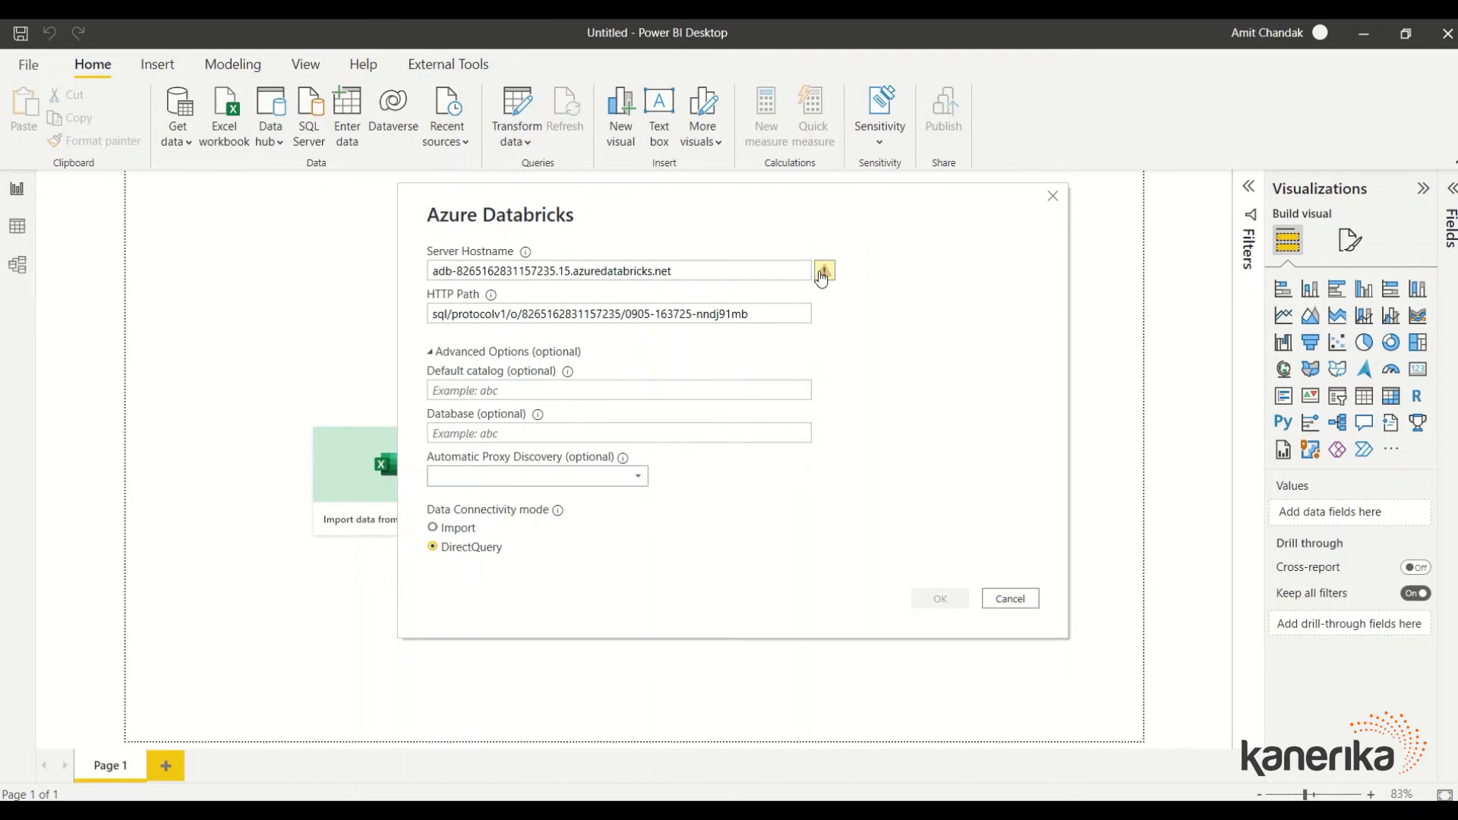
Replace the hostname field with the full re-copied server hostname and reselect DirectQuery
mouse_move(823, 276)
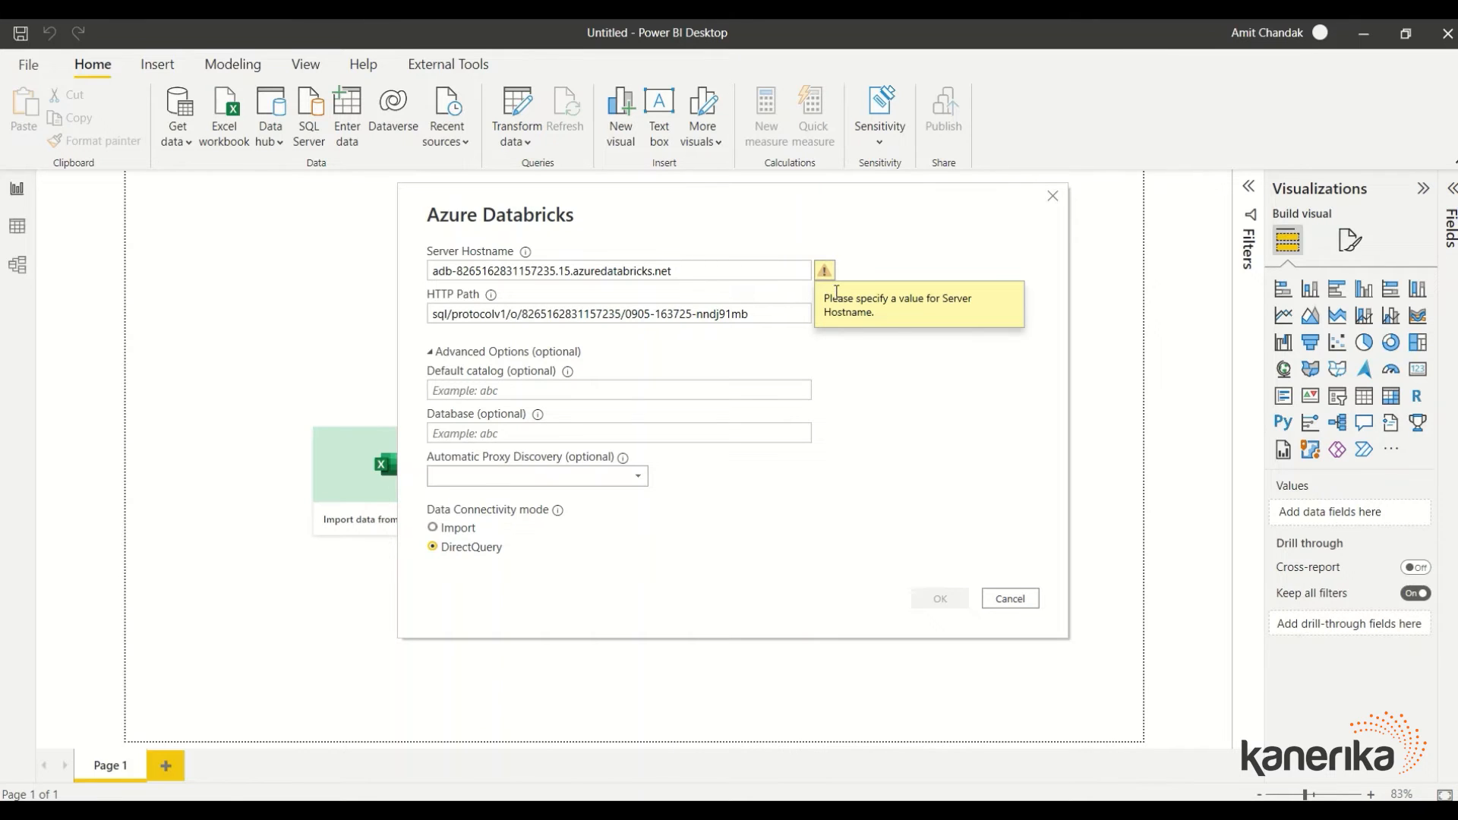
click(706, 272)
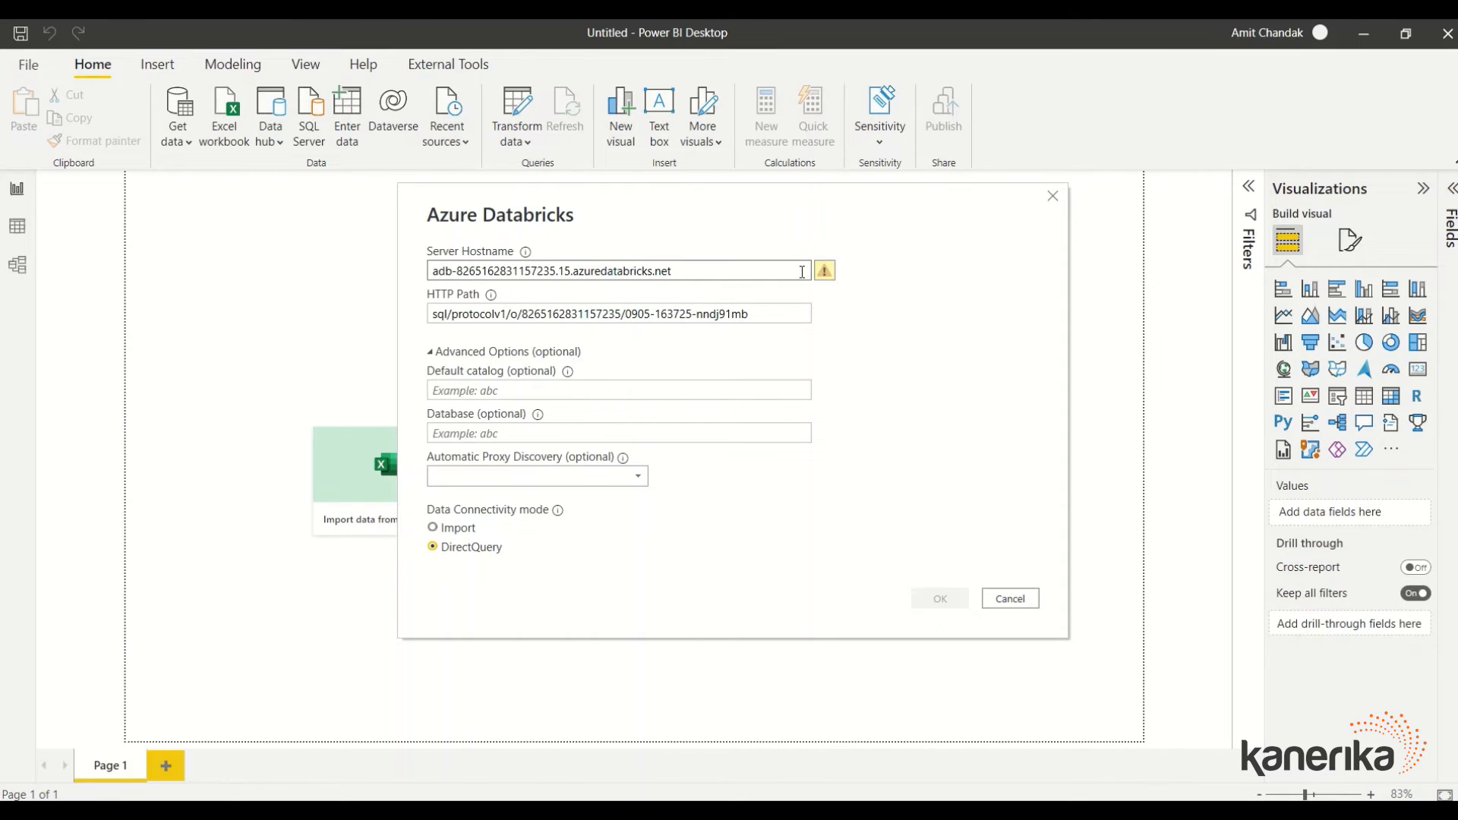
click(741, 310)
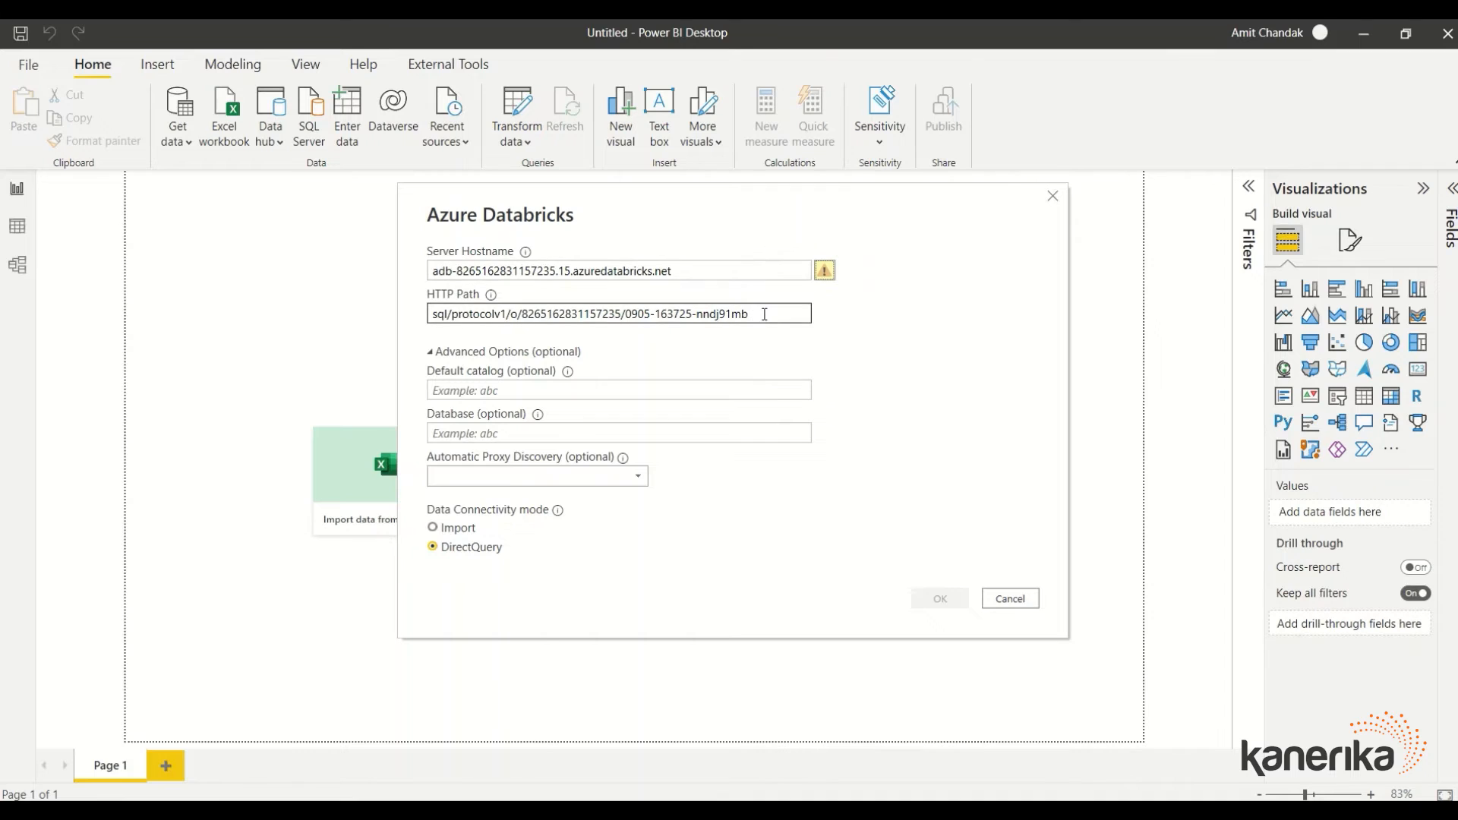
click(450, 532)
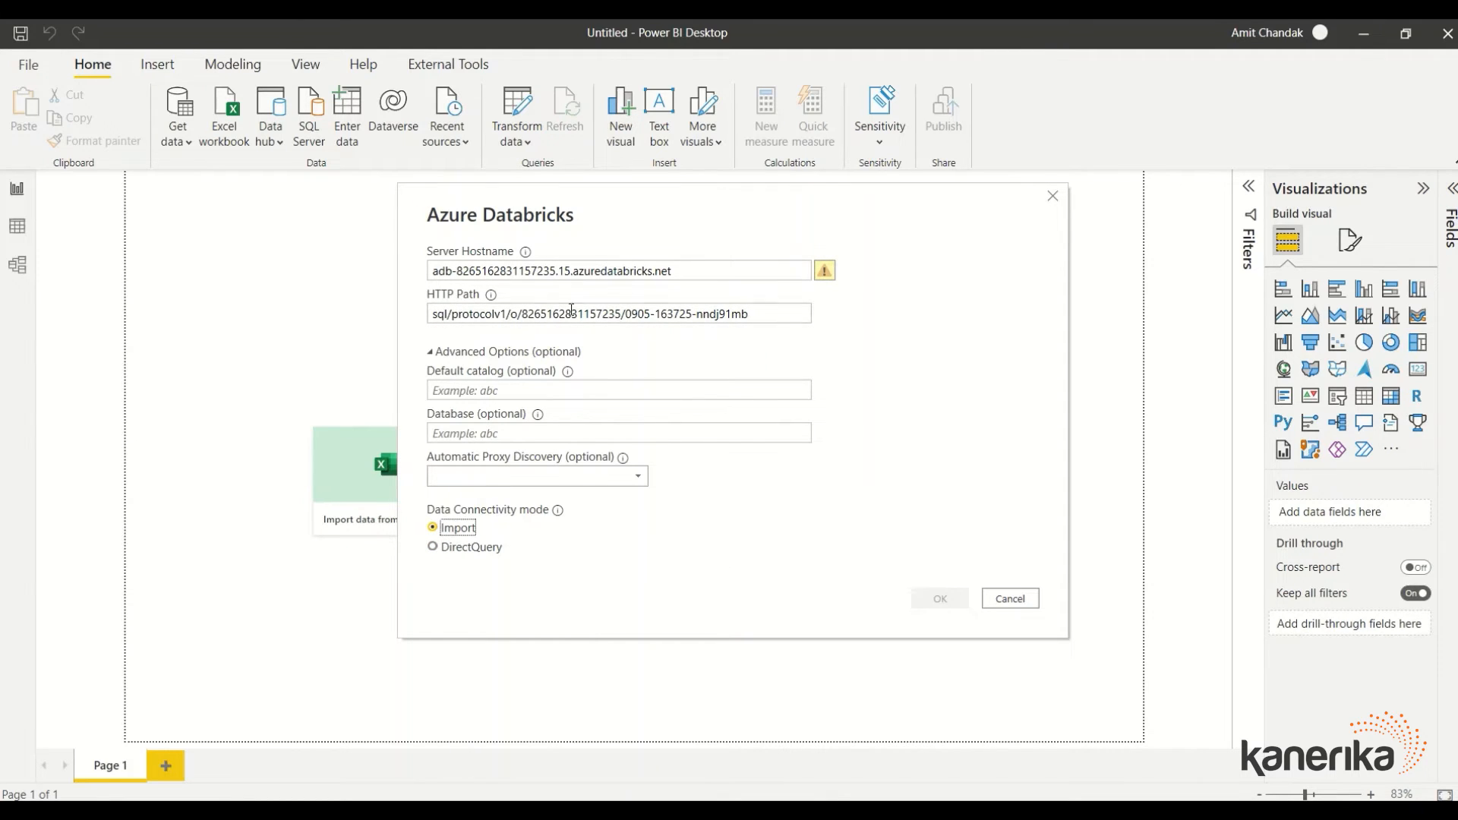
key(alt+Tab)
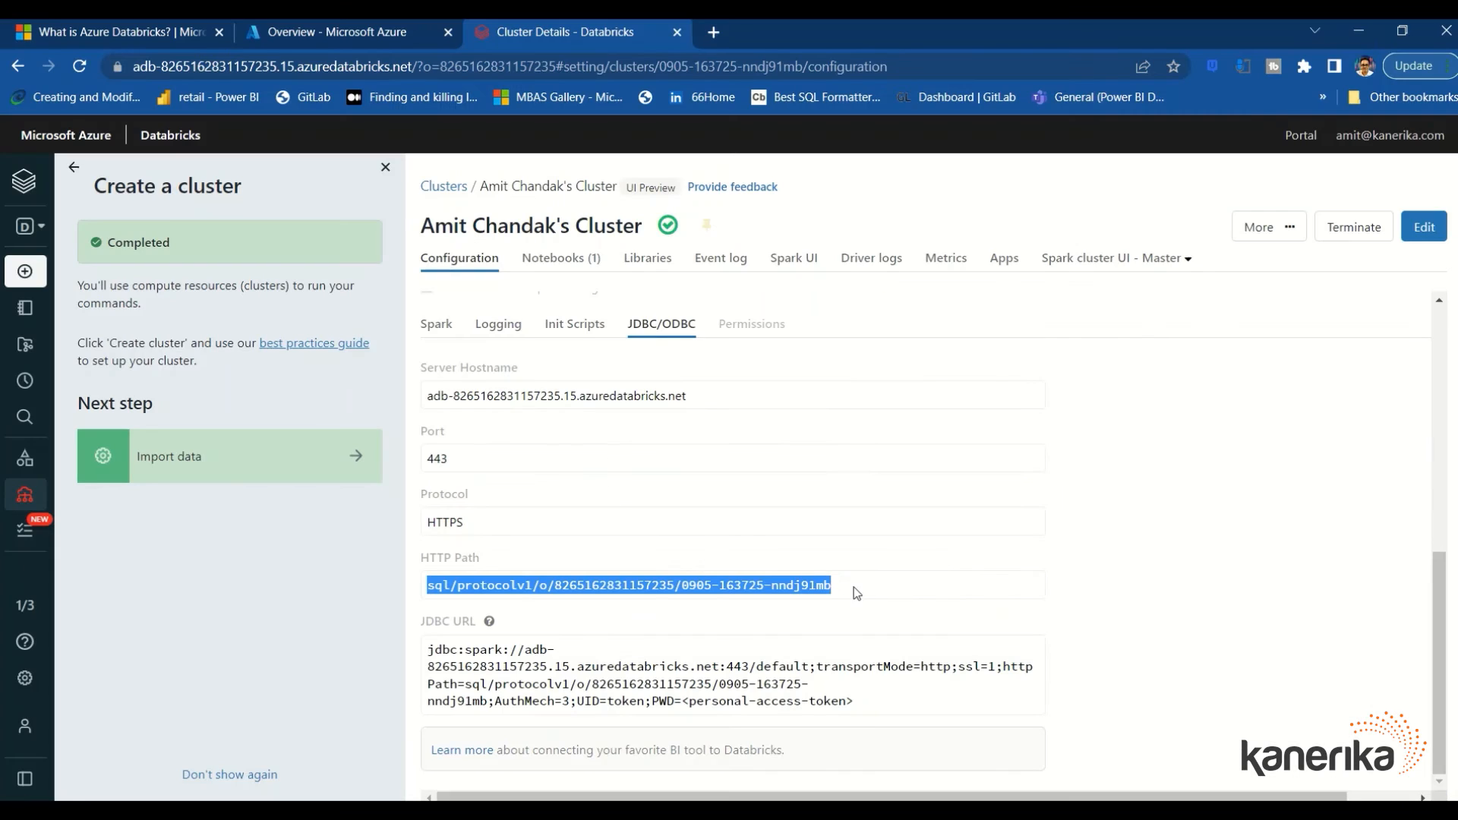
triple_click(565, 396)
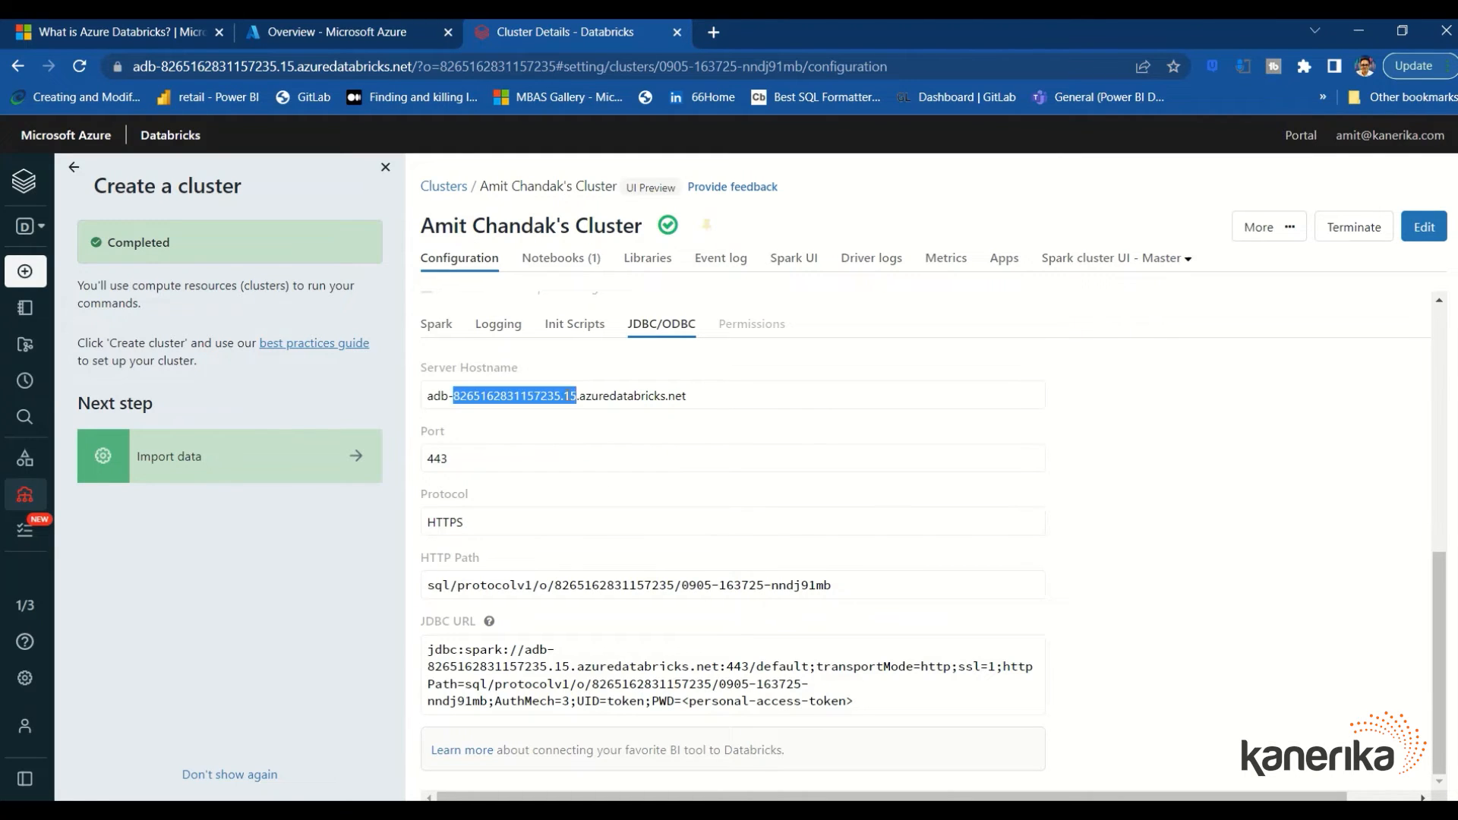
key(ctrl+c)
key(alt+Tab)
click(608, 270)
key(ctrl+a)
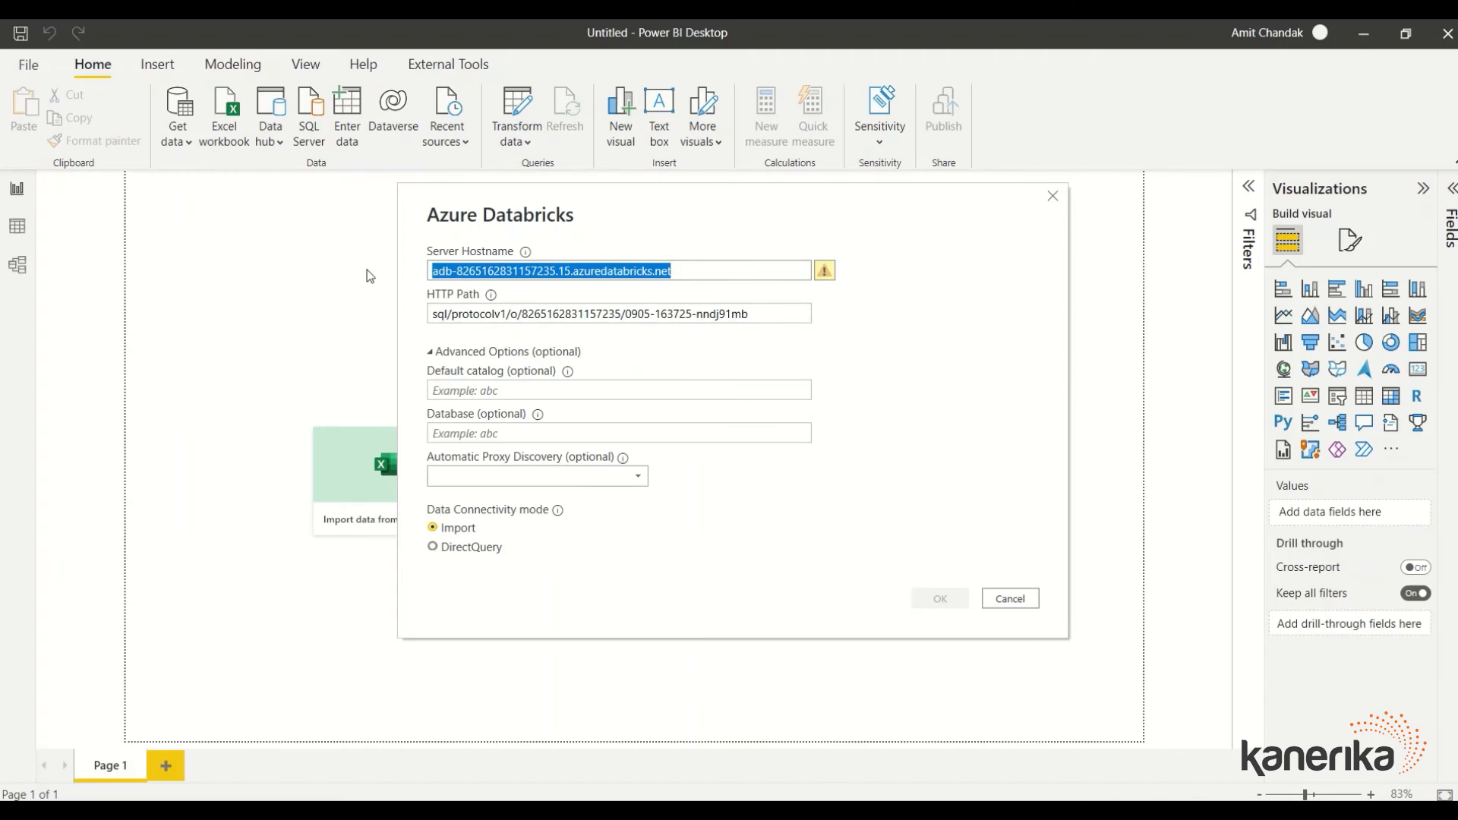
key(ctrl+v)
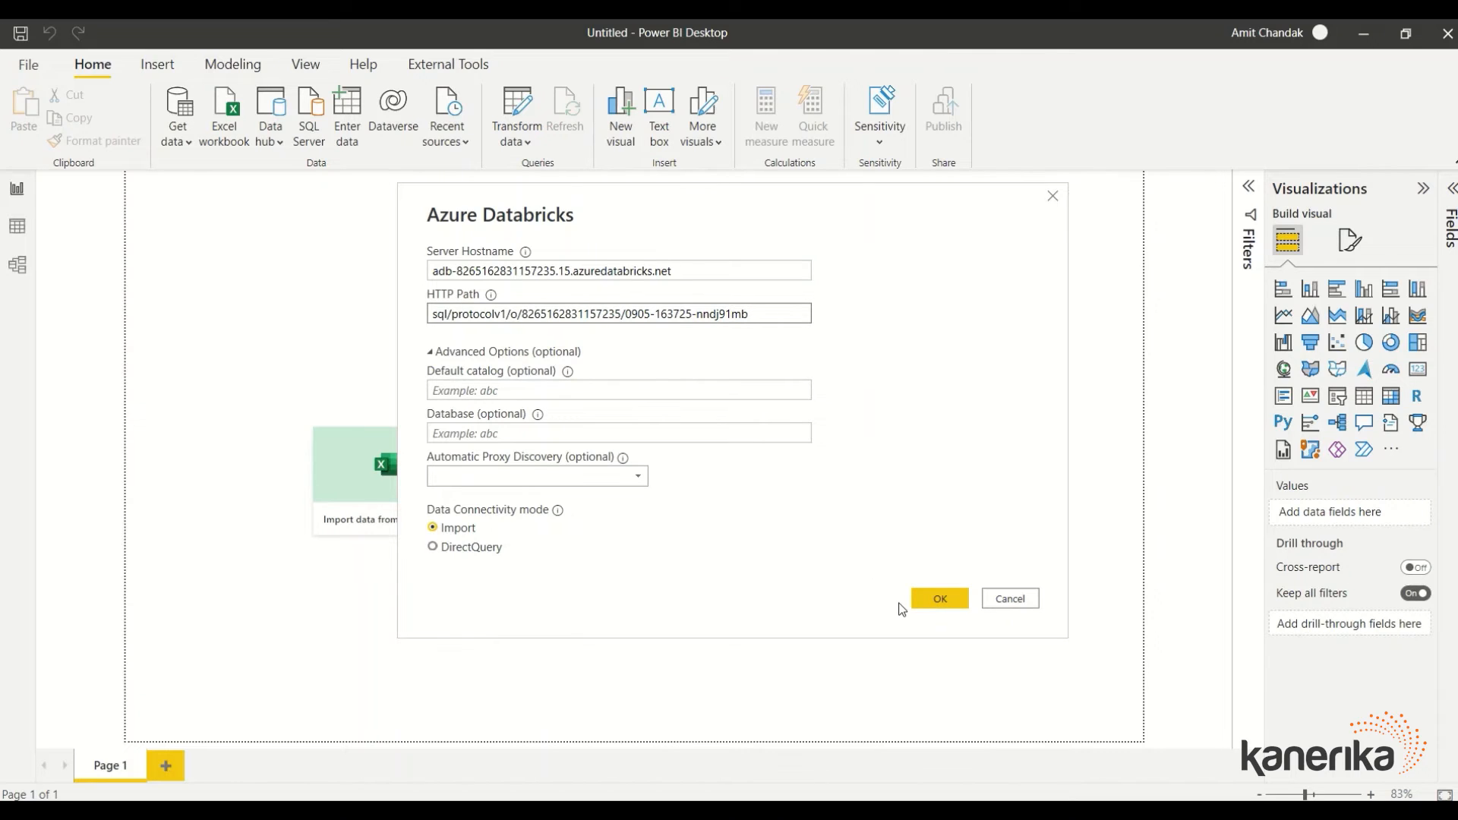
click(464, 550)
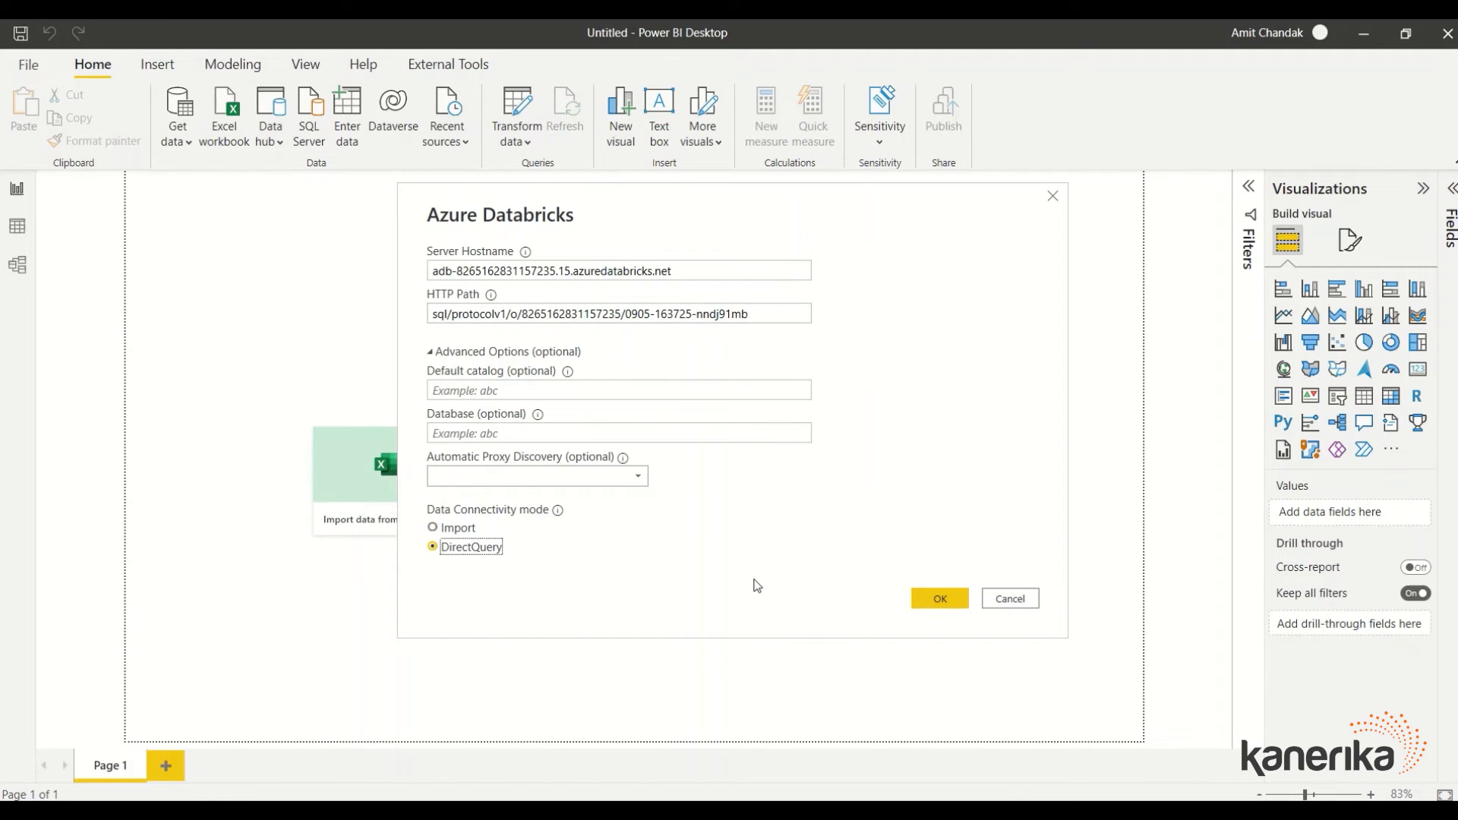
Submit the settings, sign in with Azure Active Directory, and connect to Databricks
click(936, 598)
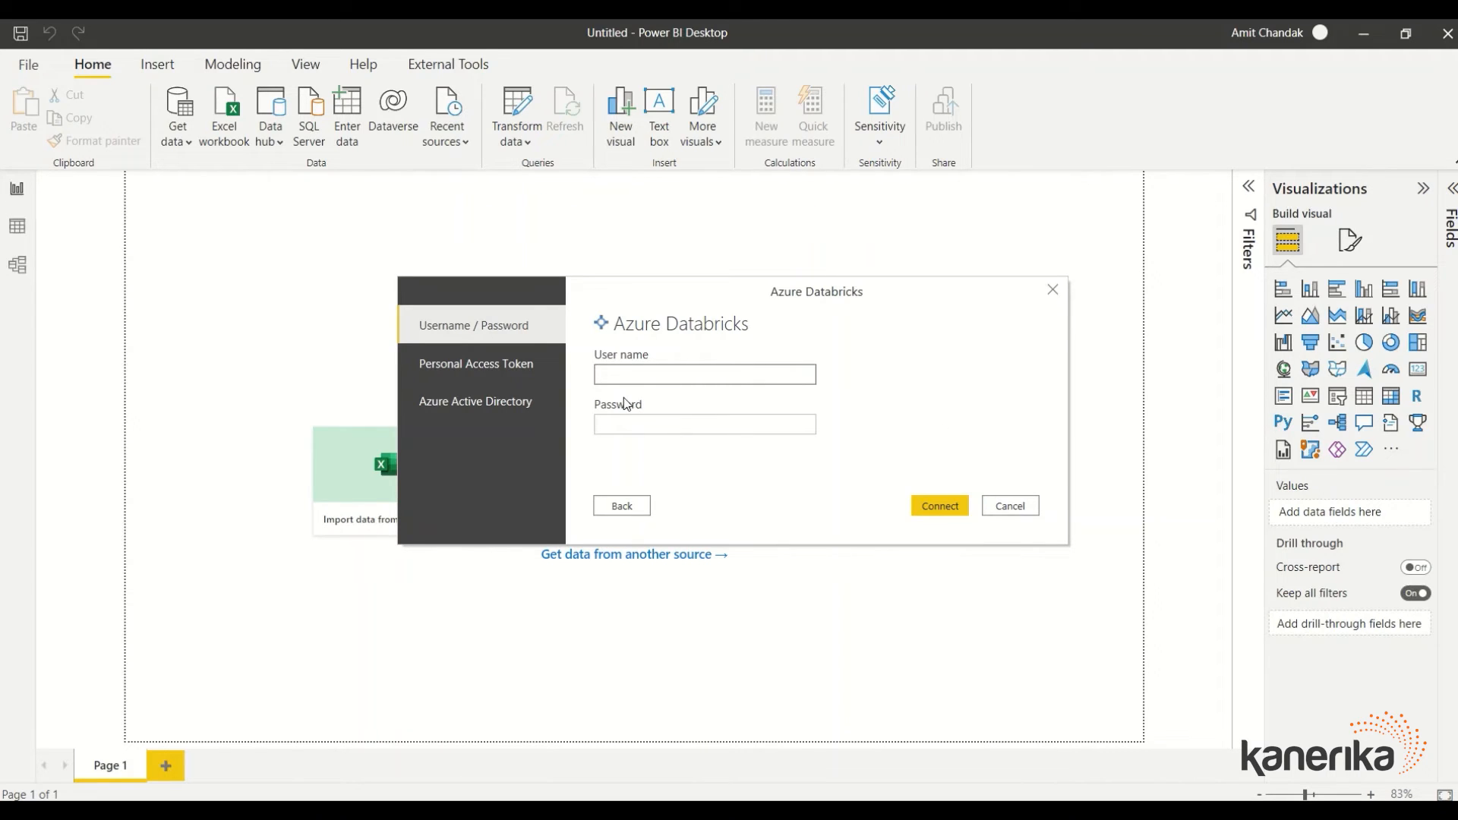
click(499, 411)
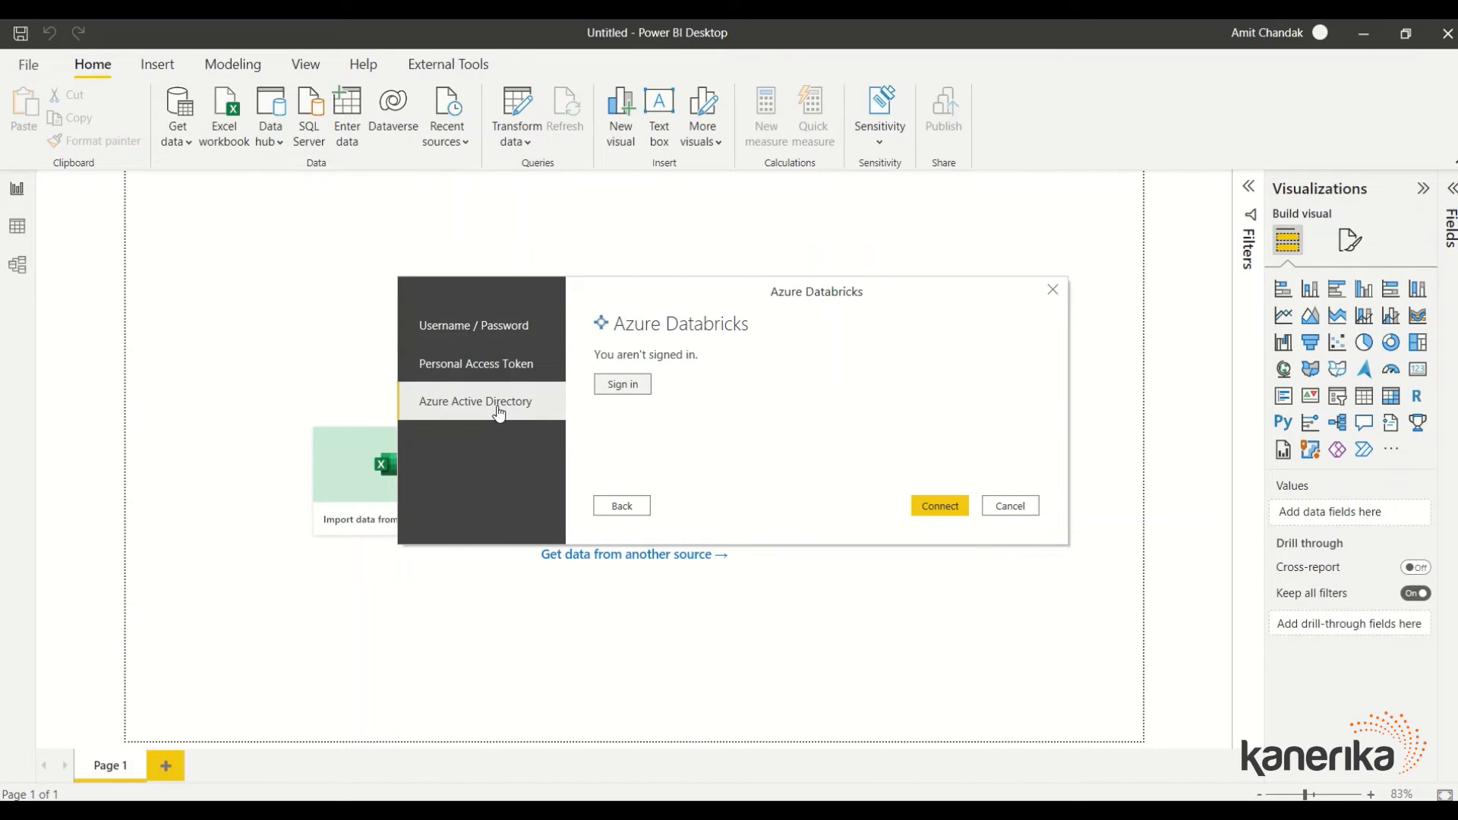
click(618, 387)
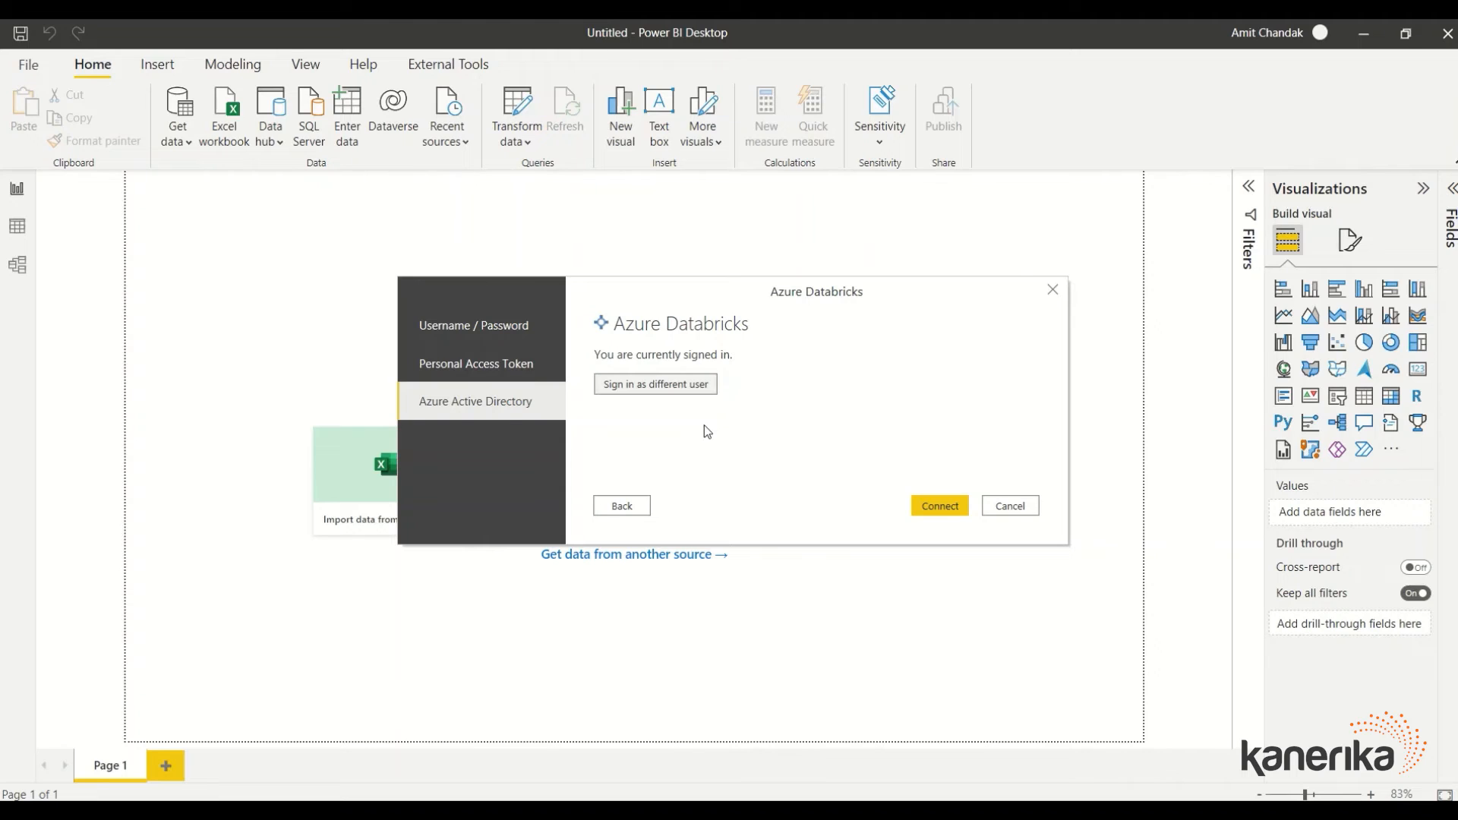
click(939, 511)
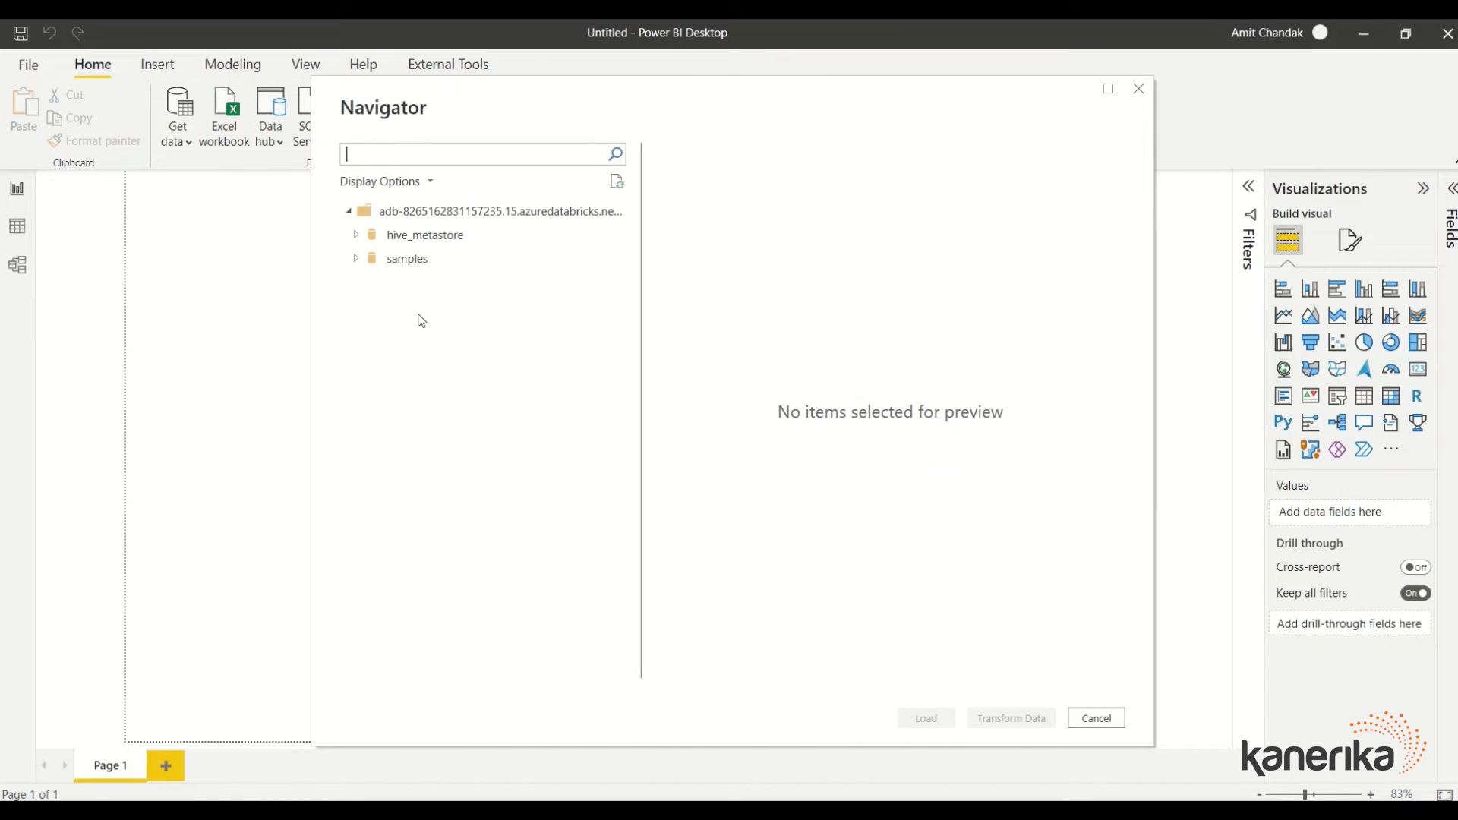
In the Navigator, check sales under hive_metastore > test and load it
click(360, 243)
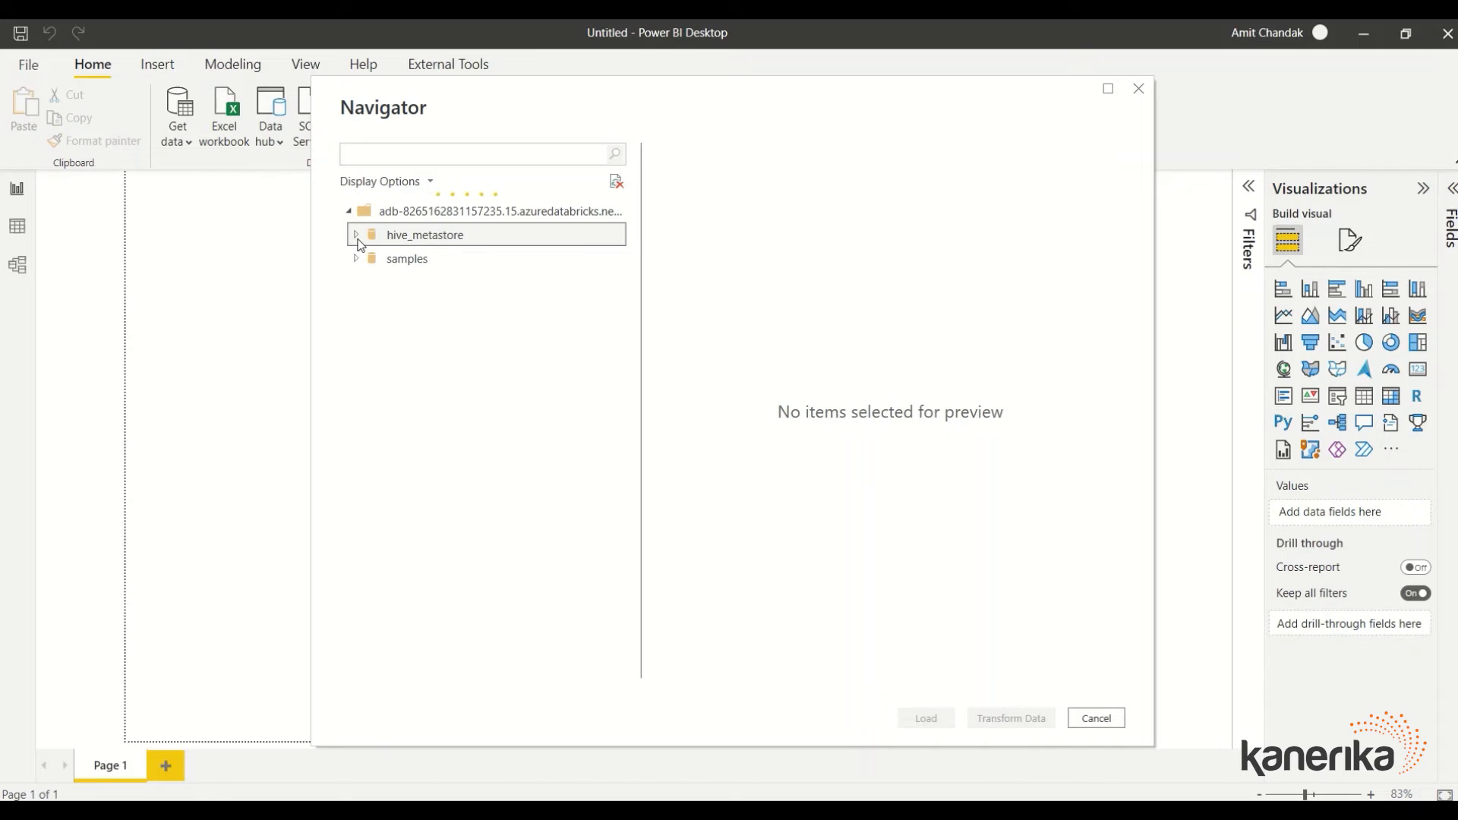
click(368, 287)
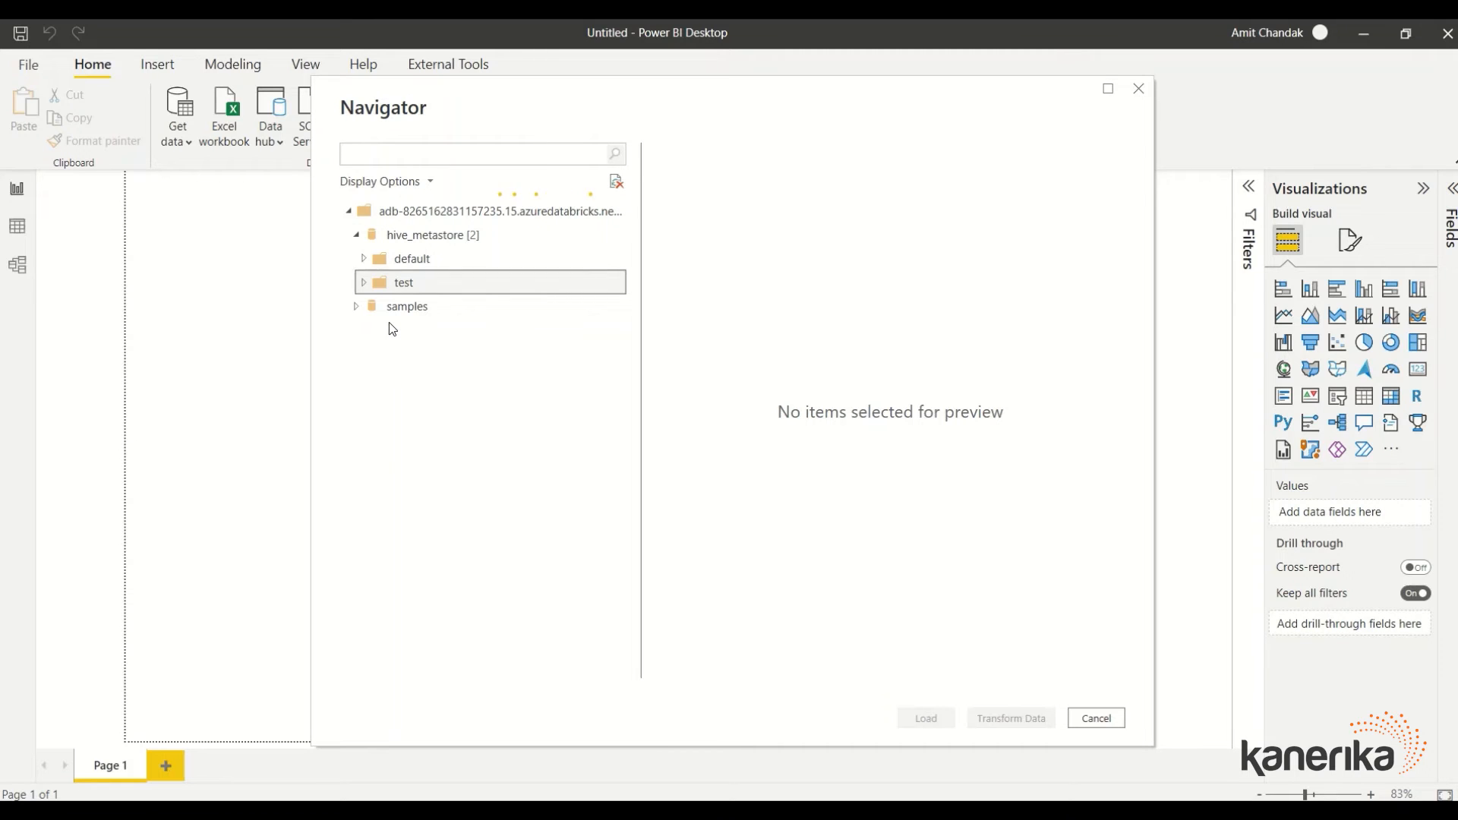
click(384, 306)
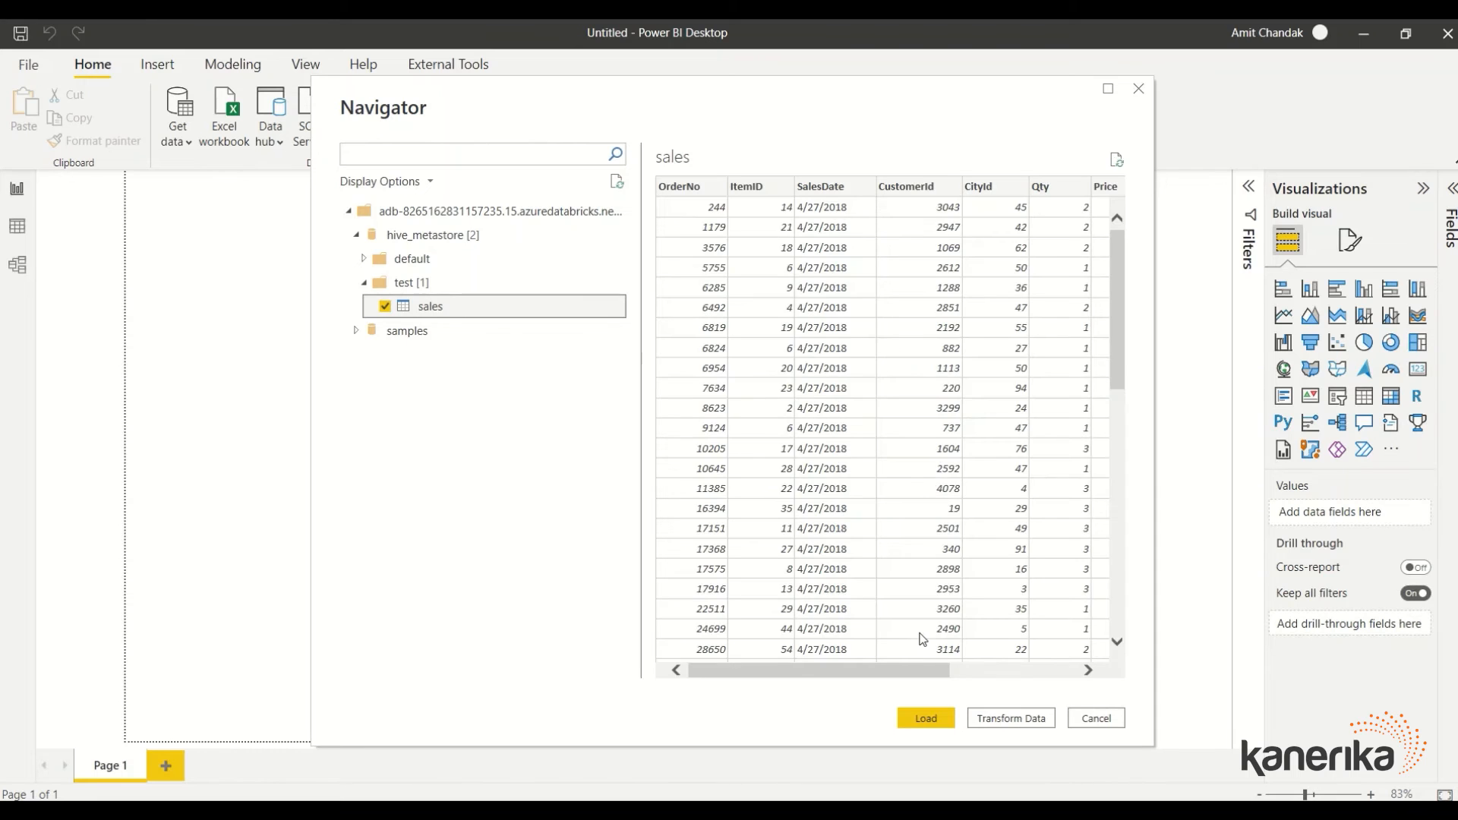
click(924, 718)
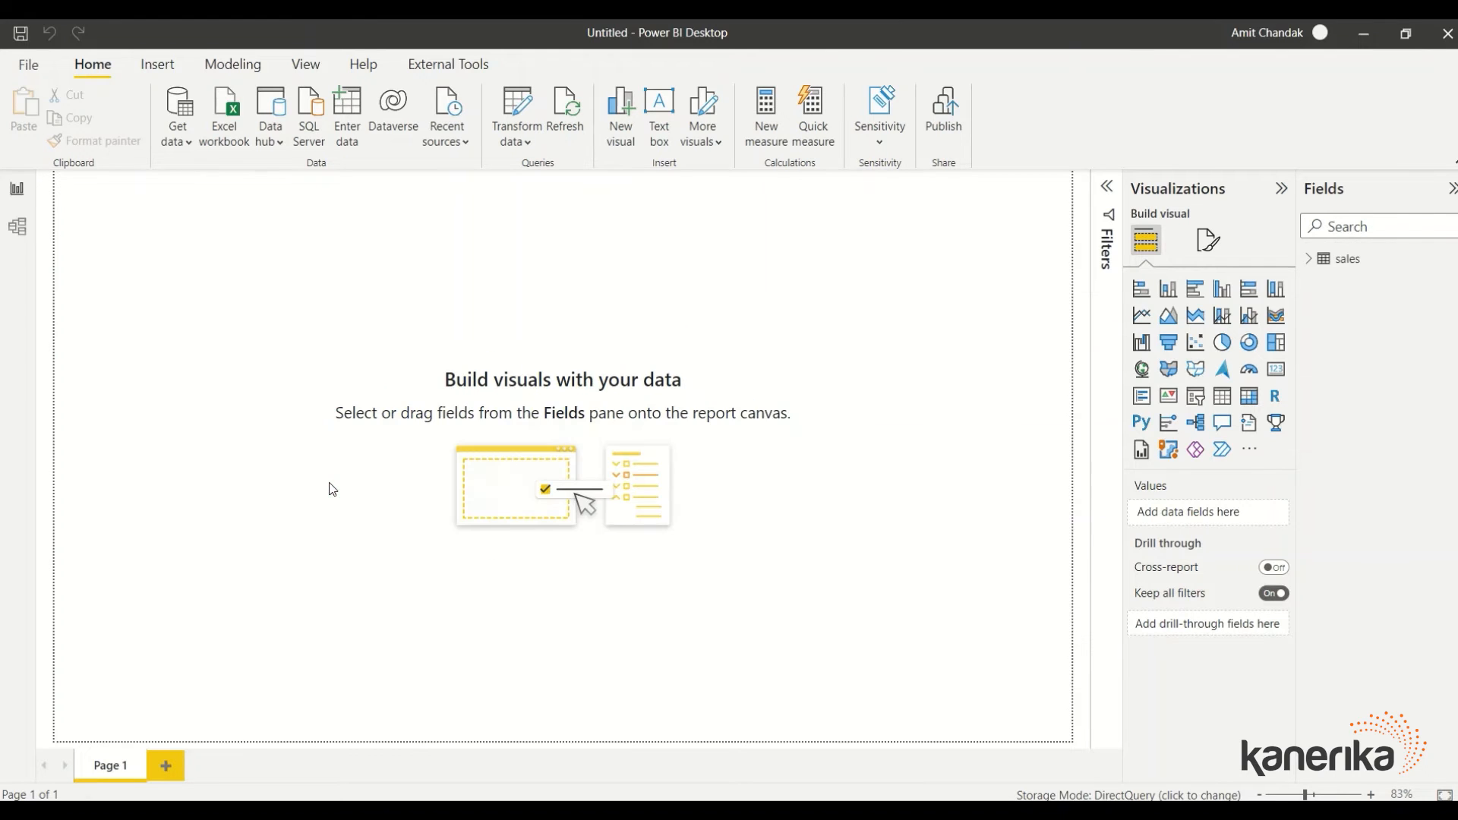
Change the SalesDate field's data type to Date and confirm the change
click(1308, 258)
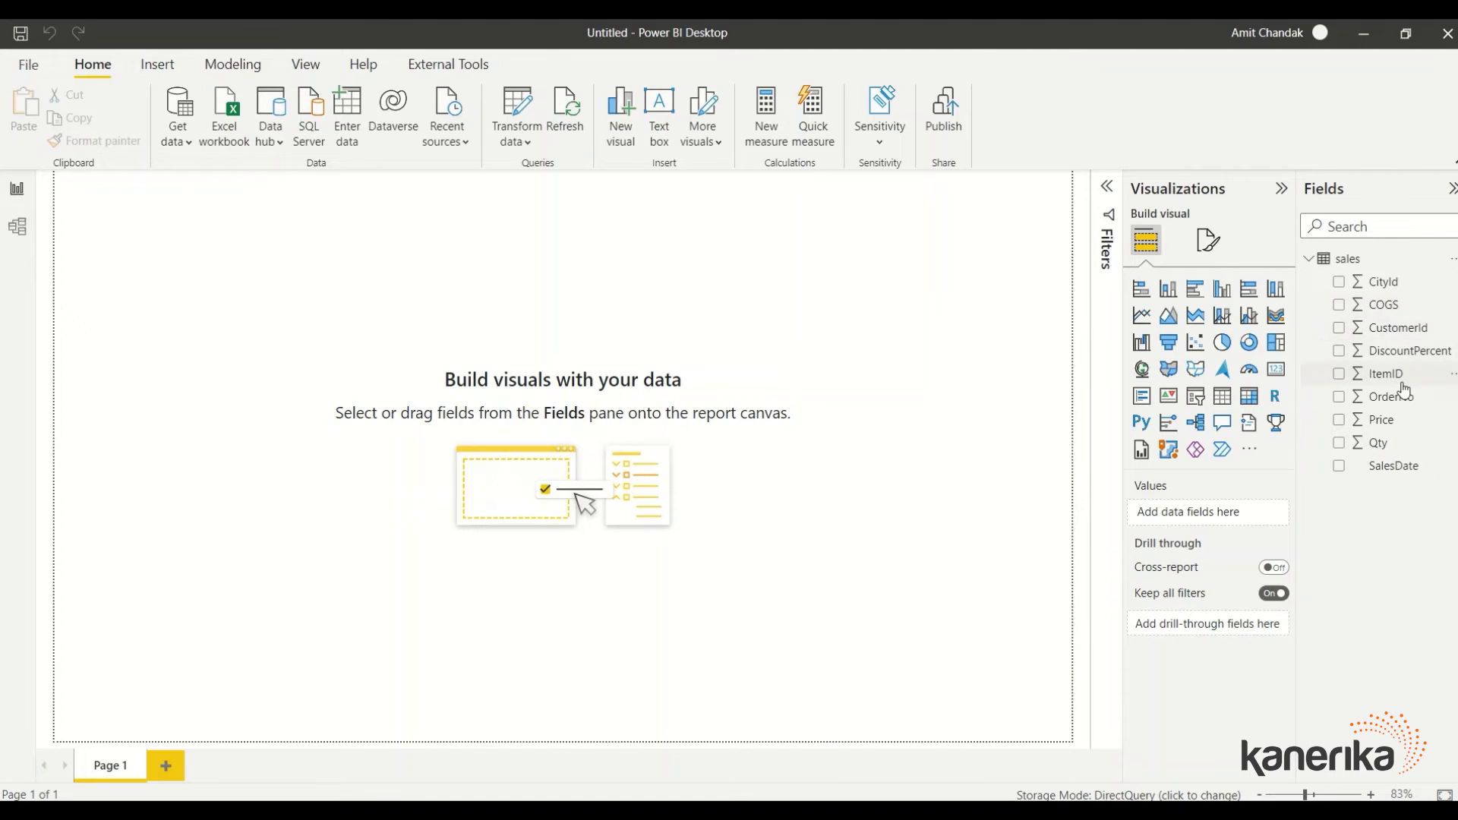
click(1392, 475)
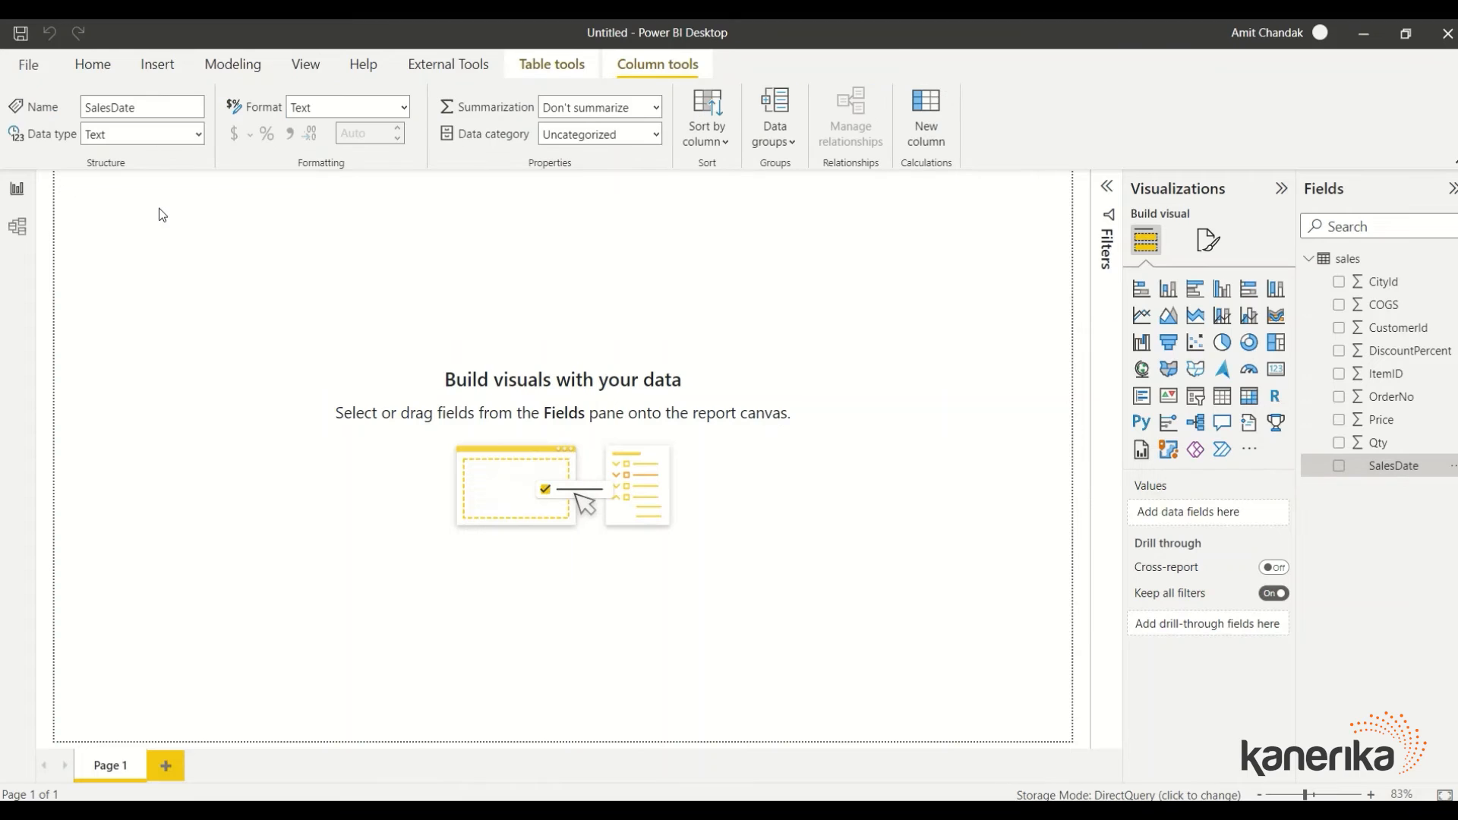
click(199, 134)
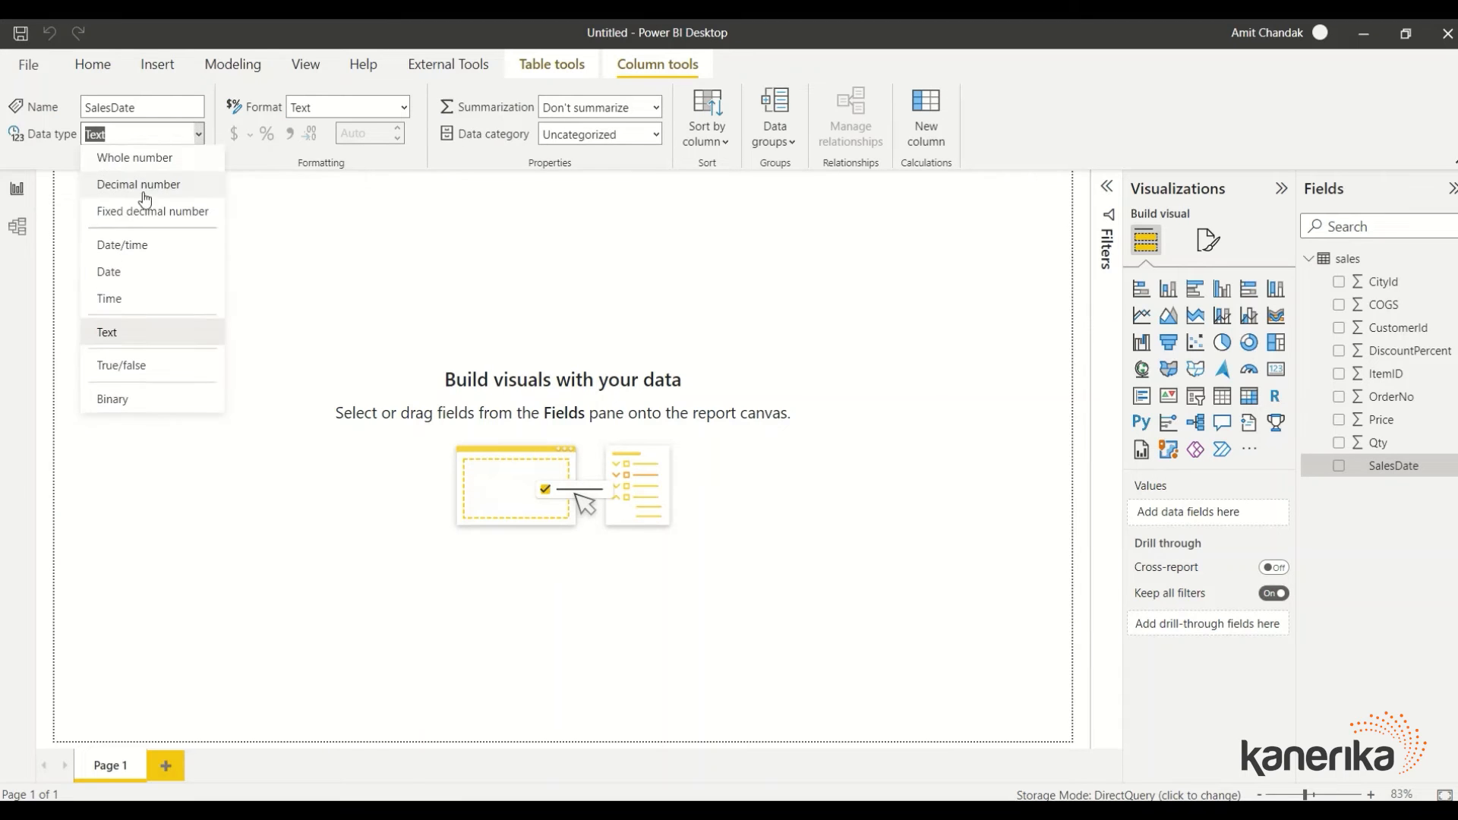
click(138, 279)
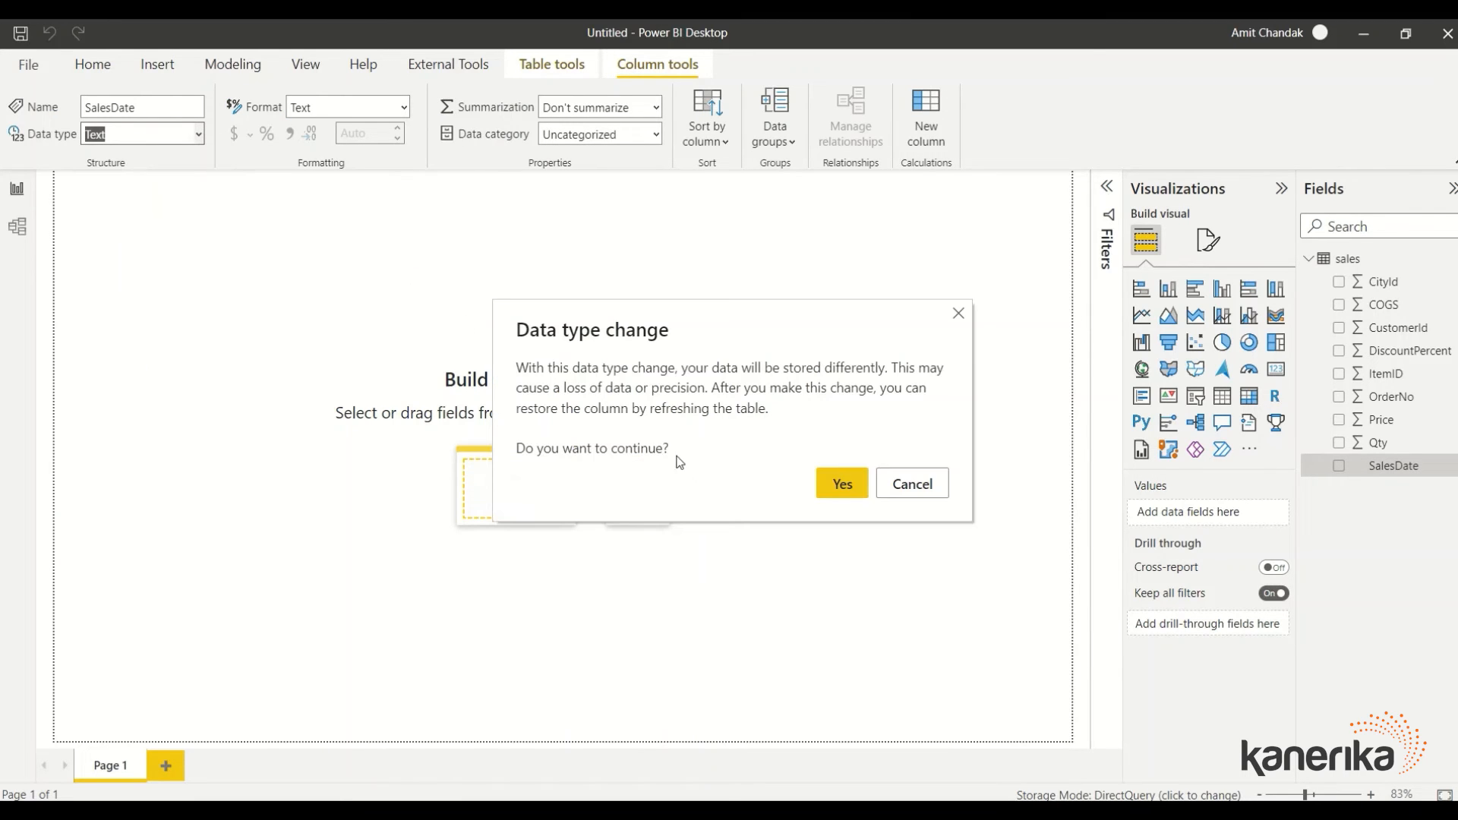
click(842, 486)
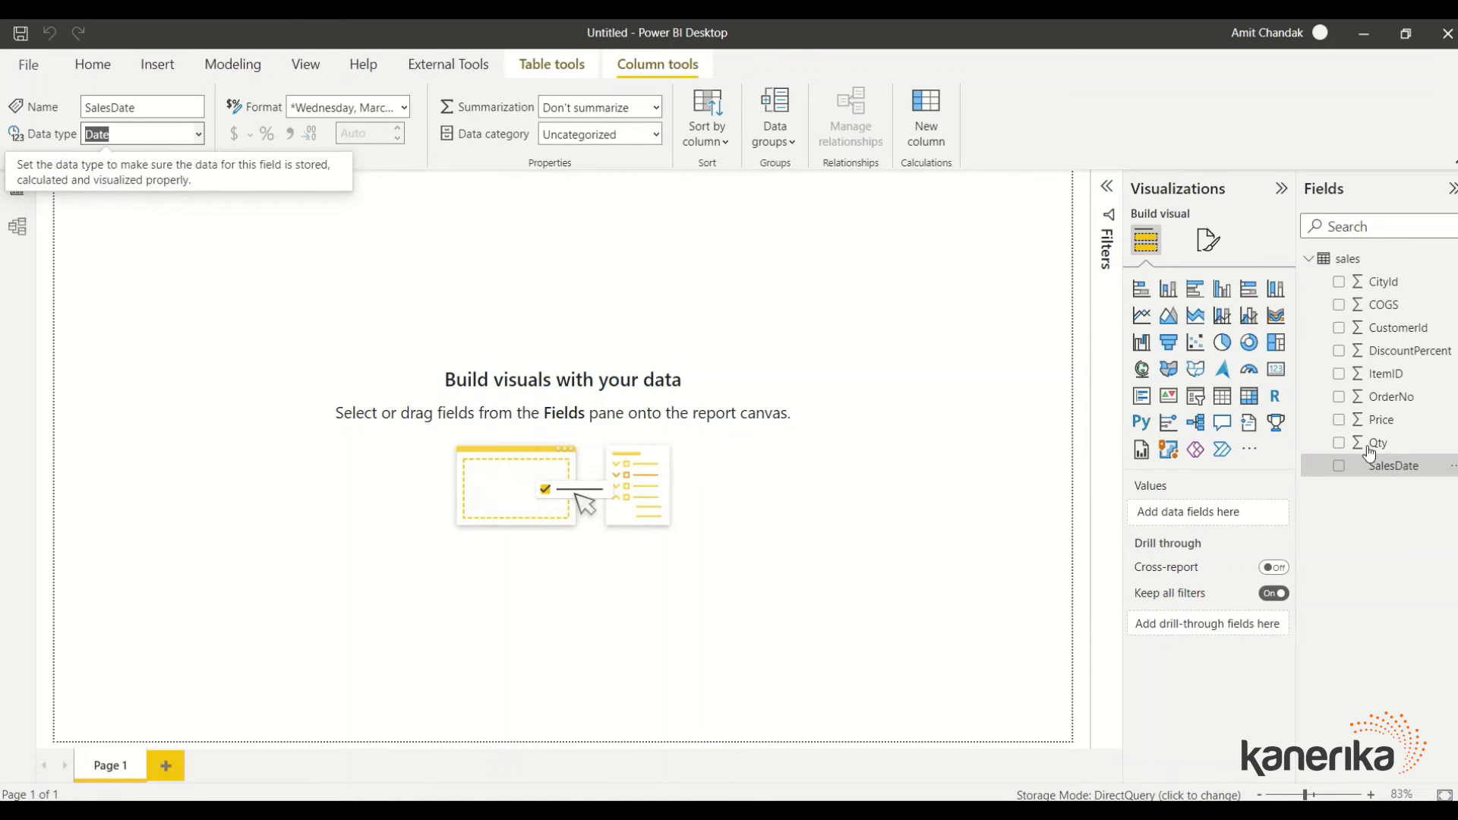
Set OrderNo's summarization to Don't summarize
click(1391, 403)
click(616, 107)
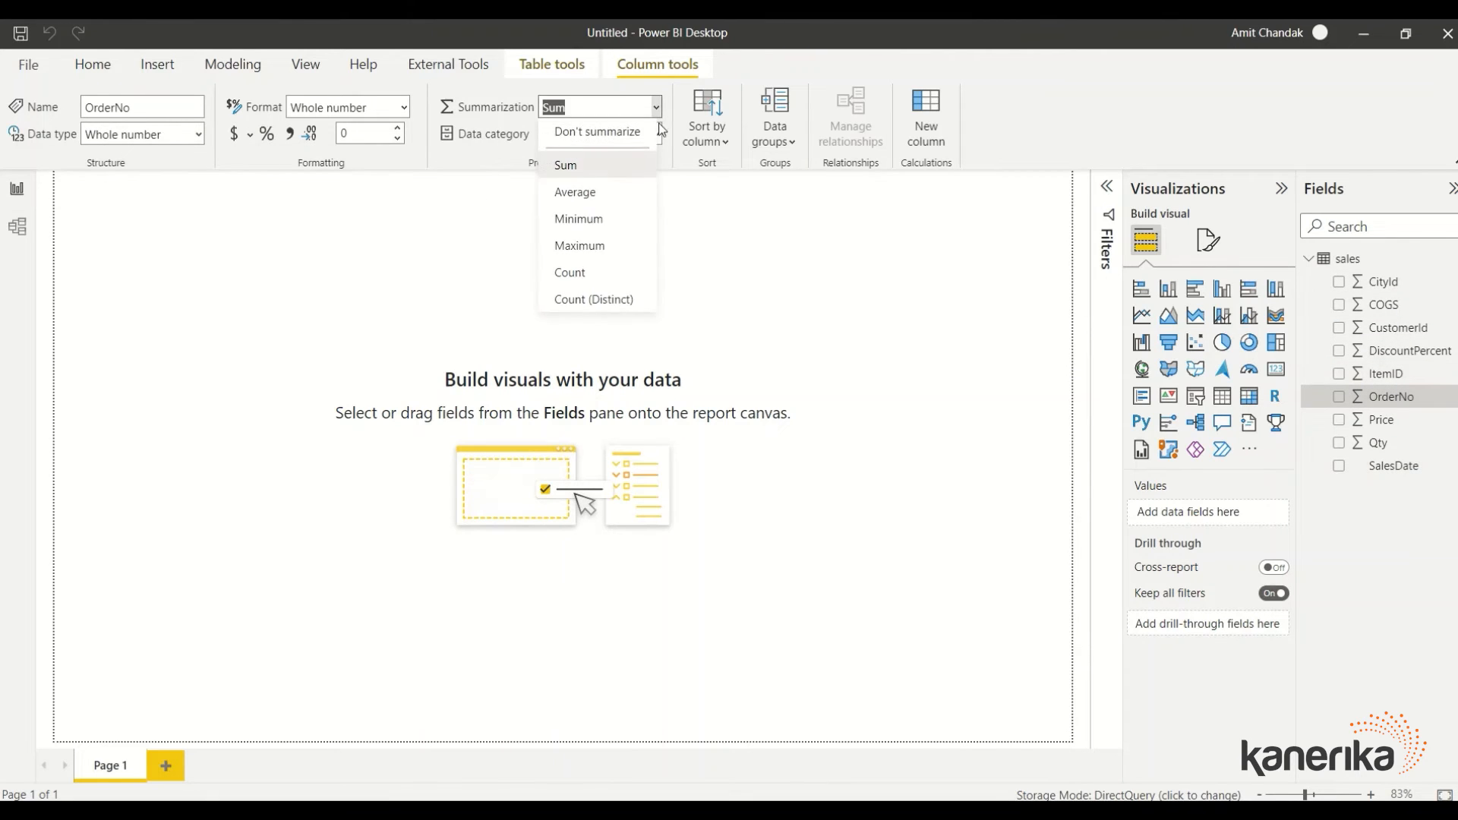
click(610, 137)
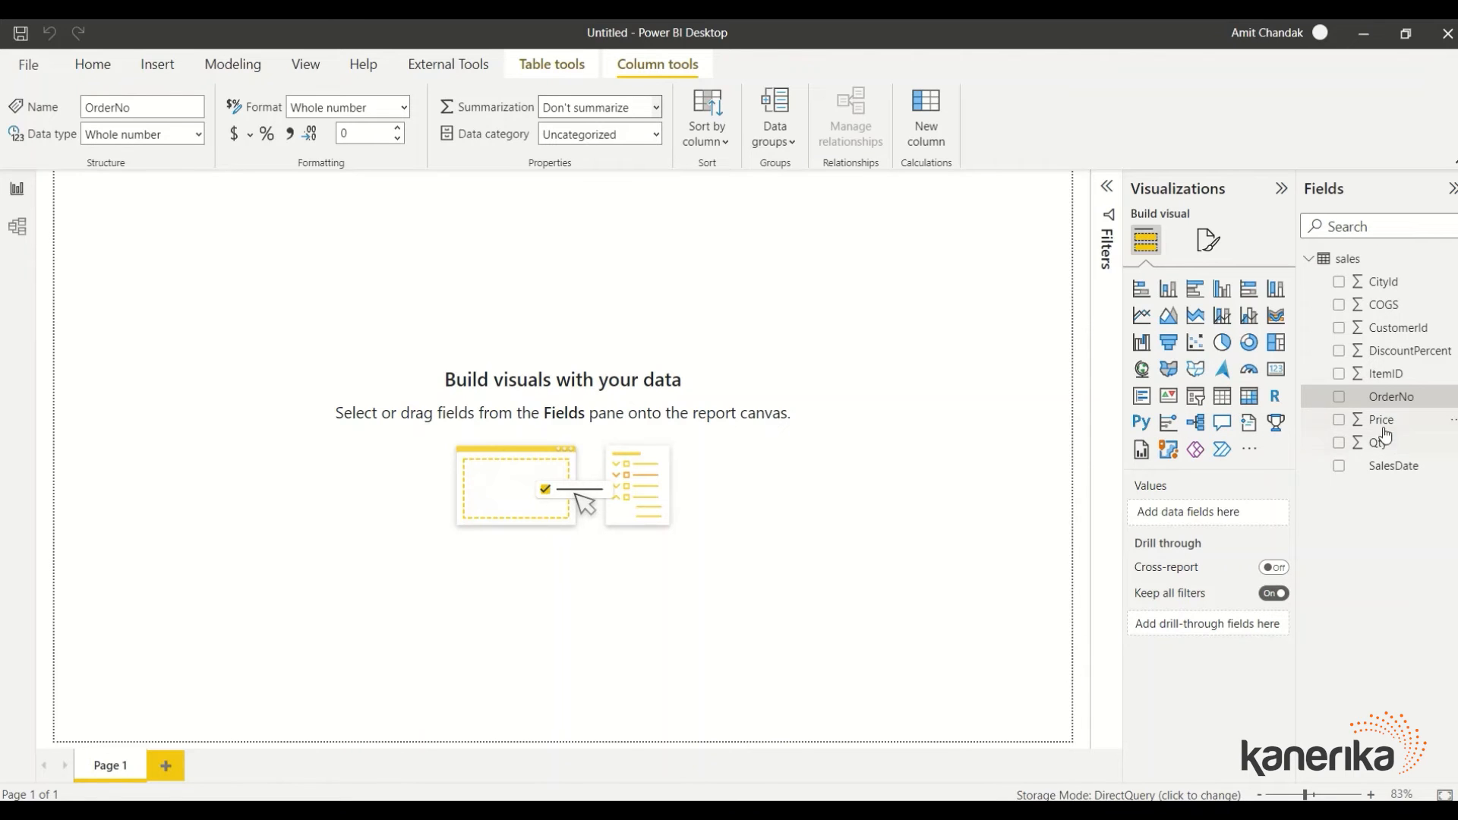
Create a table from OrderNo, enlarge it, and add Qty and Price as columns
drag(1391, 396, 296, 387)
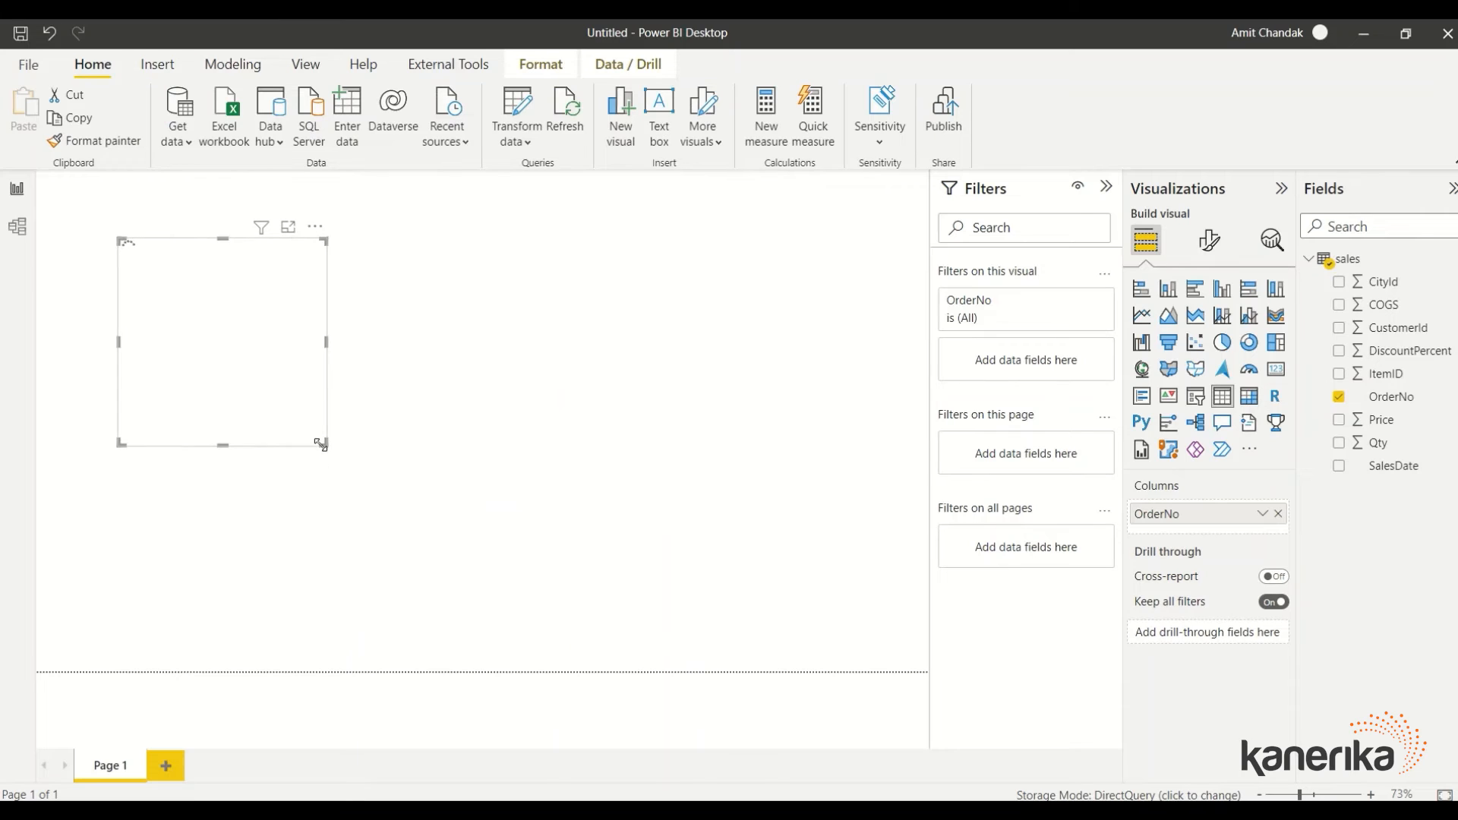
drag(325, 444, 429, 577)
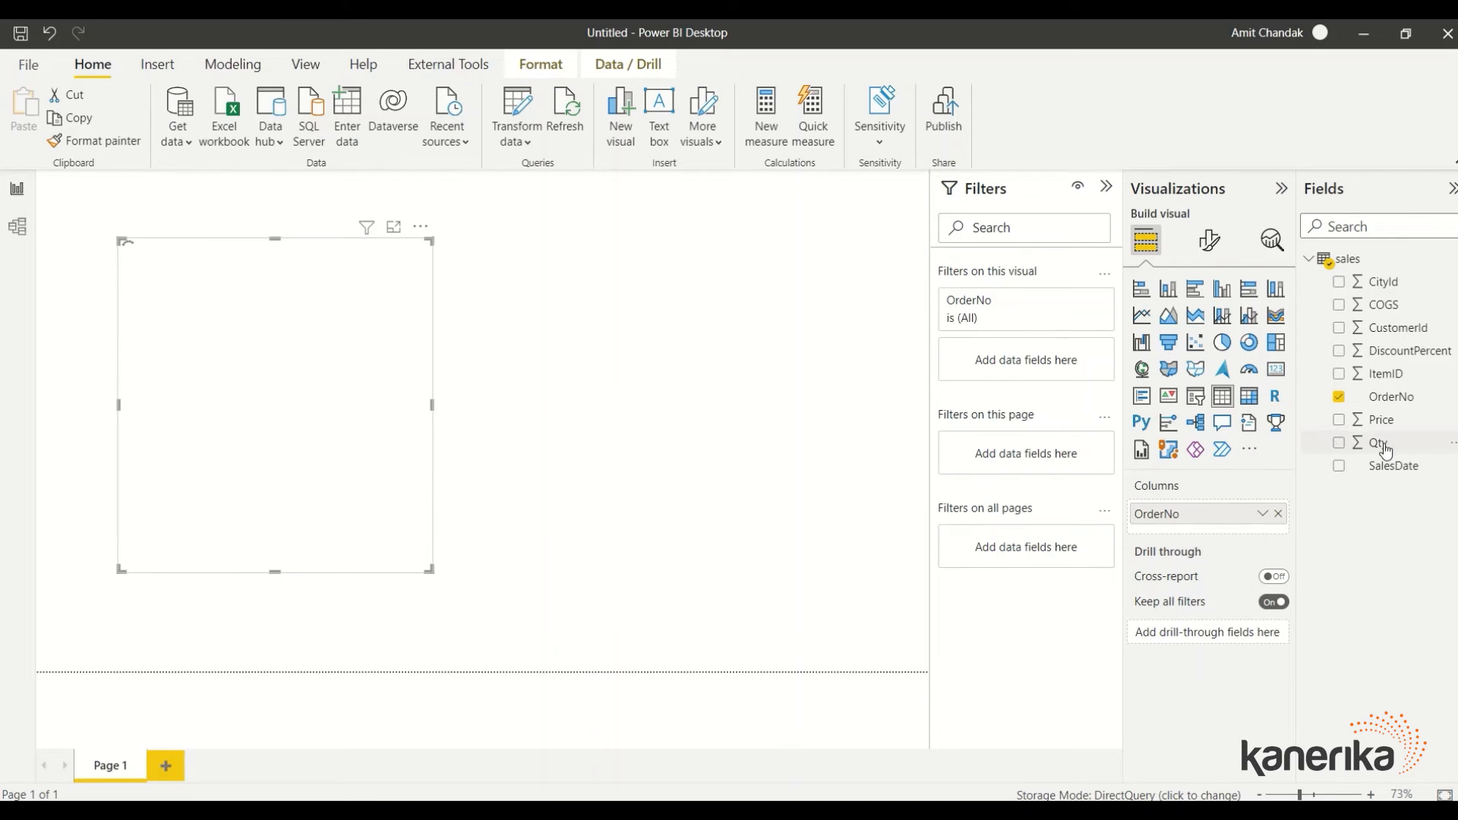
drag(1380, 444, 331, 361)
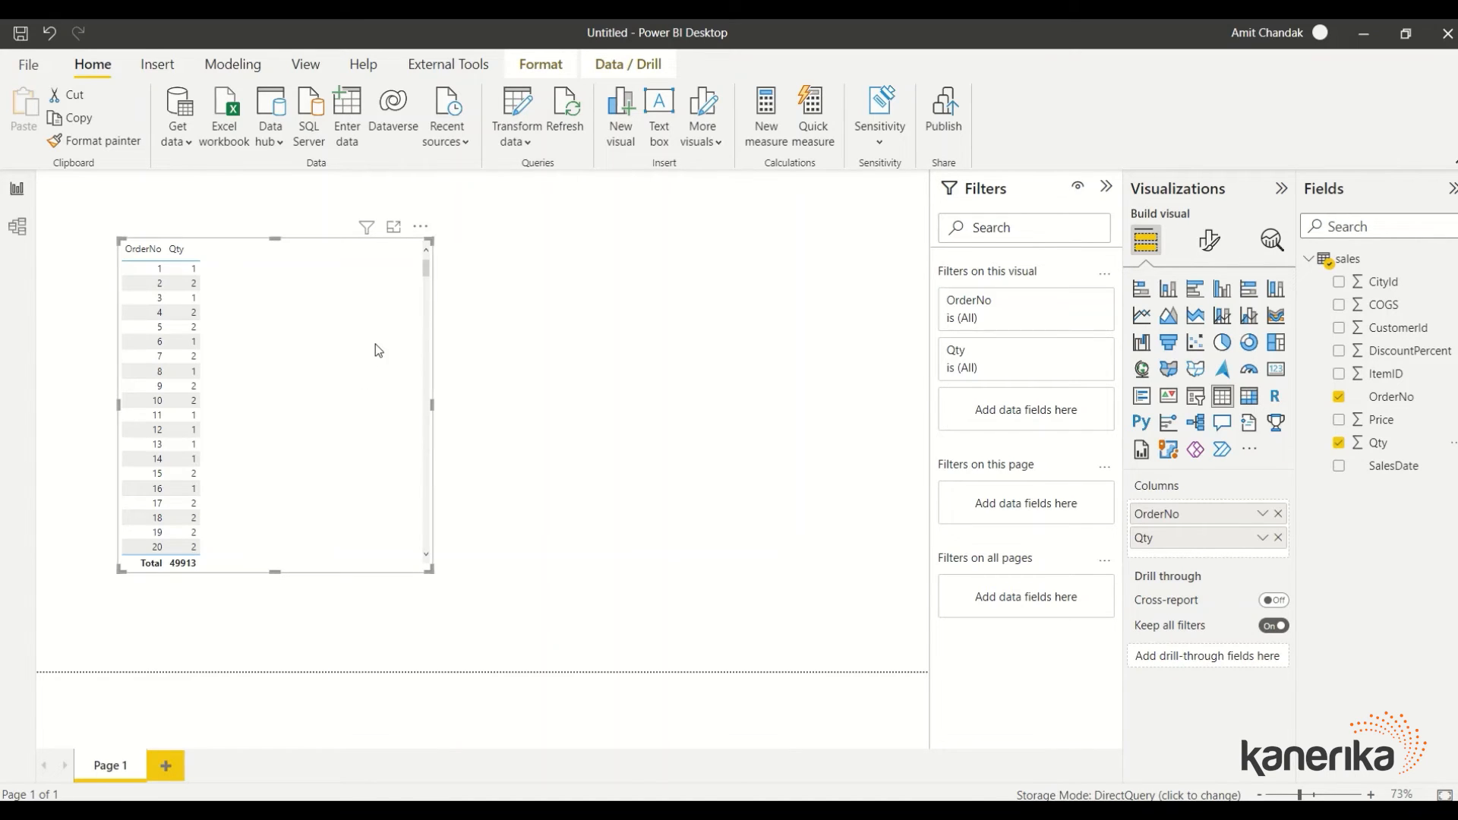
click(1260, 537)
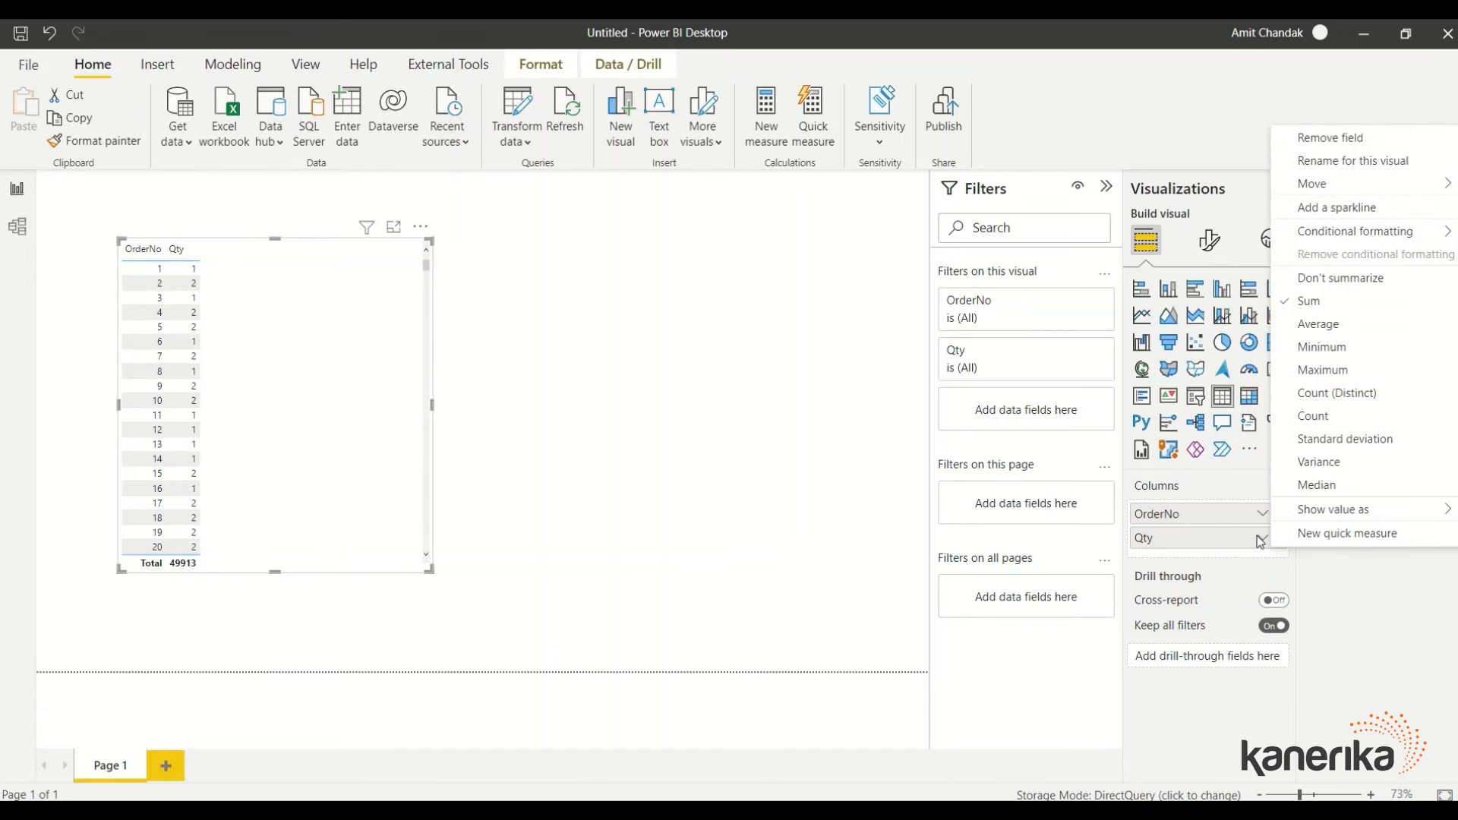
click(549, 457)
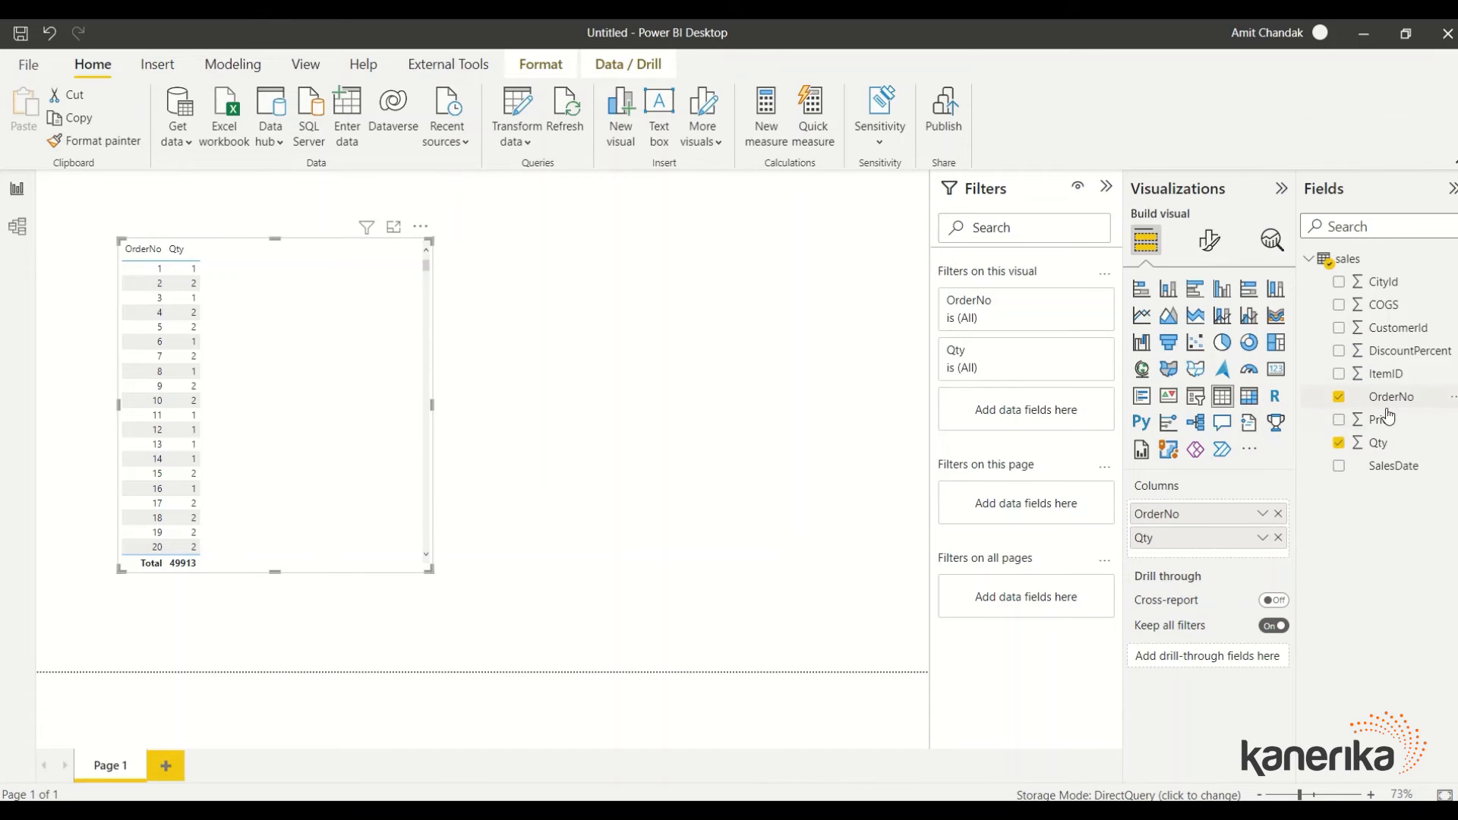
drag(1386, 418, 342, 365)
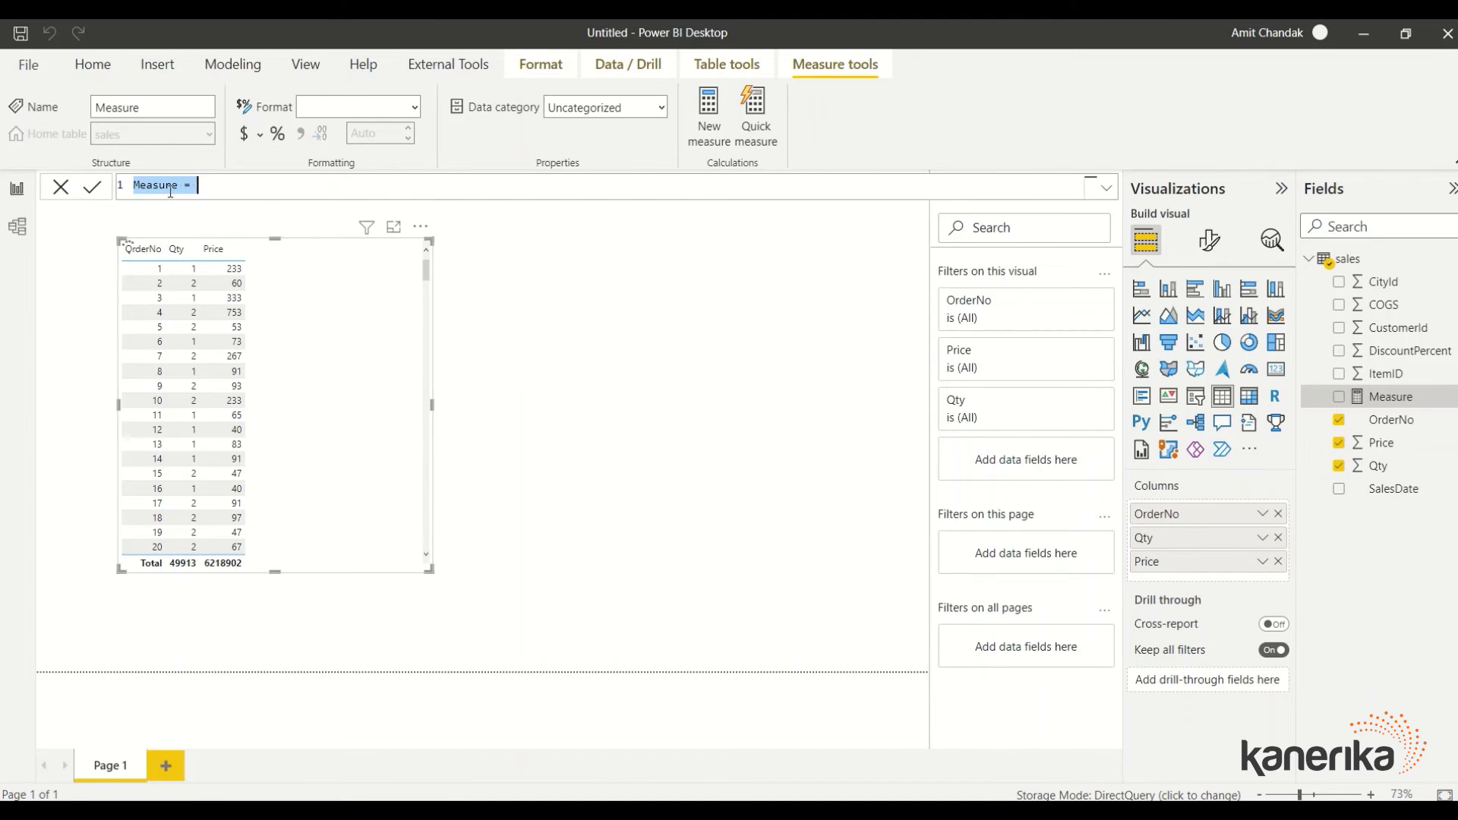
Define the measure Gross Amount = sumx(sales, [Price]*[Qty]) and add it as a table column
double_click(167, 187)
text(Gross)
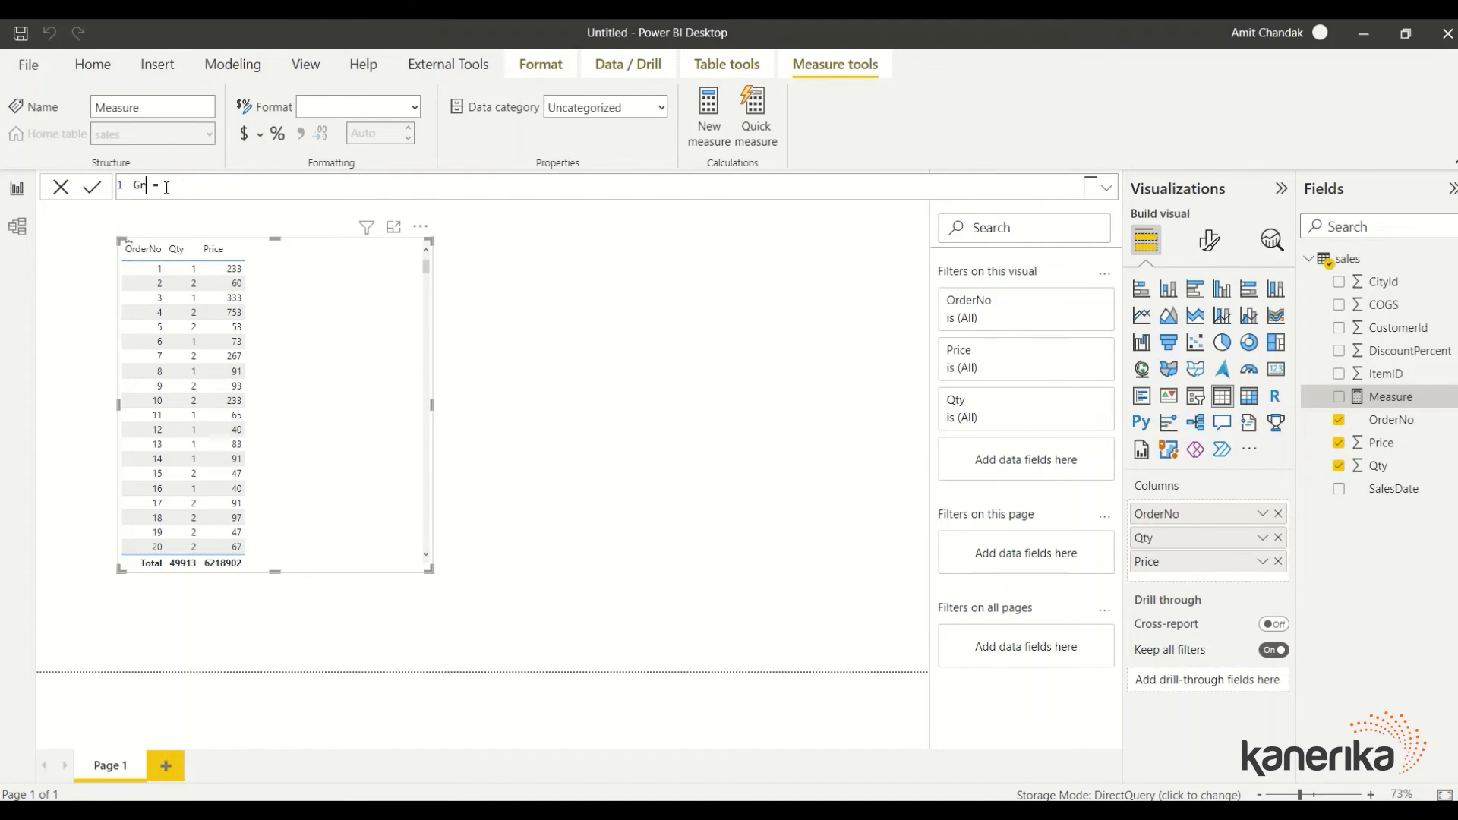
text( Amount = sumx)
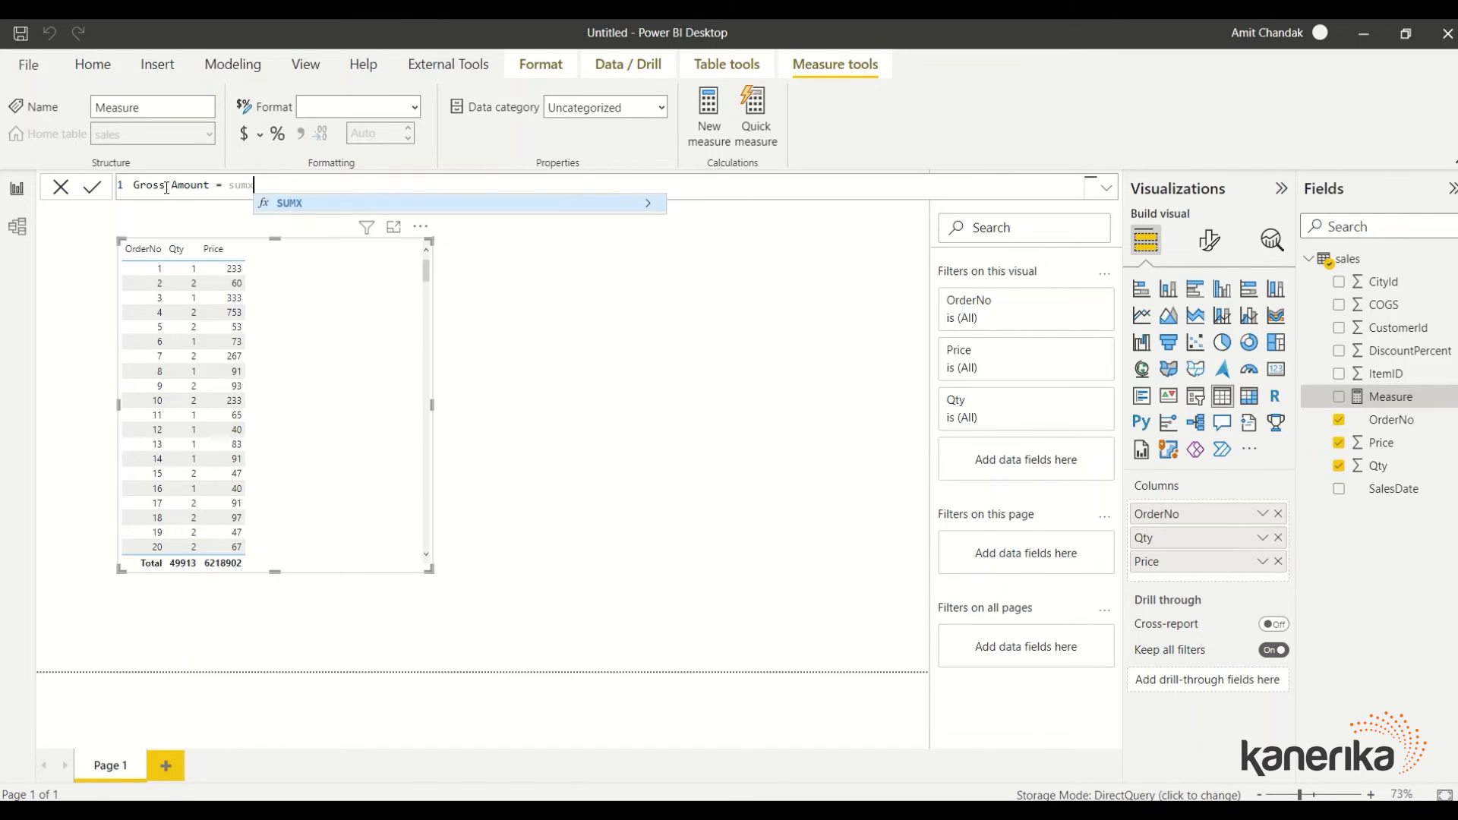
text((sales, [r)
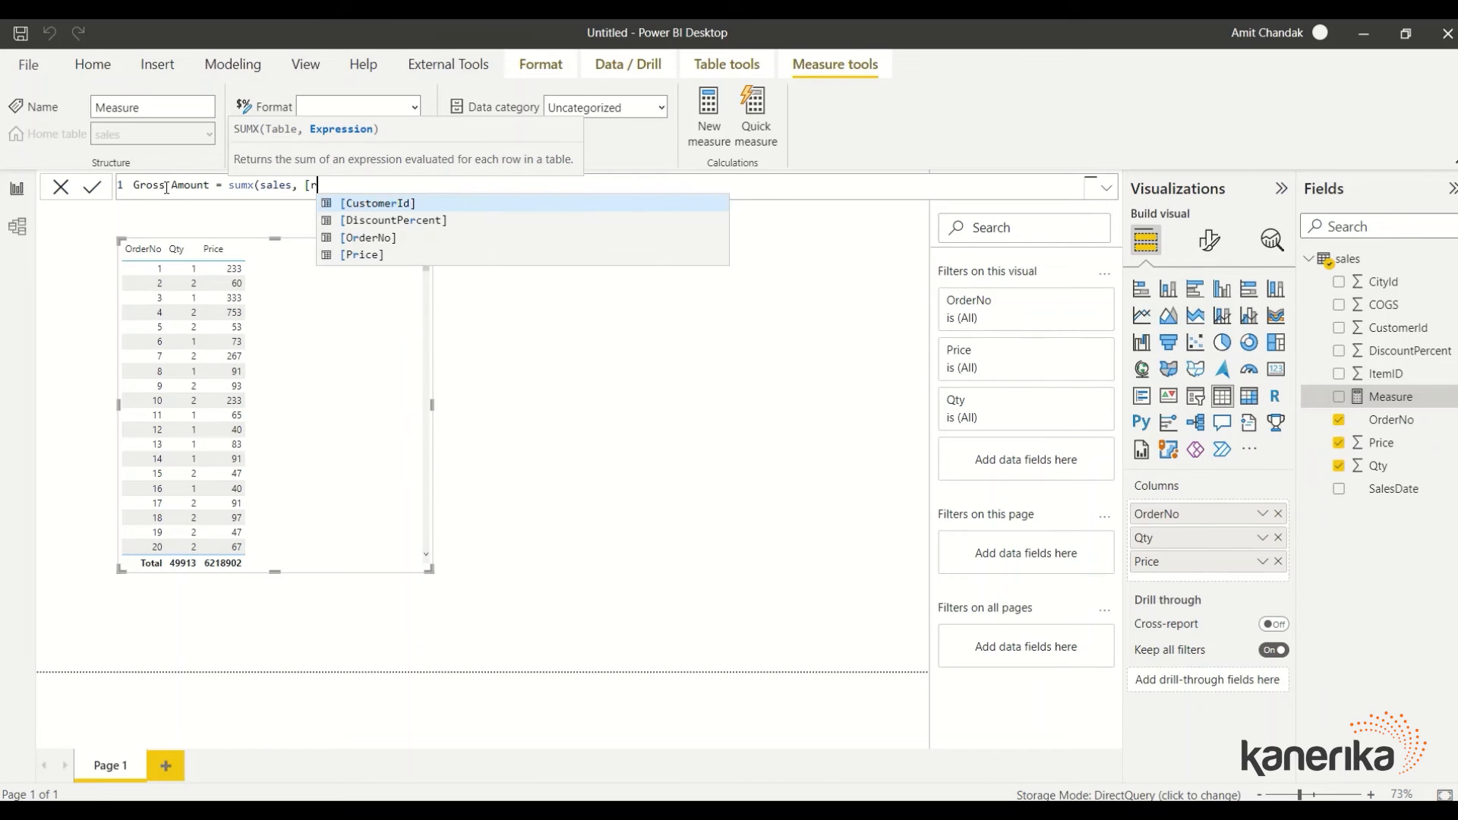
key(BackSpace)
text(p)
key(Tab)
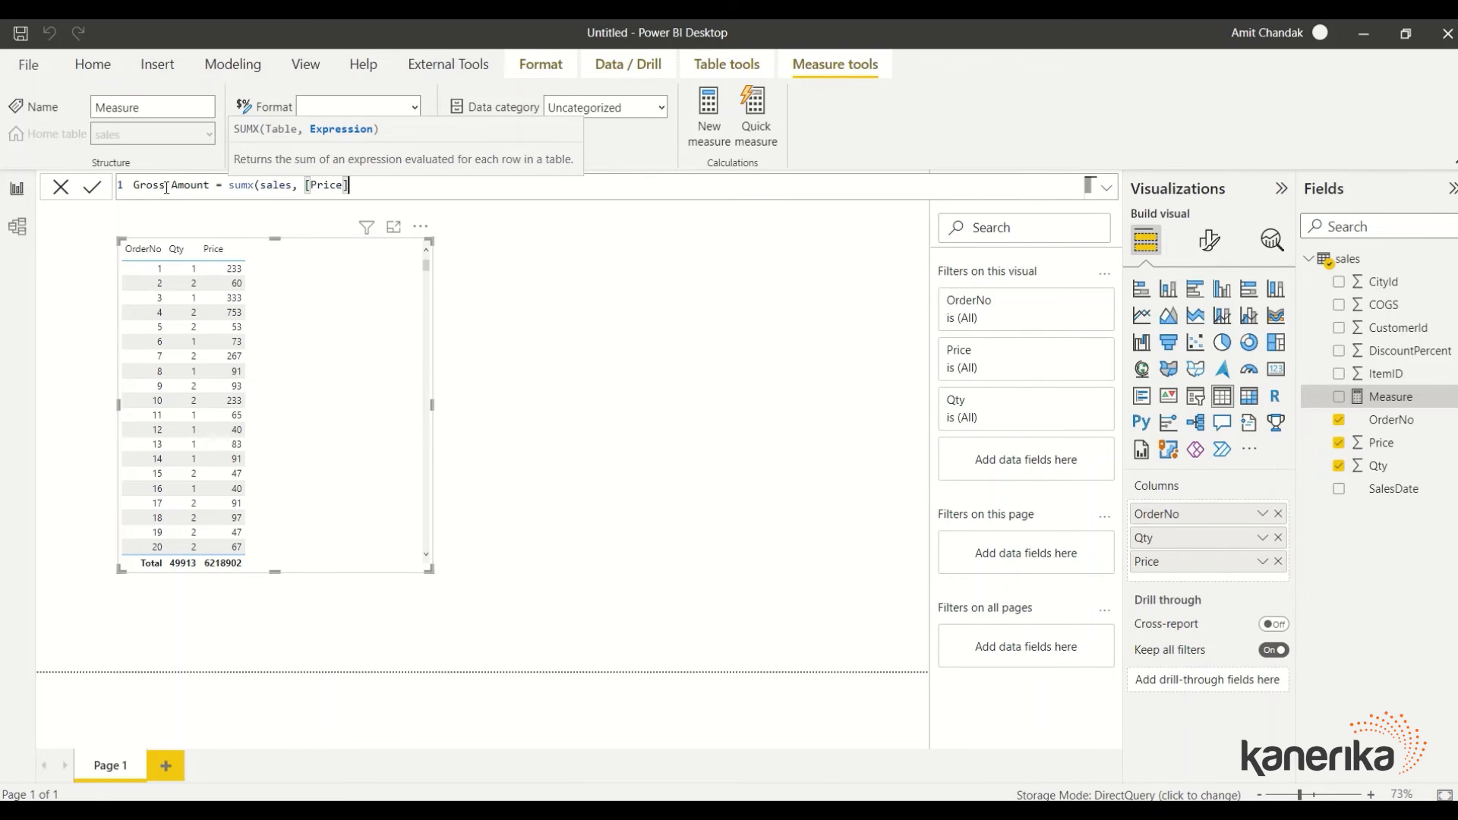
text(*[)
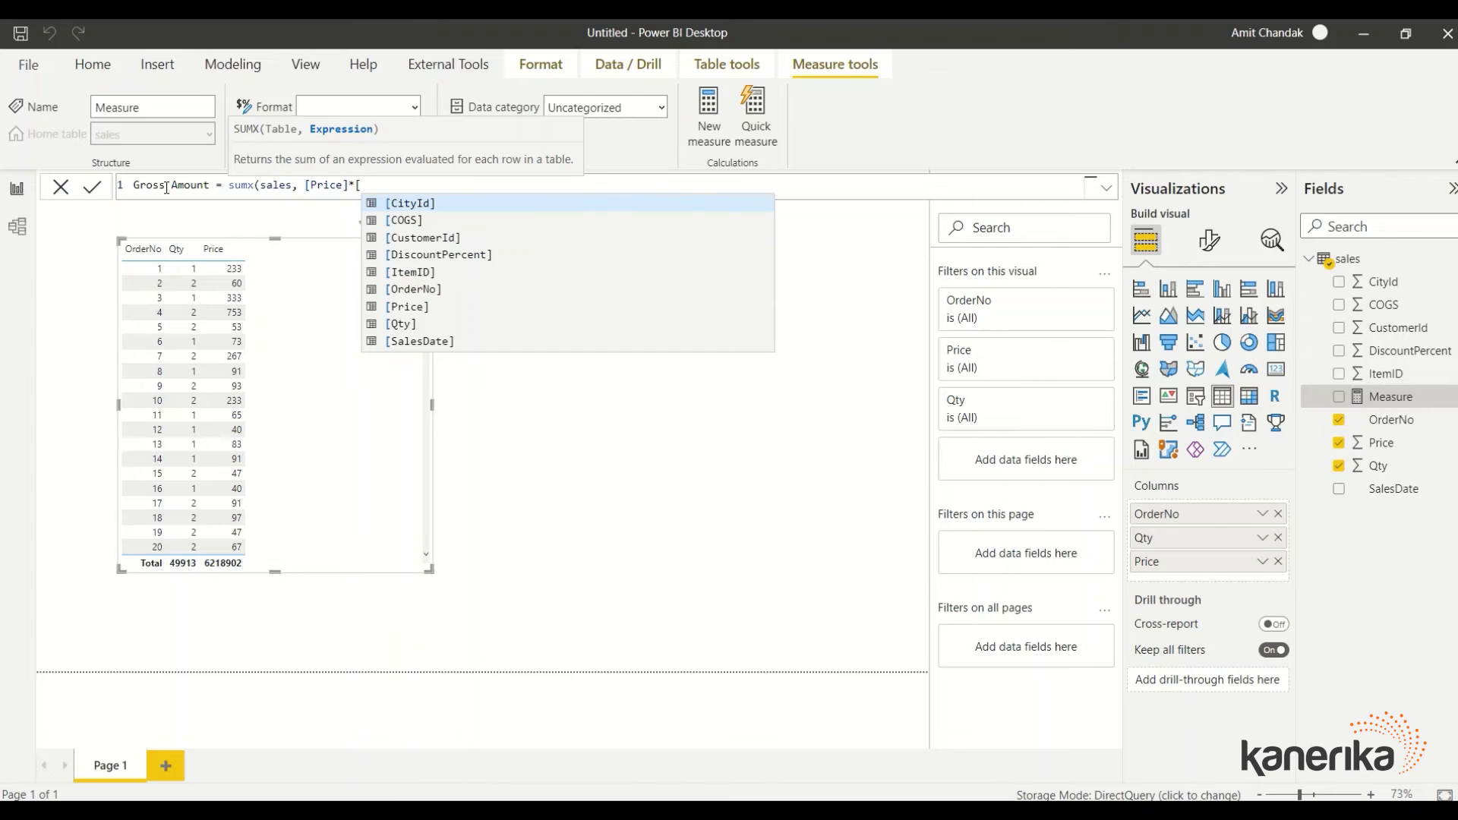
text(q)
key(Tab)
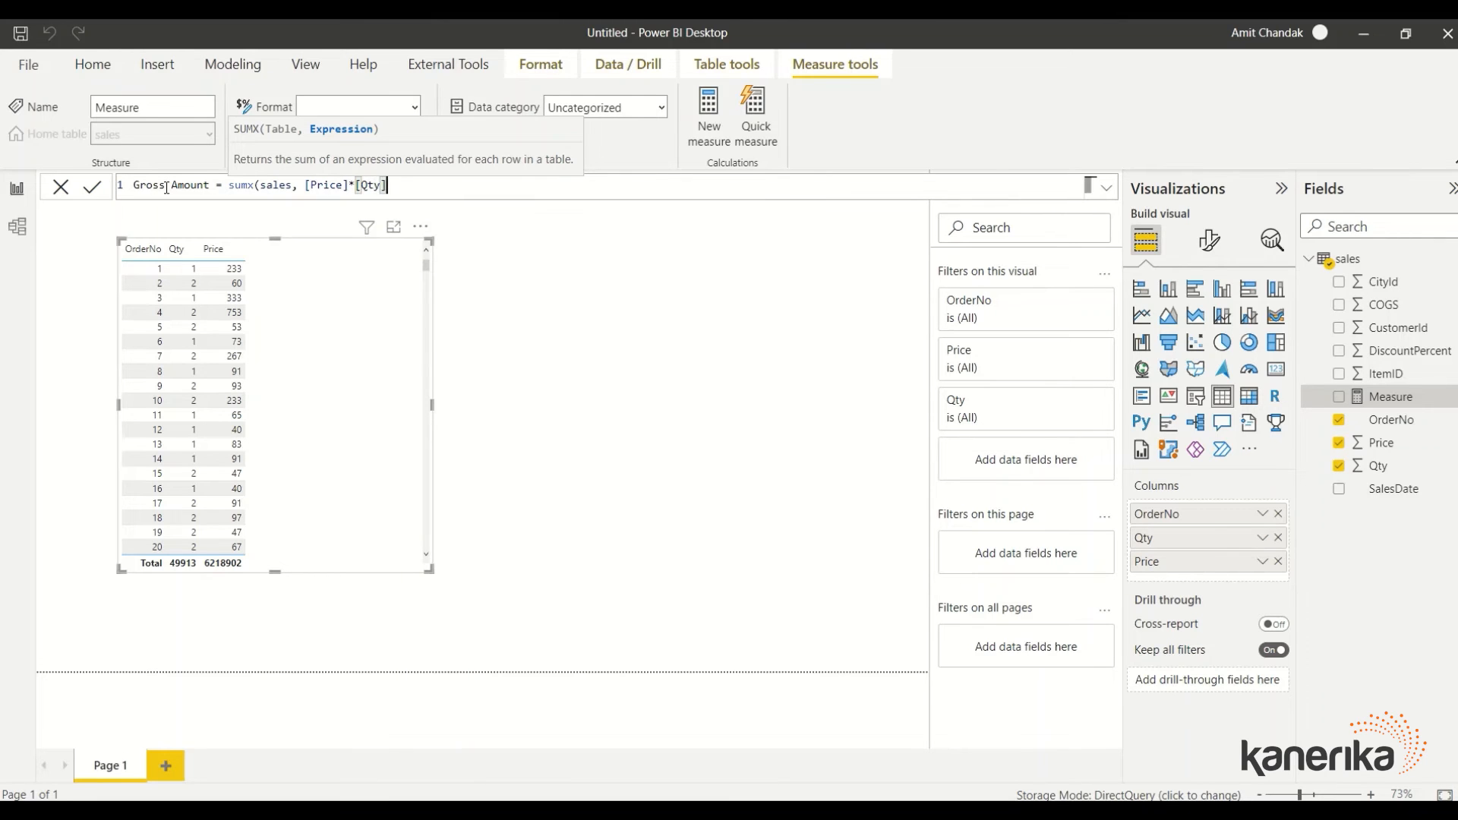
text())
key(Return)
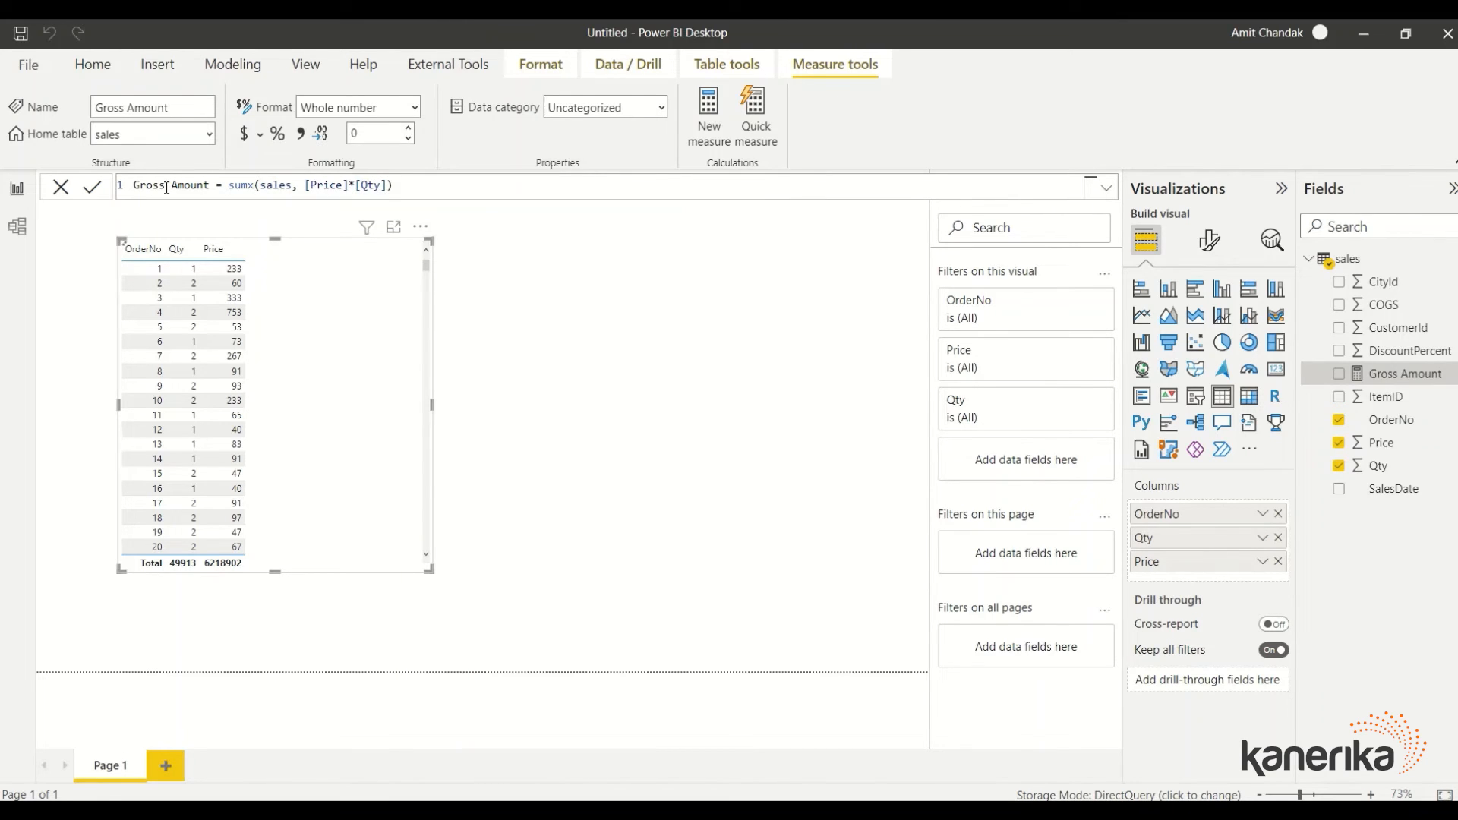
drag(1408, 384, 363, 360)
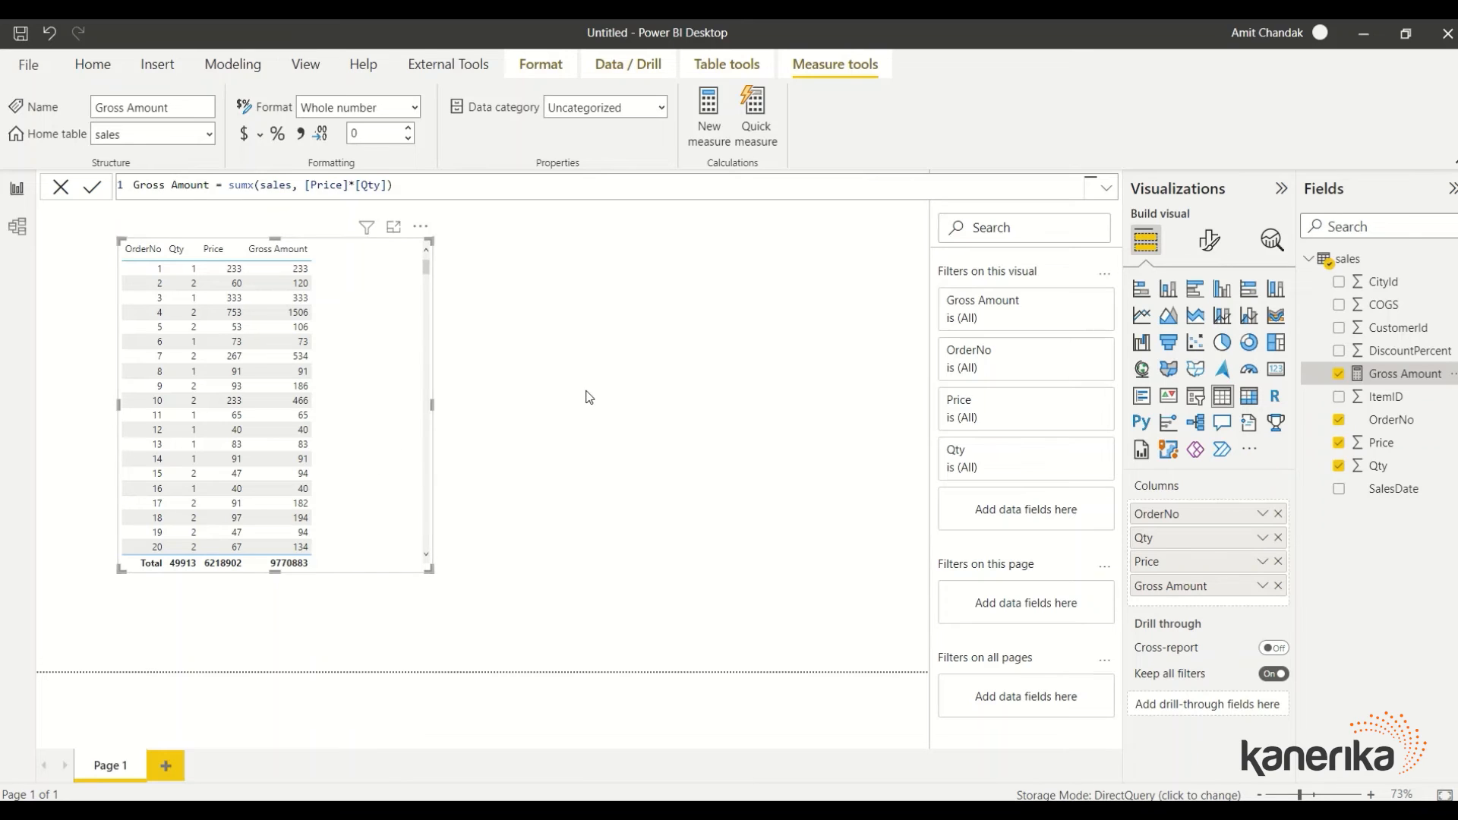
Search 'datab' in the full connector list, choose Azure Databricks and connect
click(92, 63)
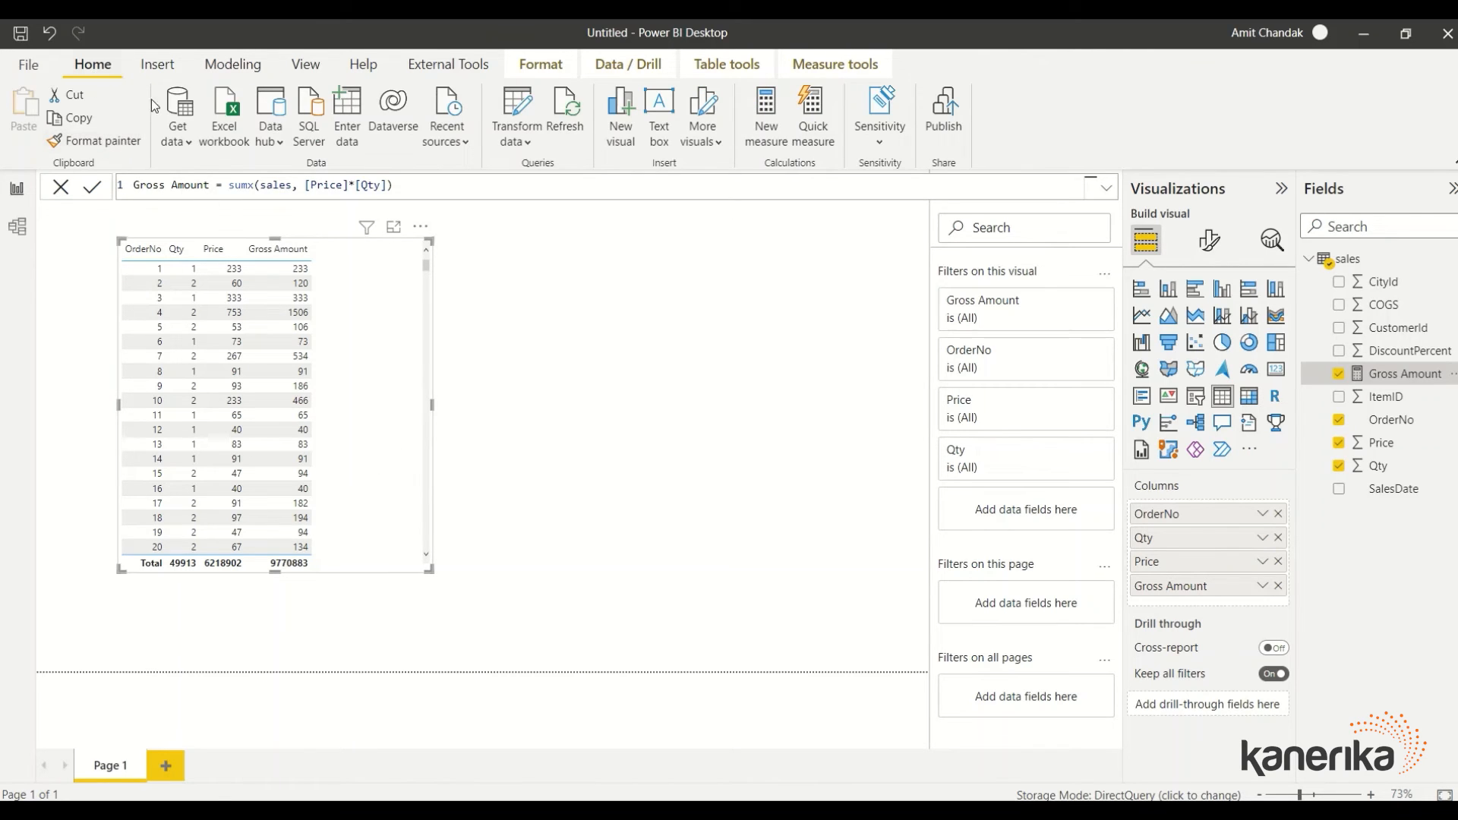
click(177, 139)
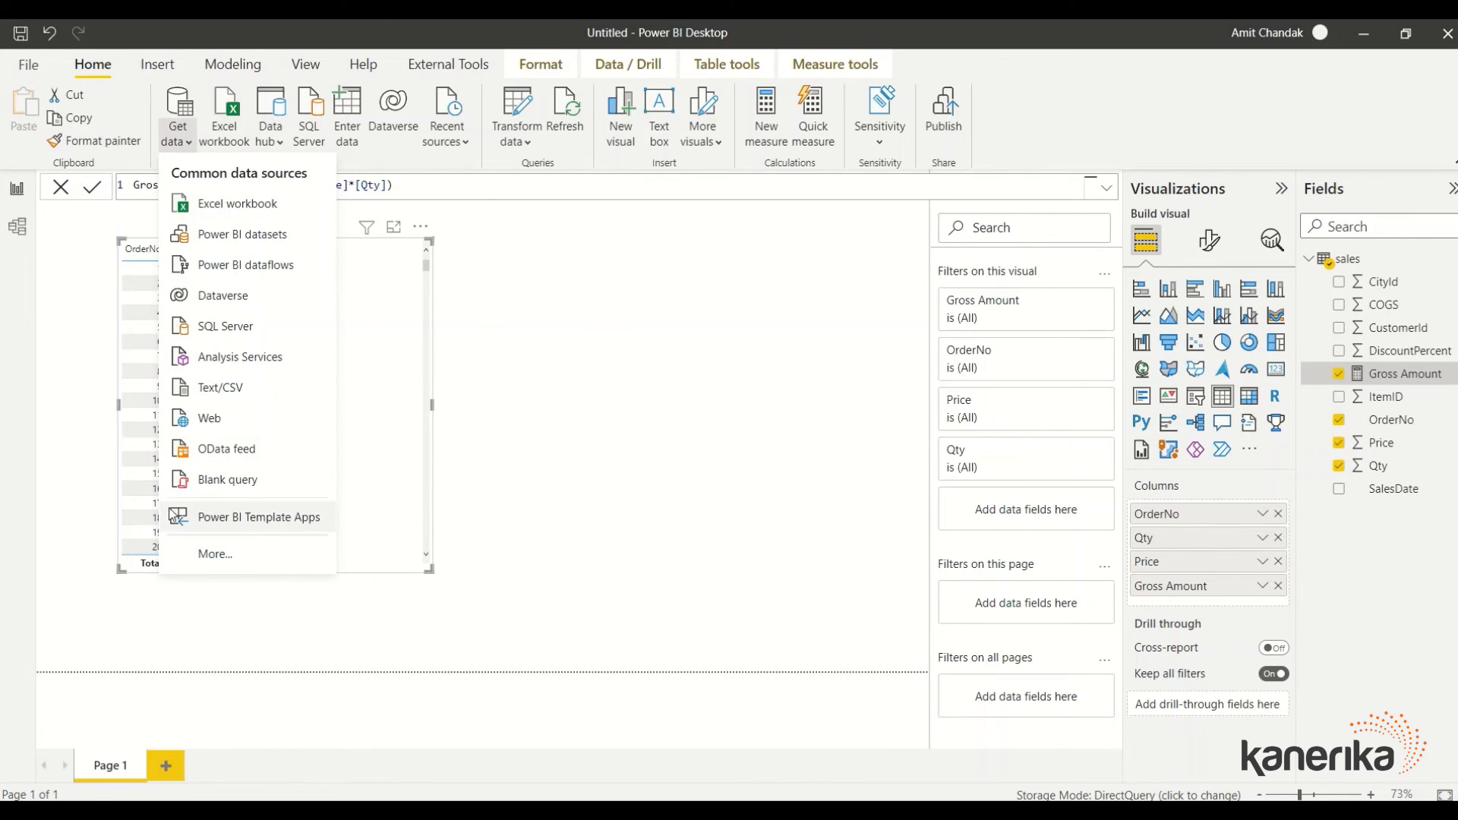
click(415, 475)
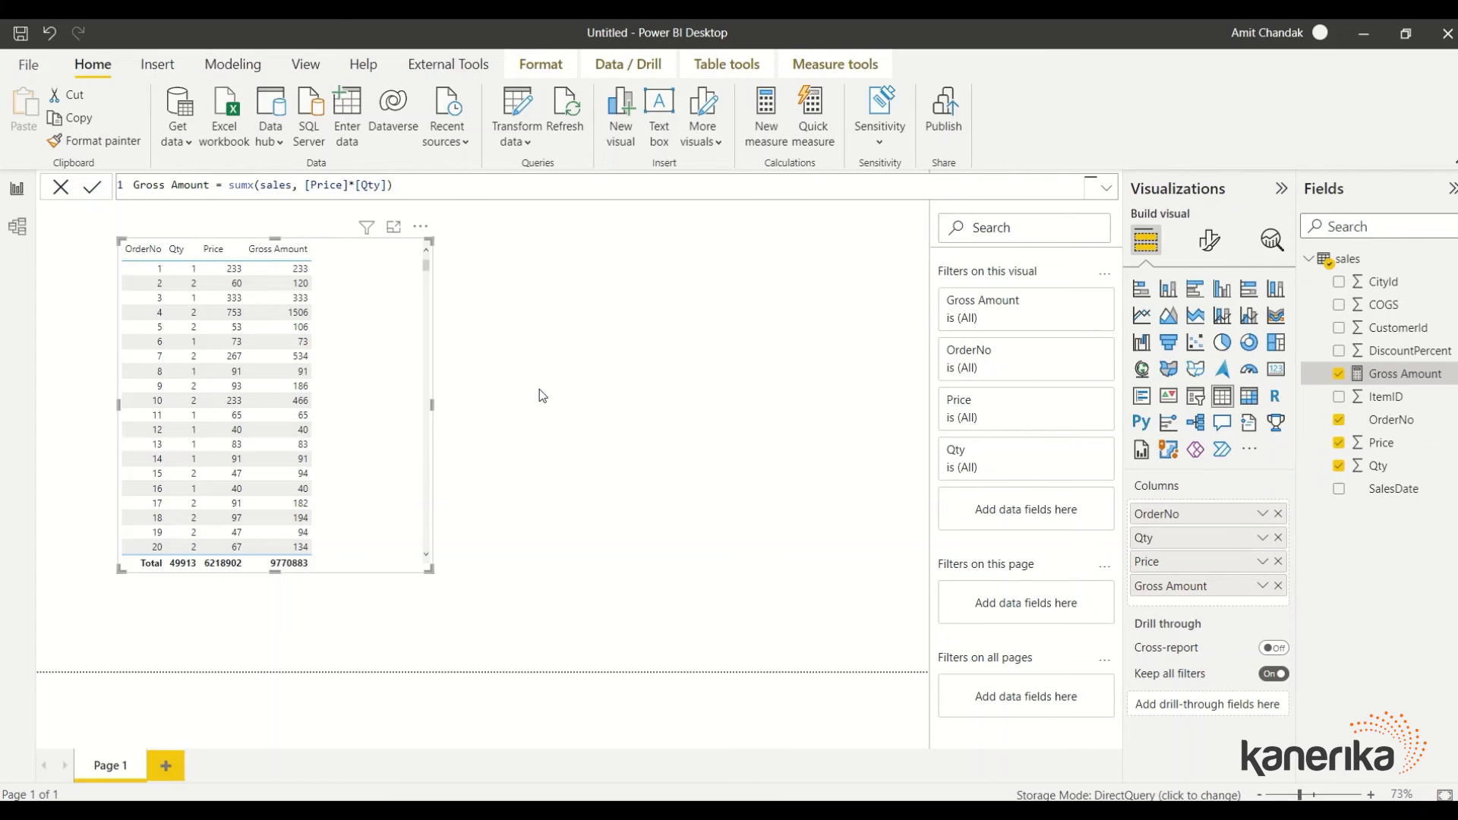
text(da)
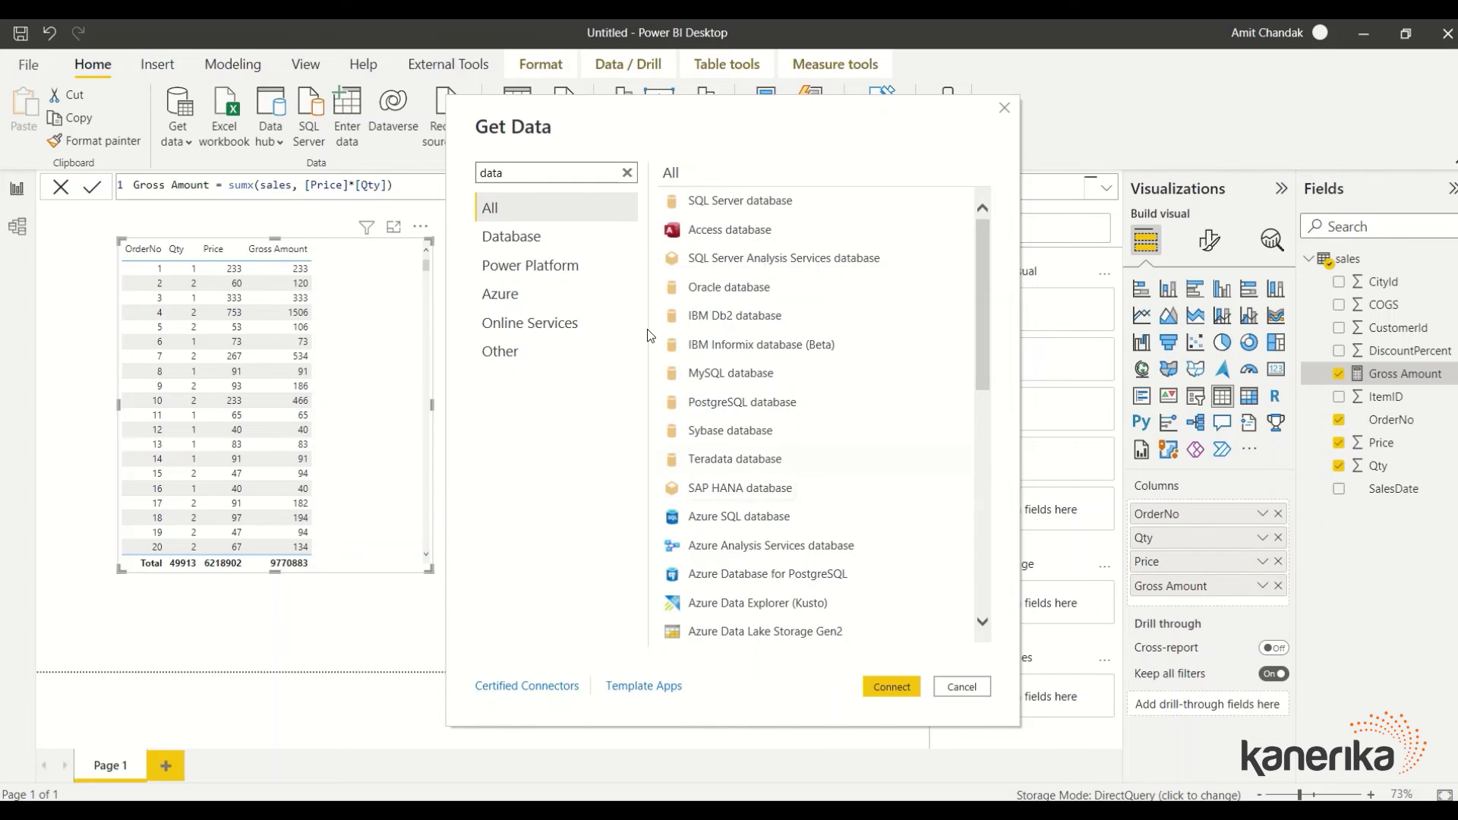
text(tab)
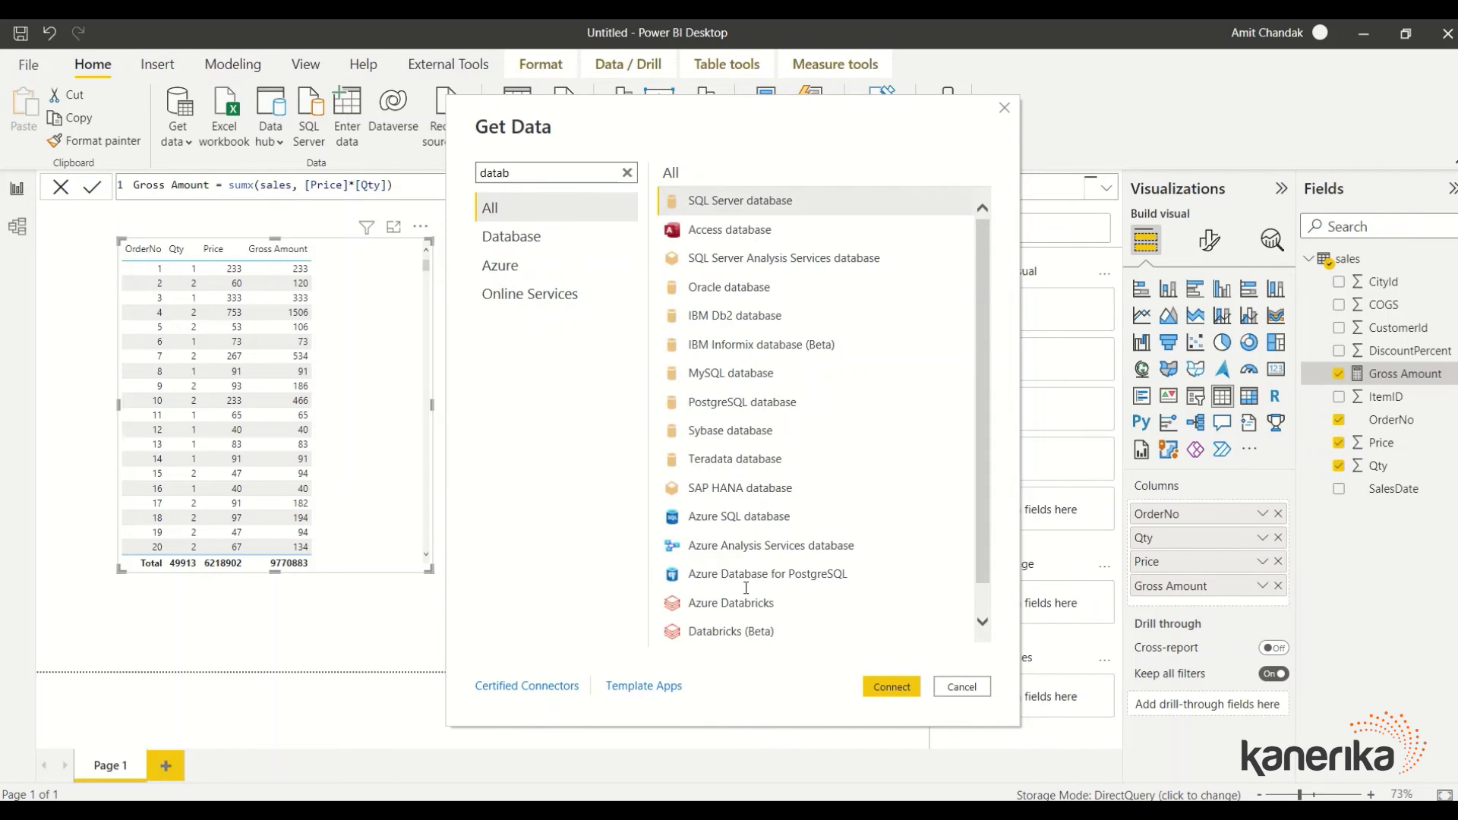
click(746, 604)
click(887, 682)
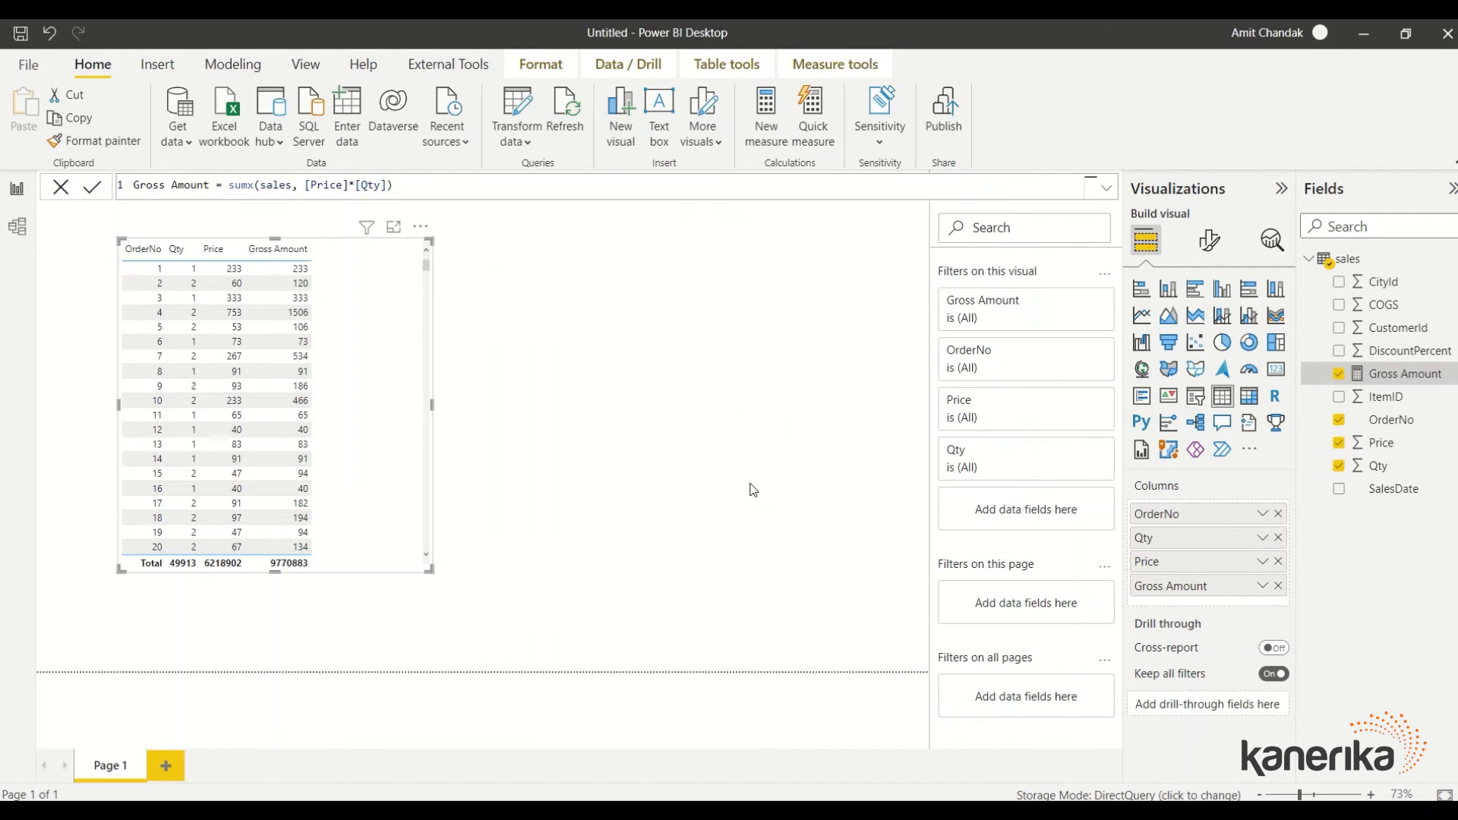
key(alt+Tab)
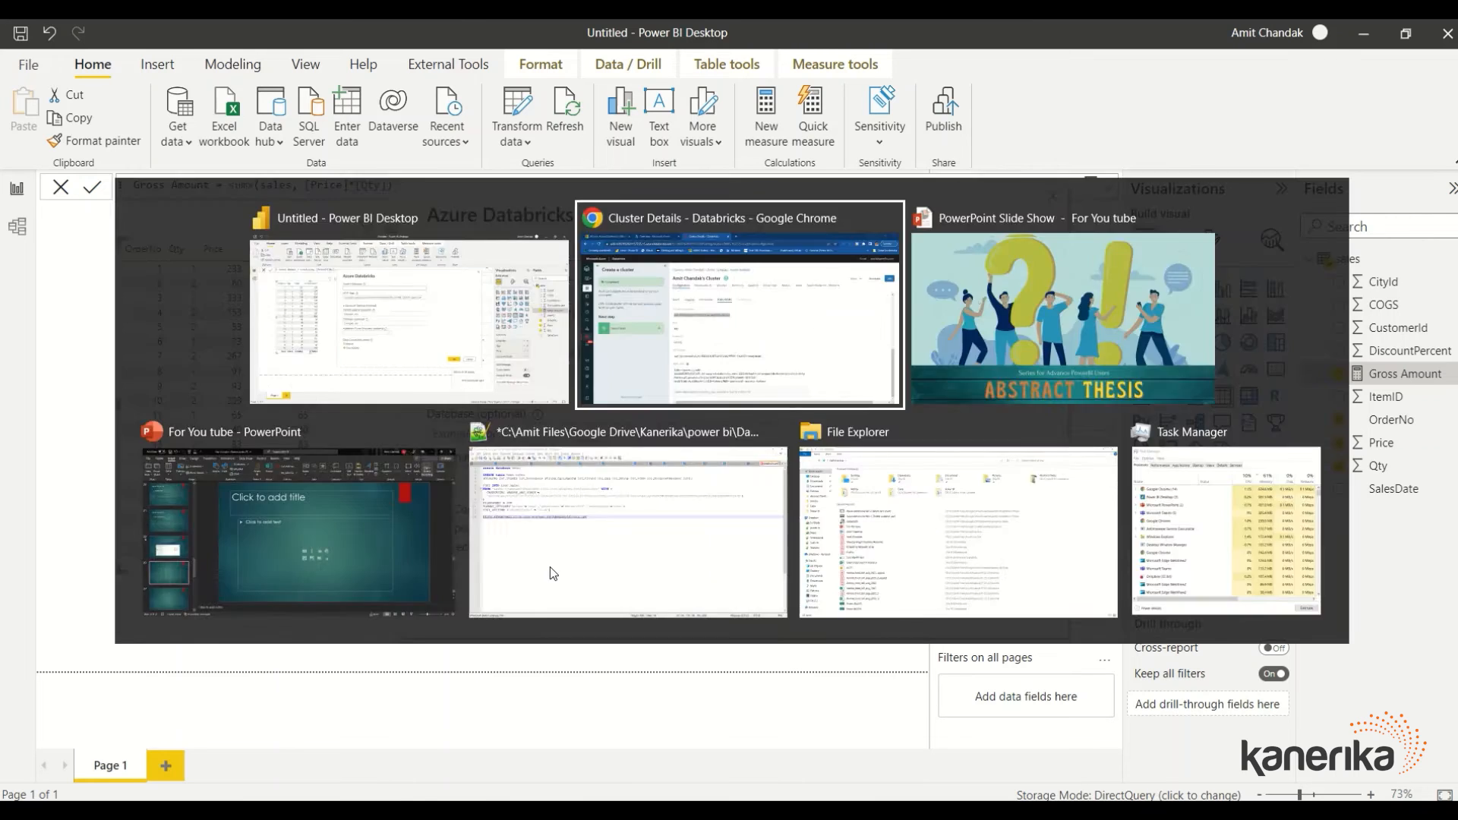
Fill the Databricks dialog with the server hostname and cluster HTTP Path, choose Import, and submit
key(alt+Tab)
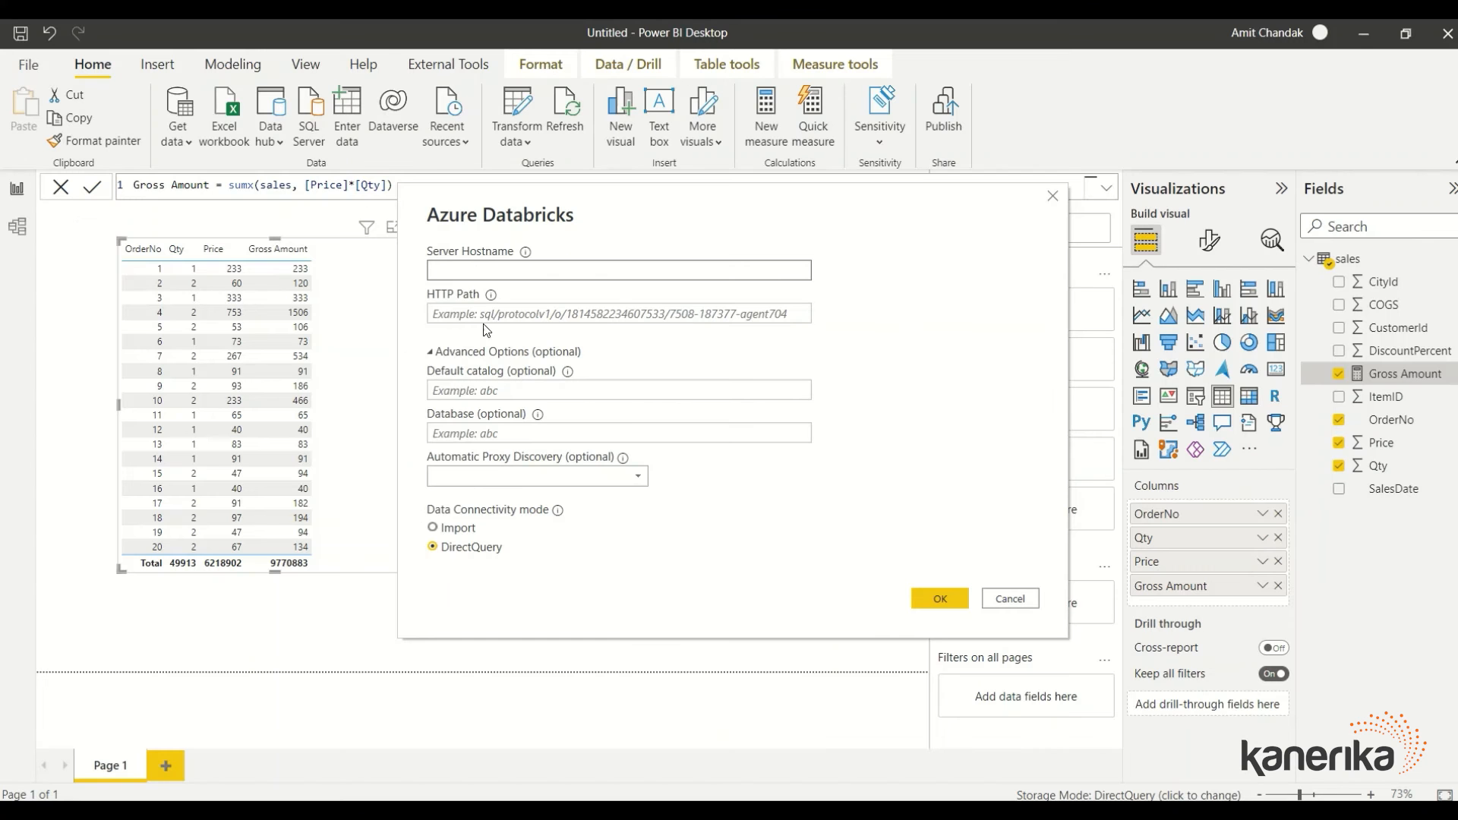
text(adb-8265162831157235.15.azuredatabricks.net)
key(alt+Tab)
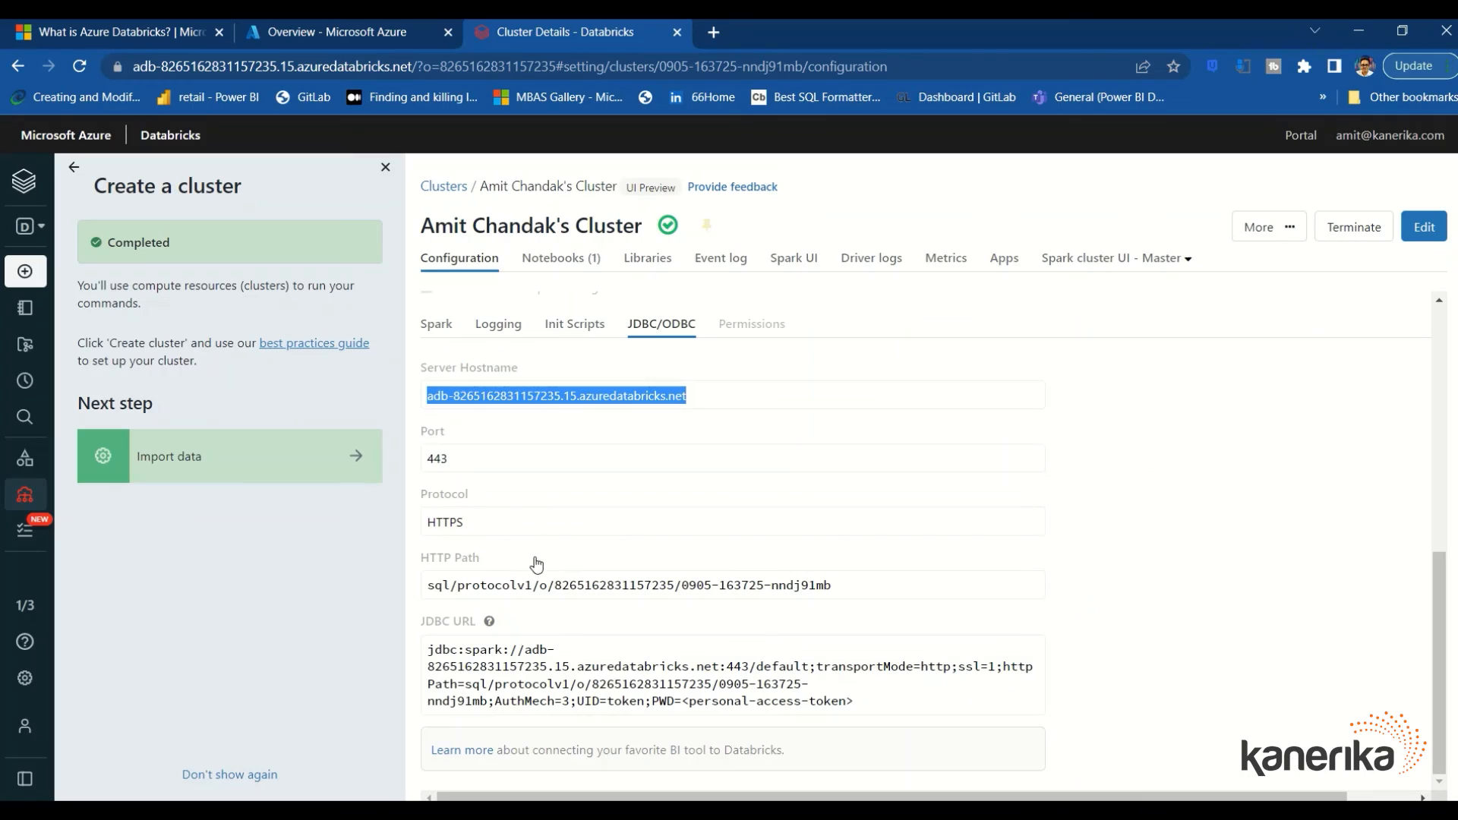
drag(835, 584, 398, 583)
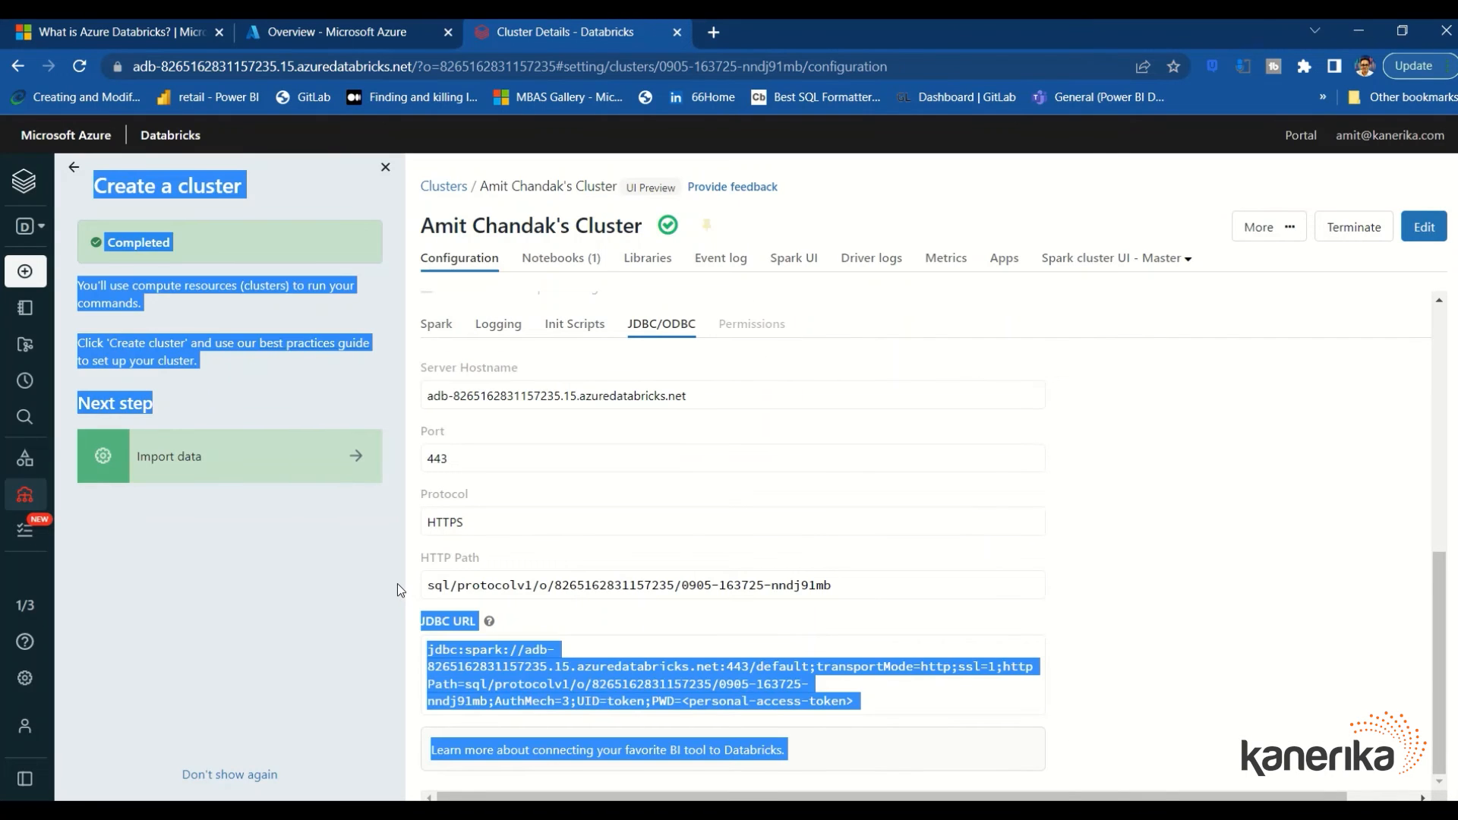
triple_click(476, 585)
key(ctrl+c)
key(alt+Tab)
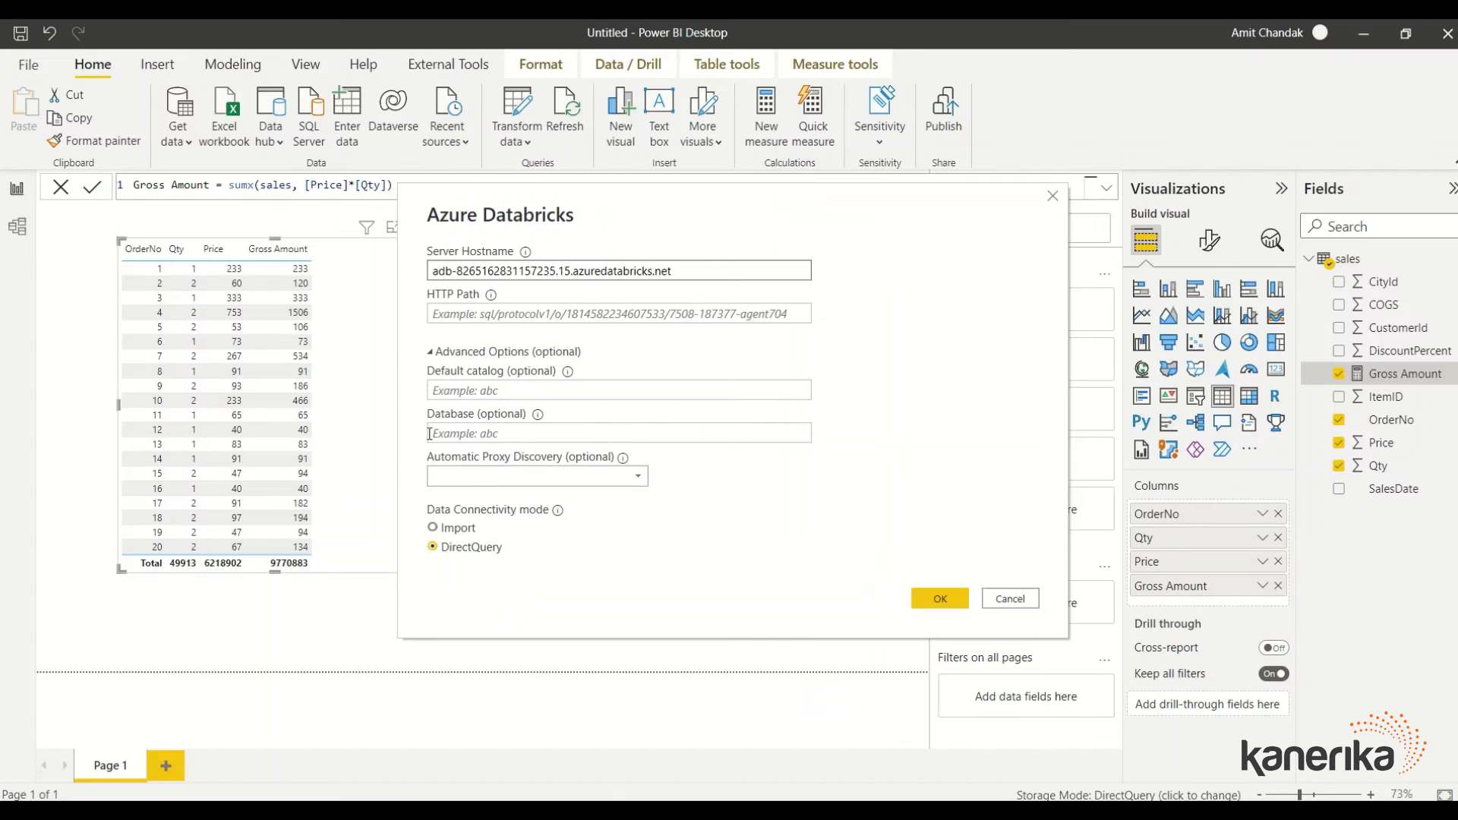
click(461, 320)
key(ctrl+v)
click(650, 389)
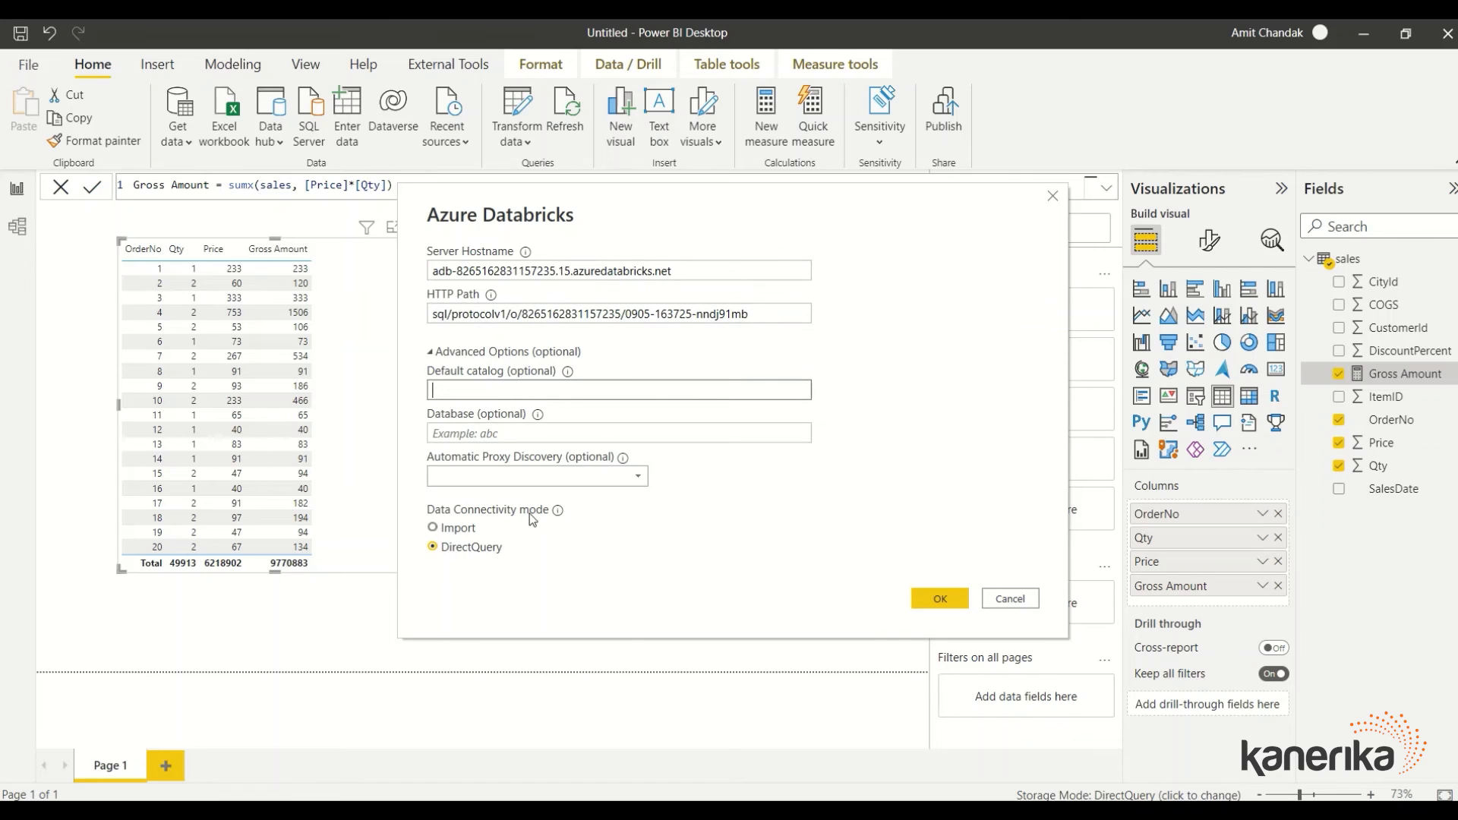
click(462, 527)
click(715, 266)
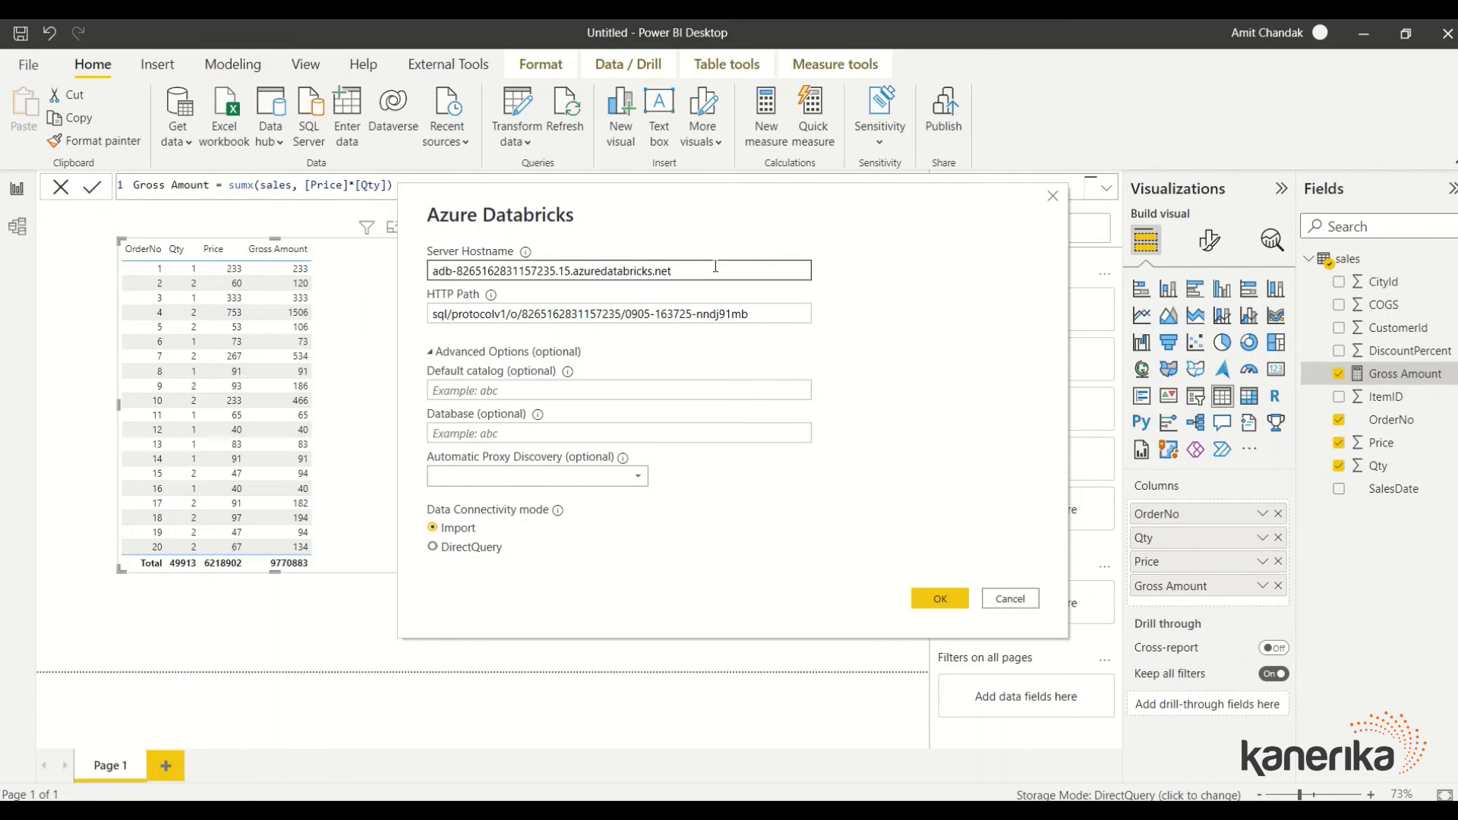
click(940, 599)
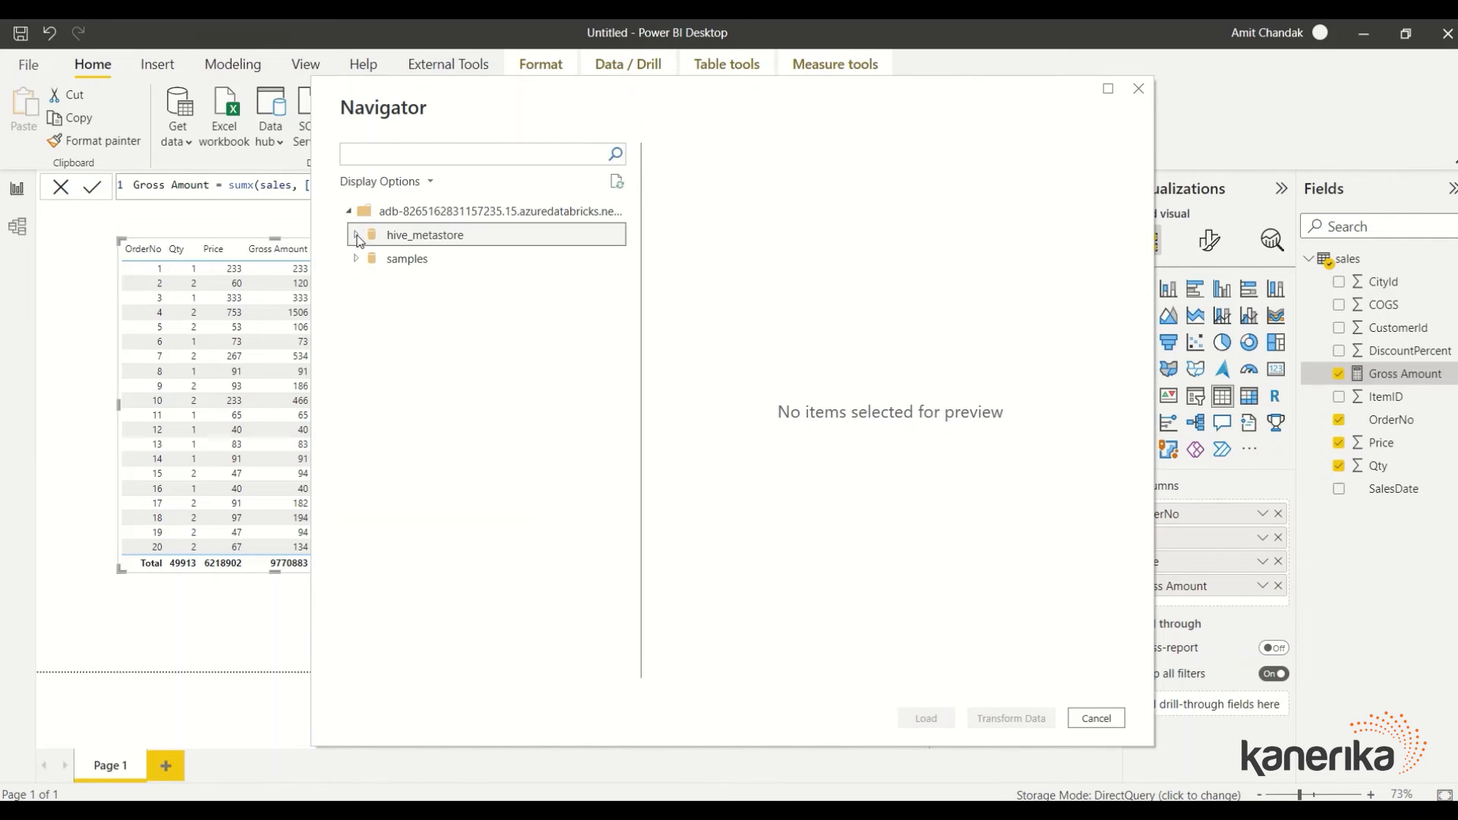
Select the sales table under hive_metastore > test in Navigator and load it as sales (2)
click(357, 236)
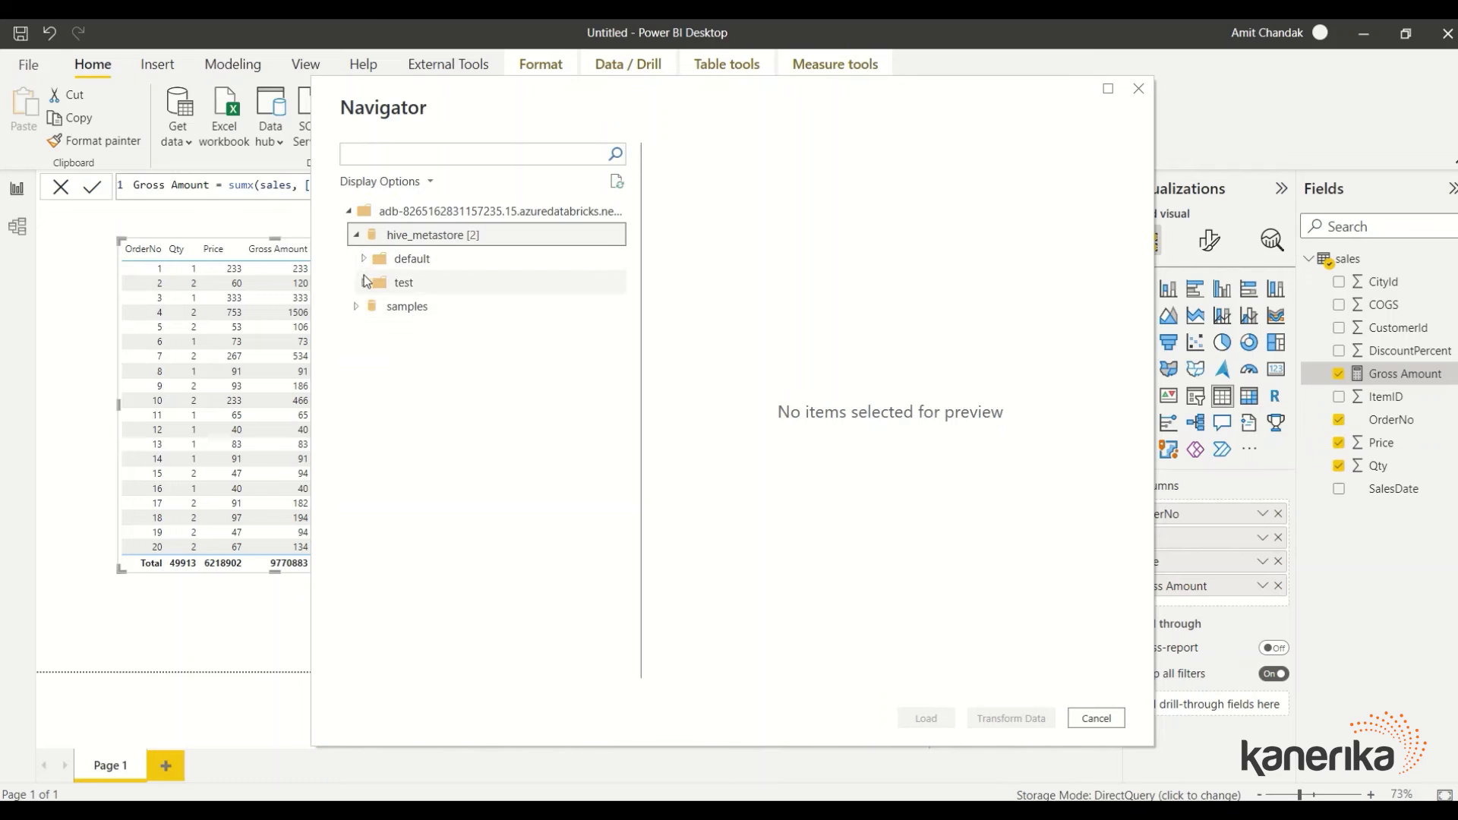
click(363, 281)
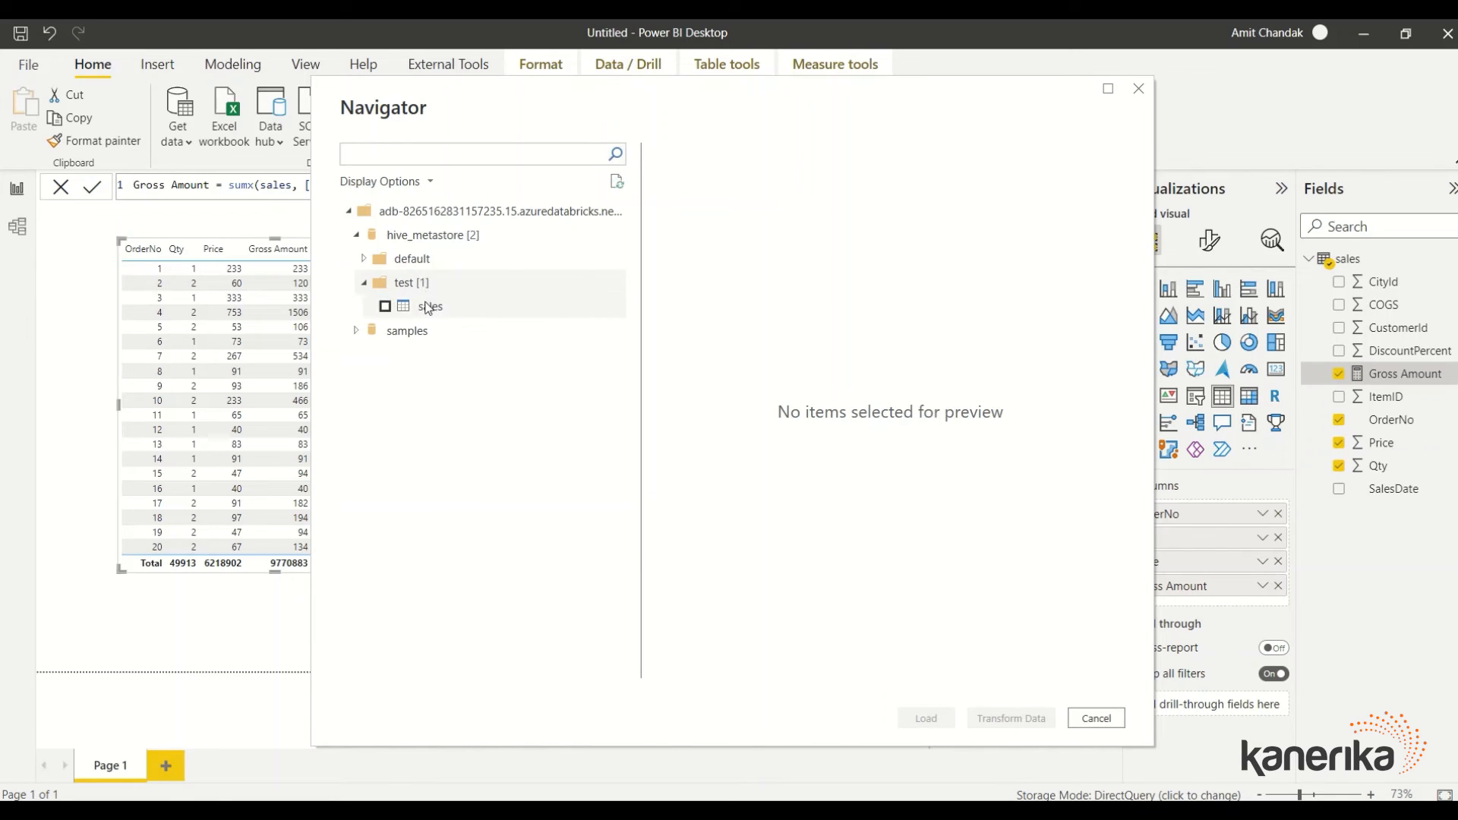
click(386, 306)
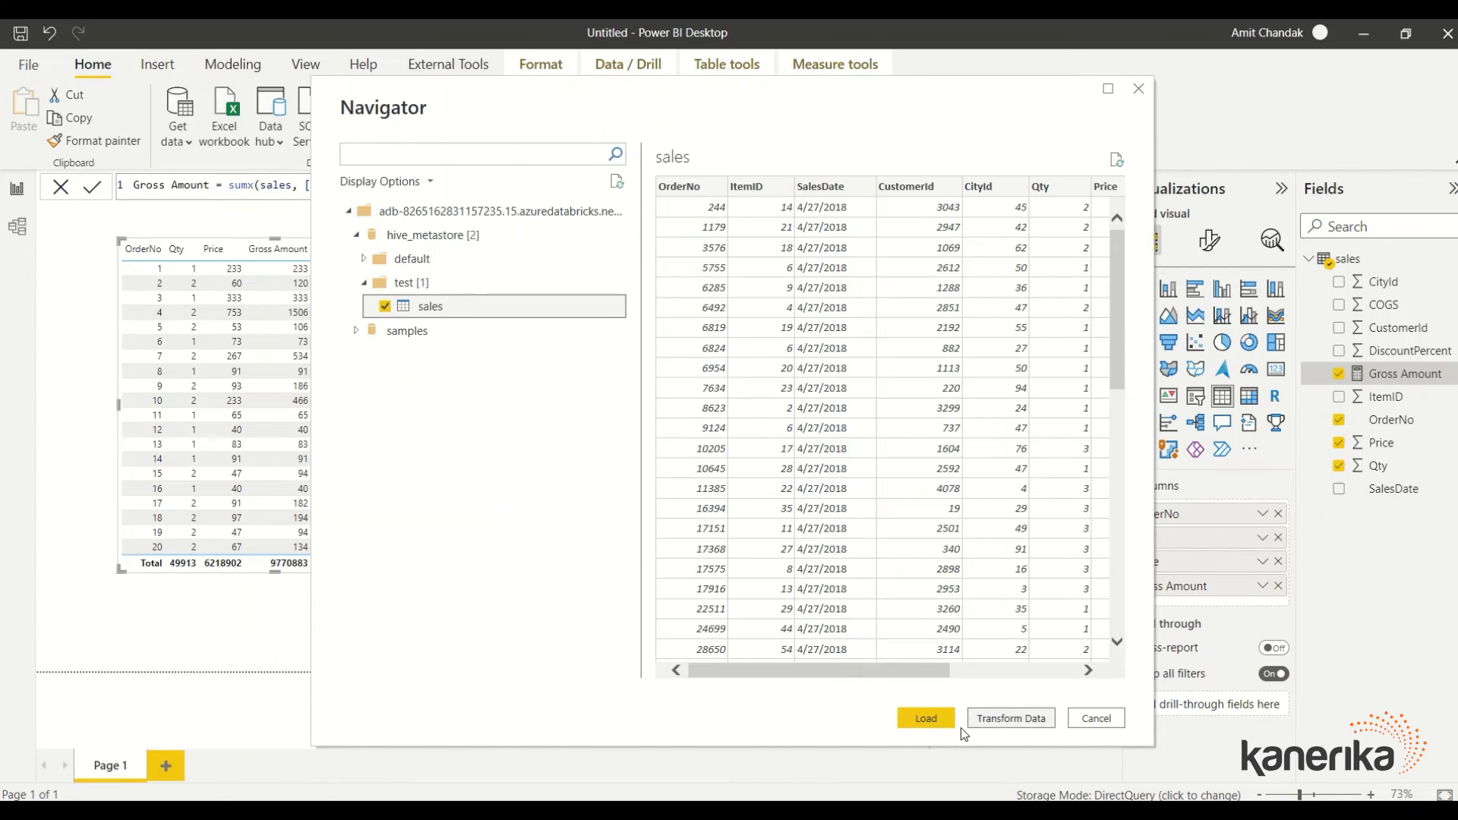
click(925, 718)
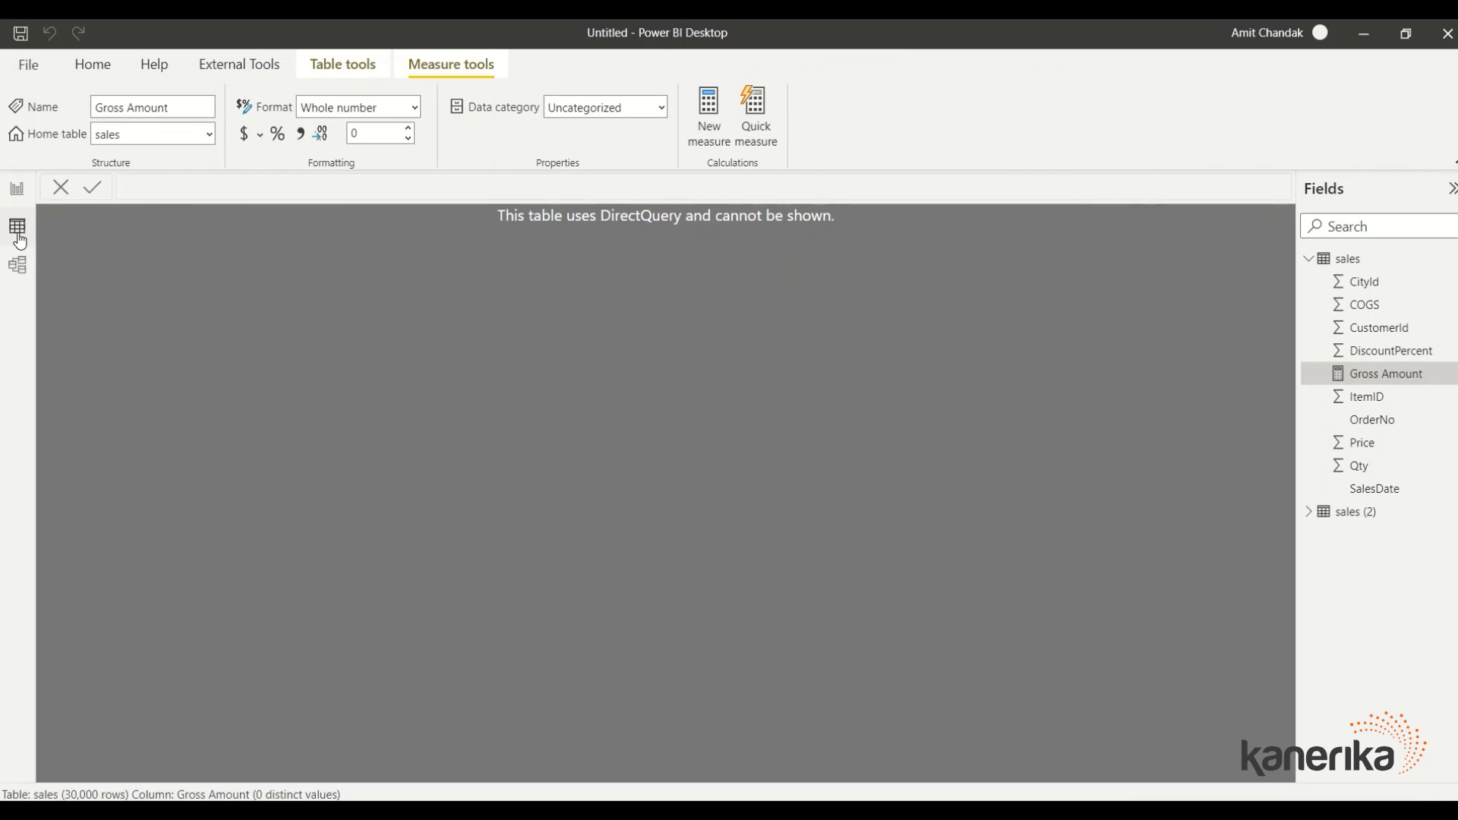
Inspect the sales (2) and original sales tables in Data view, then return to Report view
click(19, 226)
click(1378, 511)
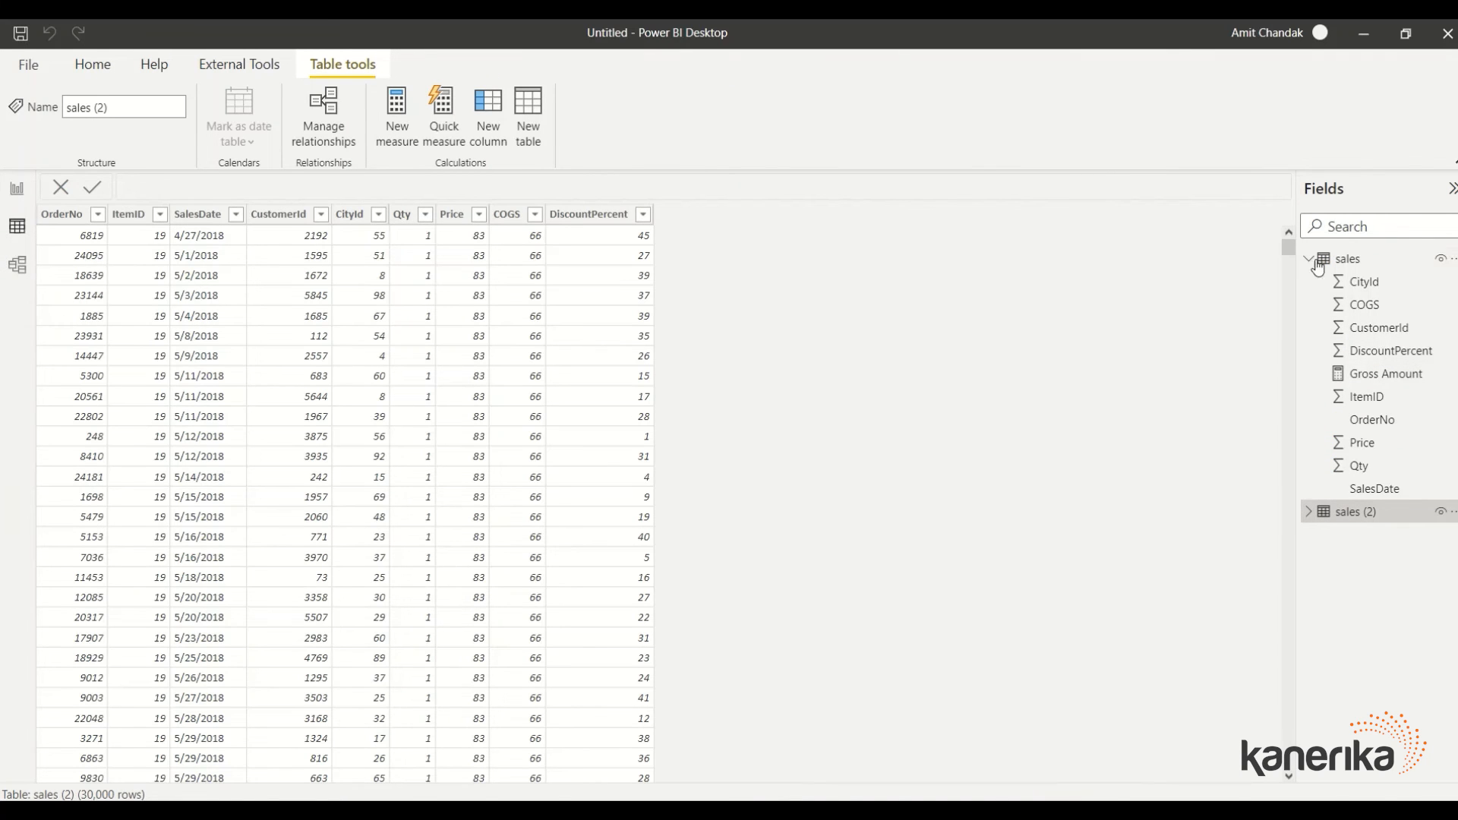
click(1340, 261)
click(13, 196)
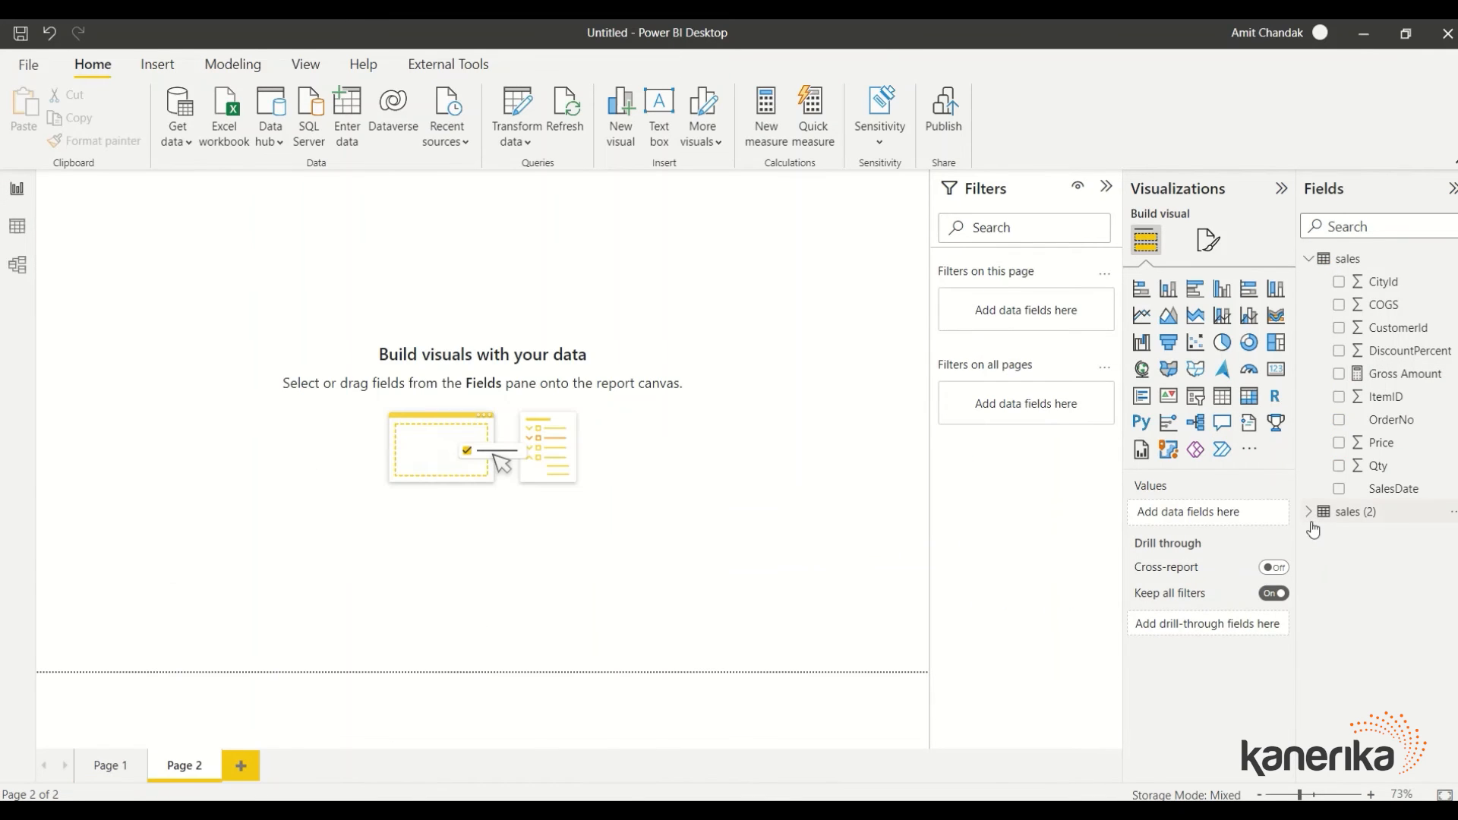
Change the SalesDate column of sales (2) from Text to Date, then select its OrderNo field
click(1311, 515)
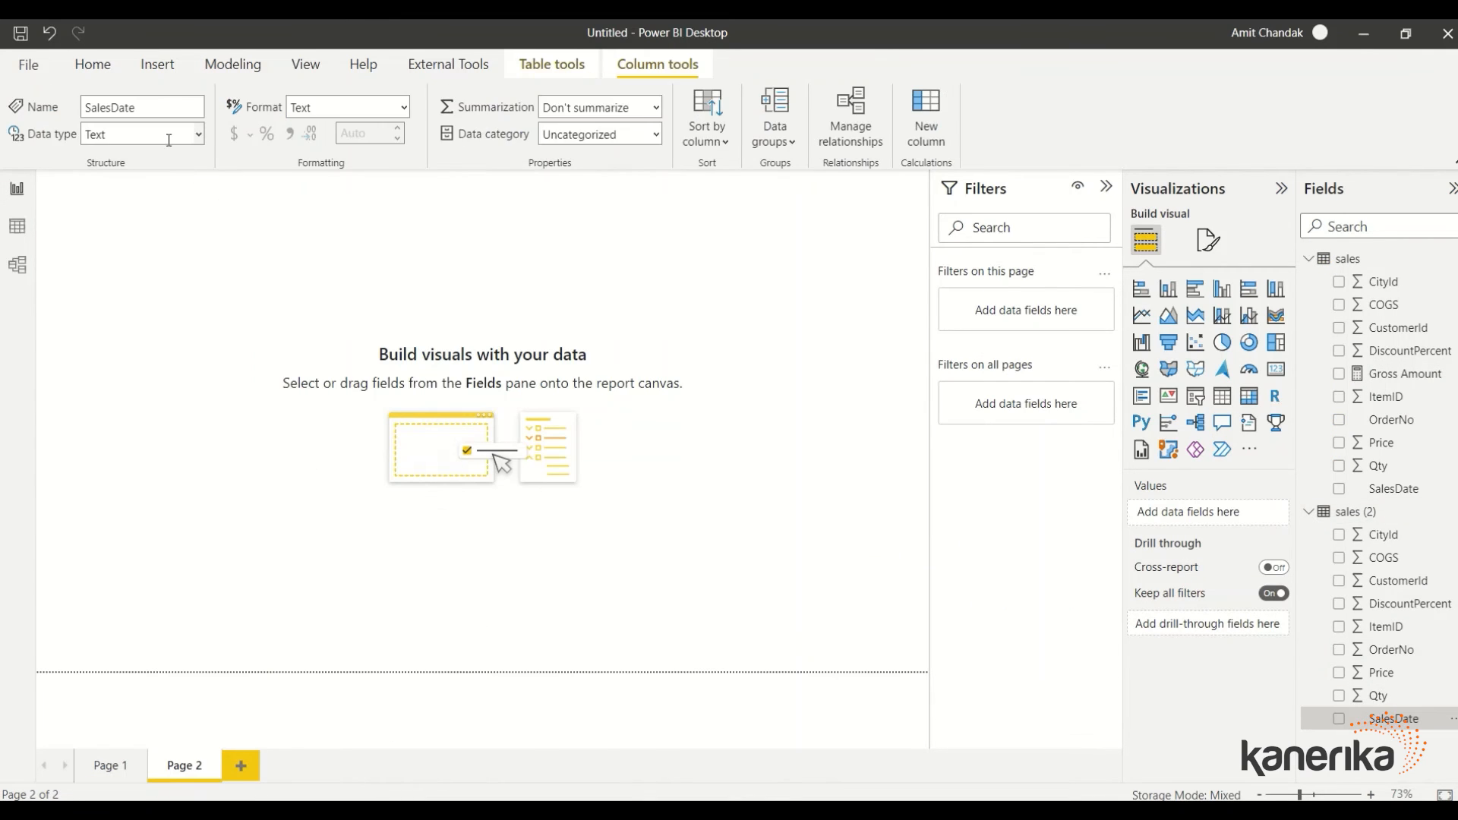
click(168, 134)
click(127, 285)
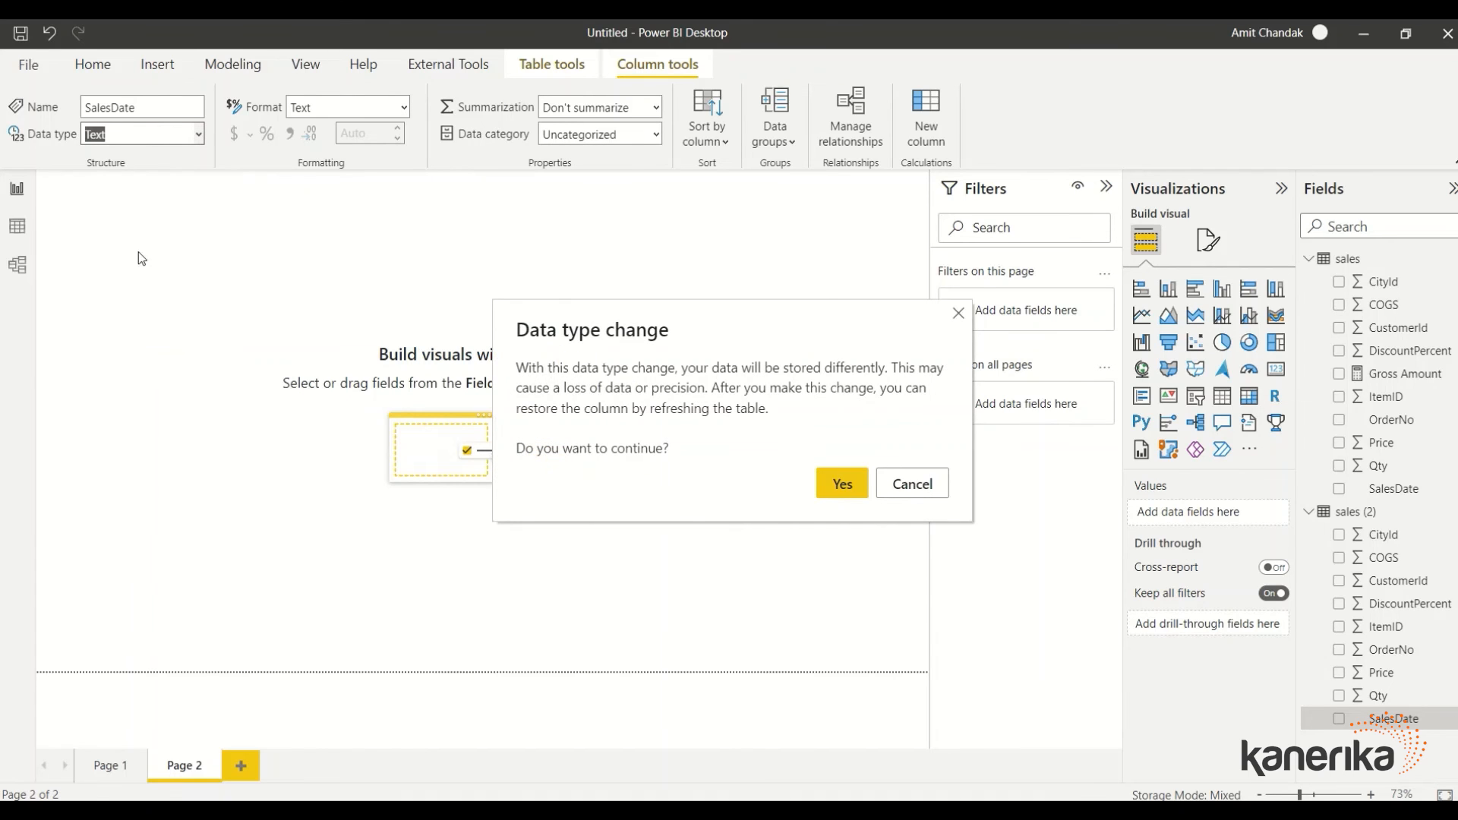
click(852, 486)
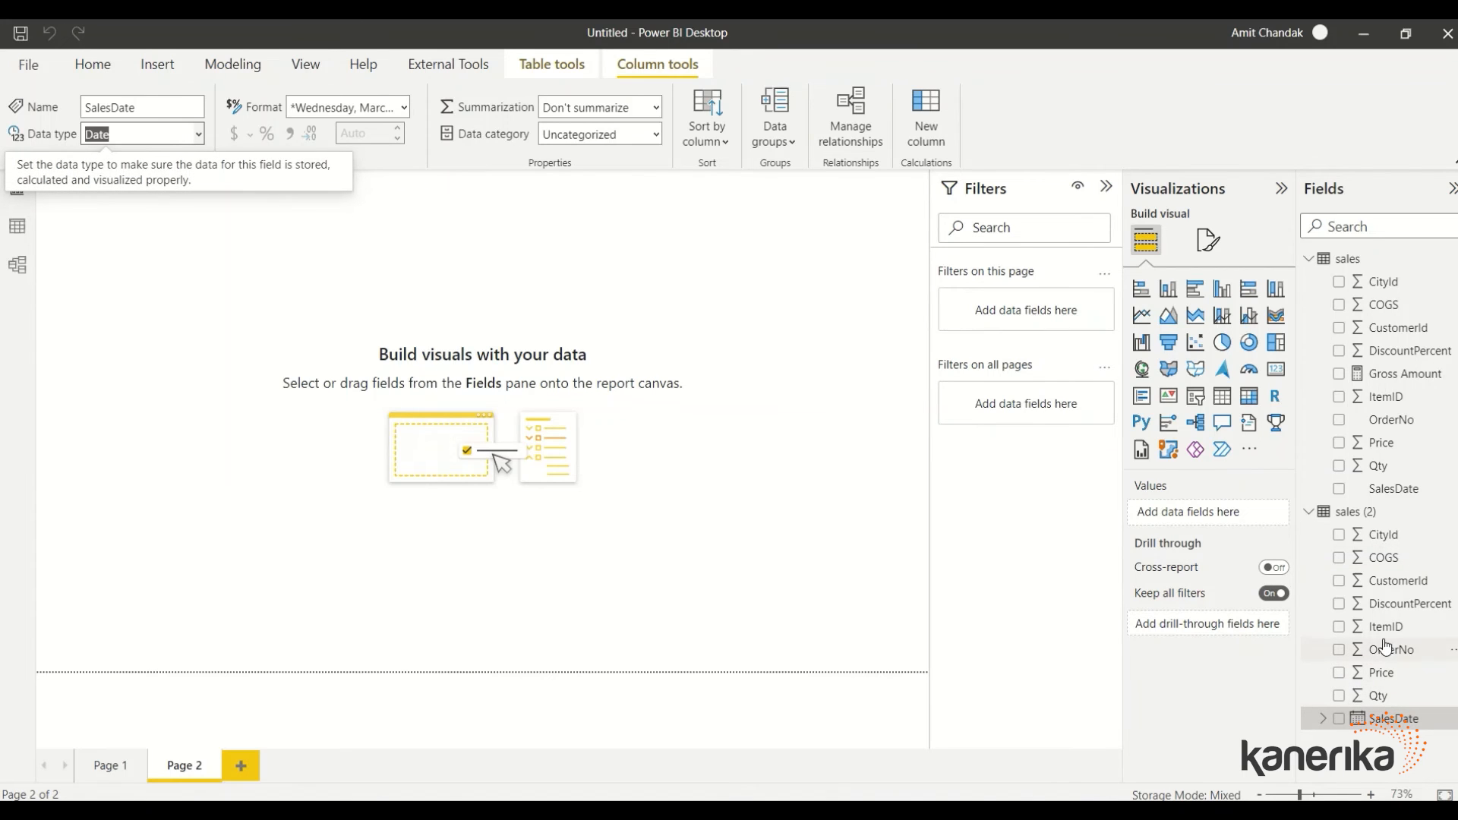
click(1388, 650)
Set OrderNo to Don't summarize and build a resized Page 2 table of OrderNo, Price and Qty
click(641, 107)
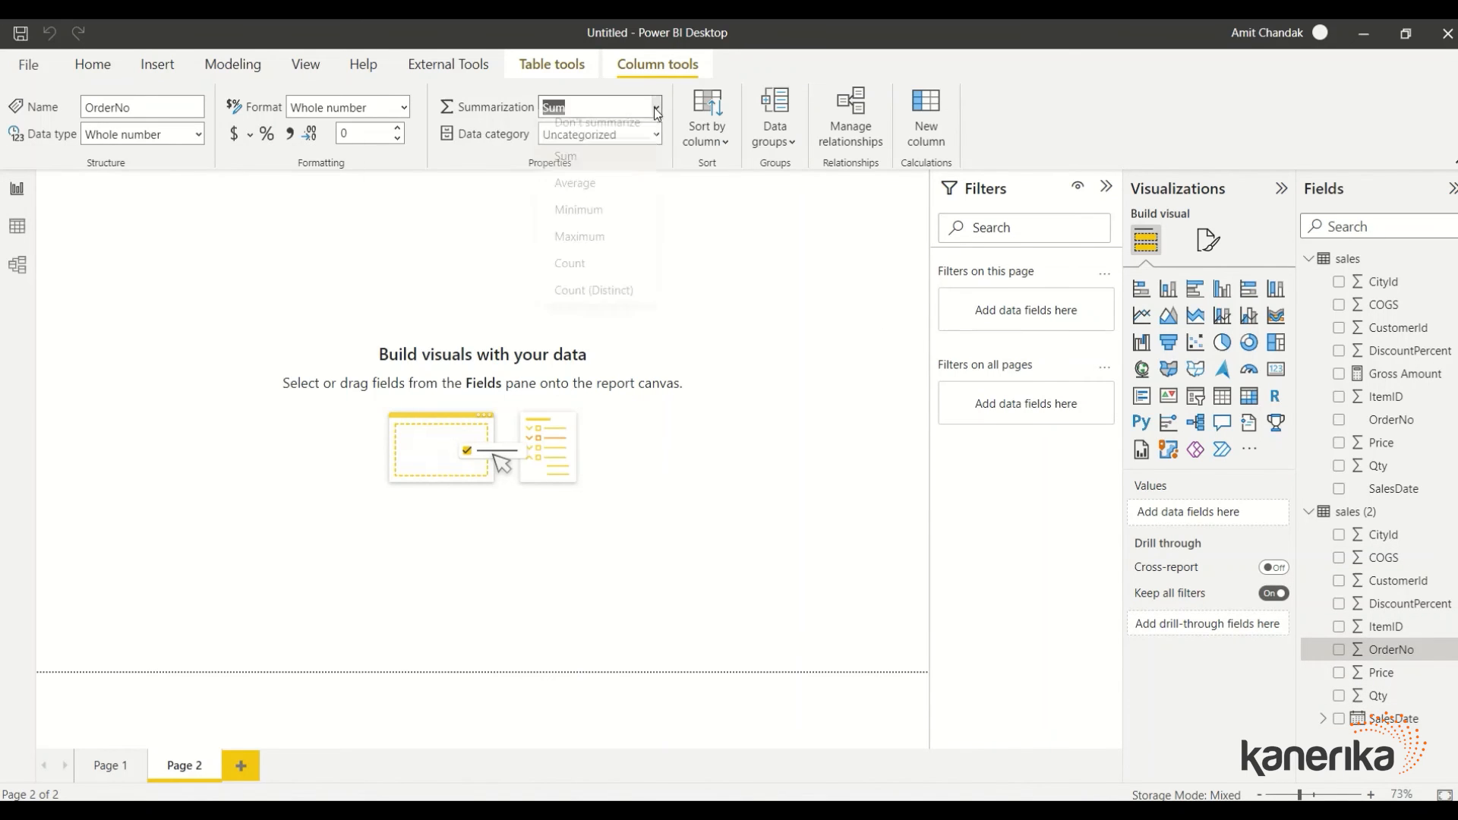
click(569, 157)
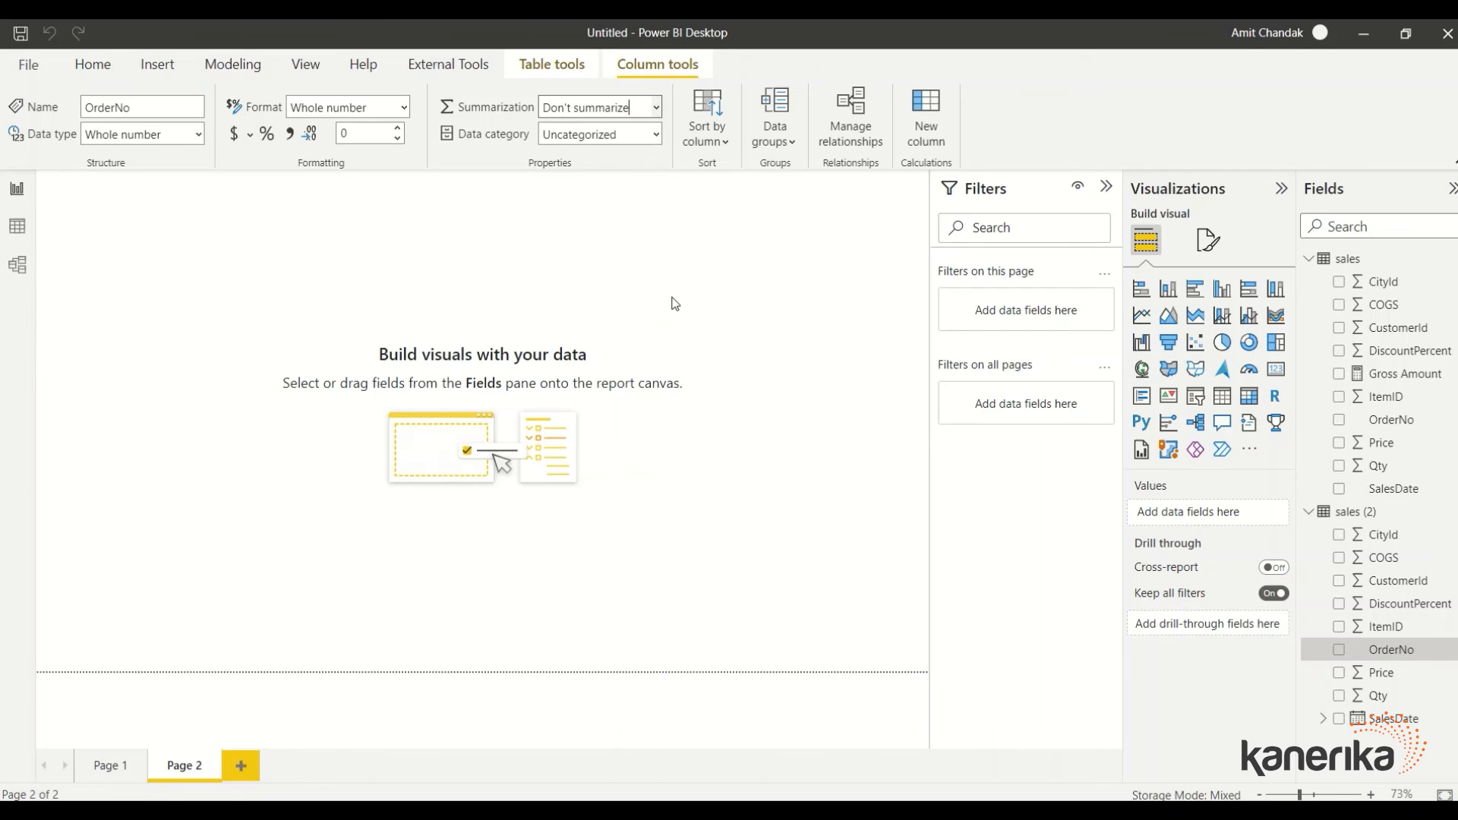
drag(1404, 650, 255, 272)
drag(281, 367, 449, 668)
drag(264, 475, 258, 417)
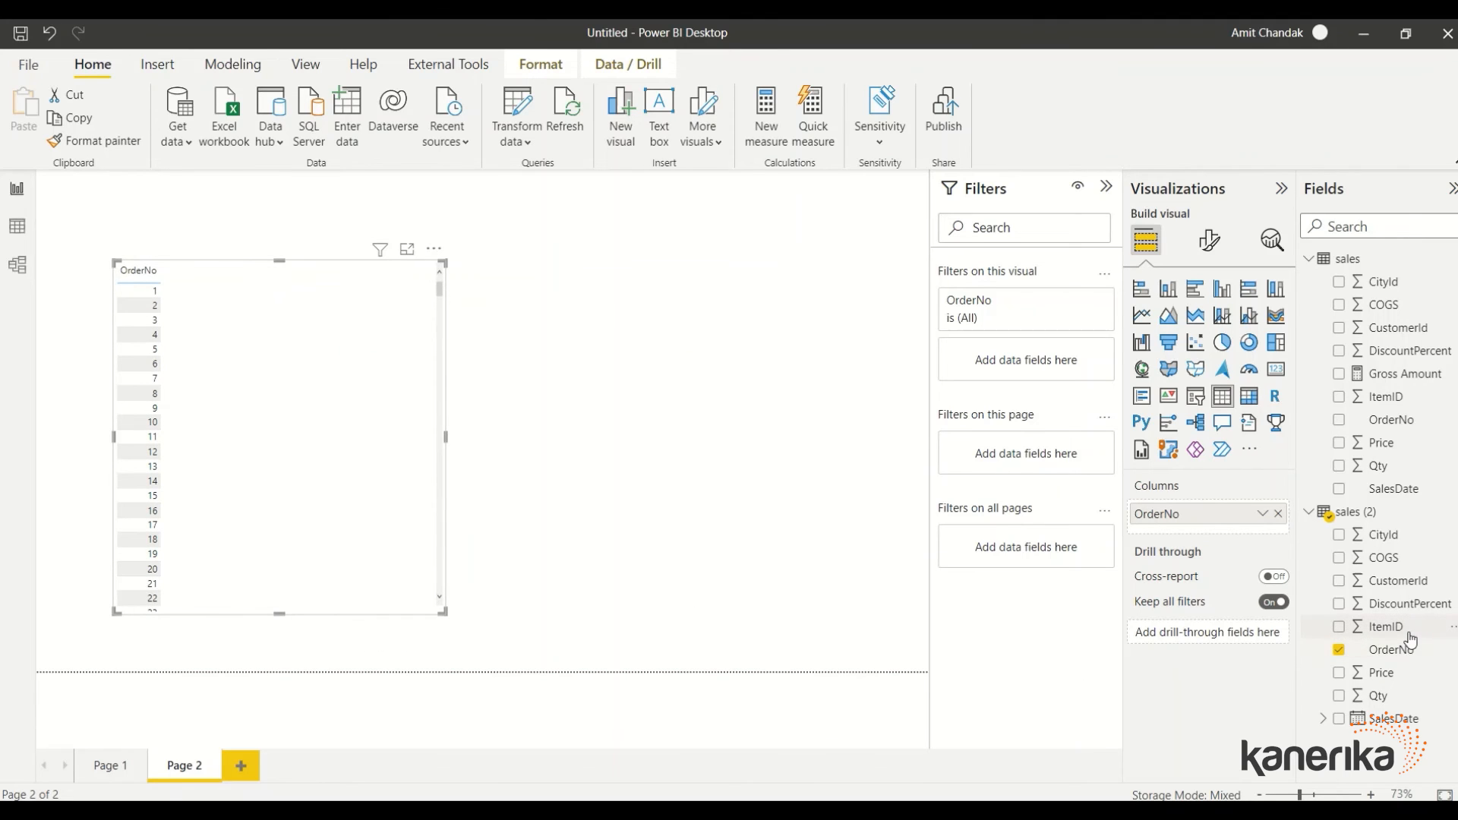
drag(1400, 687, 298, 427)
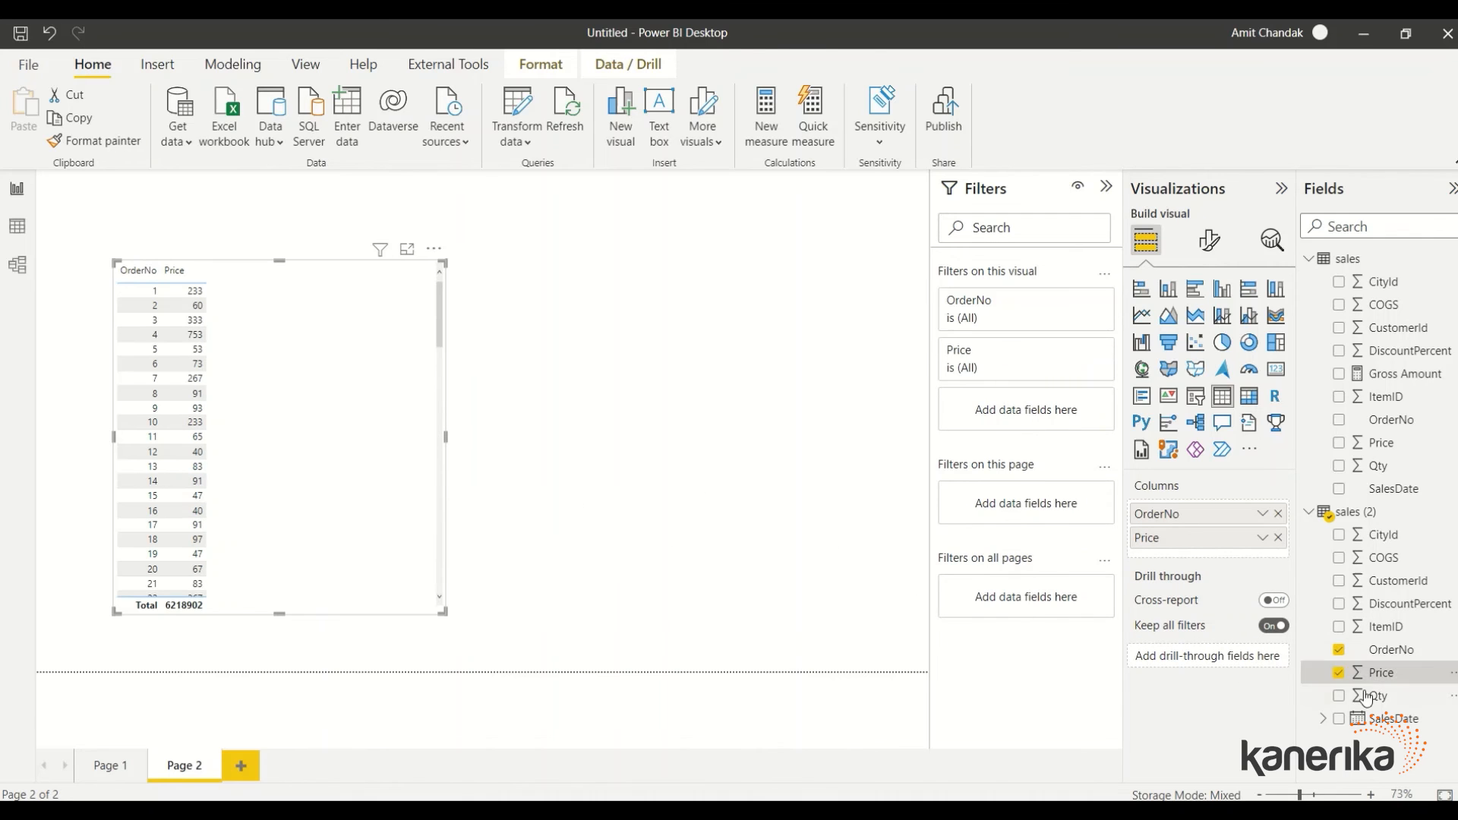
drag(1378, 695, 292, 355)
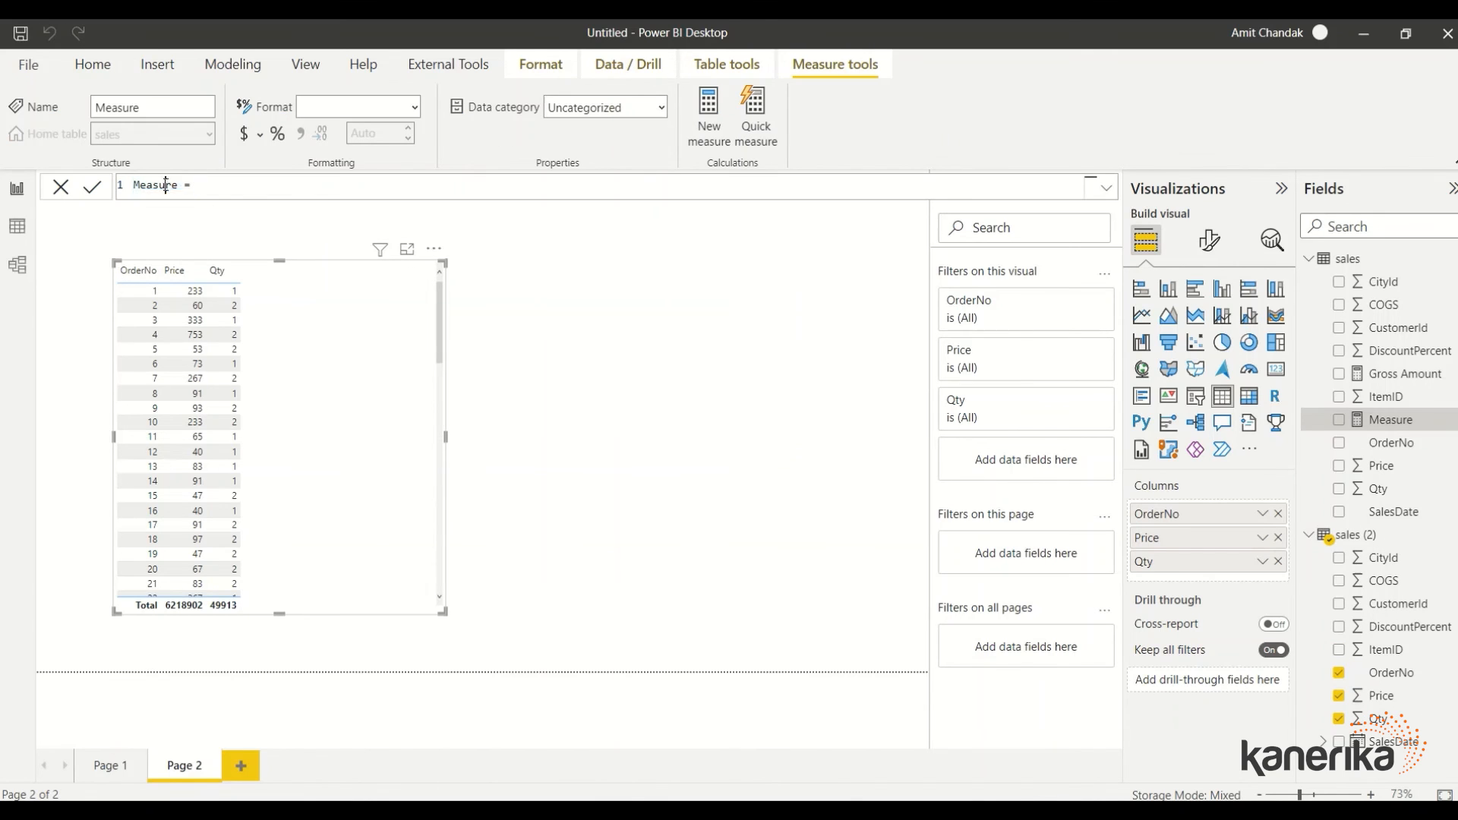
Begin the Gross Amt measure as SUMX over 'sales (2)' using 'sales (2)'[Price]
text(Gross Amt =  sumx)
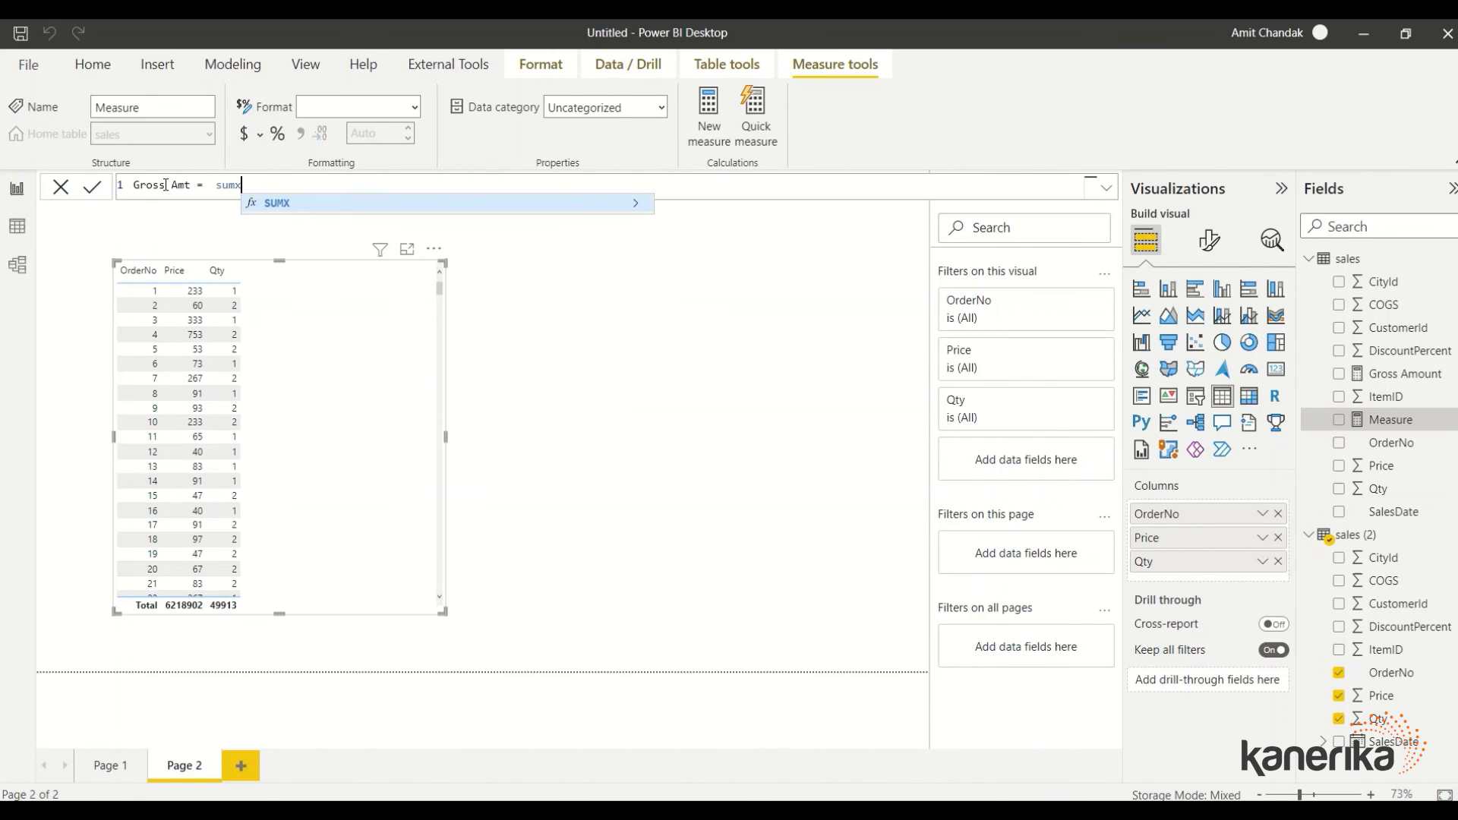
text((sal)
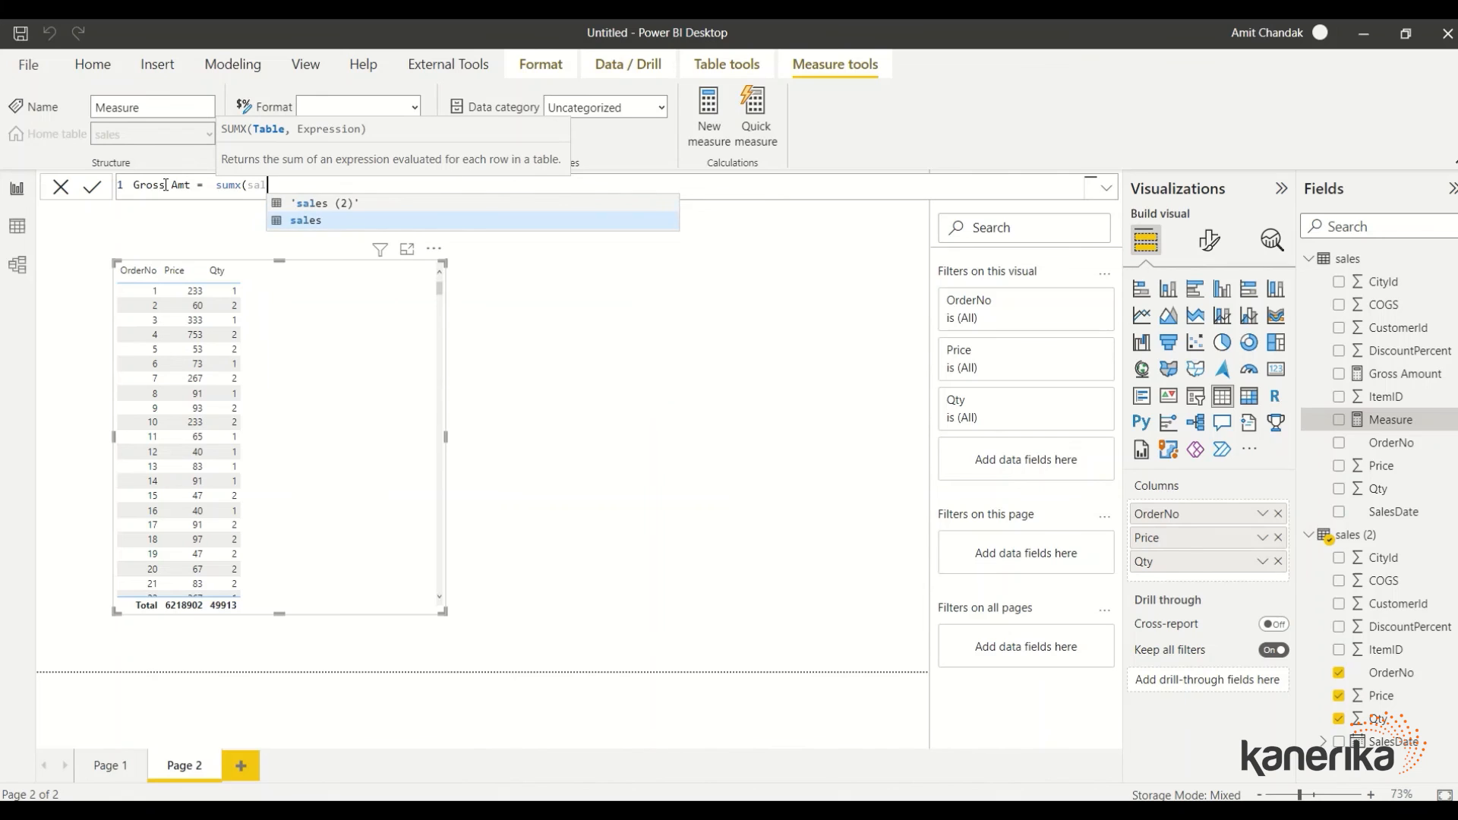
key(Tab)
text(,)
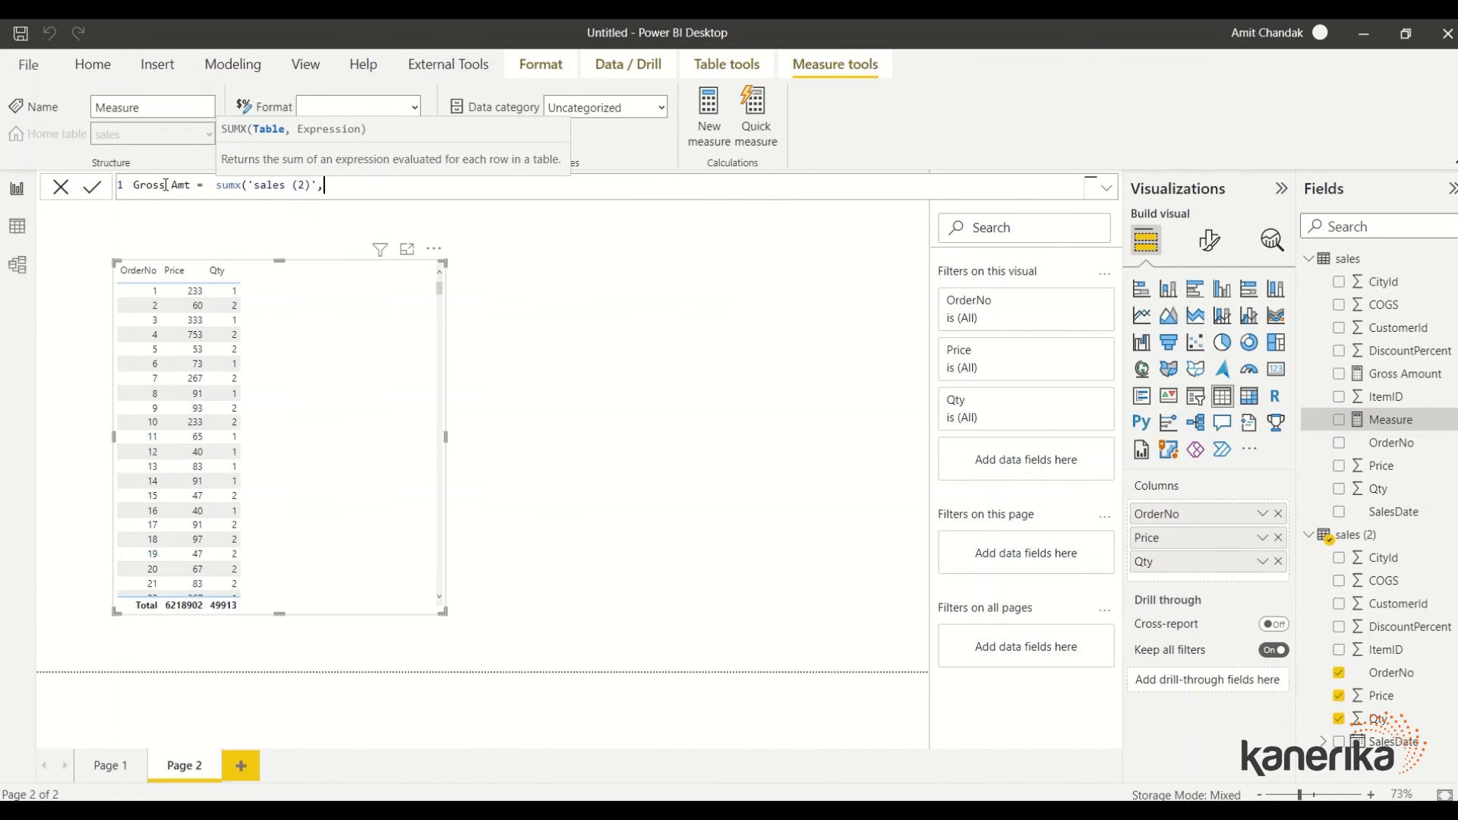
text( pr)
key(BackSpace)
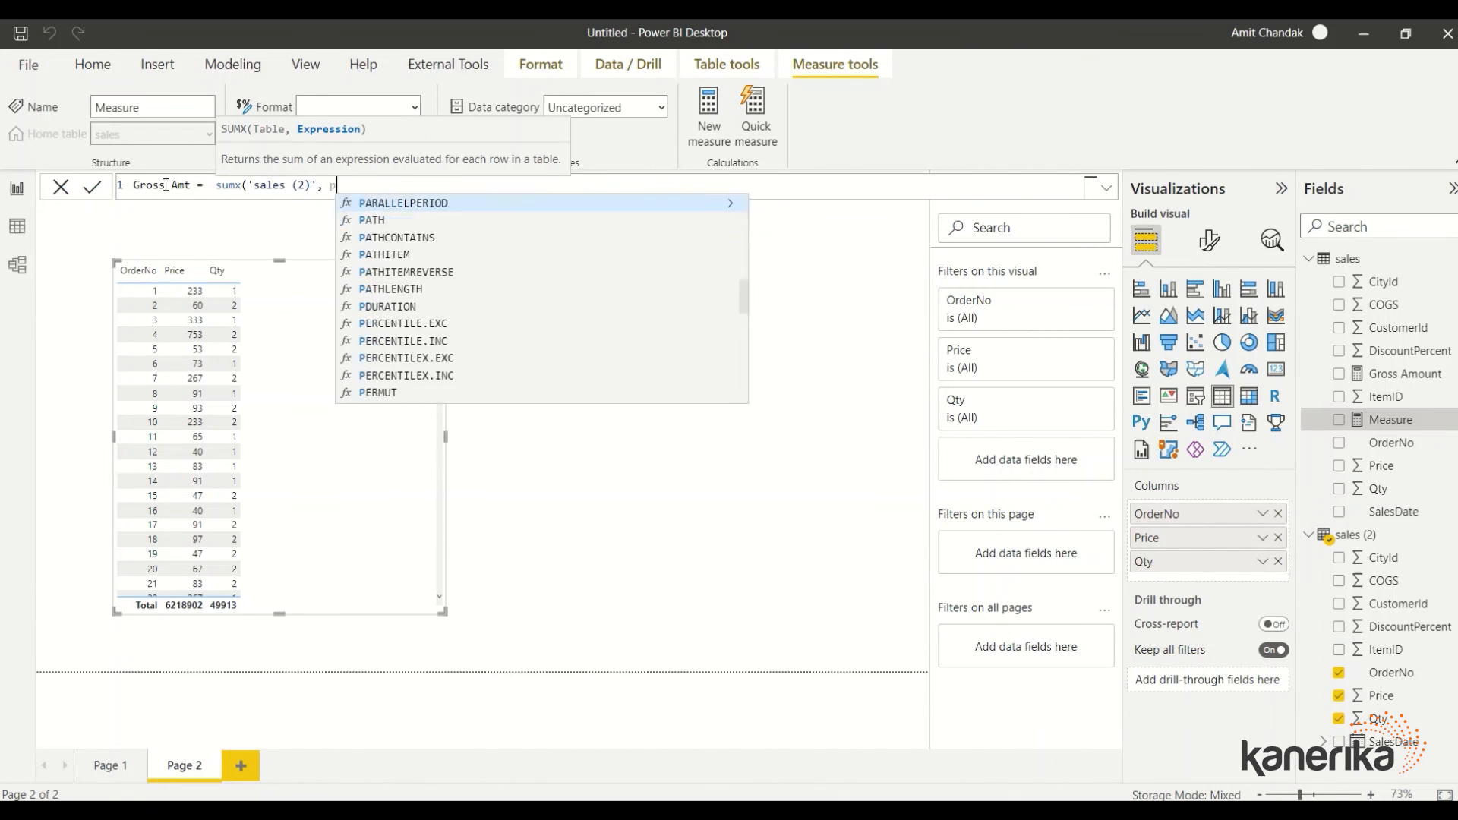
key(BackSpace)
text(sales)
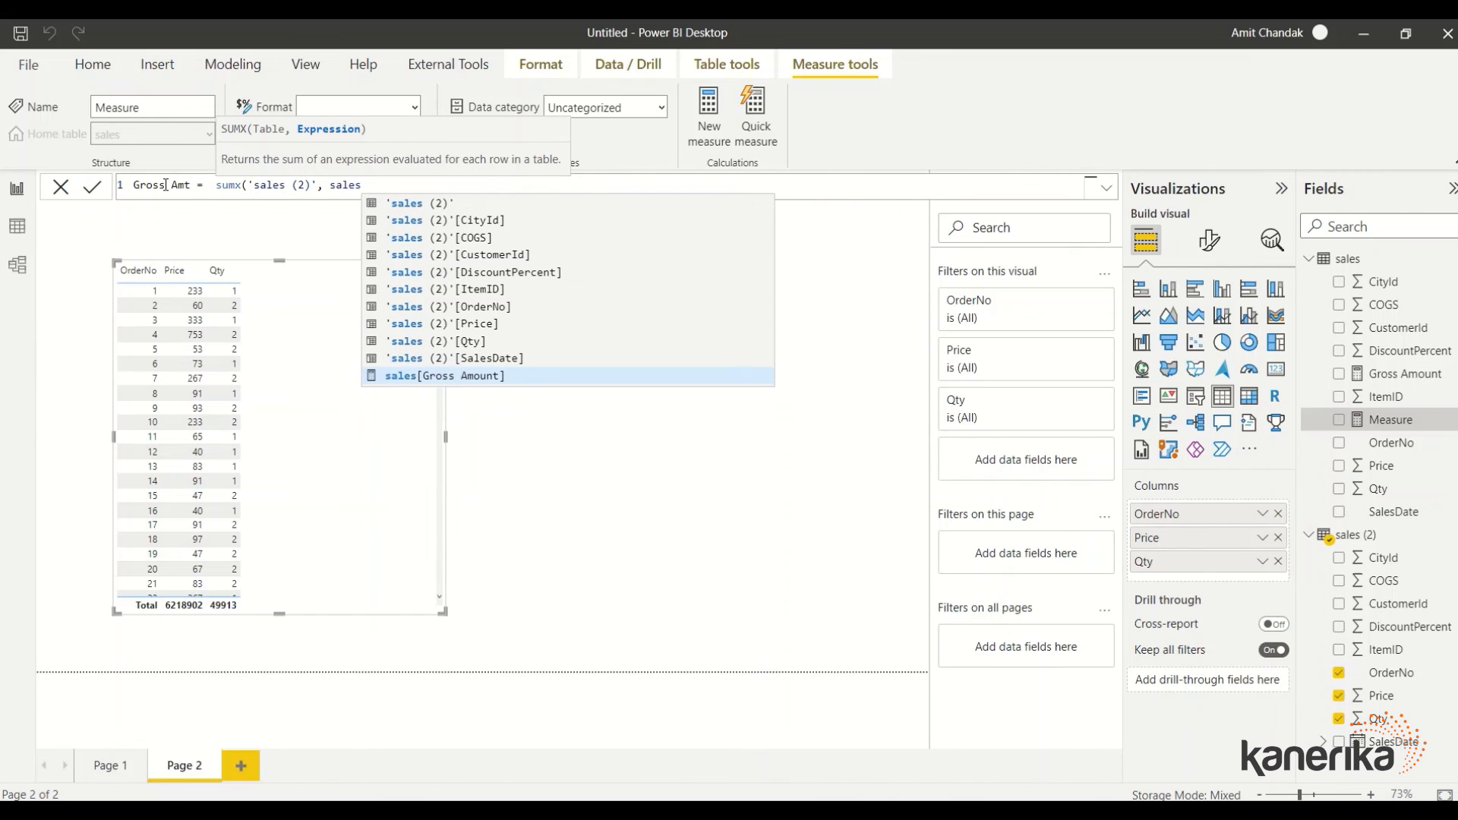
key(Up)
key(Up)
key(Up)
key(Tab)
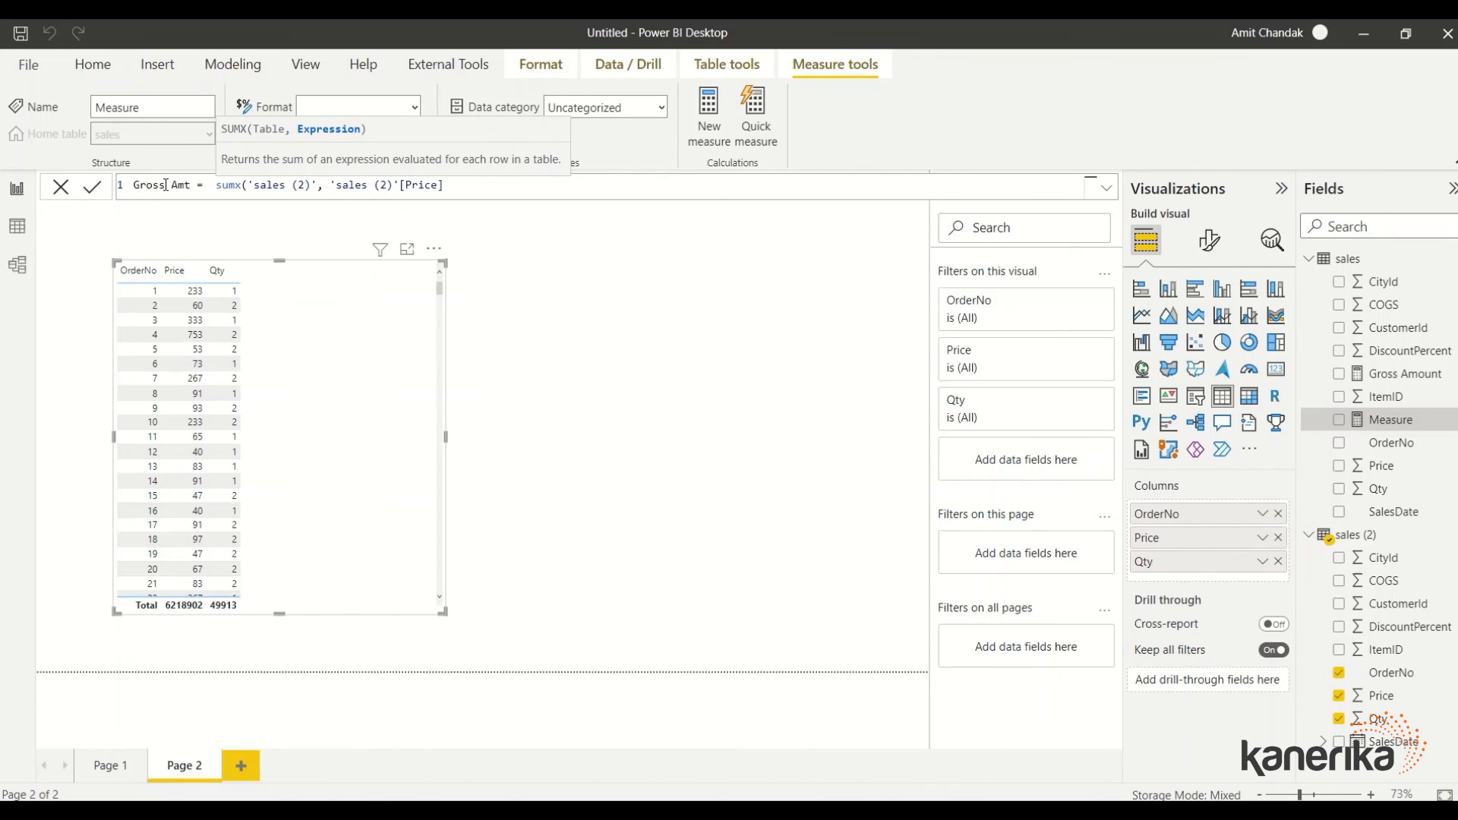
Finish Gross Amt by multiplying by 'sales (2)'[Qty], add it to the table, and return to Page 1
text(* sal)
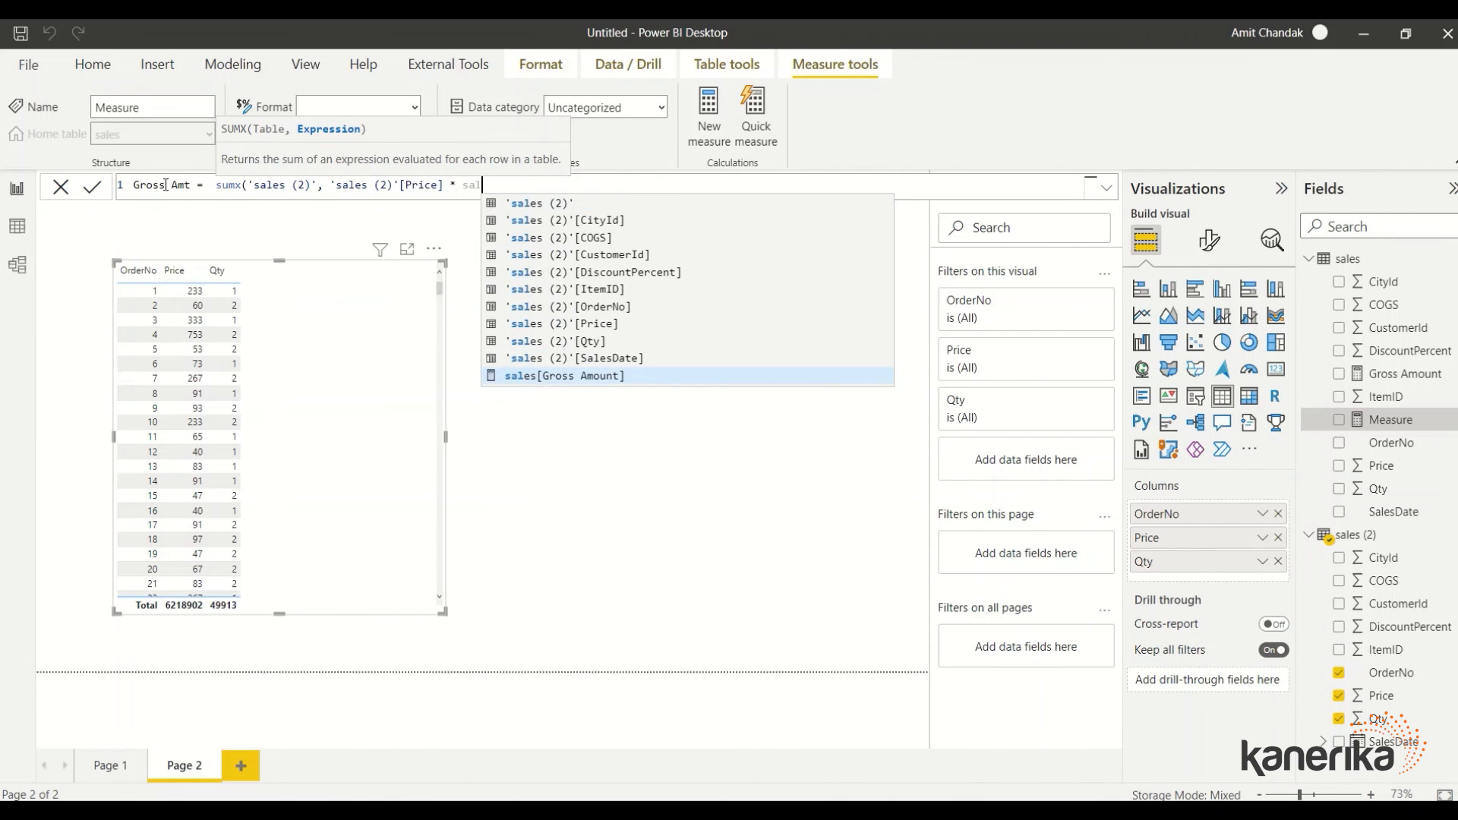
key(Up)
key(Up)
key(Up)
key(Down)
key(Tab)
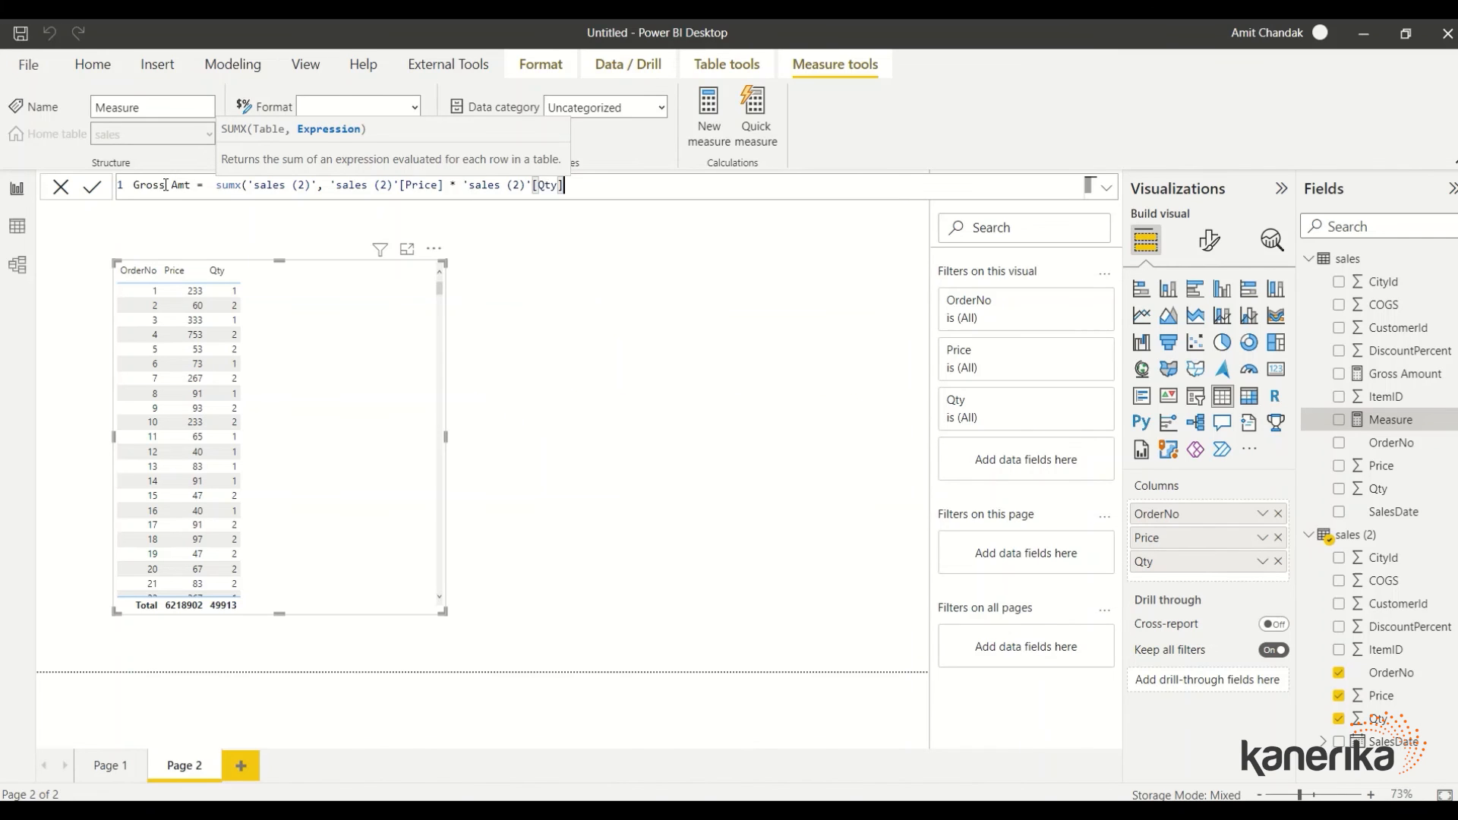
text())
key(Return)
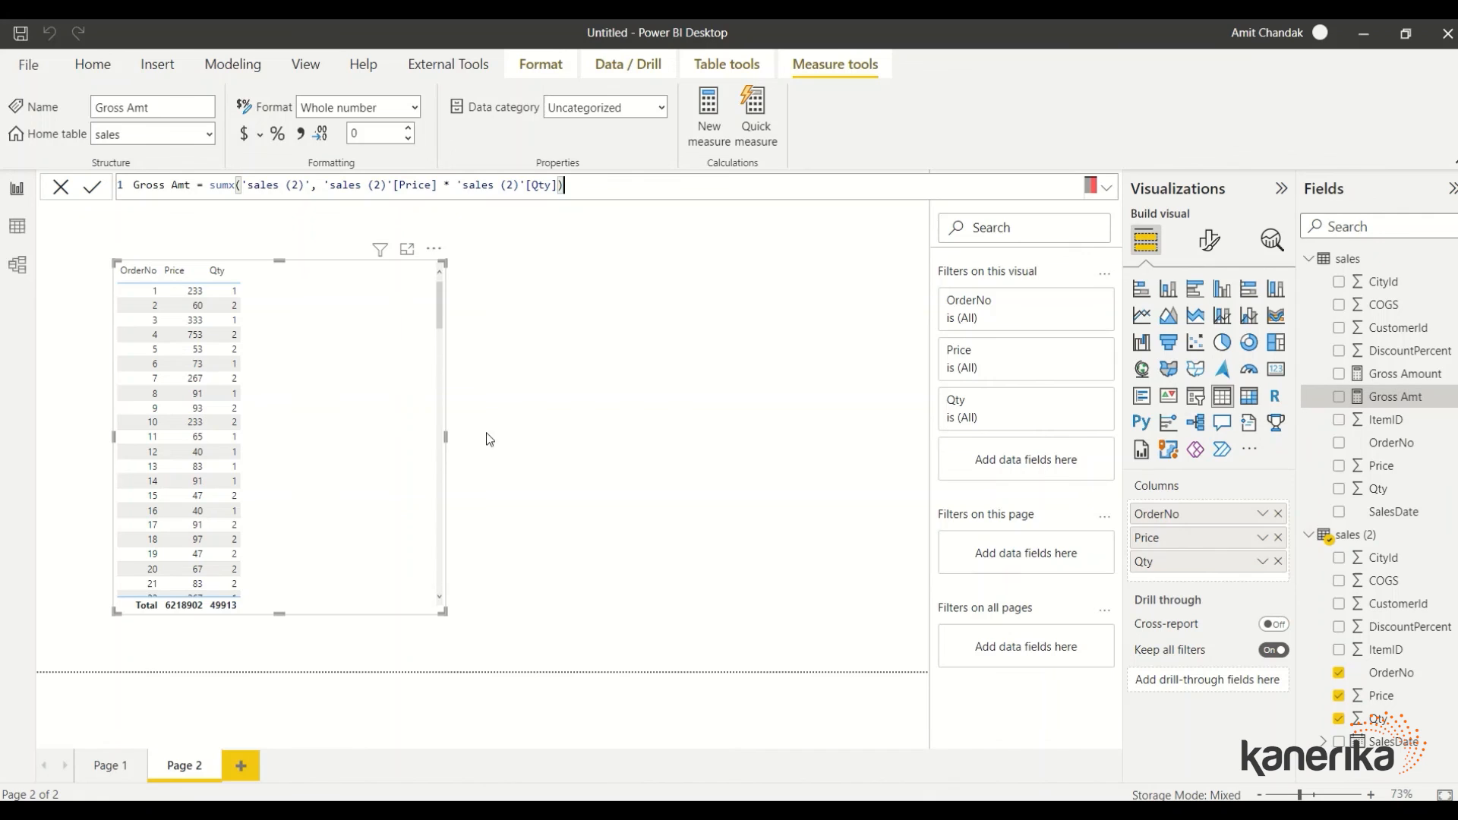
drag(1394, 410, 335, 351)
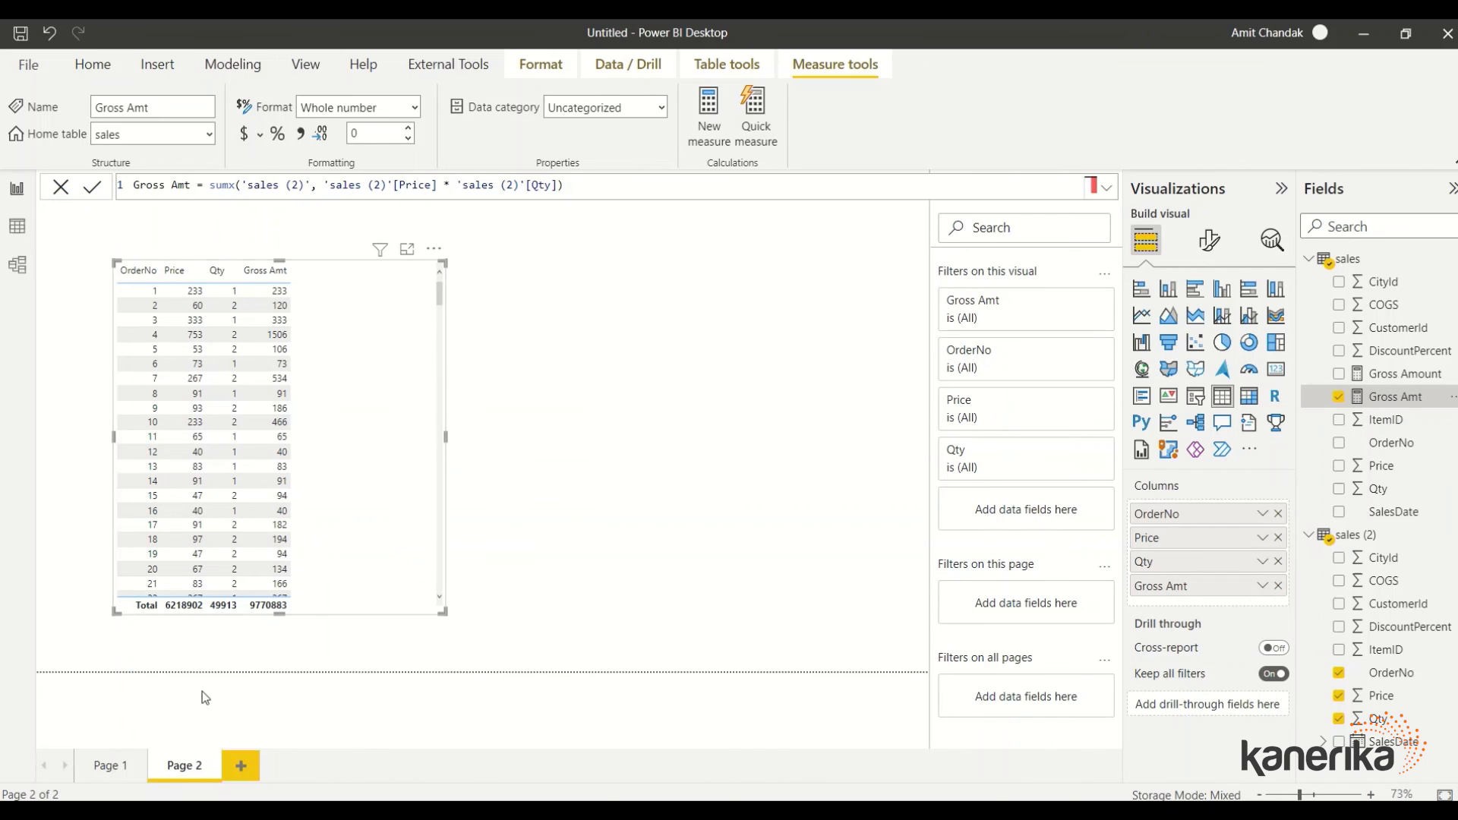
click(120, 772)
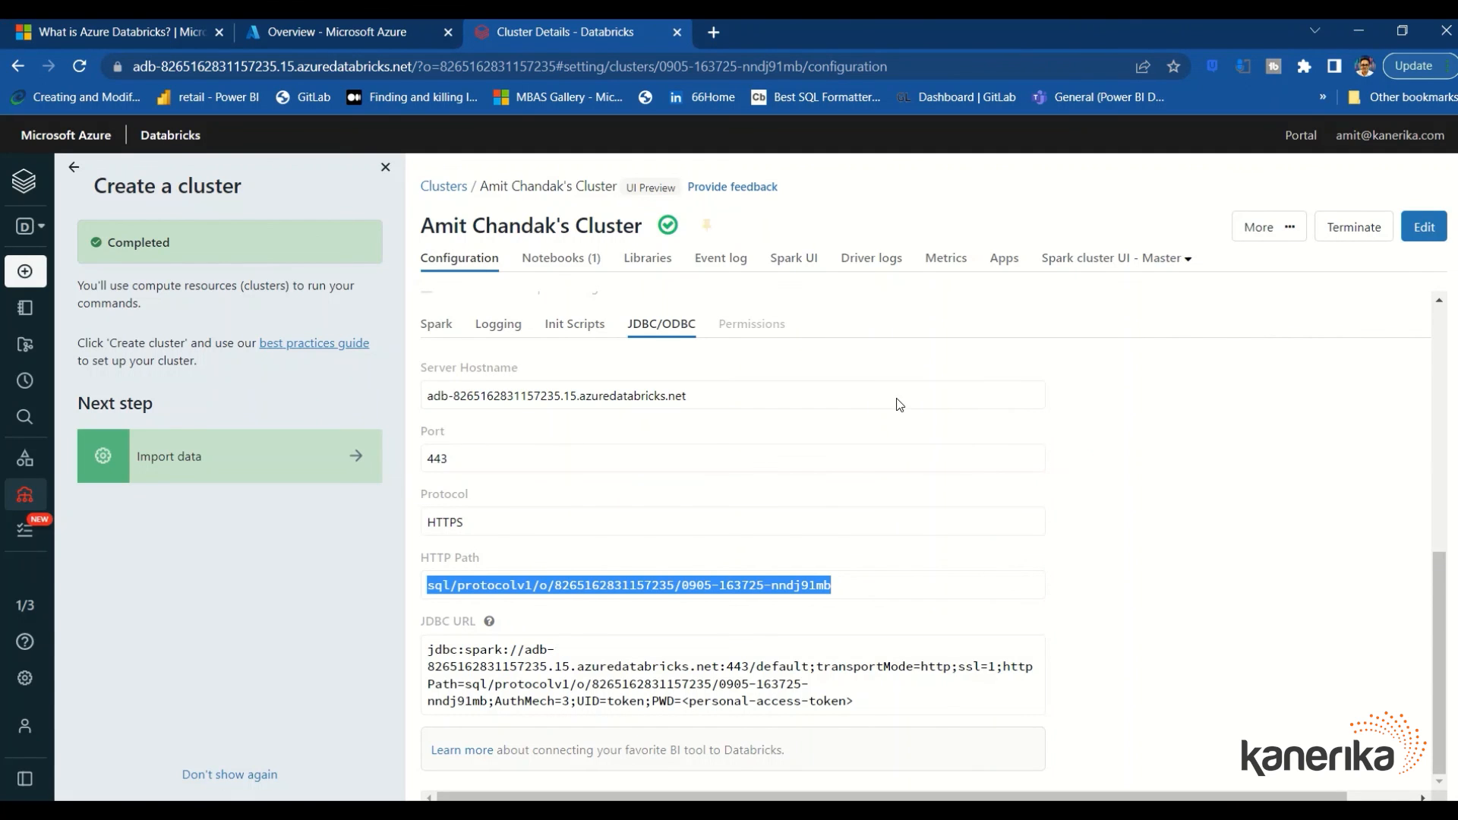
Terminate the running Databricks cluster and confirm the termination
click(1342, 227)
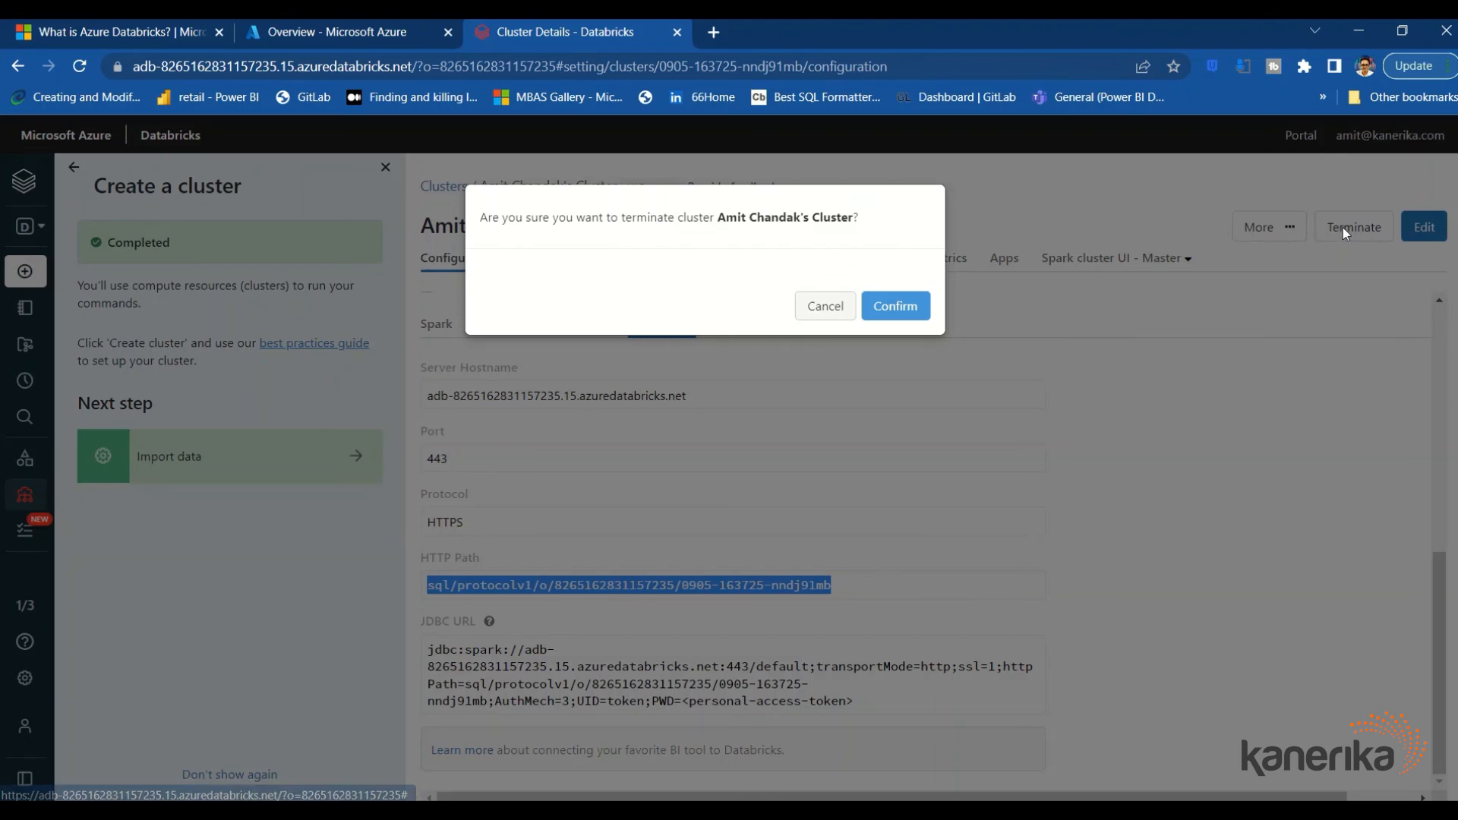
click(894, 306)
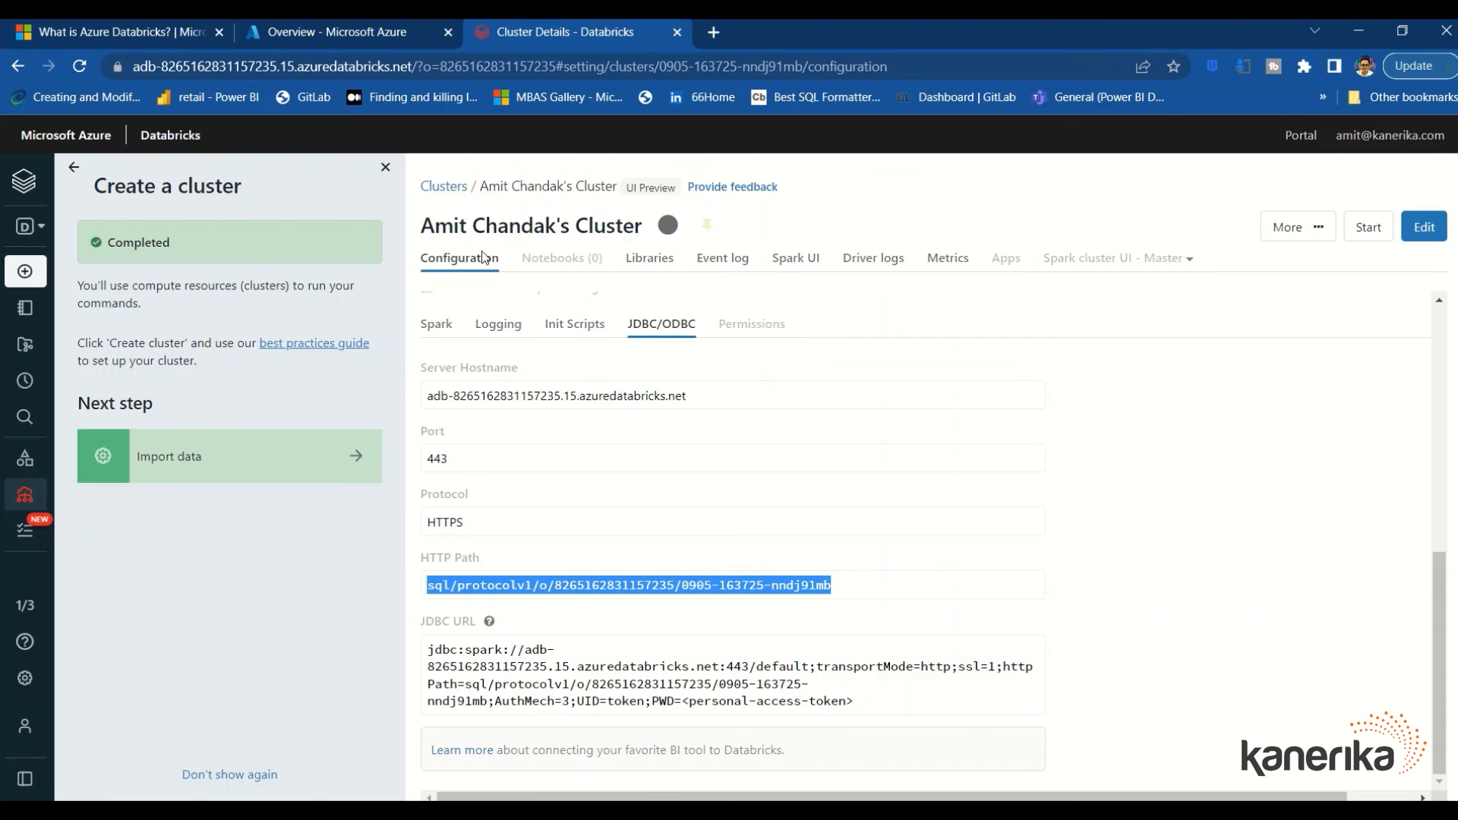
Delete the stopped cluster from the Compute list using its row's actions menu
click(54, 277)
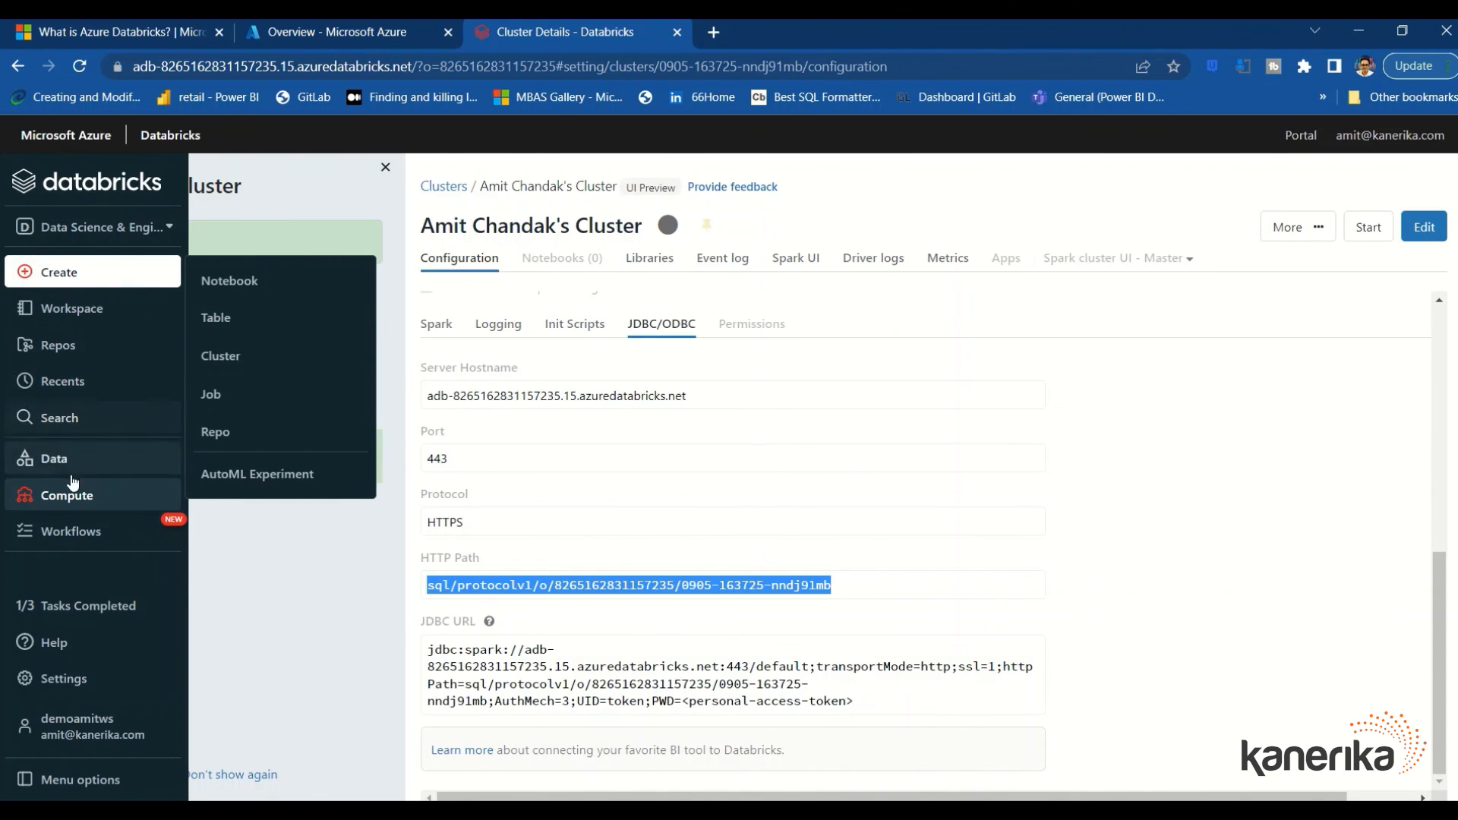
click(67, 495)
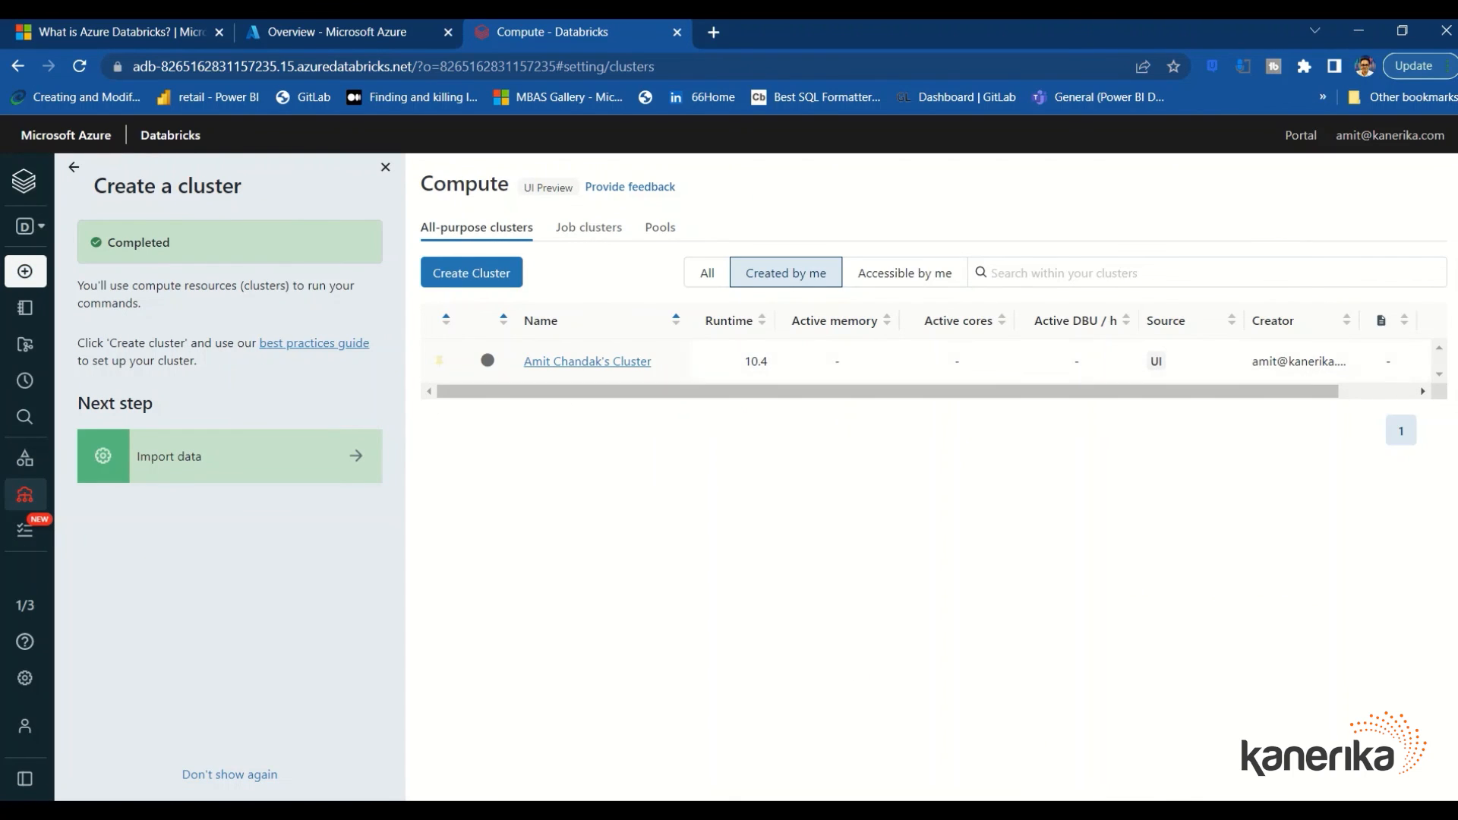
drag(1317, 394, 1397, 394)
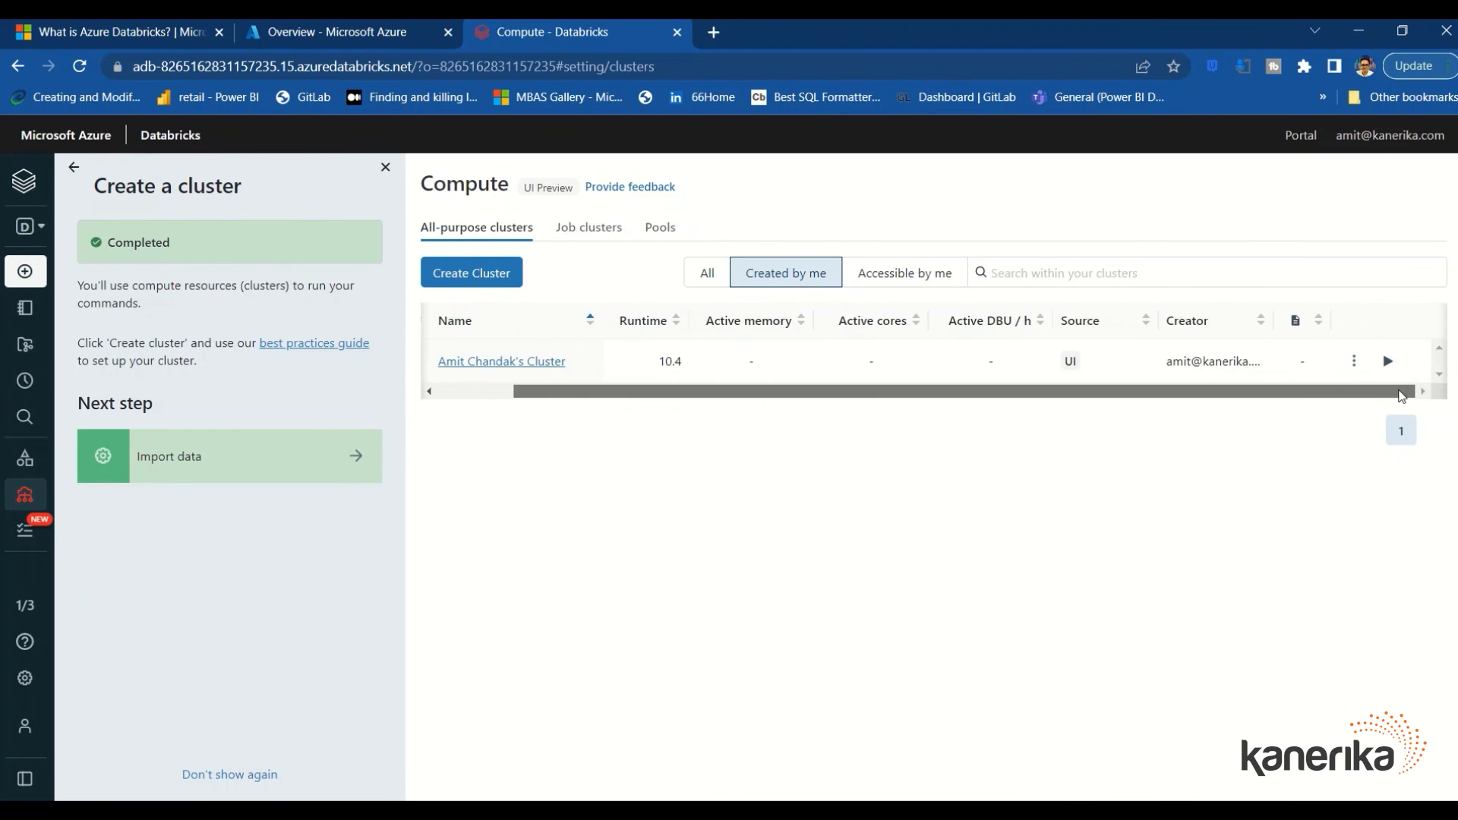
click(1353, 360)
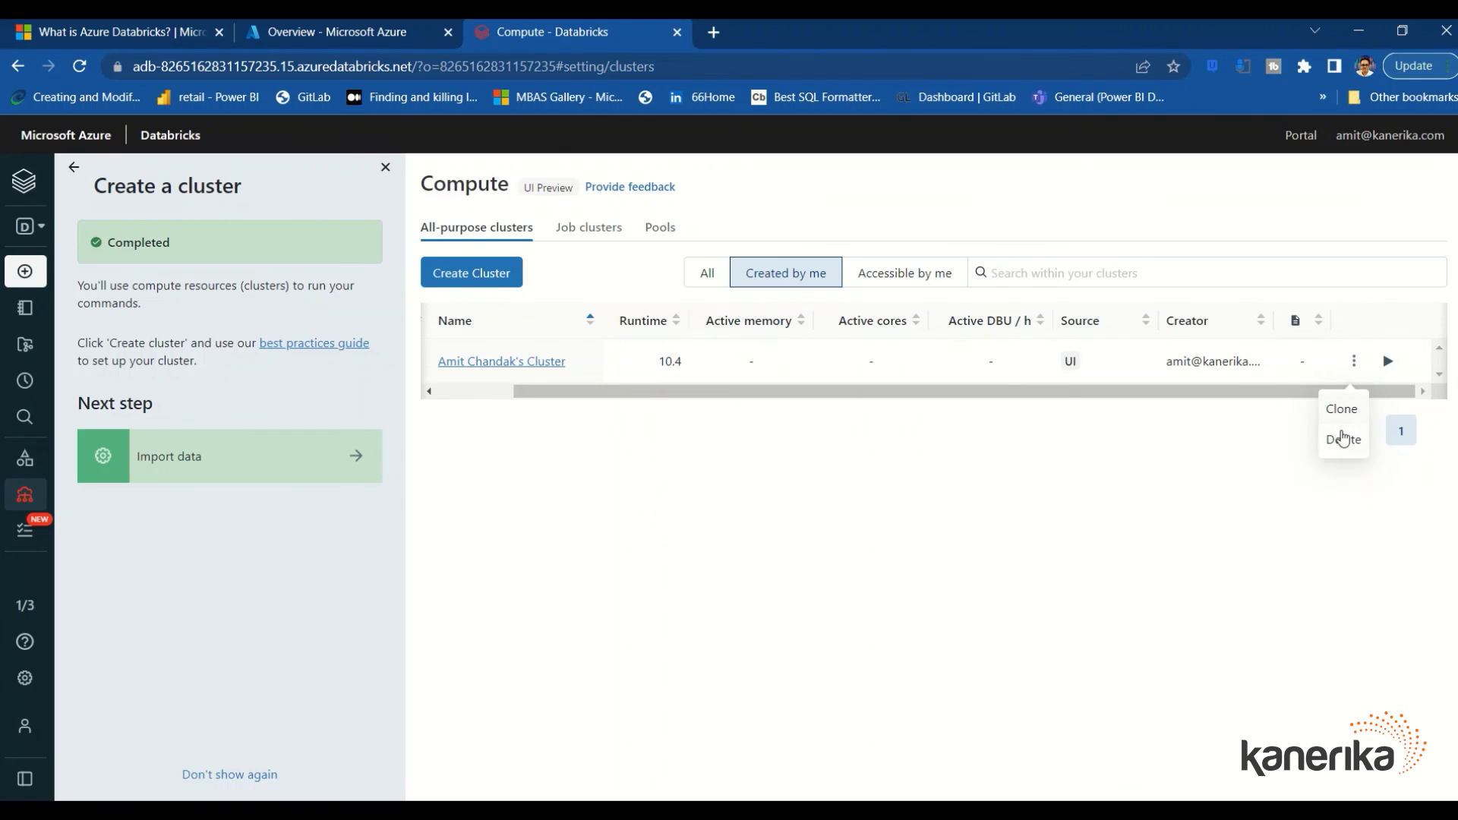
click(1342, 441)
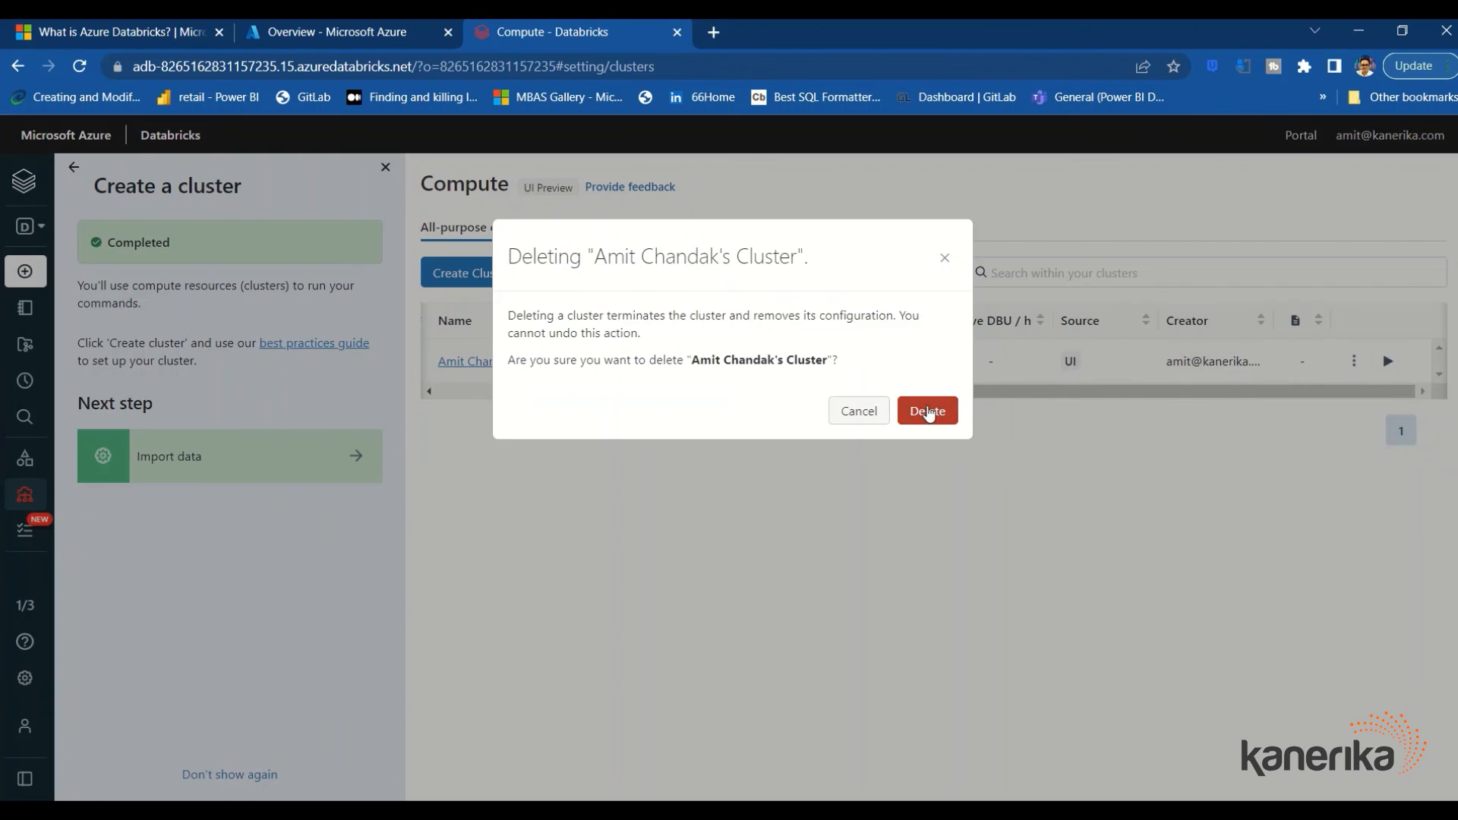
click(930, 410)
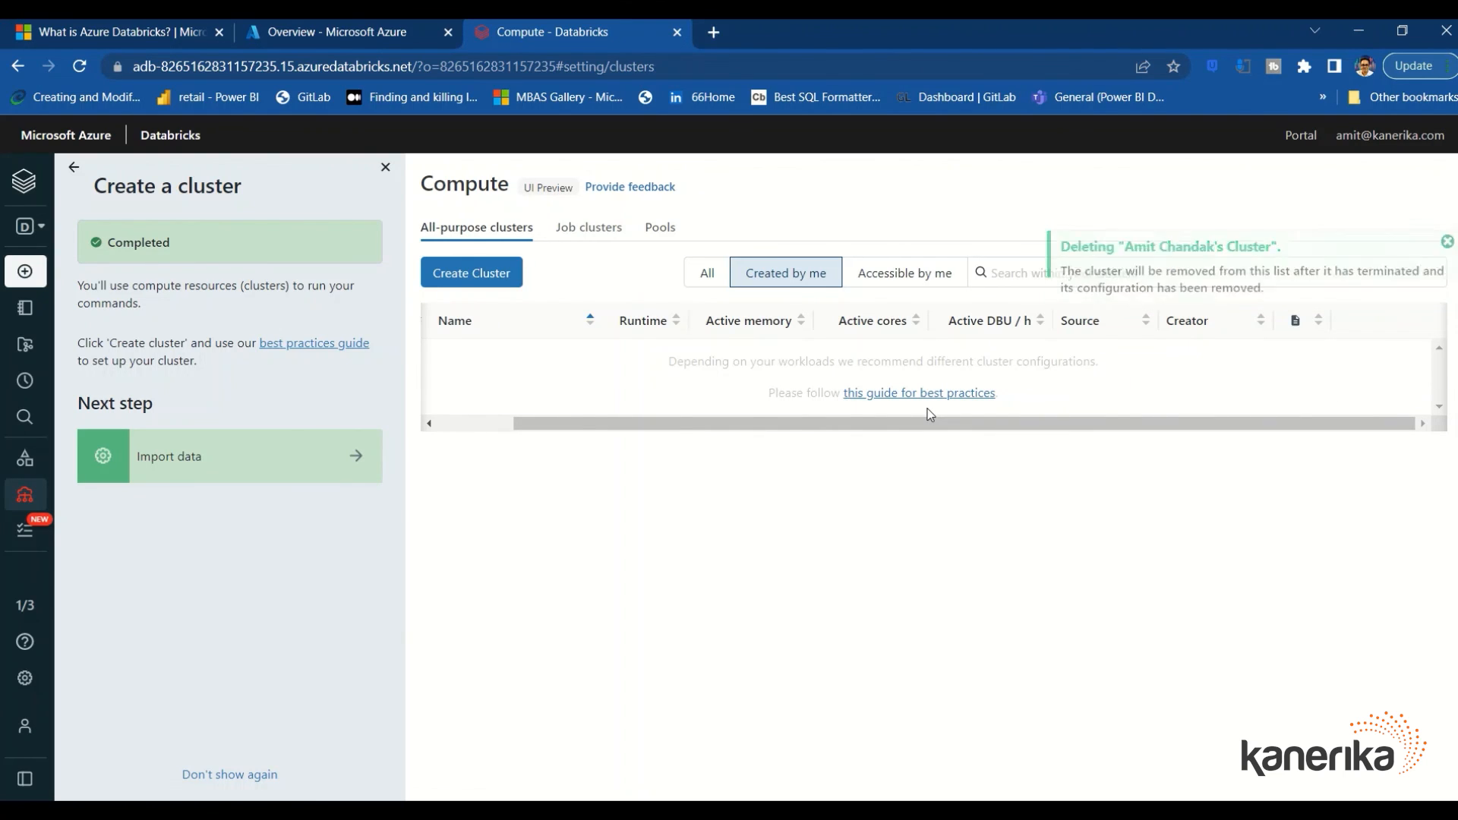
drag(927, 410, 40, 280)
mouse_move(41, 279)
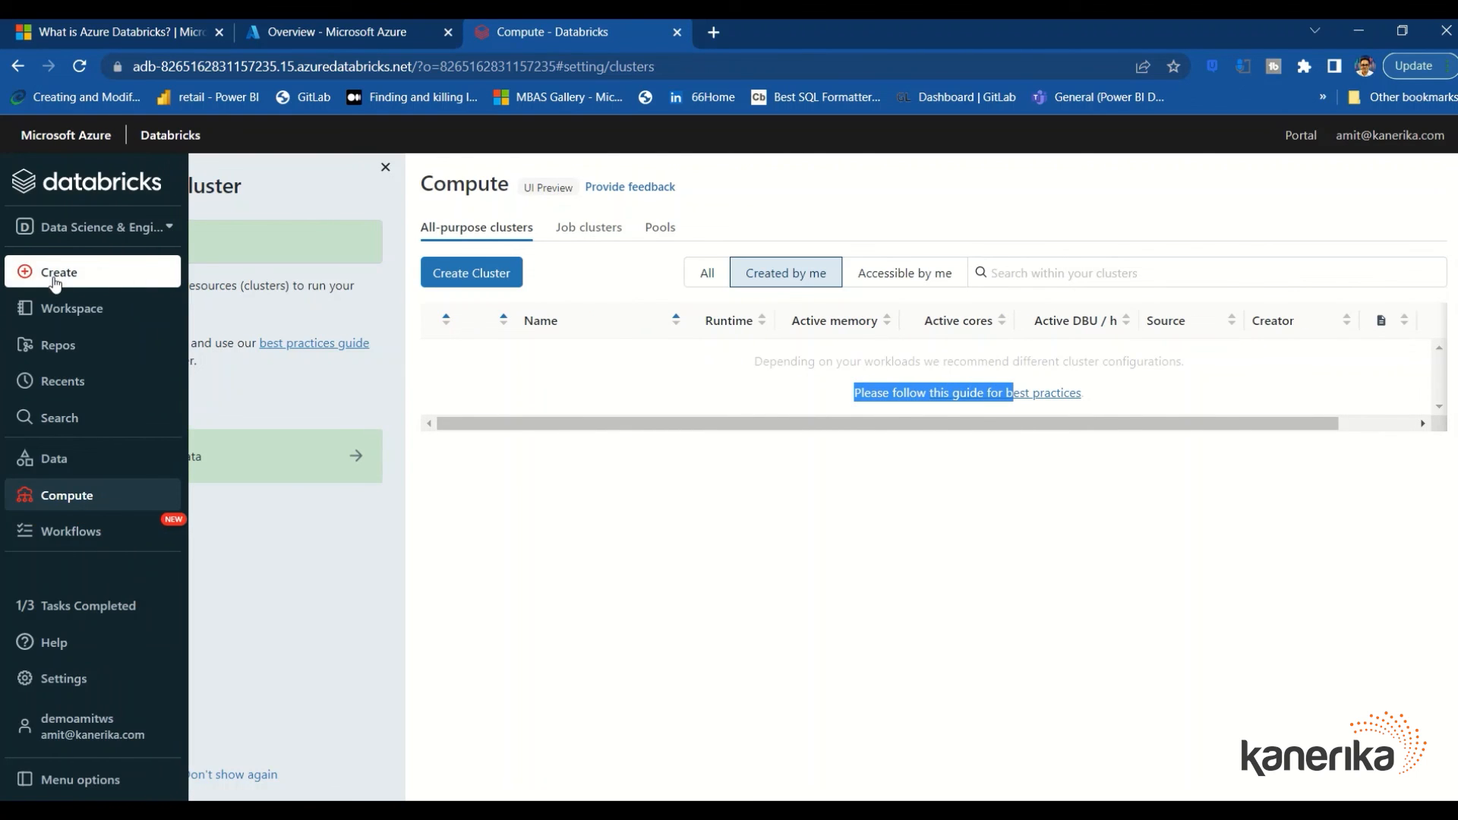
Move the Test notebook from the Workspace browser to the Trash
click(69, 323)
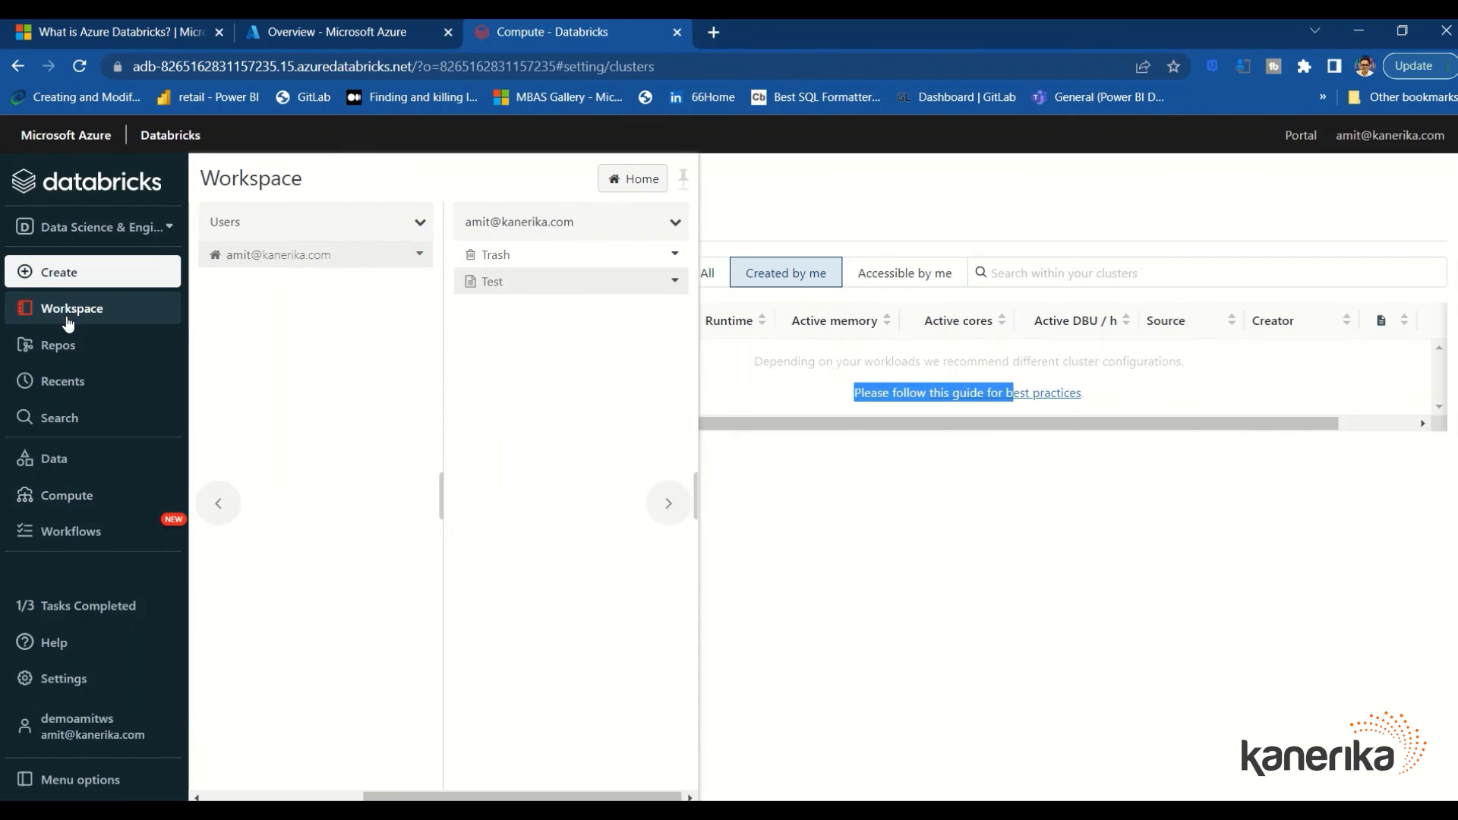
click(674, 281)
click(698, 385)
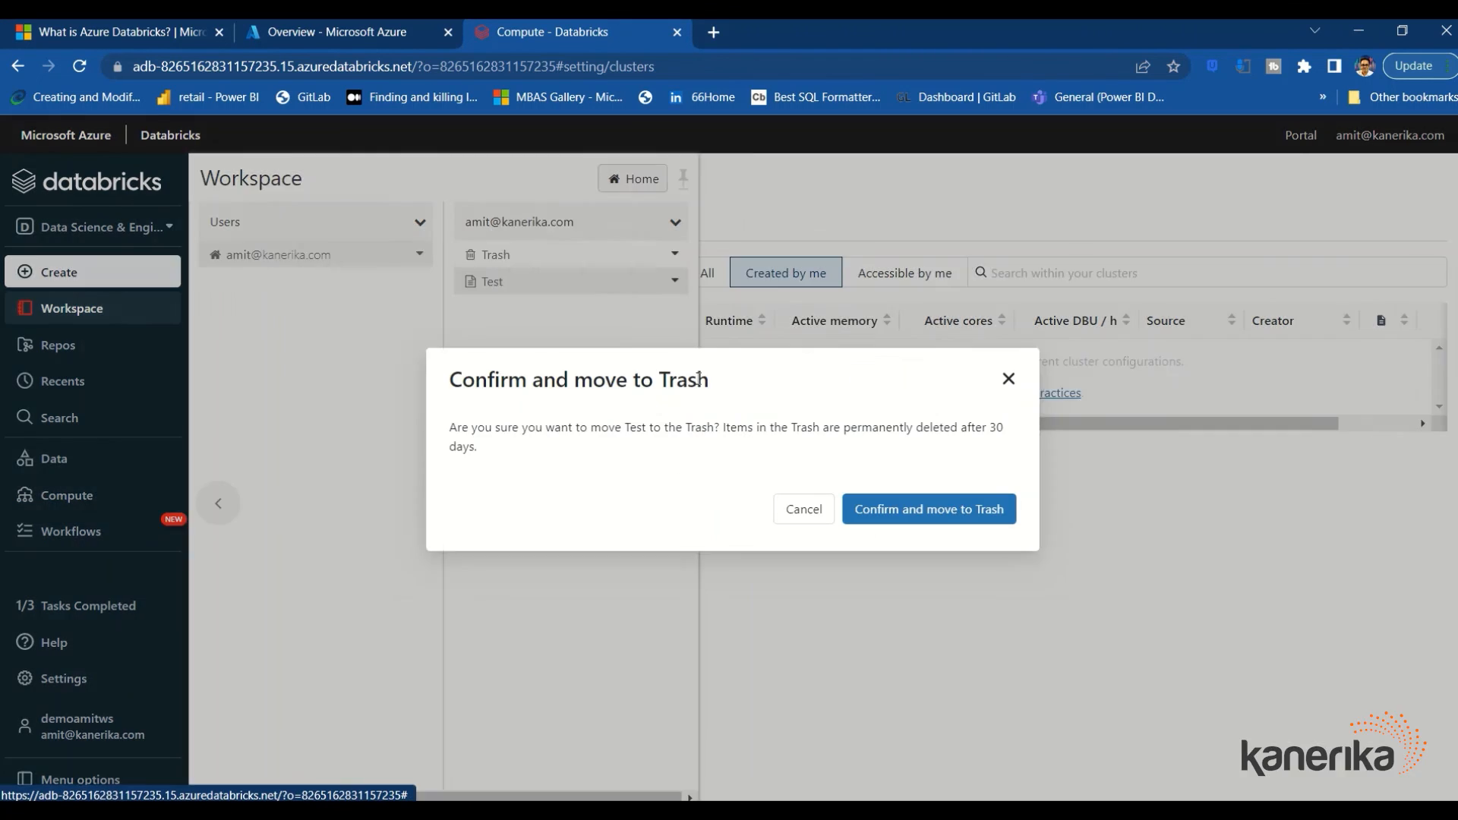
click(883, 508)
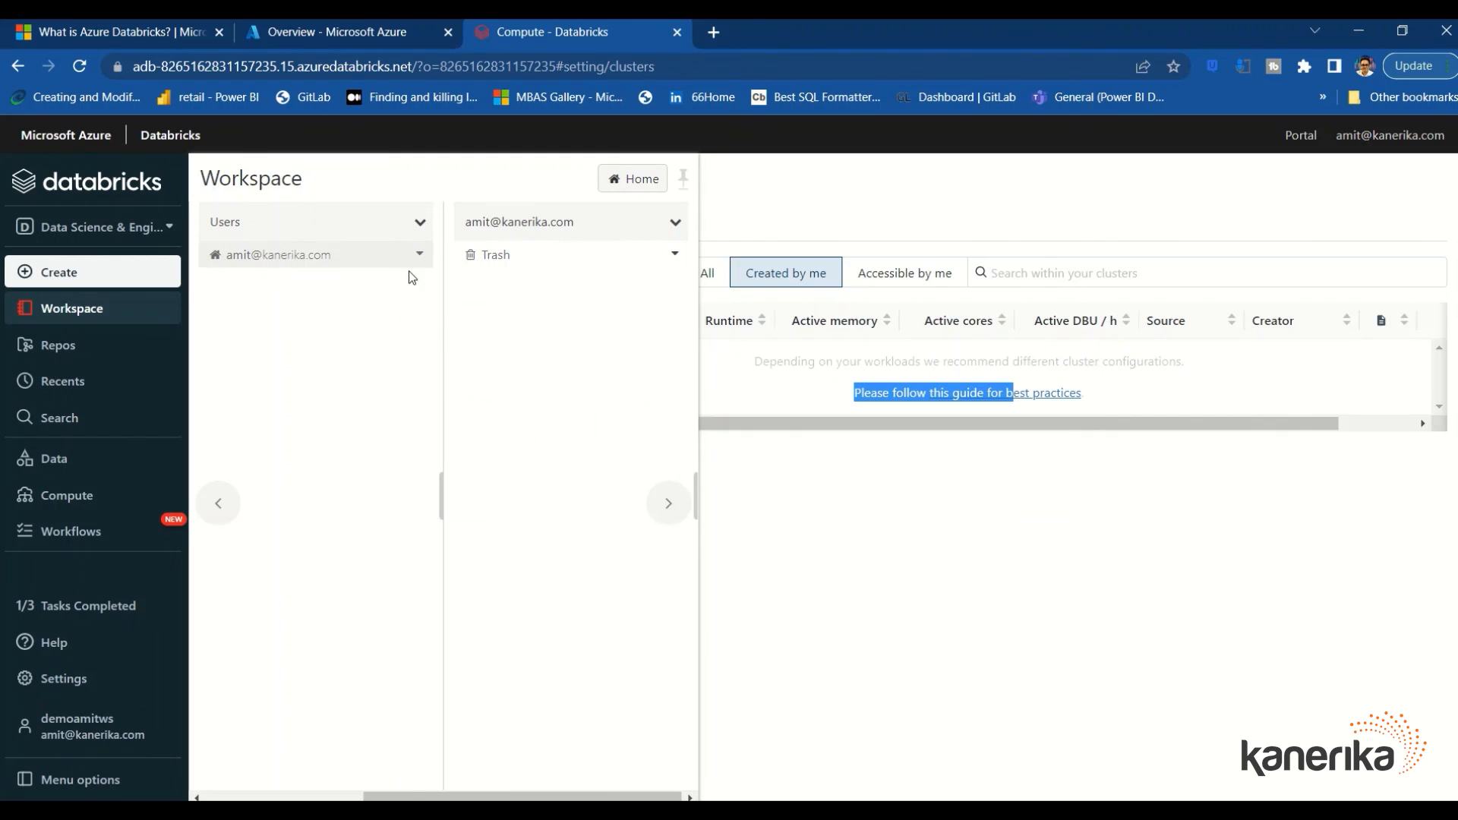
Empty the Trash to permanently delete Test, then return to the Databricks home page
click(510, 262)
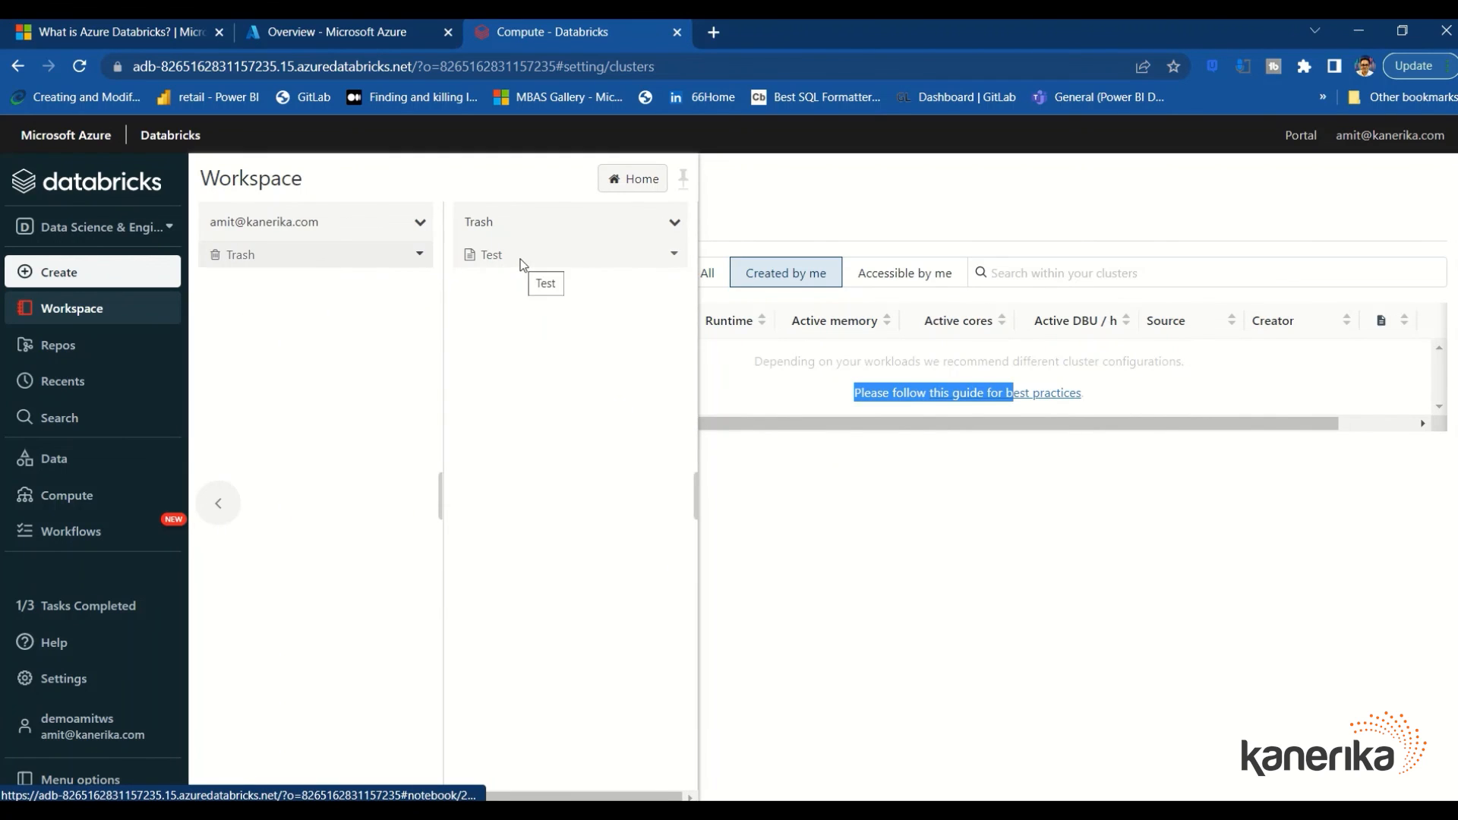
click(674, 223)
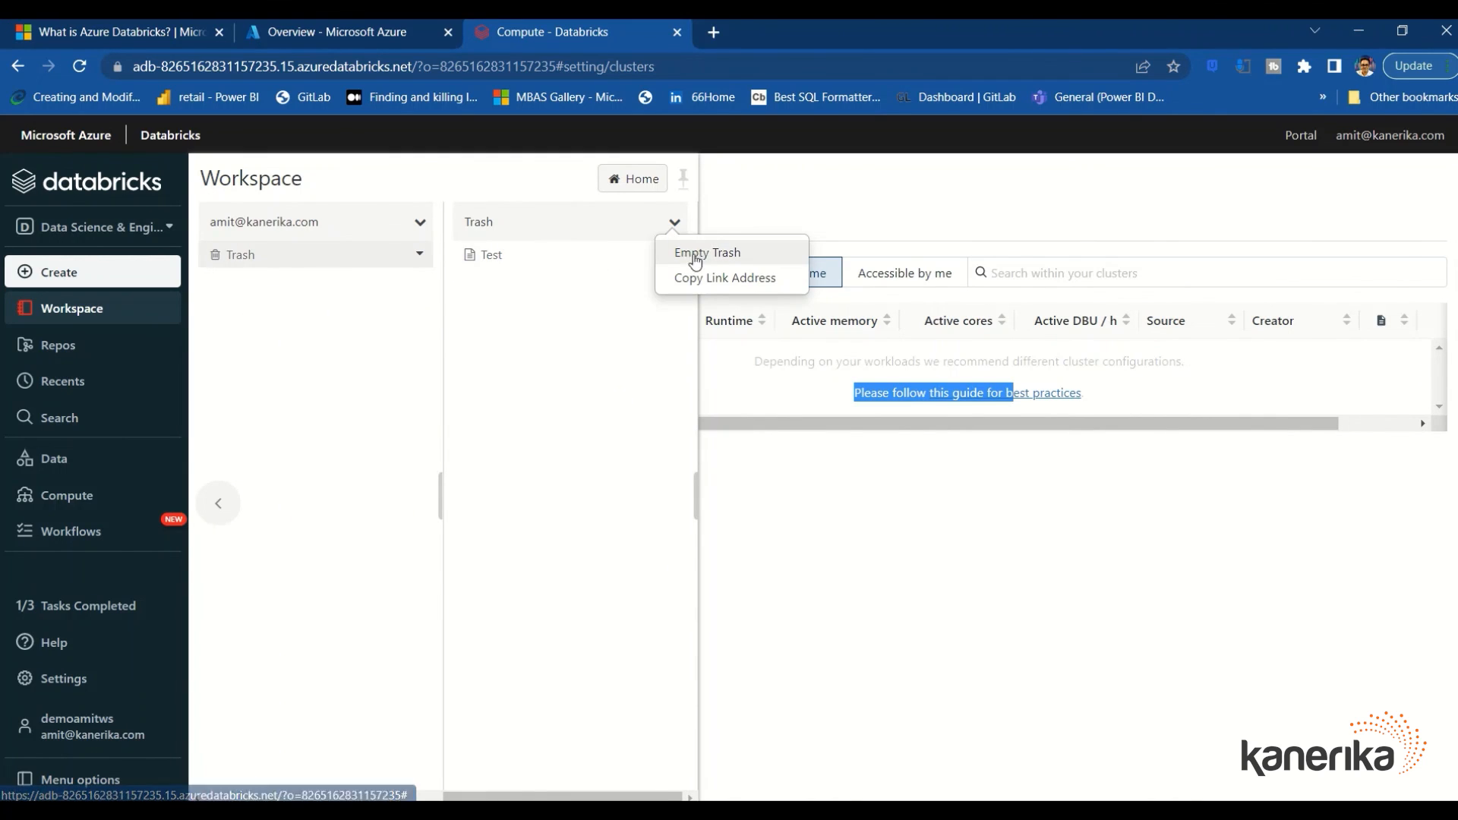
click(695, 258)
click(854, 358)
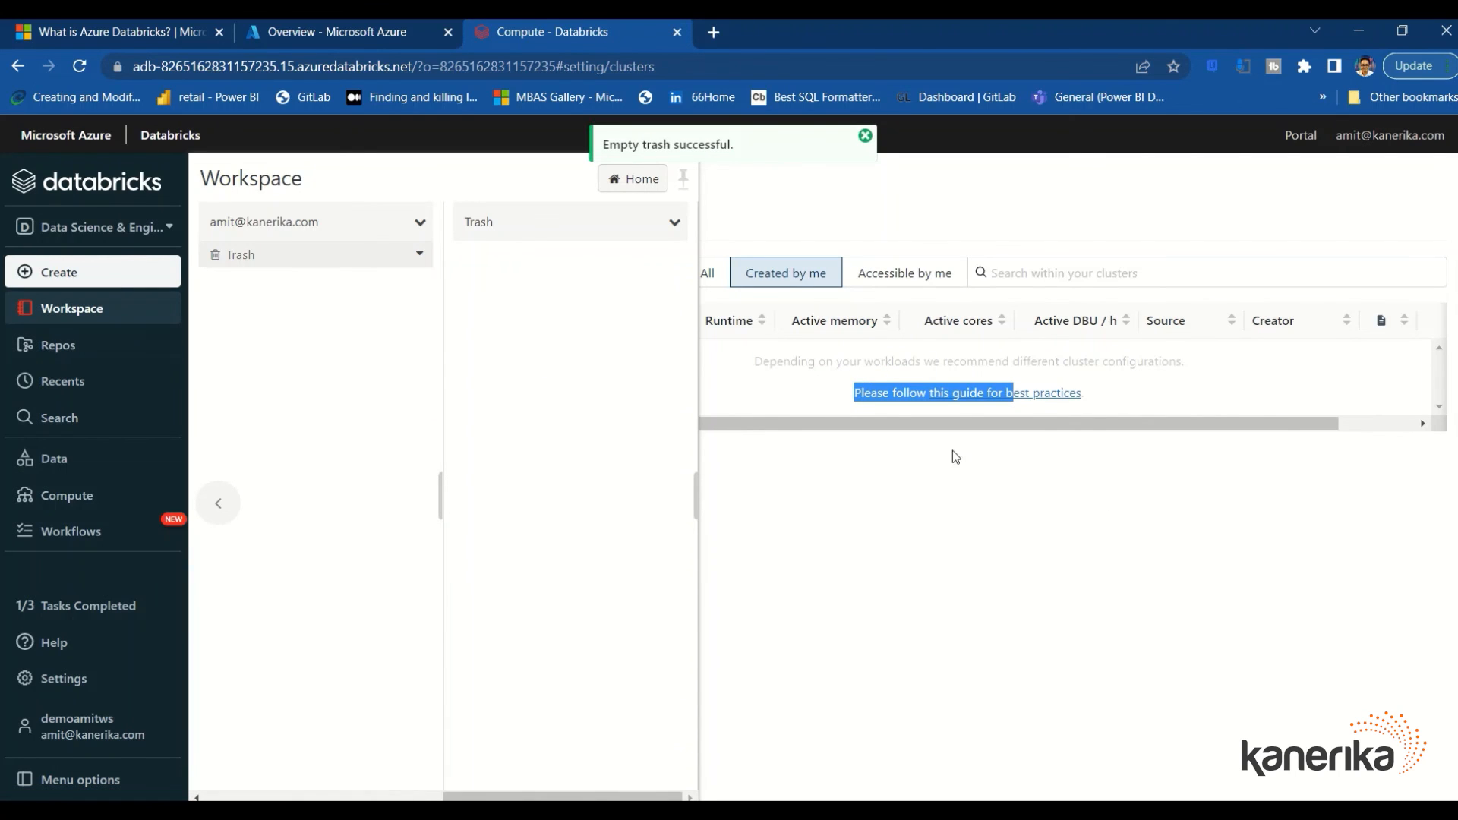
click(1183, 505)
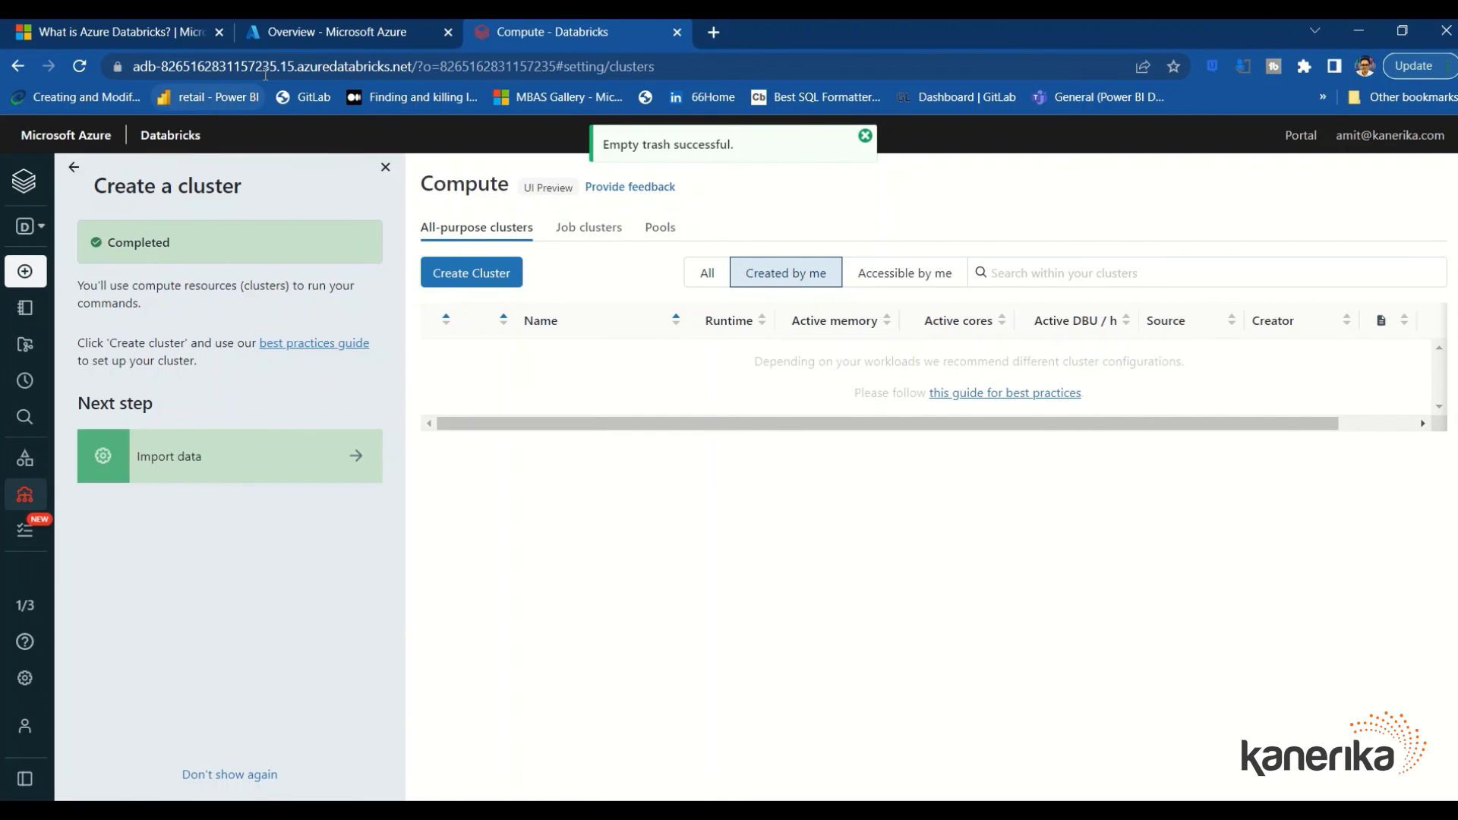
click(72, 166)
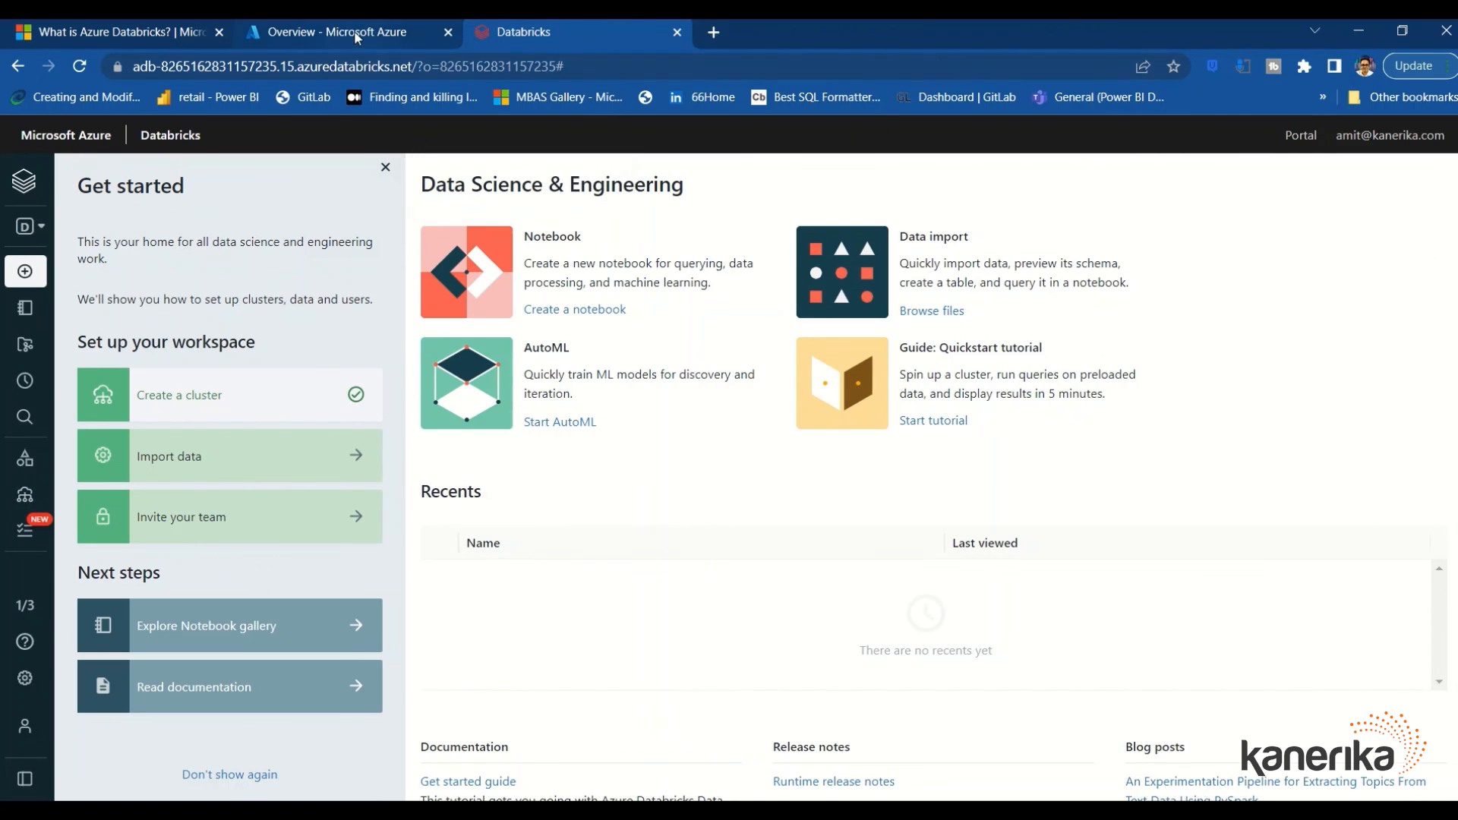
In the Azure portal, open the demoamitws Databricks workspace from Home and delete it
click(327, 32)
click(112, 135)
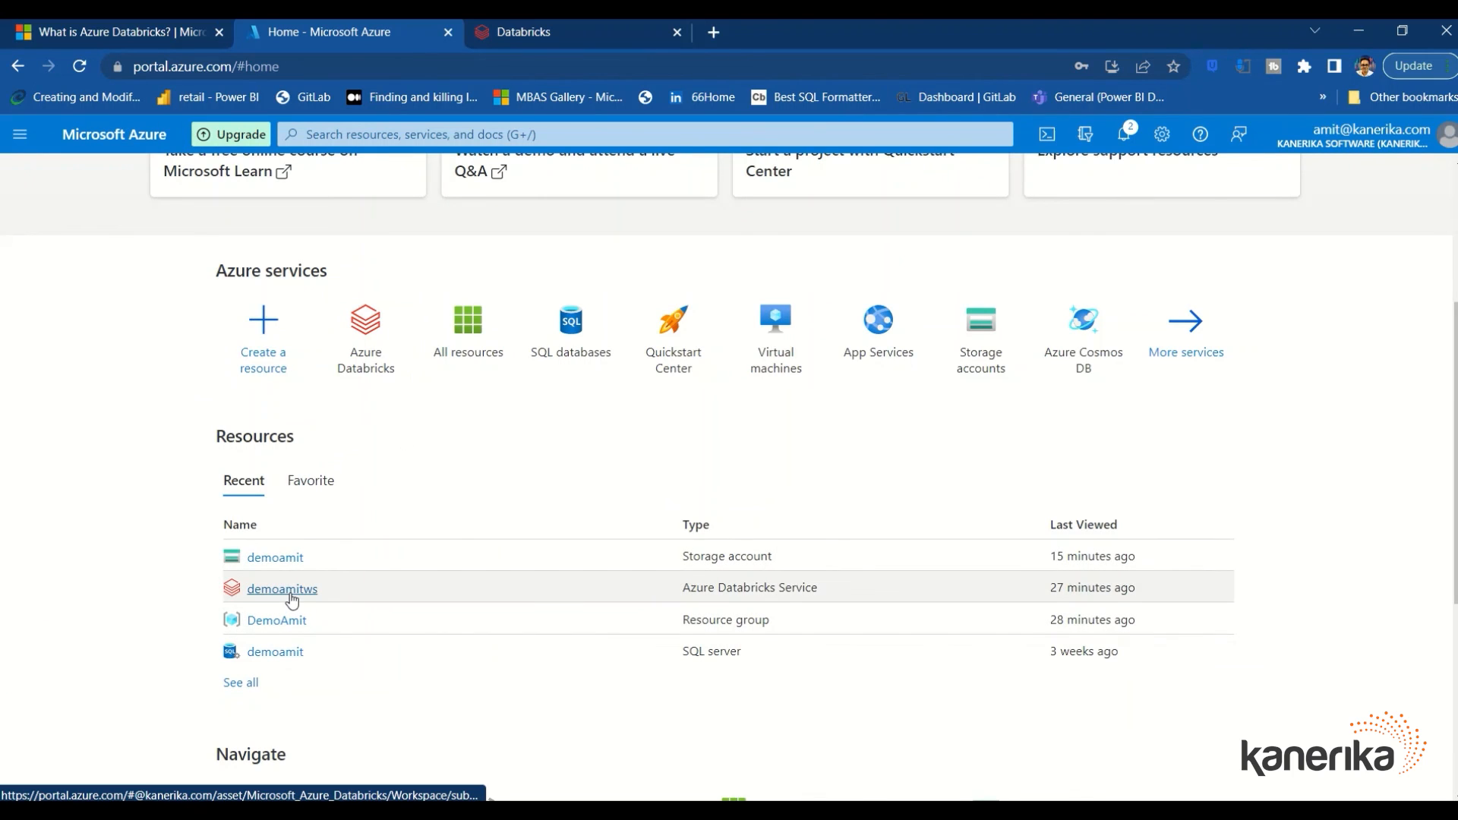
click(282, 589)
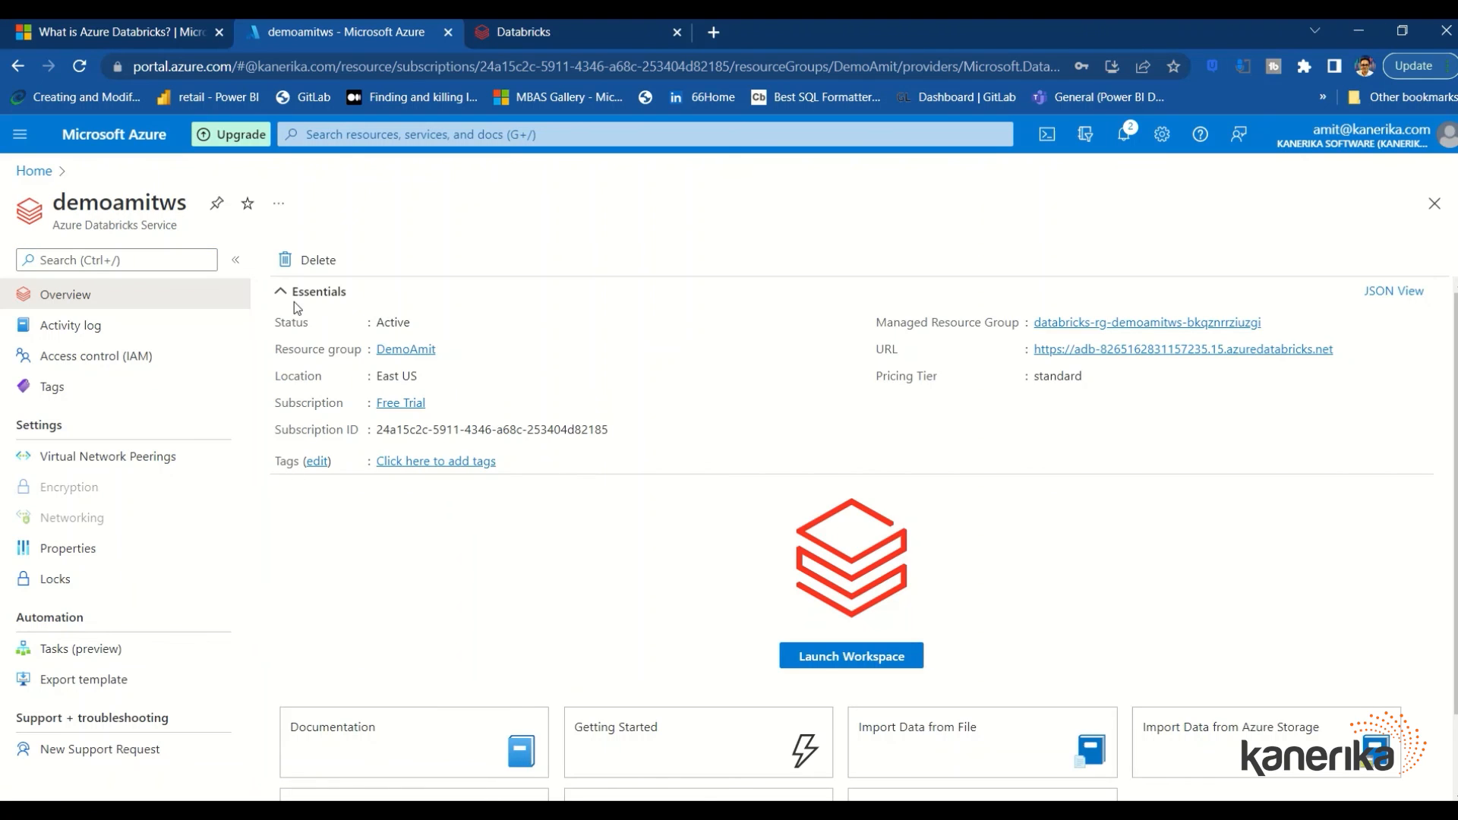
click(312, 262)
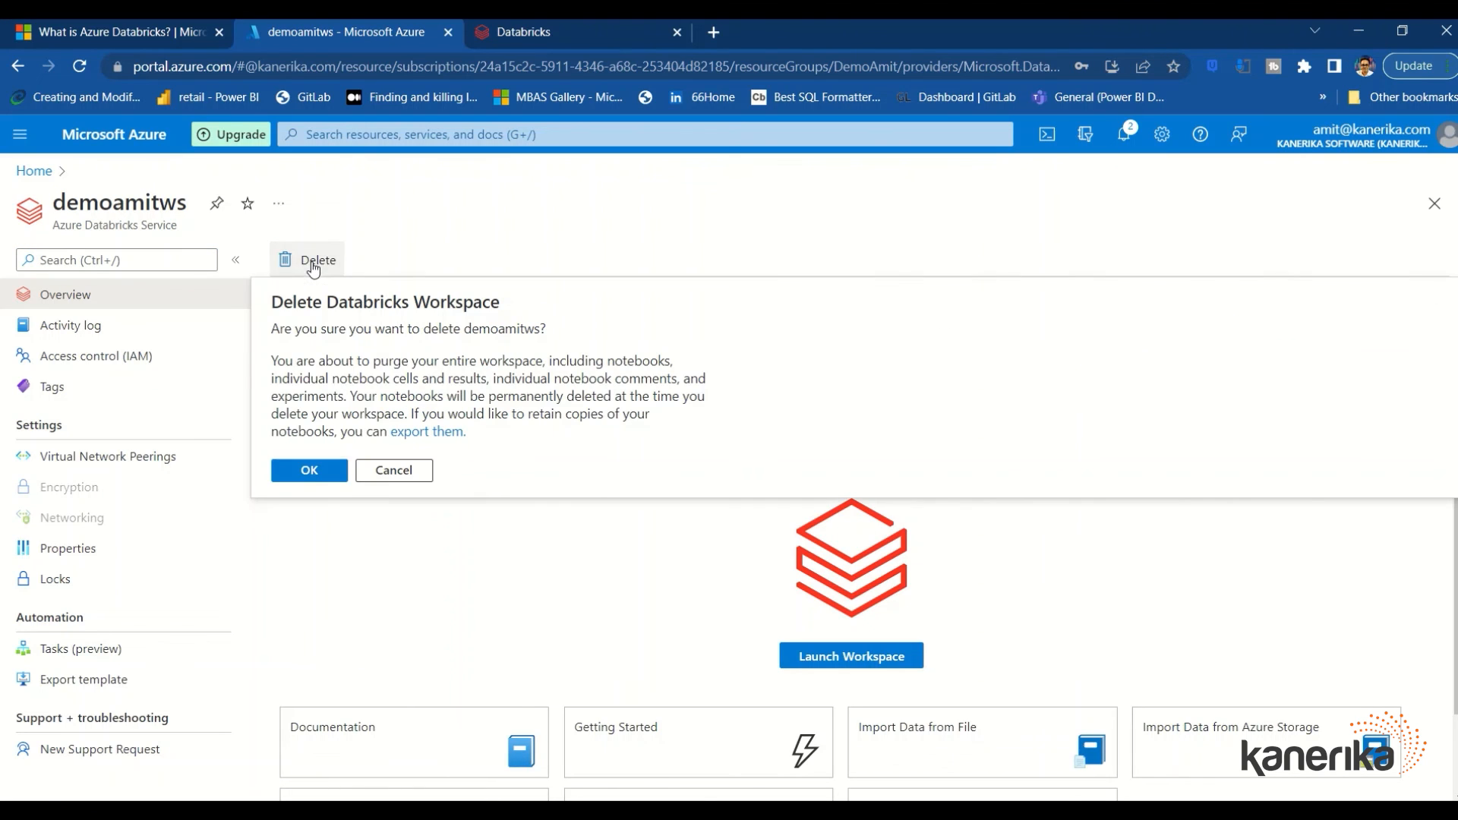
click(310, 470)
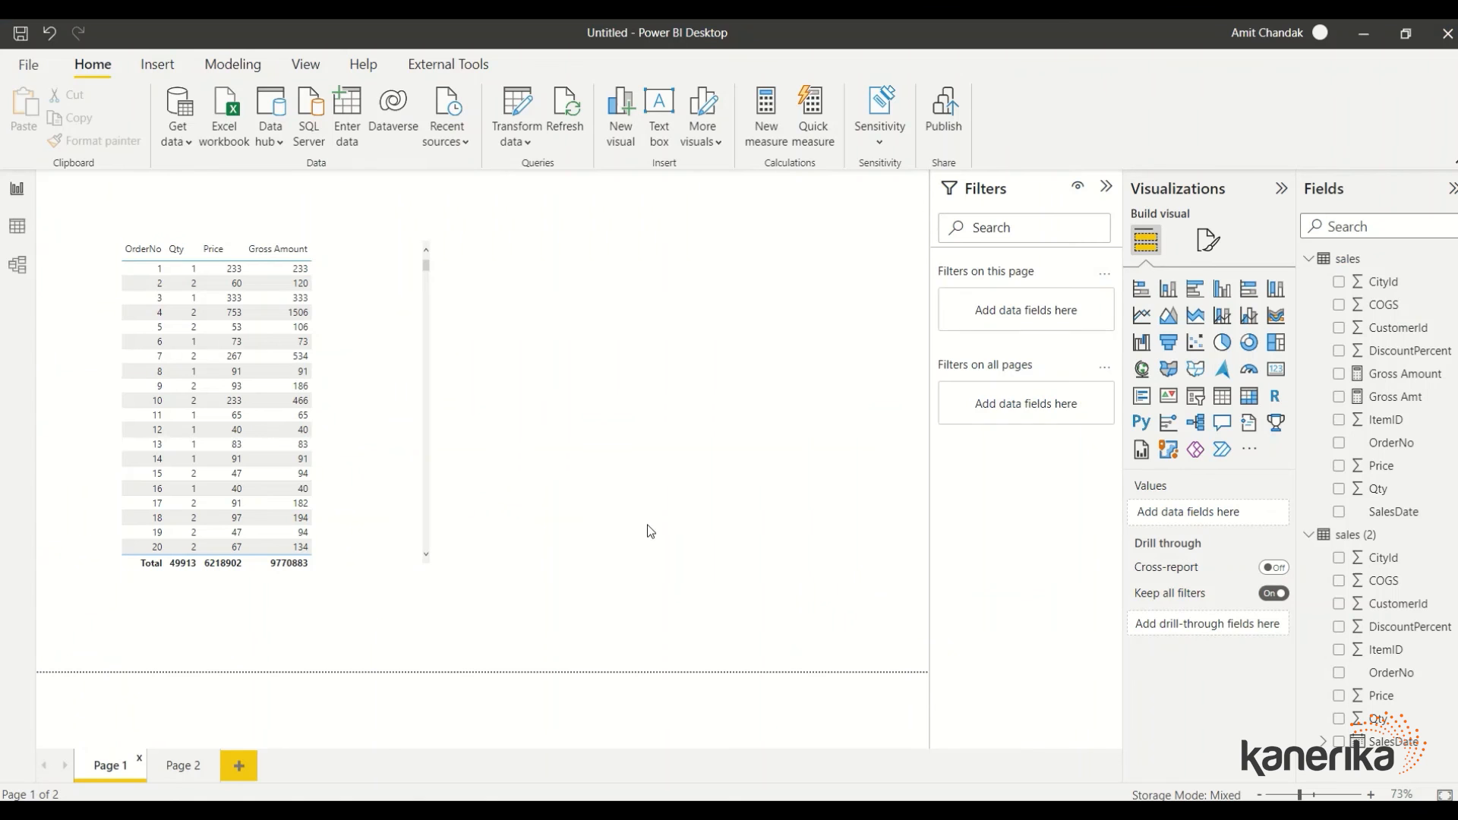